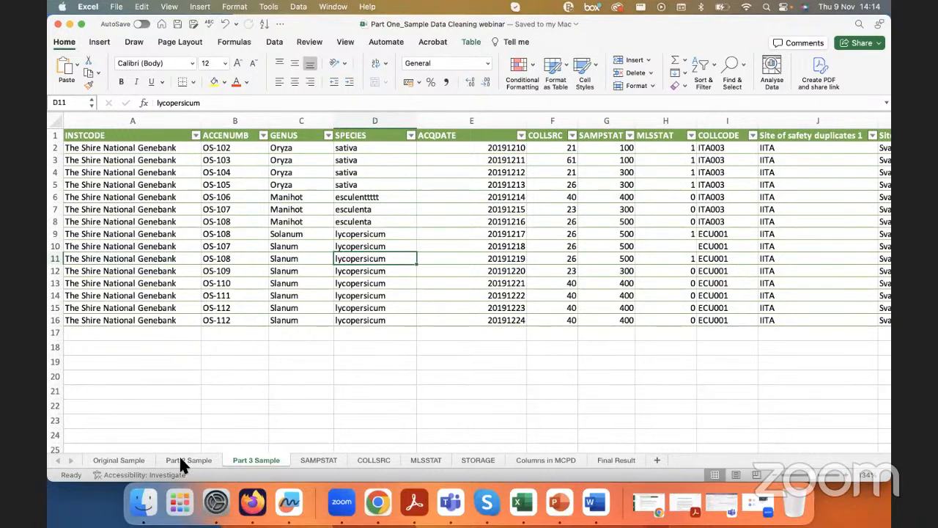
Step: Review the Original Sample sheet and the column headers of the Part 2 Sample sheet
left_click(138, 459)
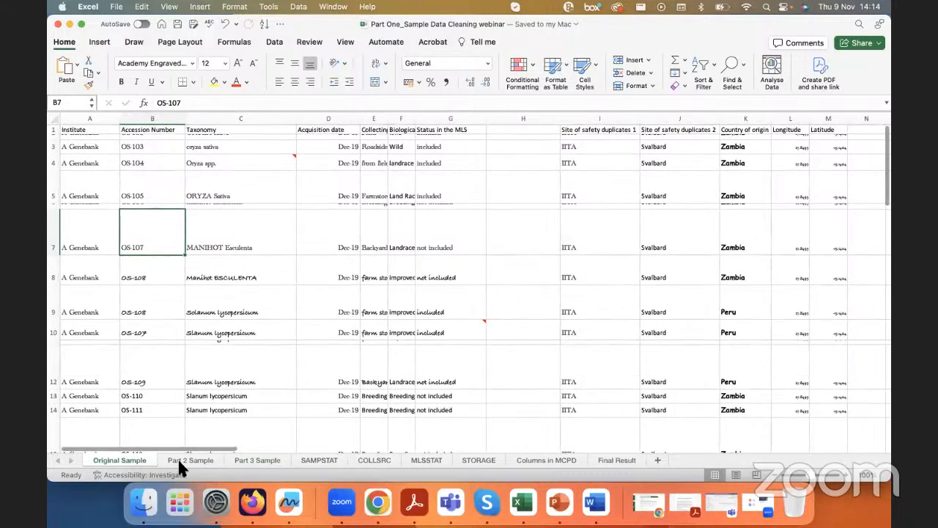
left_click(179, 459)
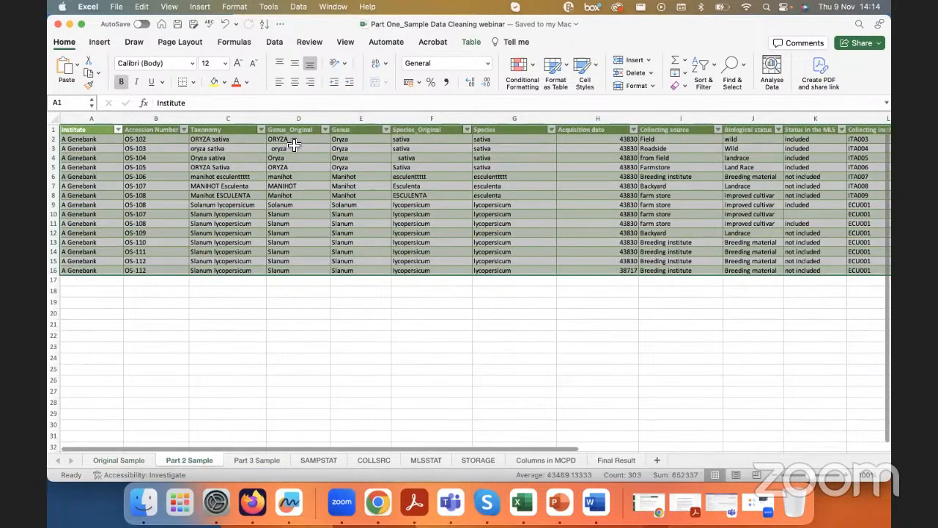
left_click(293, 143)
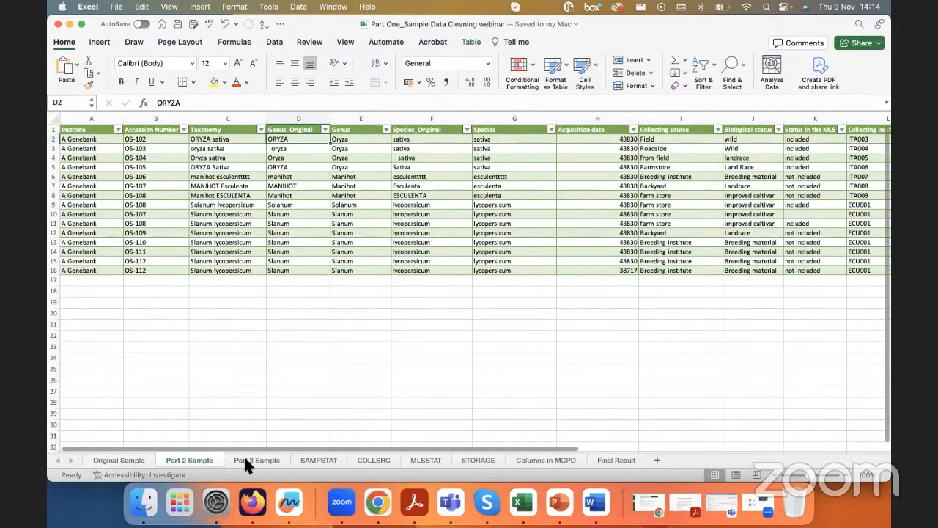
left_click(63, 132)
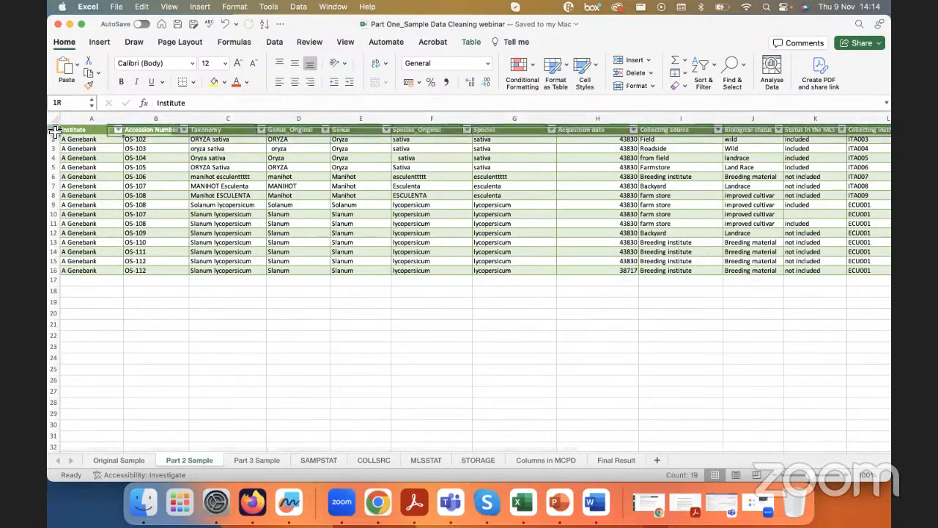
scroll(378, 244, "right", 5)
scroll(378, 245, "right", 8)
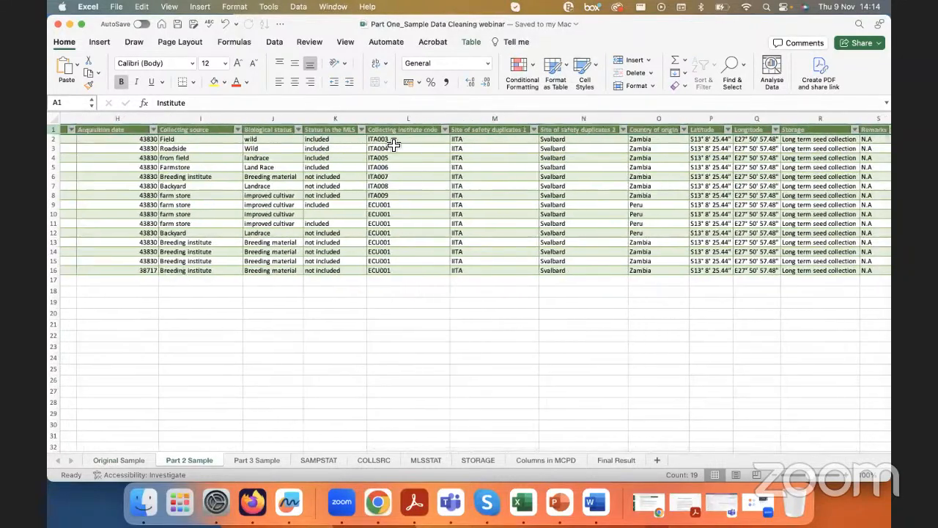
Step: Examine the acquisition date, collecting source, safety duplicate site and coordinate columns in the Part 2 Sample sheet
left_click(392, 119)
scroll(316, 229, "left", 2)
scroll(316, 230, "left", 3)
left_click(385, 119)
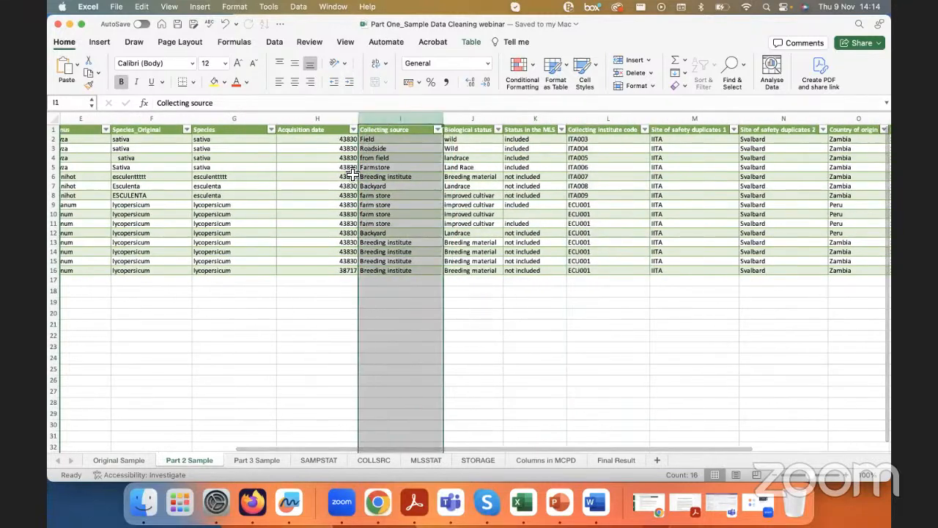
left_click(338, 140)
left_click_drag(337, 140, 329, 266)
scroll(329, 266, "right", 6)
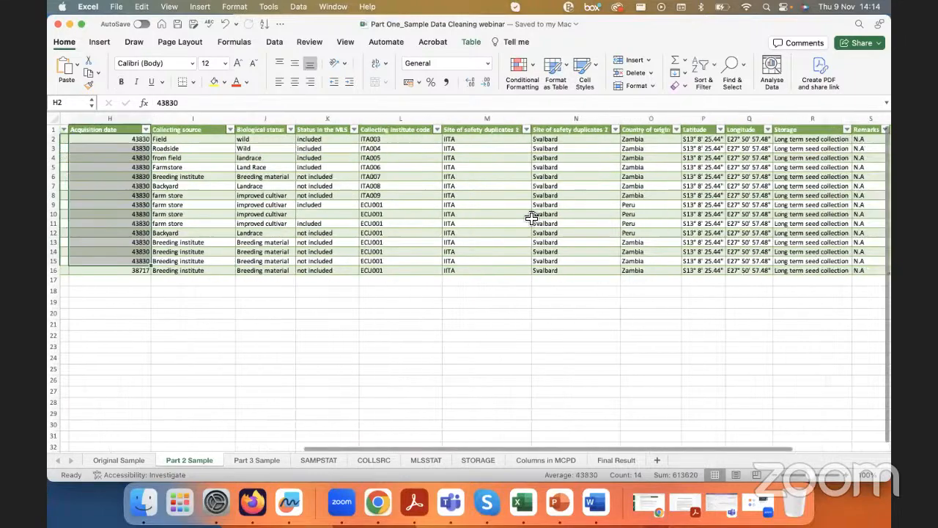
left_click_drag(455, 139, 496, 270)
left_click(496, 264)
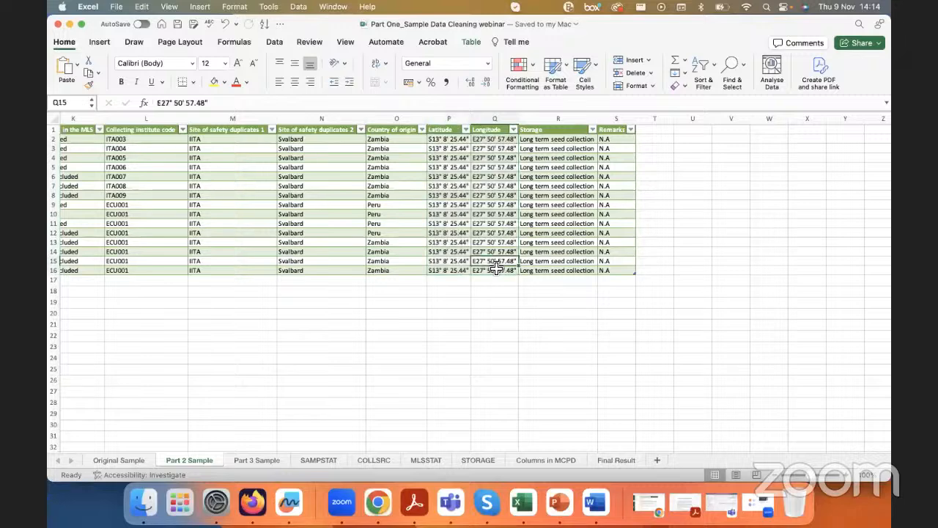
Step: Open the Part 3 Sample sheet and examine the country names in its ORIGCTY column
left_click(255, 458)
scroll(341, 250, "down", 5)
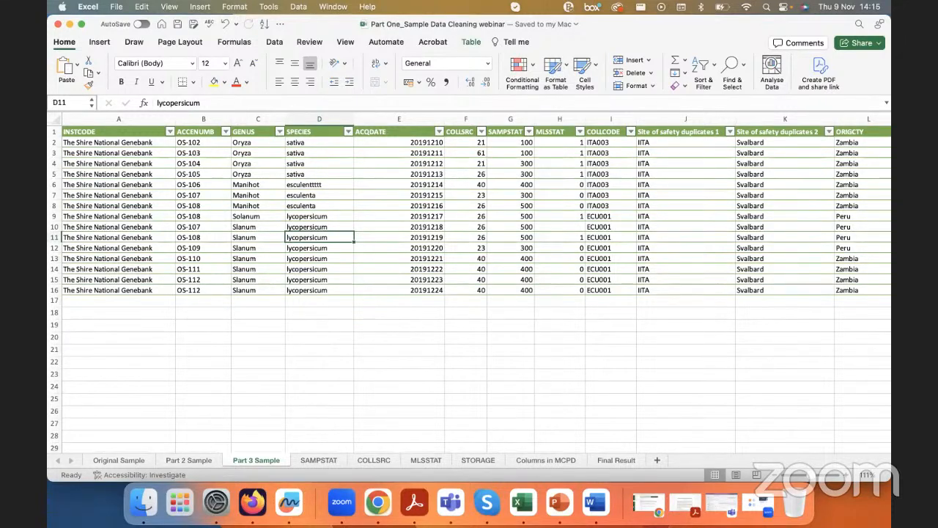
left_click(558, 502)
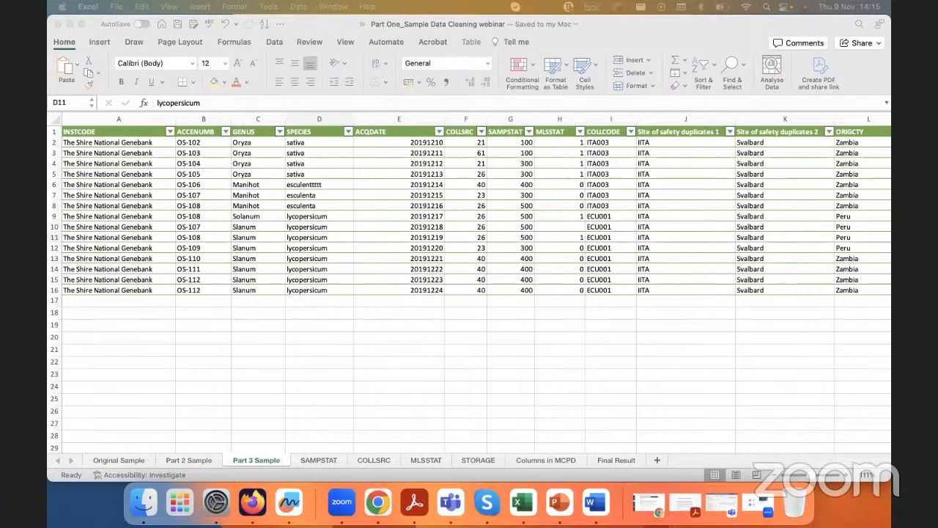
scroll(521, 184, "right", 10)
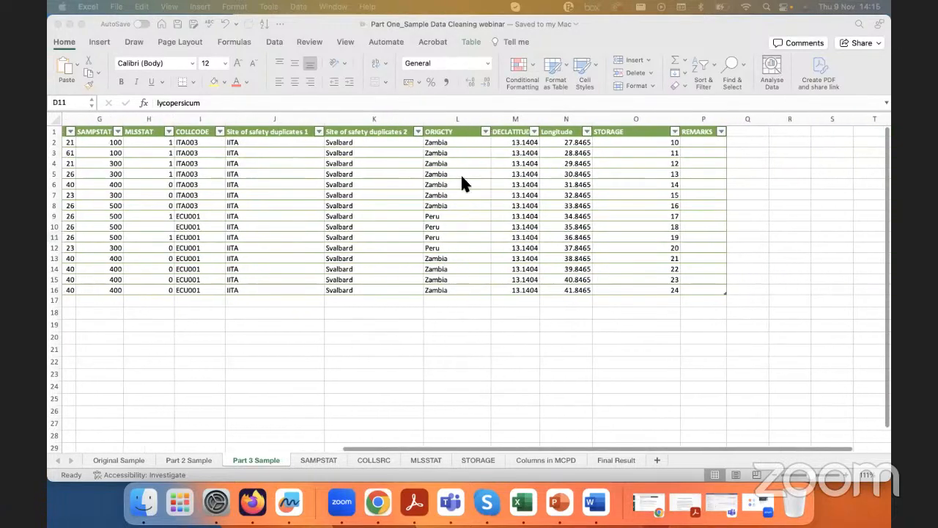
left_click(454, 146)
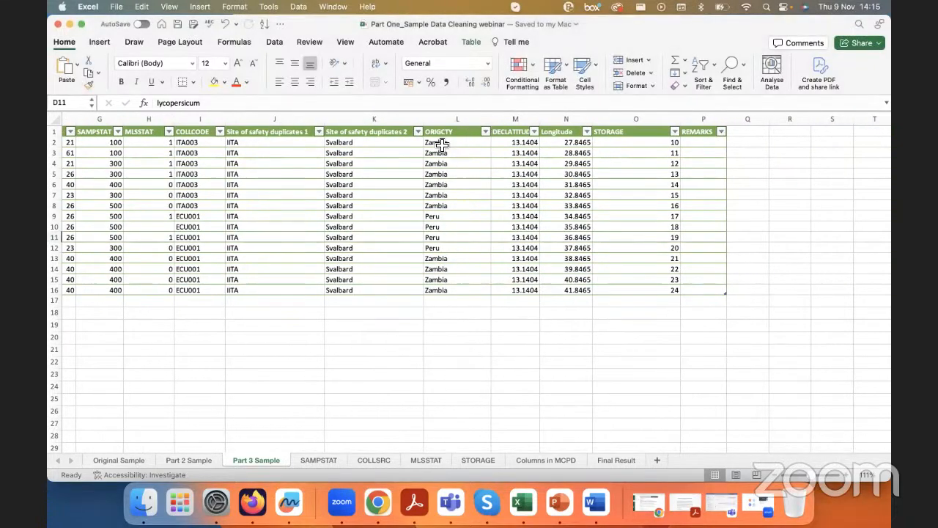
left_click(387, 147)
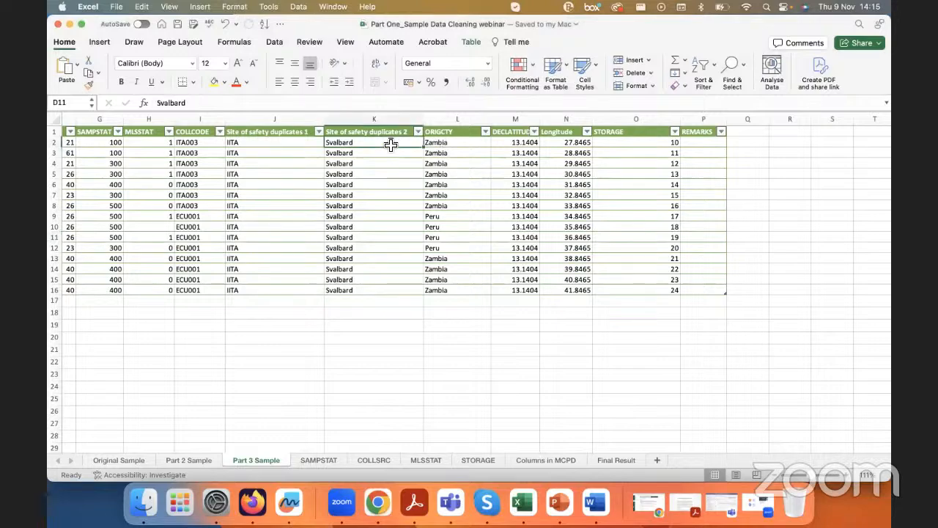
scroll(435, 150, "up", 8)
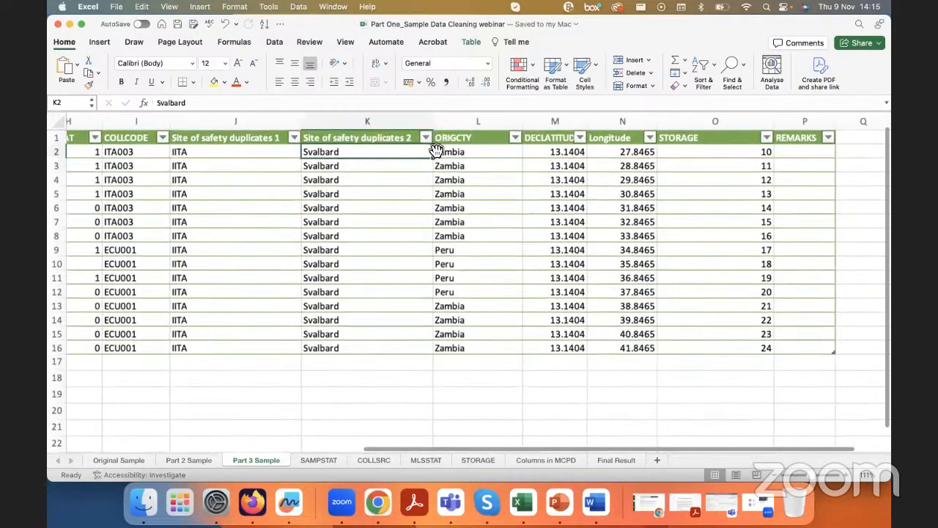
scroll(439, 168, "right", 2)
left_click(475, 173)
scroll(475, 173, "right", 2)
left_click_drag(440, 176, 434, 285)
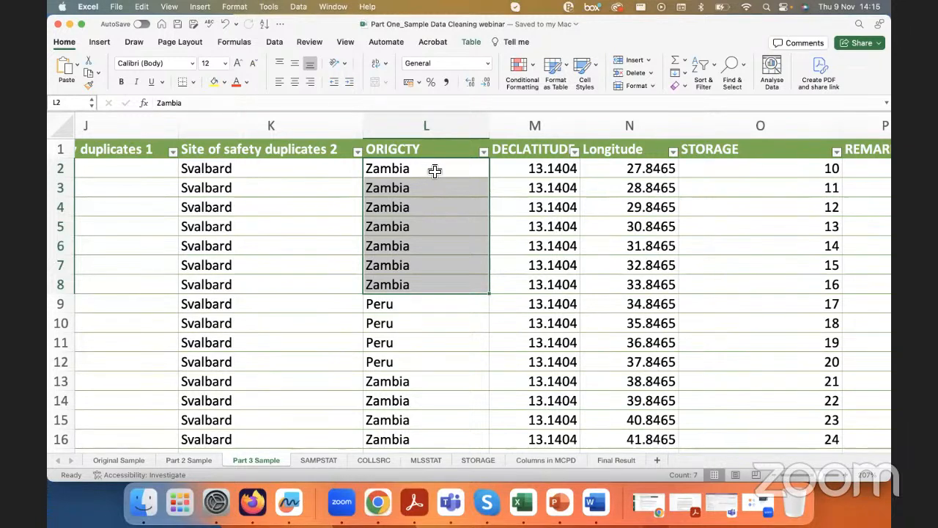
Step: Try the country codes ZMB in cell L2 and PER in cell L9 of the ORIGCTY column
left_click(405, 170)
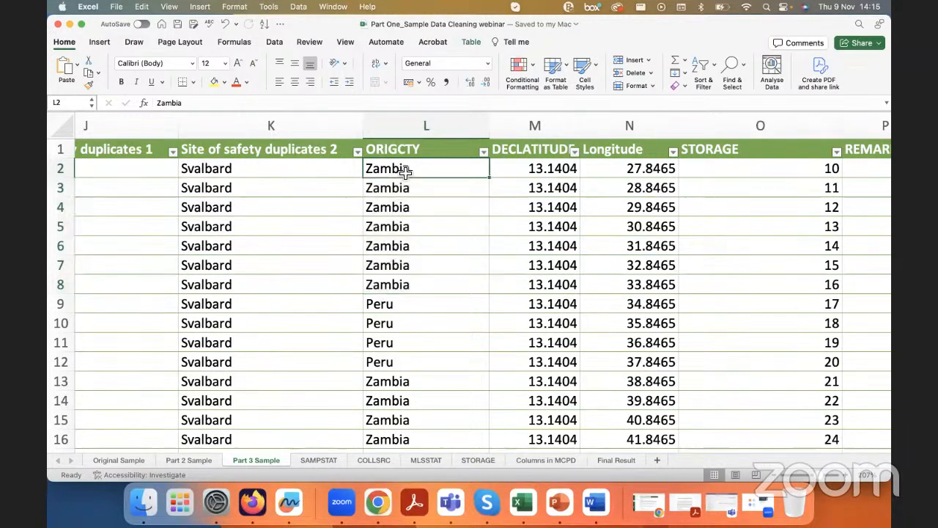
type("ZMB")
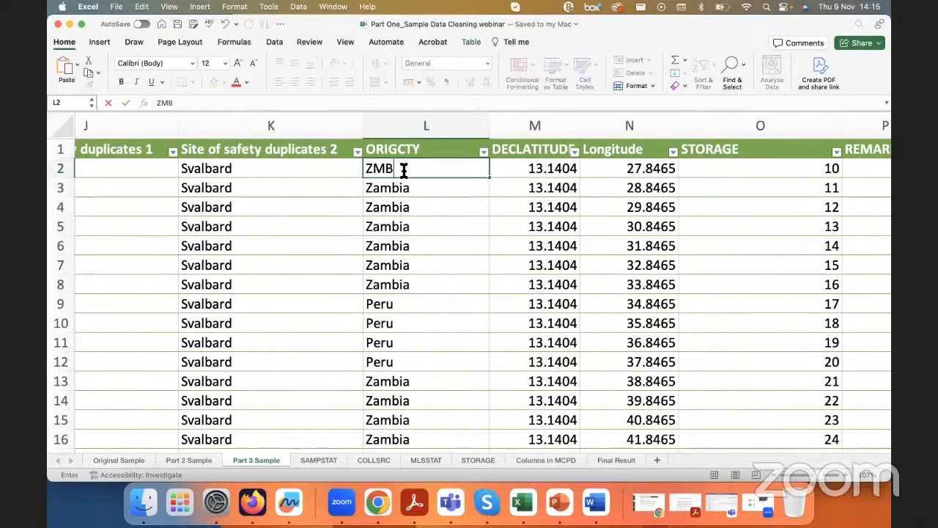
left_click(370, 303)
type("PER")
key("BackSpace")
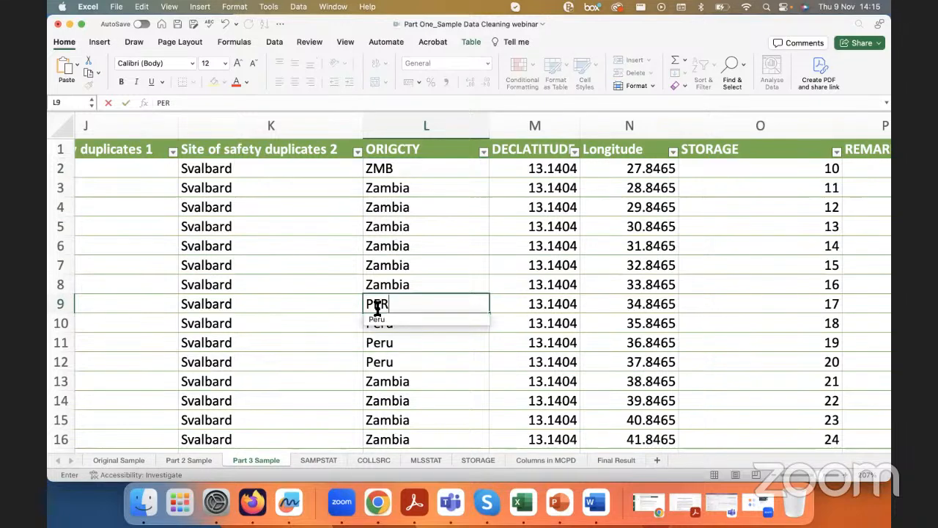
Step: Undo the trial country code entries in the ORIGCTY column
key("super+z")
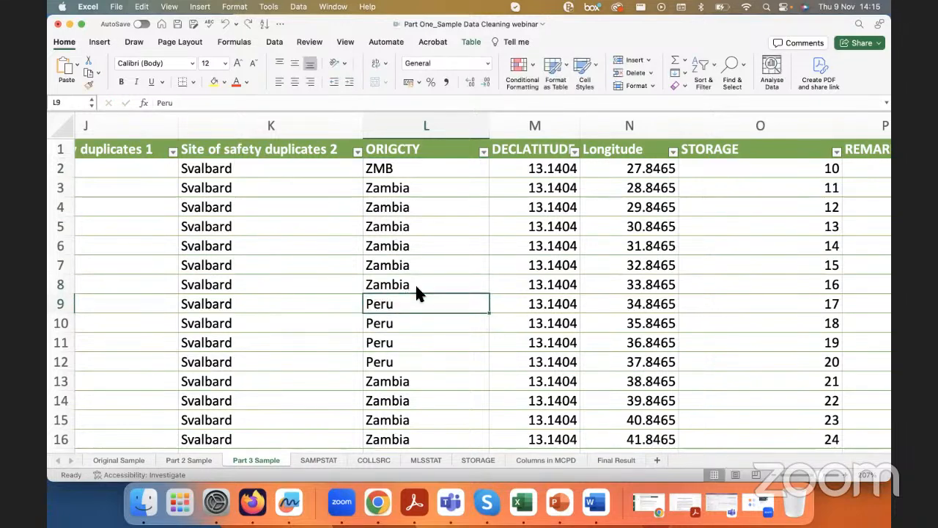
key("super+z")
left_click(429, 272)
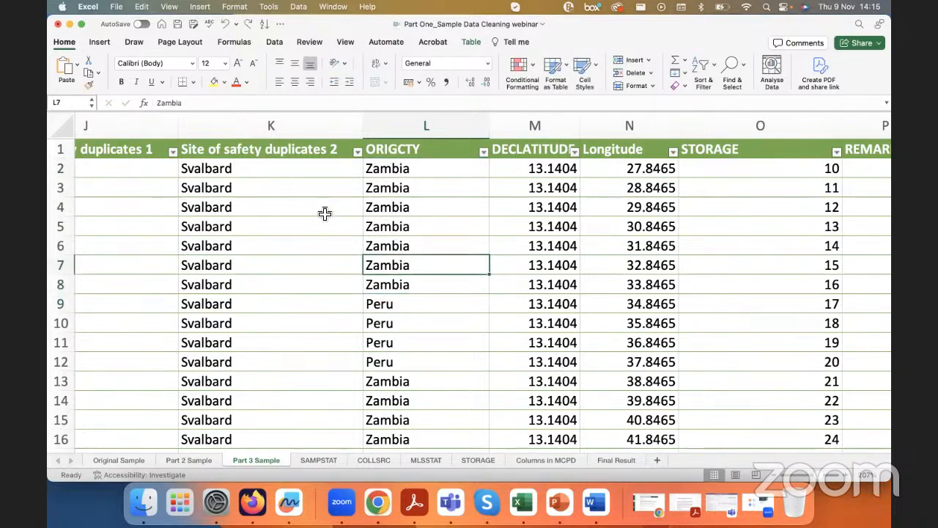
Step: Switch to Firefox, examine the name and alpha-3 columns of the ISO-3166 all.csv on GitHub, and return to Excel
scroll(325, 214, "left", 2)
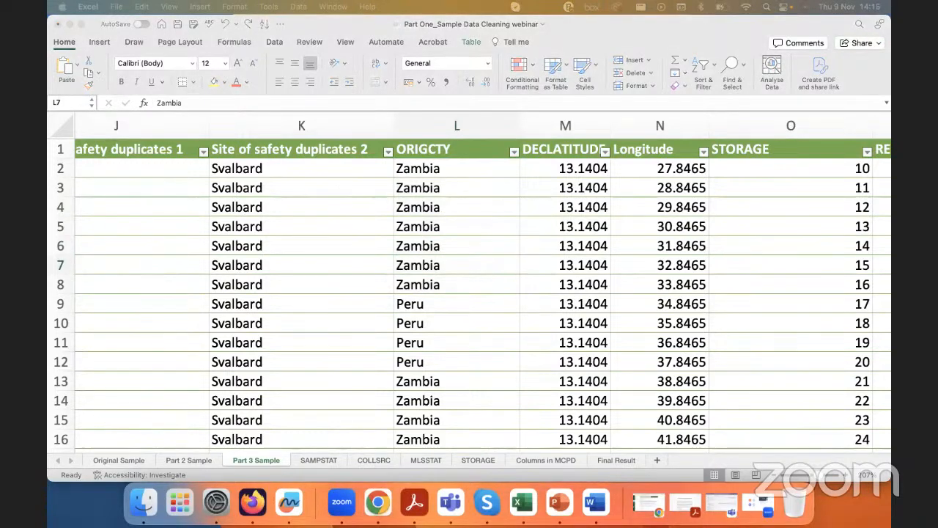
left_click_drag(693, 36, 557, 182)
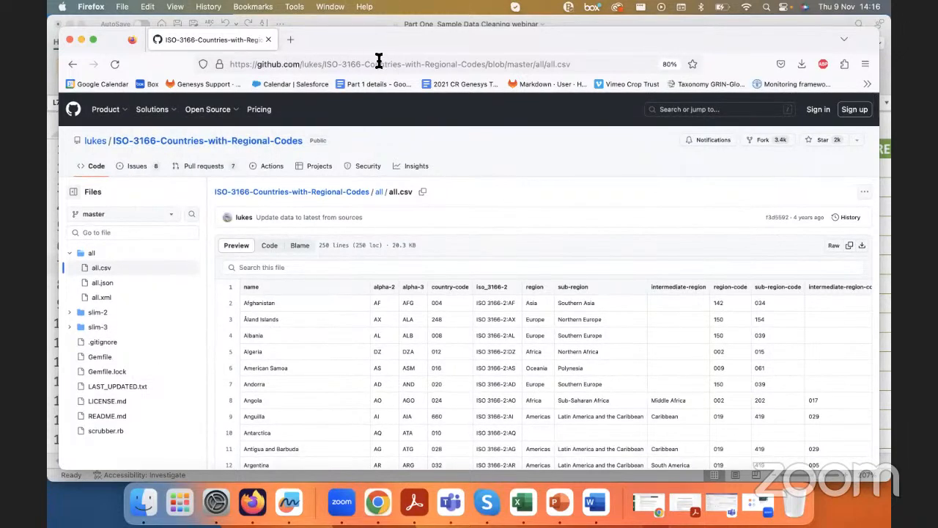
scroll(462, 315, "down", 2)
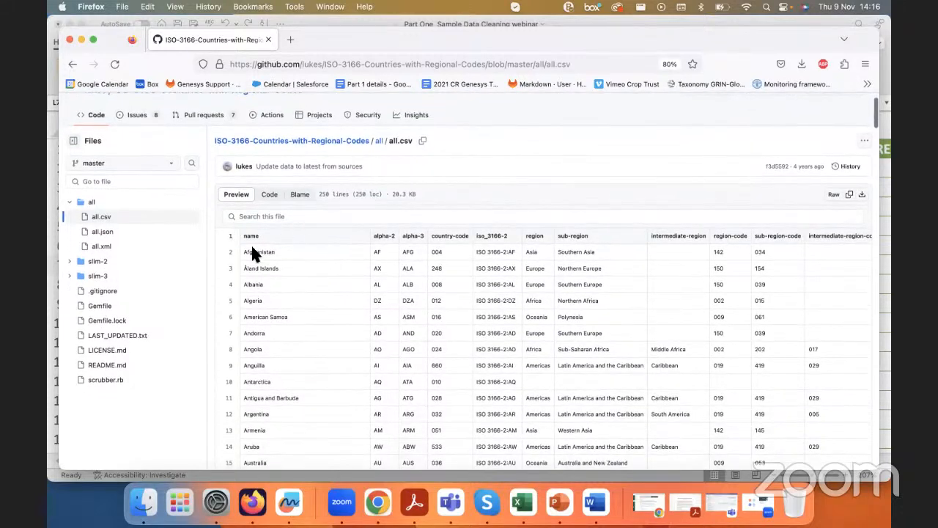
left_click_drag(244, 252, 265, 265)
left_click_drag(374, 236, 592, 291)
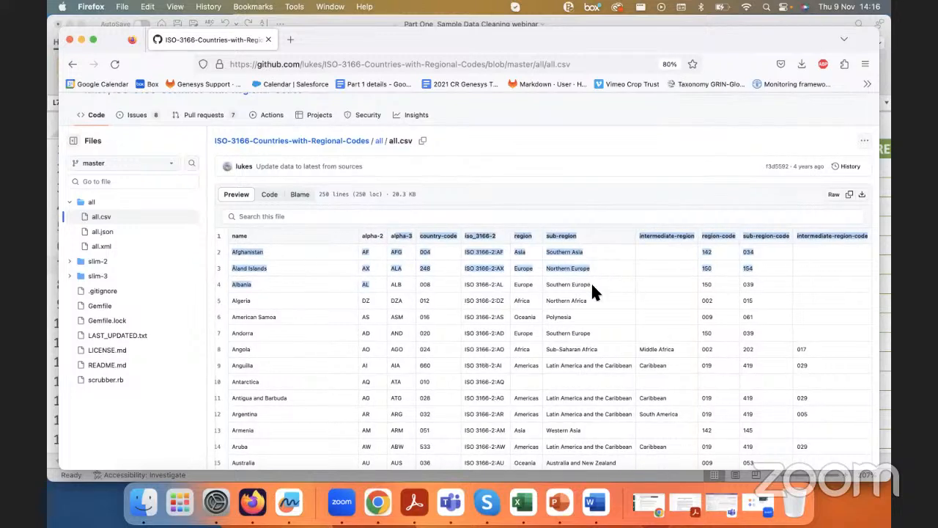
left_click(399, 278)
left_click_drag(391, 236, 414, 235)
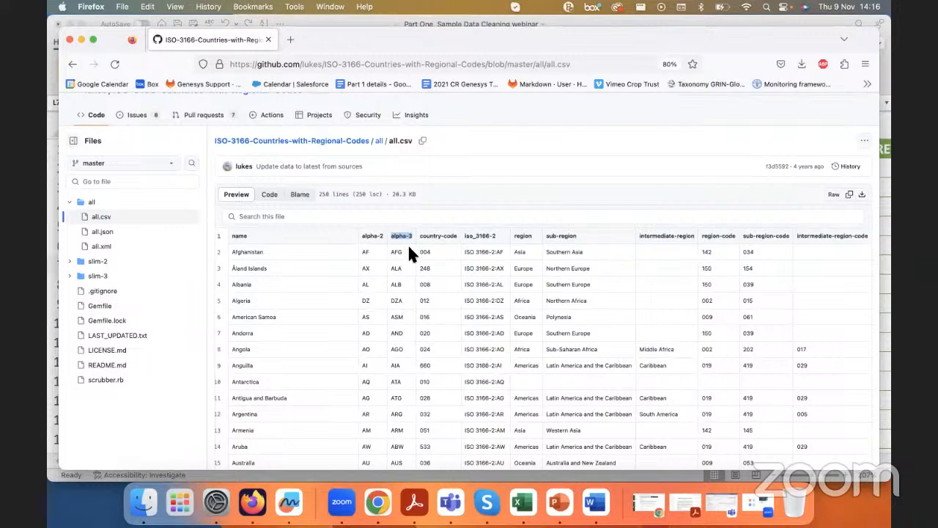
left_click_drag(233, 235, 571, 428)
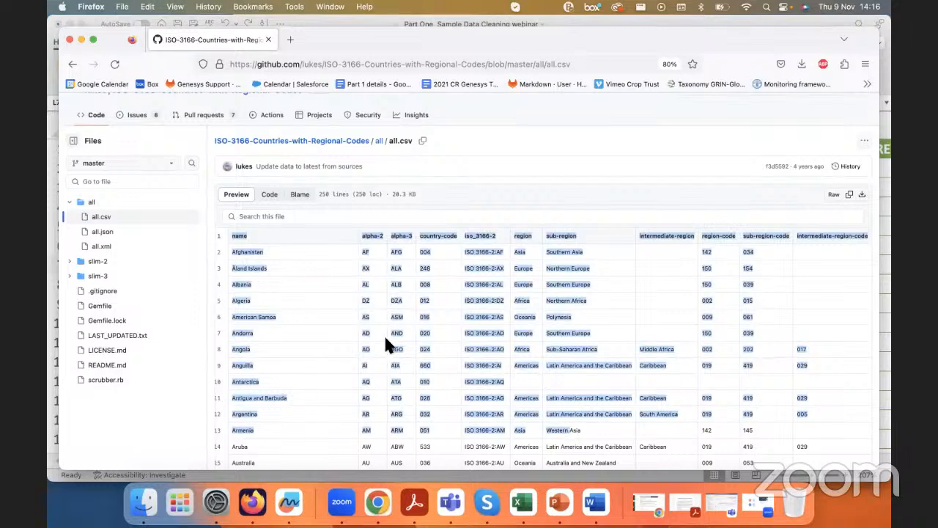
left_click(401, 282)
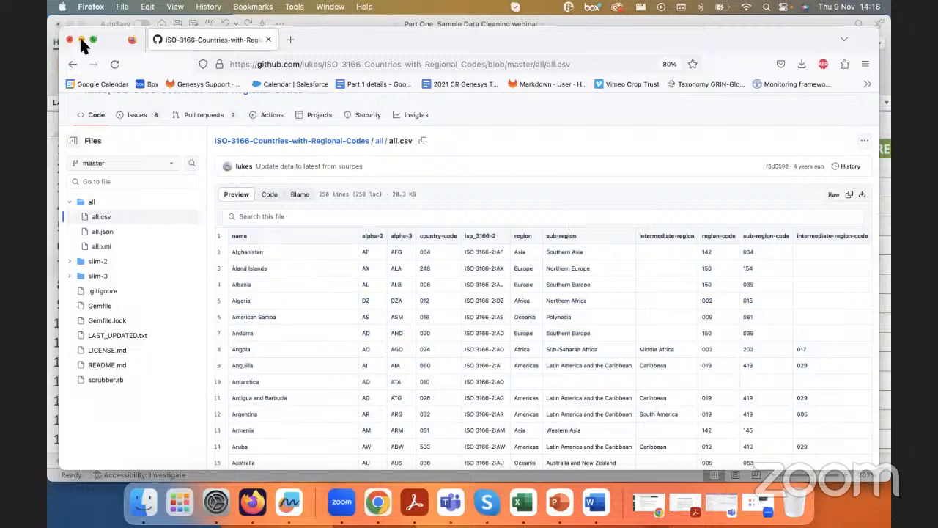
left_click(81, 40)
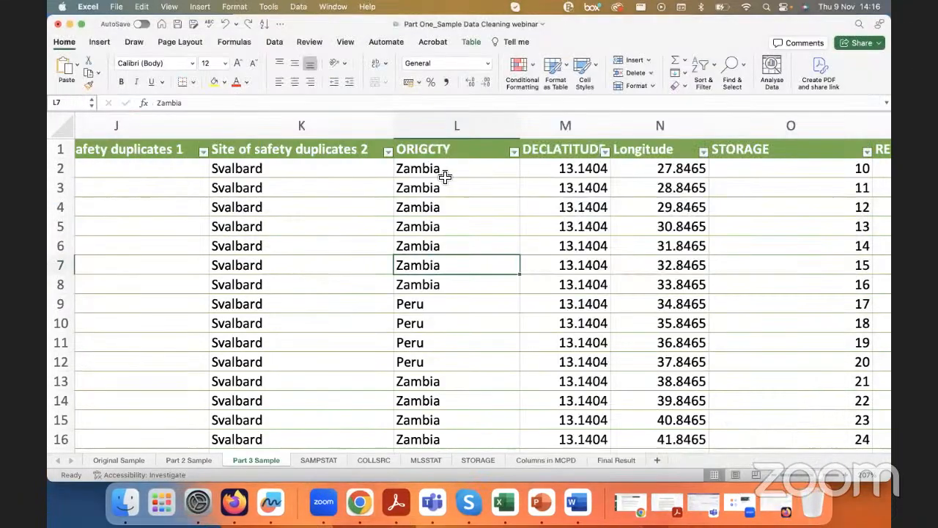
Step: Insert an empty table column between ORIGCTY and DECLATITUDE in the Part 3 Sample sheet
left_click_drag(434, 169, 442, 438)
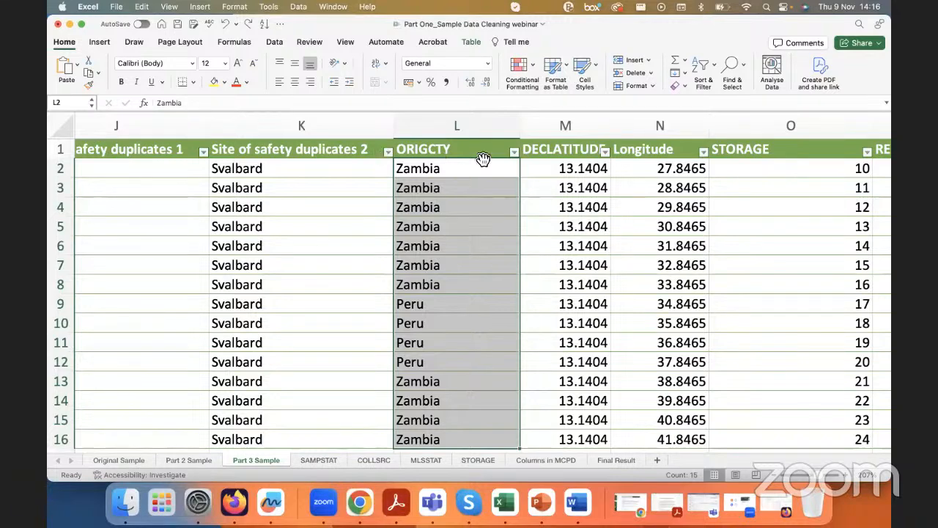
left_click(555, 138)
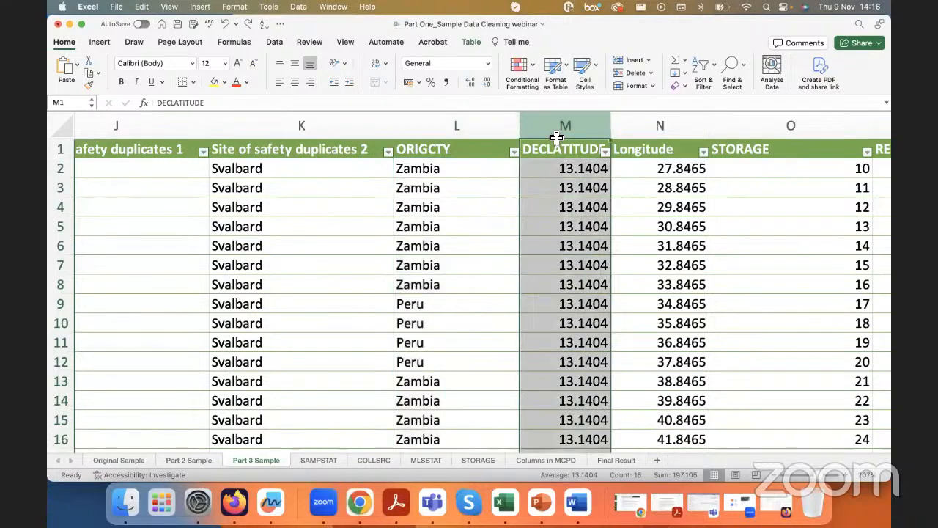
right_click(548, 151)
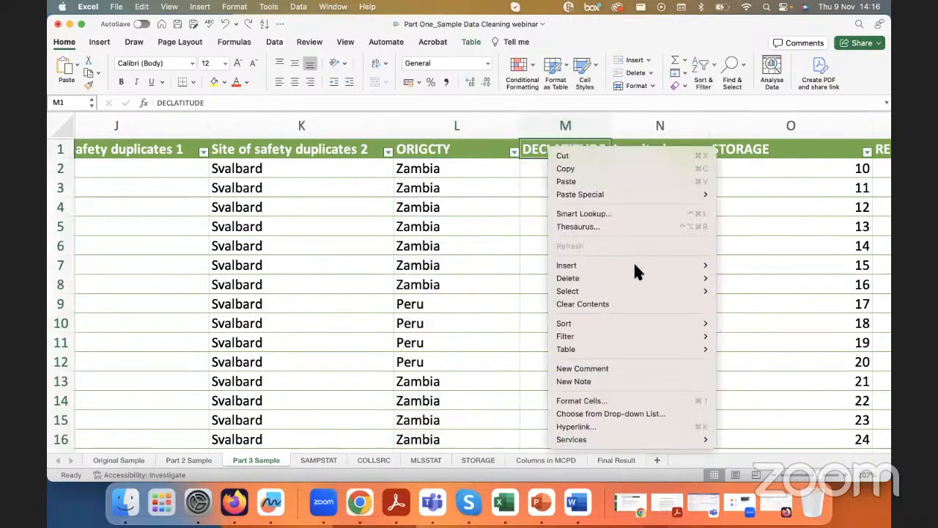
mouse_move(634, 267)
left_click(725, 268)
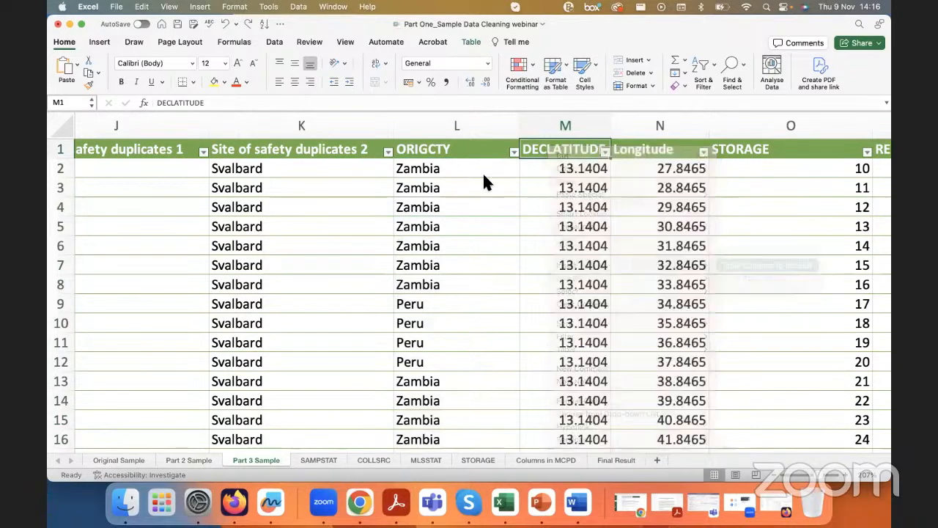
Step: Rename the ORIGCTY column header in L1 as ORIGCTY_original
left_click(439, 150)
left_click(465, 108)
type("_")
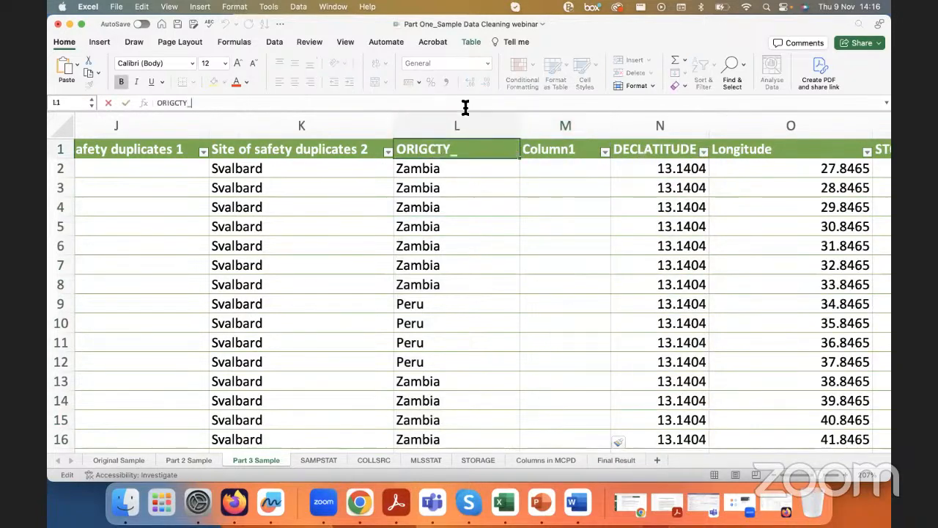
type("original")
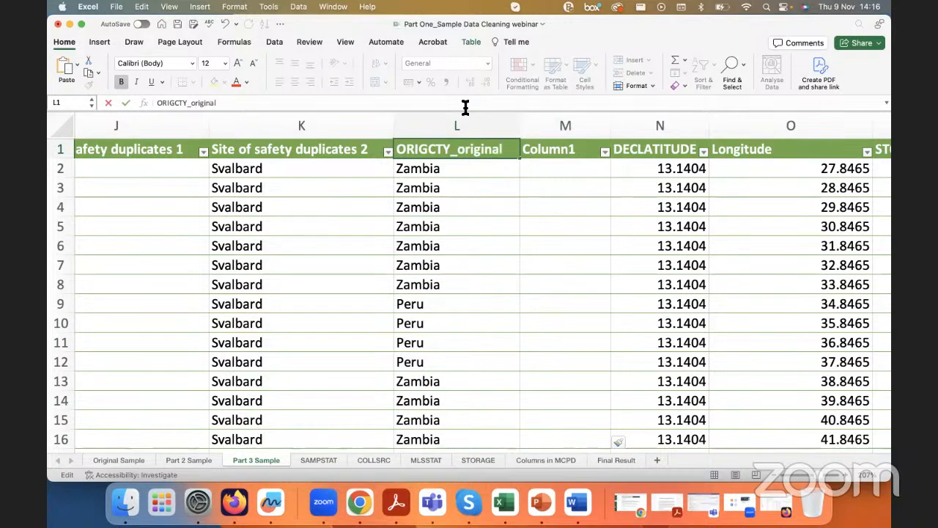
key("Return")
Step: Name the new column header in M1 ORIGCTY, copying that part of the text from the ORIGCTY_original header
left_click(565, 155)
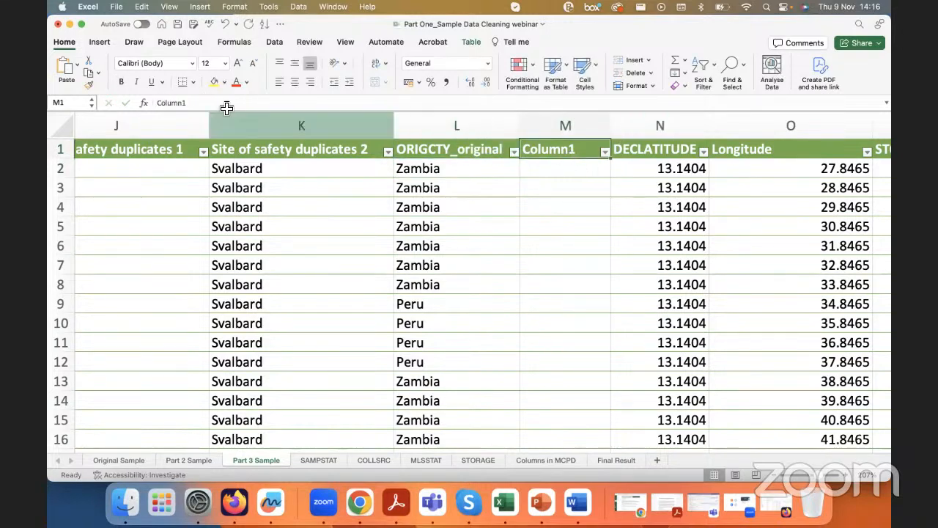
left_click(415, 151)
left_click_drag(188, 102, 153, 102)
key("super+c")
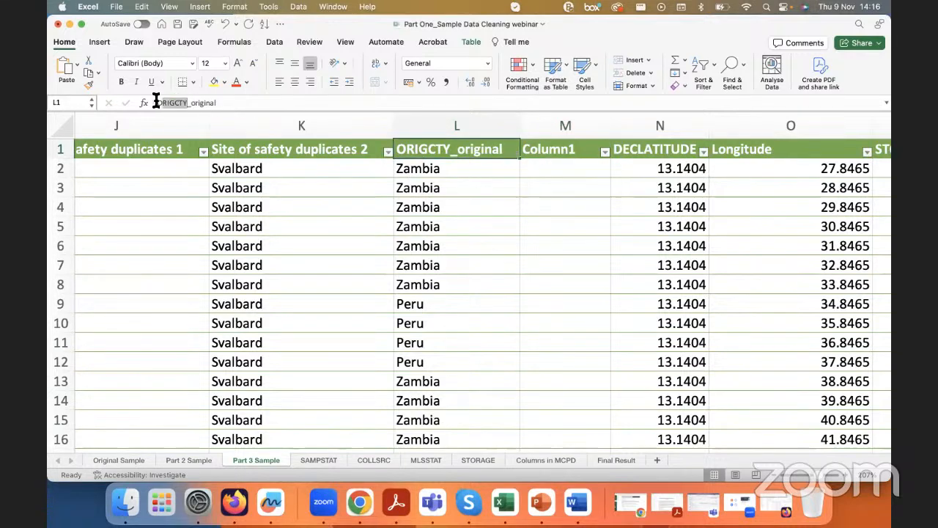
double_click(576, 150)
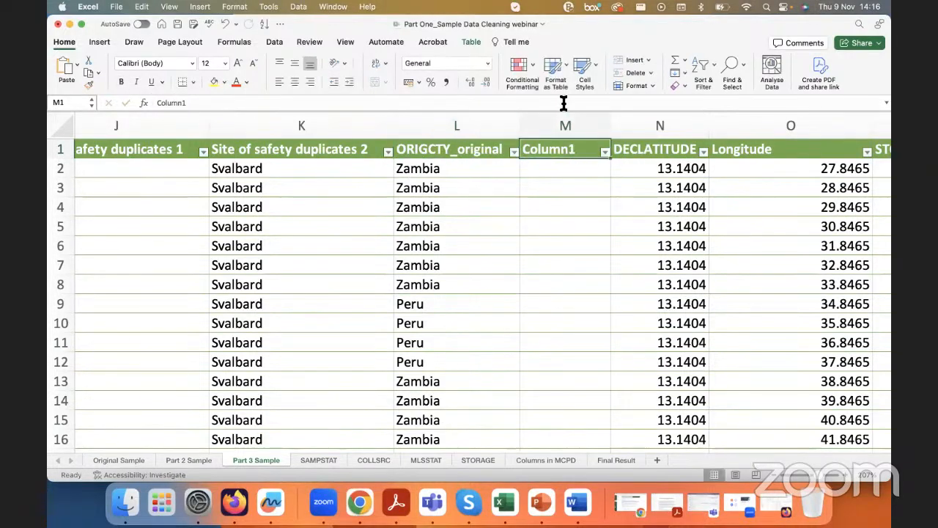
key("super+v")
key("Return")
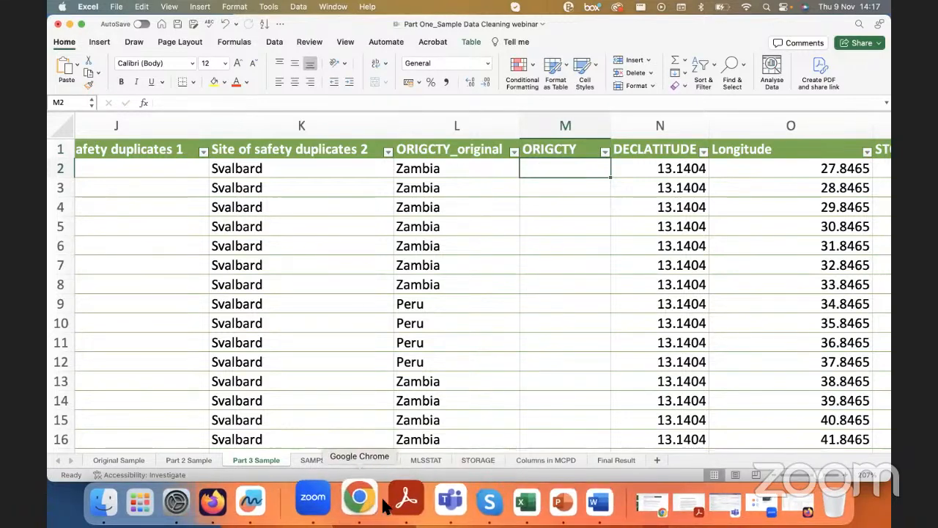
Step: Bring up the A001 workbook of ISO country codes, examine its alpha-3 column, and return to the sample workbook
left_click(236, 501)
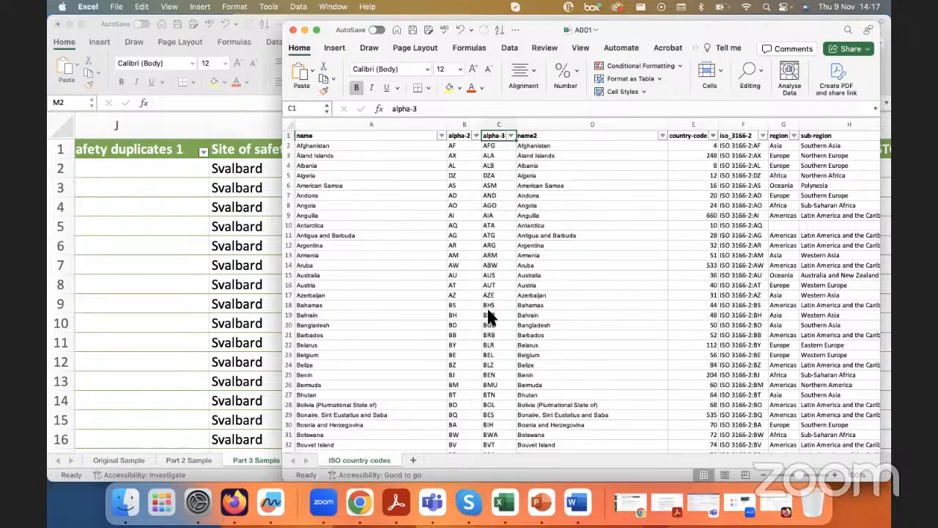
left_click_drag(328, 38, 599, 66)
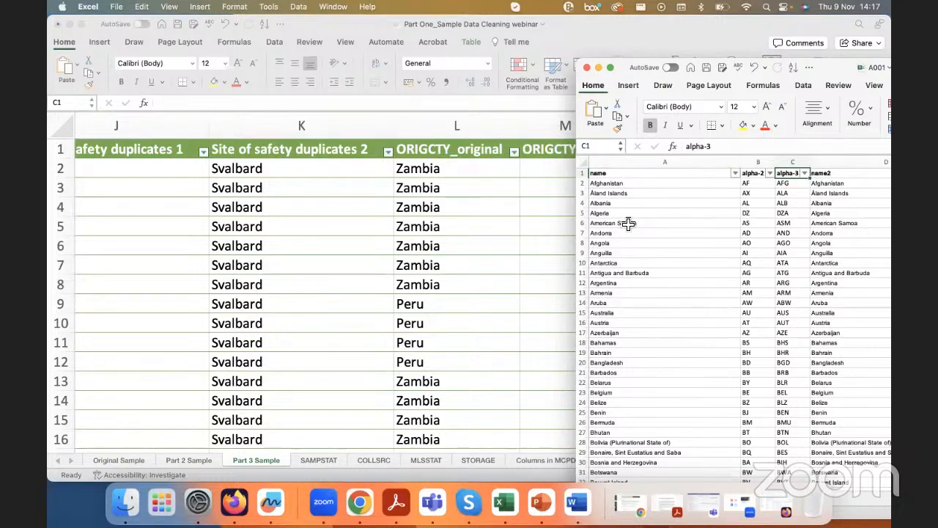
left_click(791, 162)
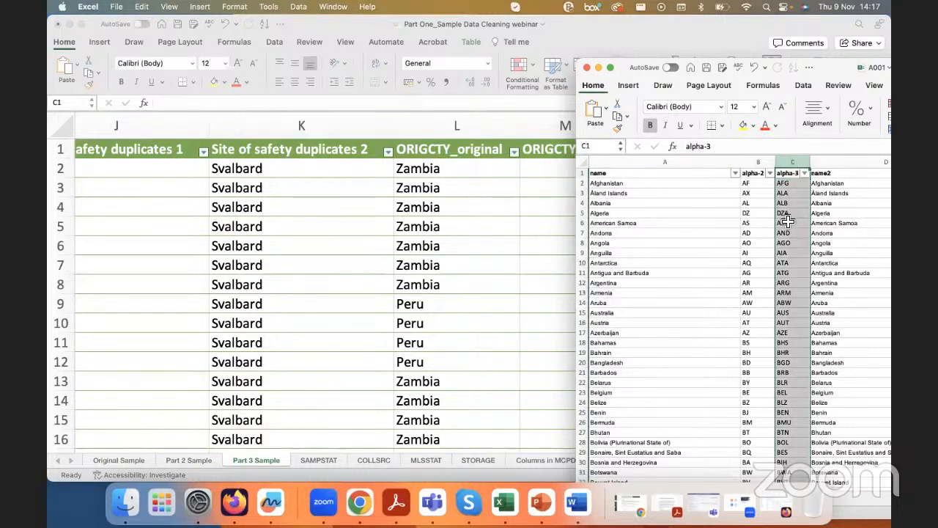
left_click(435, 230)
Step: Open Find & Replace for the whole ORIGCTY_original column and clear the existing replacement text
scroll(434, 230, "right", 2)
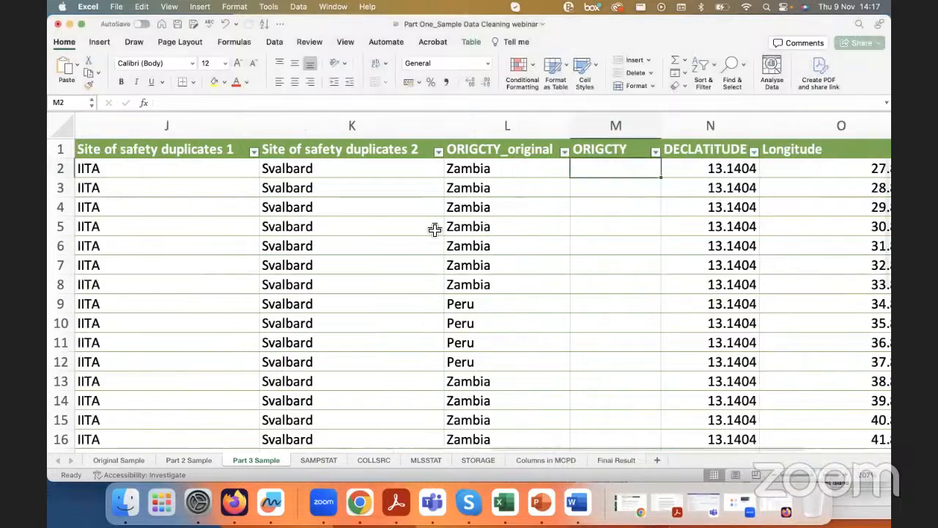
left_click(493, 221)
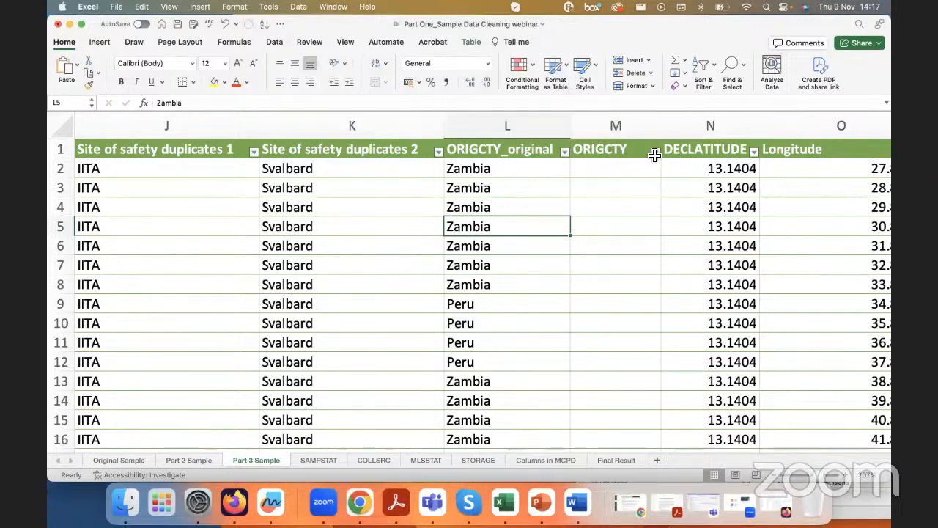
left_click(510, 169)
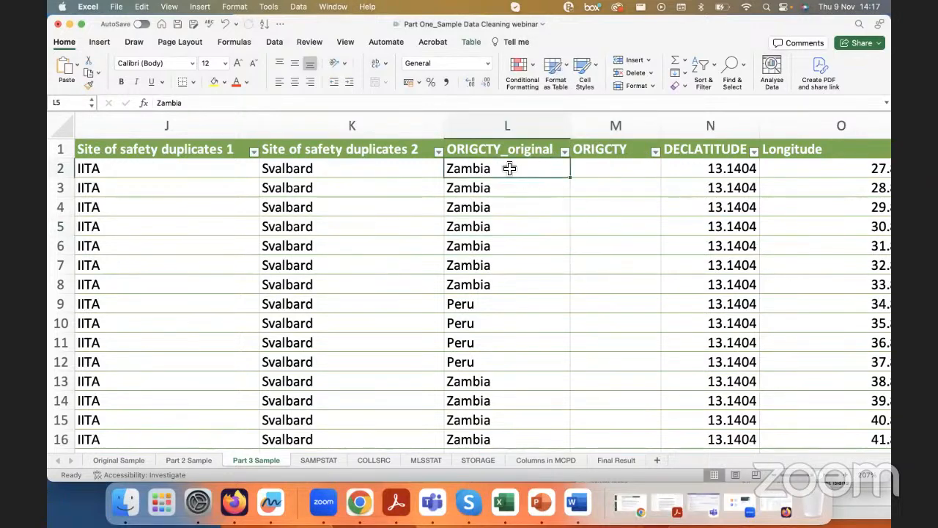
left_click(509, 127)
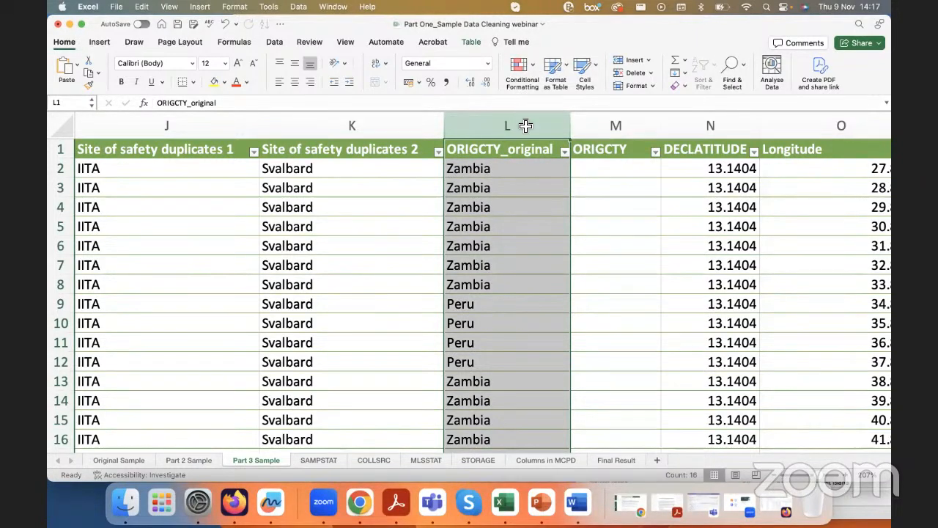
left_click(732, 64)
left_click(766, 99)
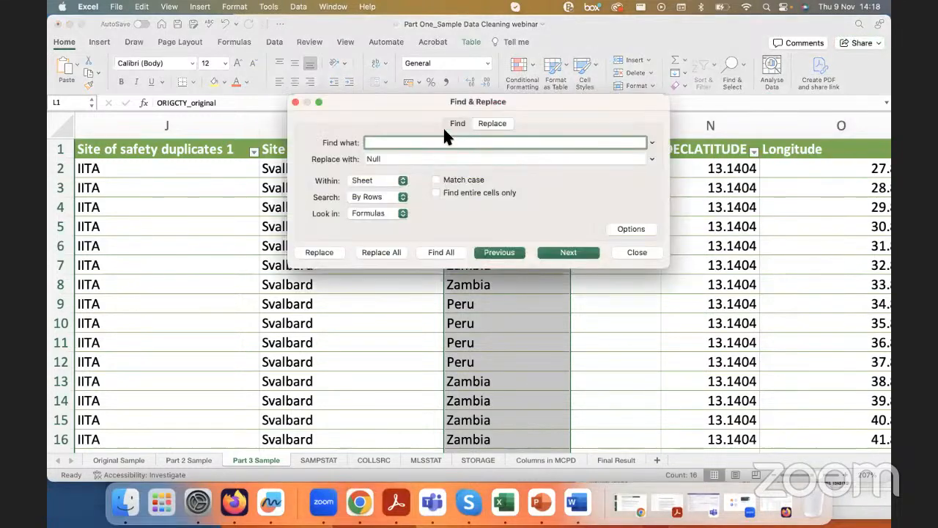
key("Tab")
left_click(426, 144)
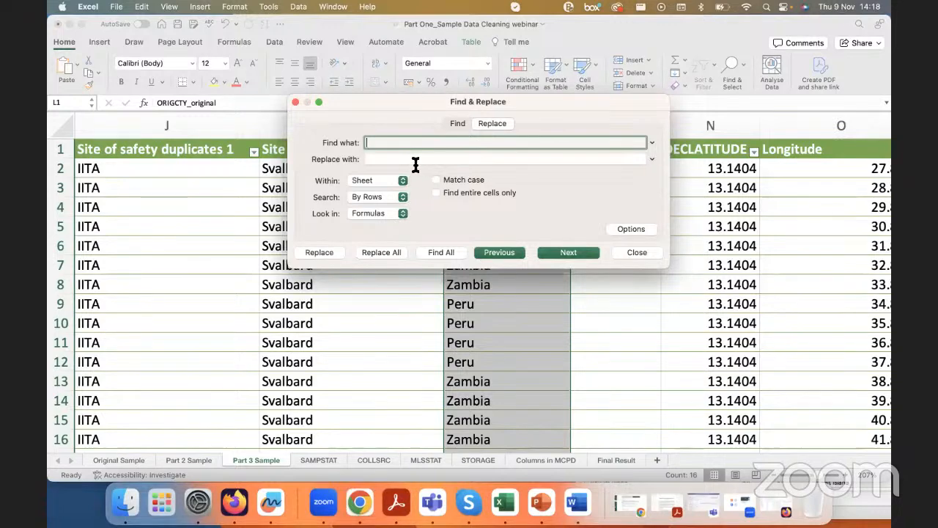
Step: Replace all Zambia entries in the ORIGCTY_original column with ZMB, matching case and entire cells only, and close Find & Replace
type("Zambia")
left_click(394, 157)
type("ZMB")
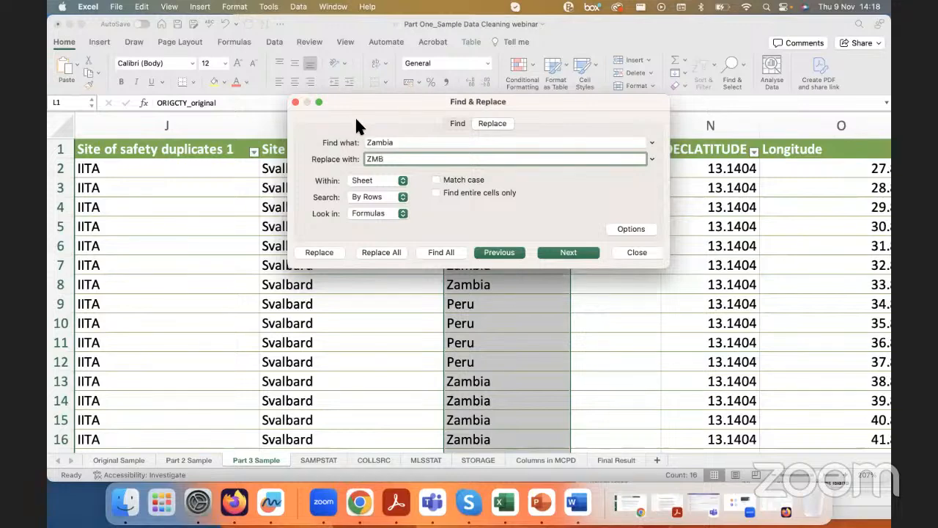
left_click(436, 192)
left_click(368, 254)
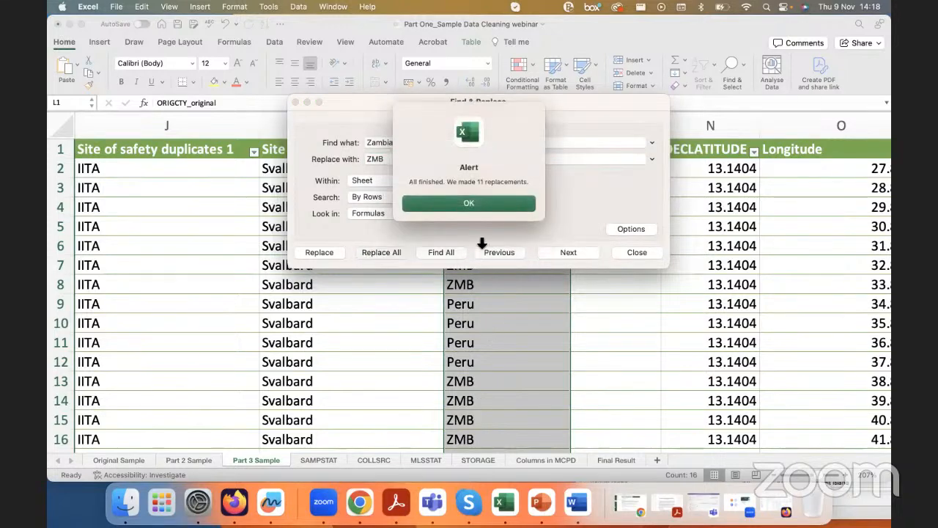
left_click(439, 203)
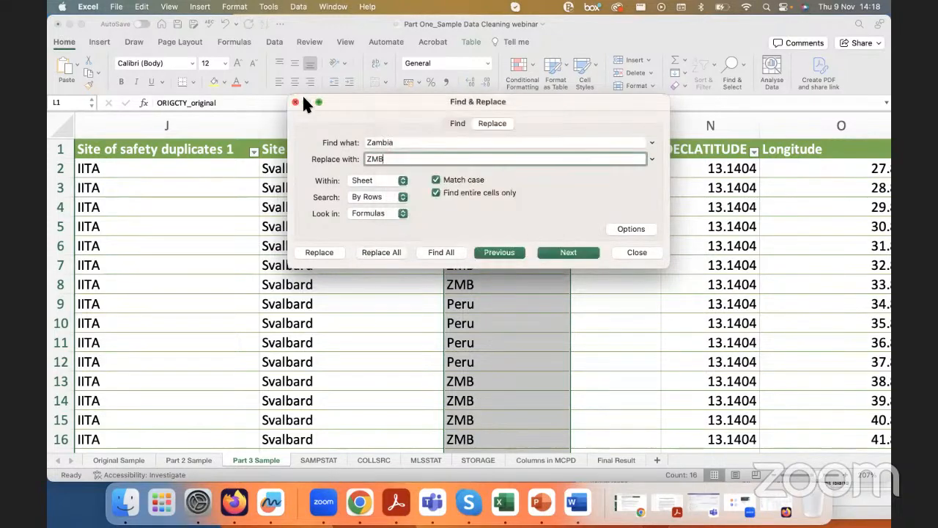
left_click(295, 102)
Step: Undo the replacement of Zambia with ZMB in the ORIGCTY_original column
left_click(490, 182)
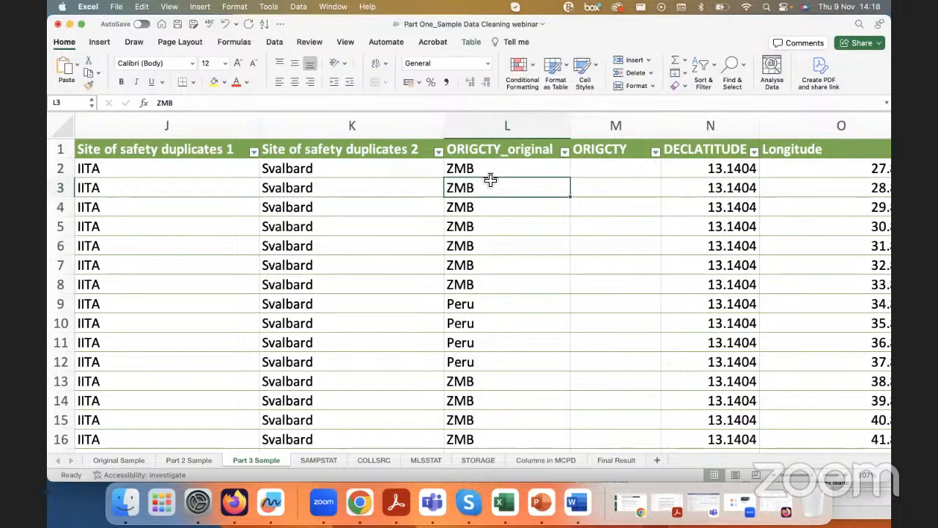
key("super+z")
key("Down")
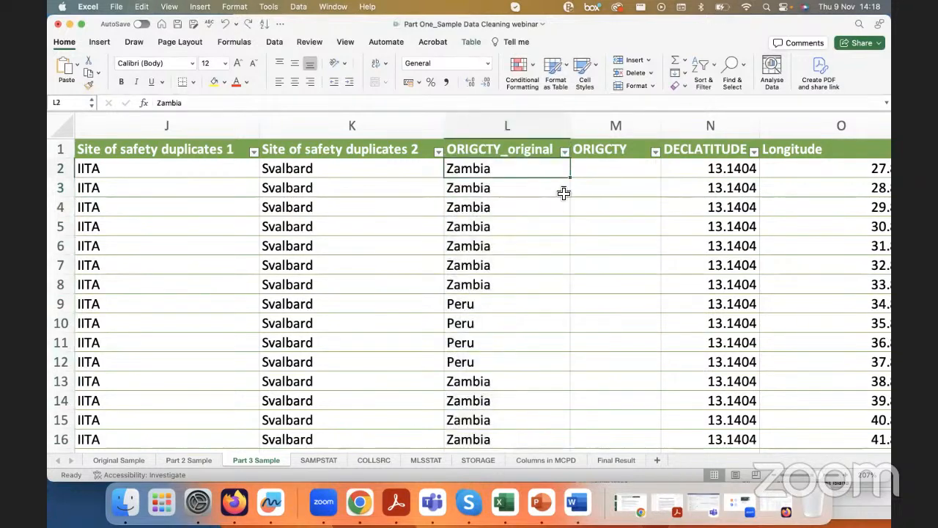
Step: Start a VLOOKUP formula in M2 under ORIGCTY, using the ORIGCTY_original cell of the same row as lookup value
left_click(603, 167)
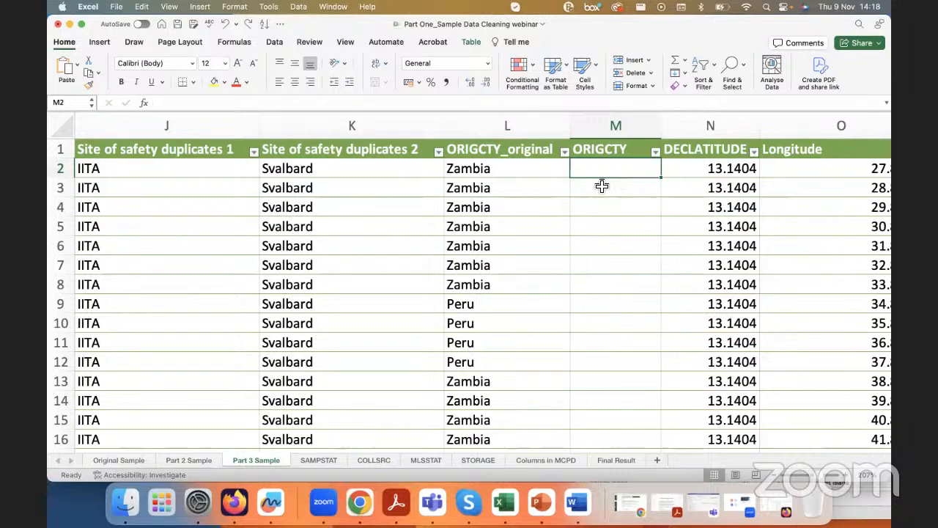
left_click(591, 103)
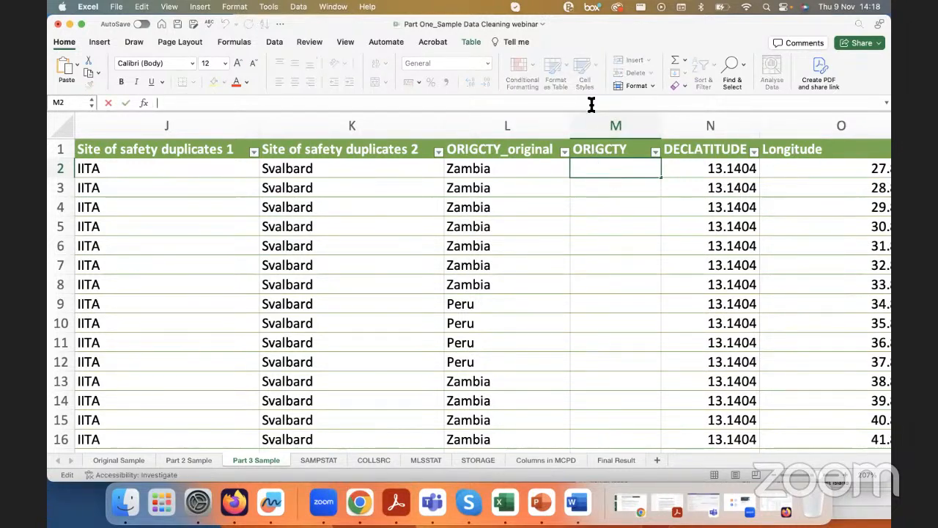
type("=VLOOKUP(")
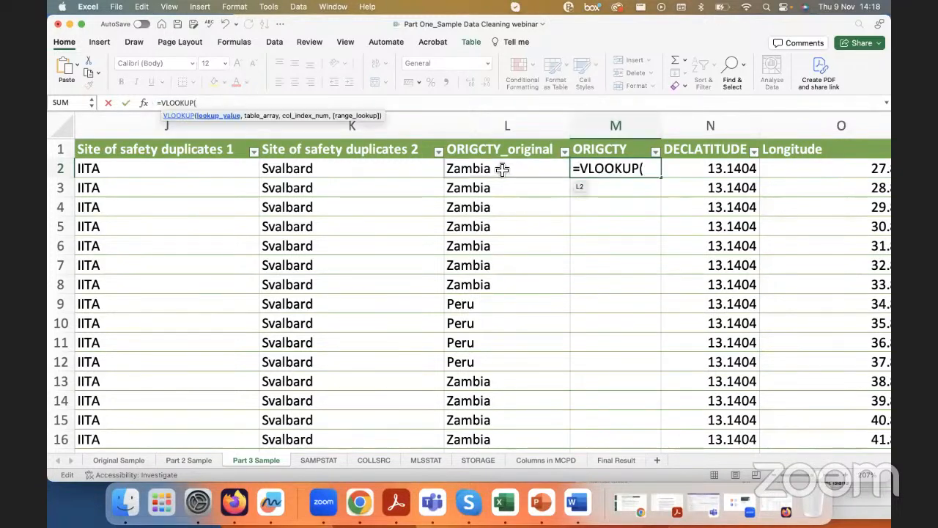
left_click(475, 171)
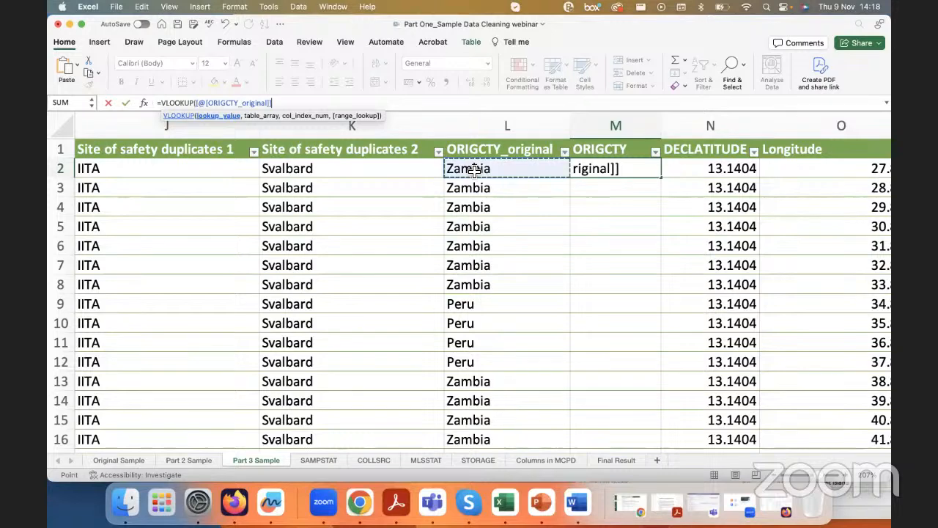
type(",")
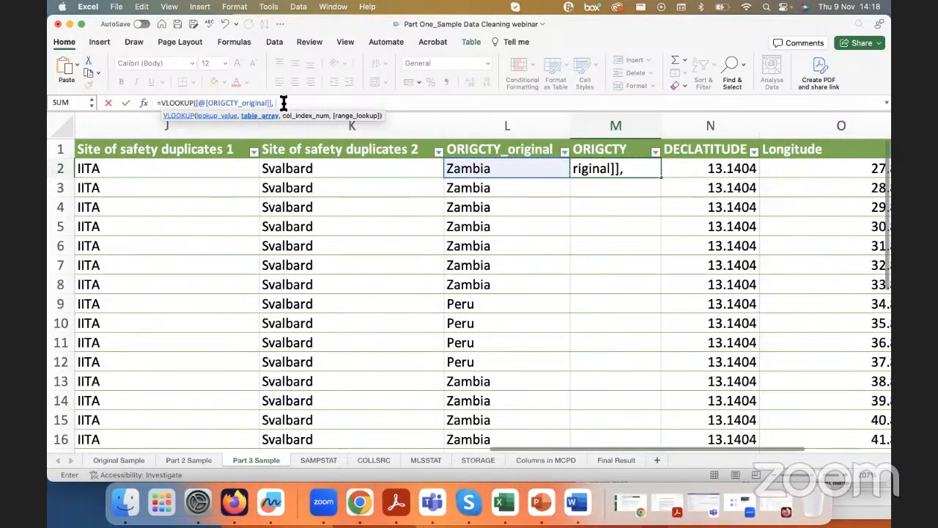
Step: Set the VLOOKUP table array to the full name through alpha-3 columns of the ISO country codes sheet in the A001 workbook
right_click(511, 501)
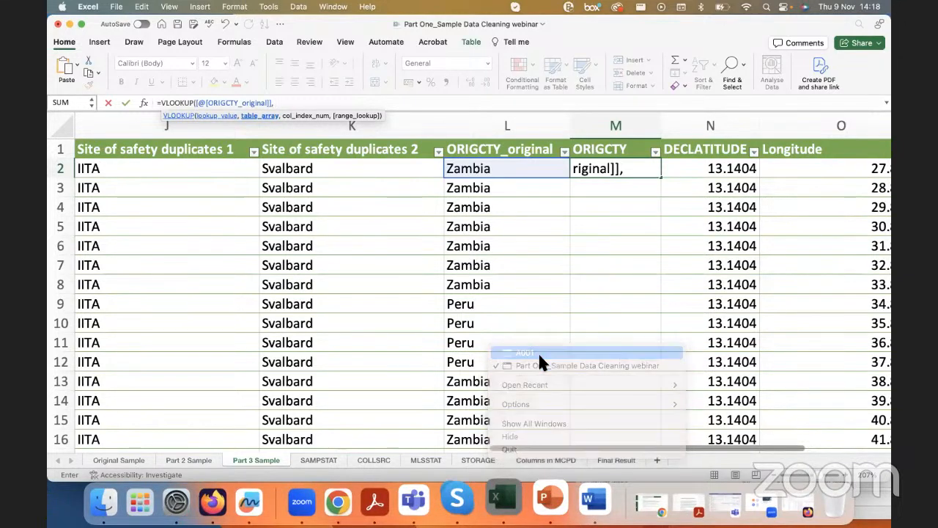
left_click(538, 353)
left_click_drag(603, 74, 317, 30)
left_click_drag(364, 129, 511, 136)
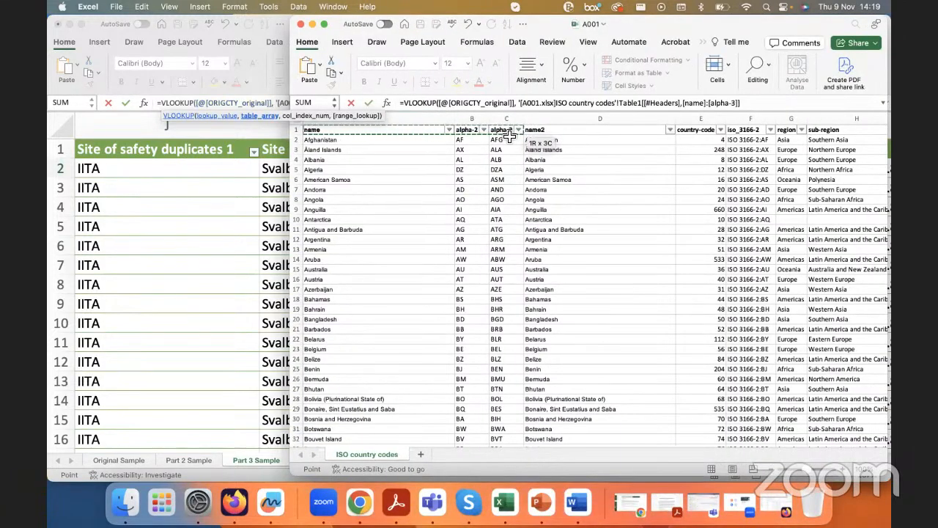
key("super+shift+Down")
scroll(503, 160, "up", 12)
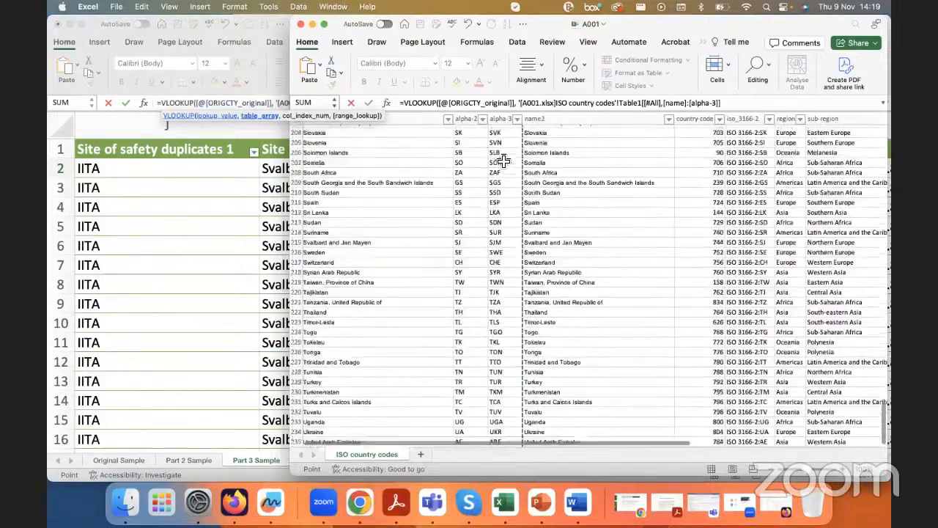
scroll(503, 160, "up", 10)
Step: Complete the VLOOKUP with column index 3 and exact match FALSE, and enter it to fill the ORIGCTY column
left_click(728, 104)
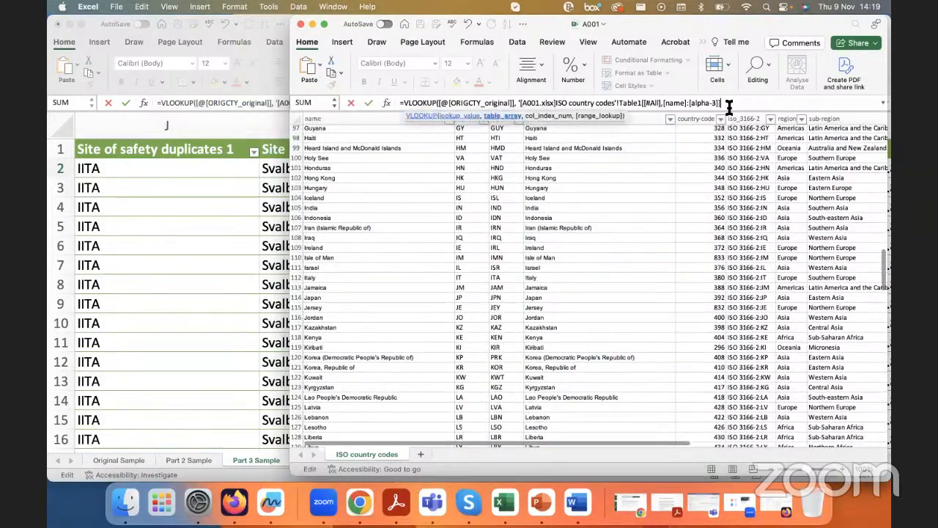
type(",")
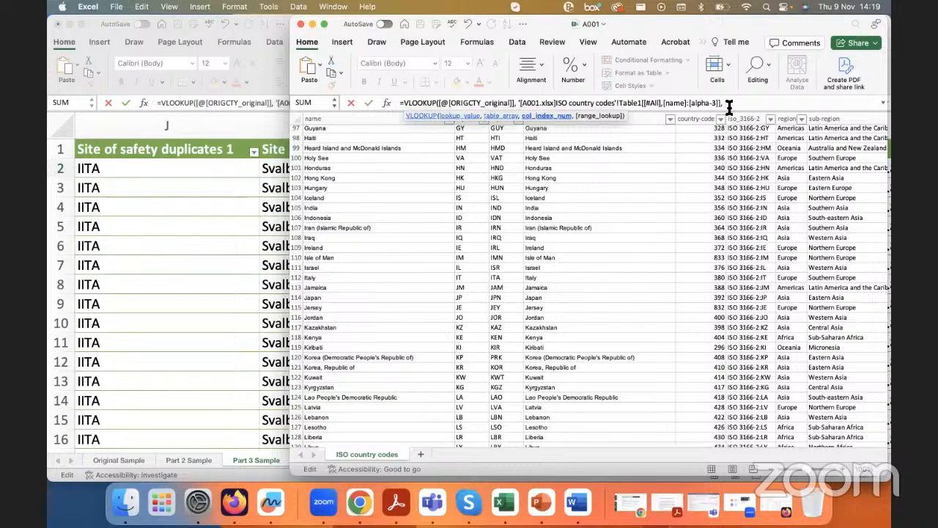
scroll(498, 178, "up", 15)
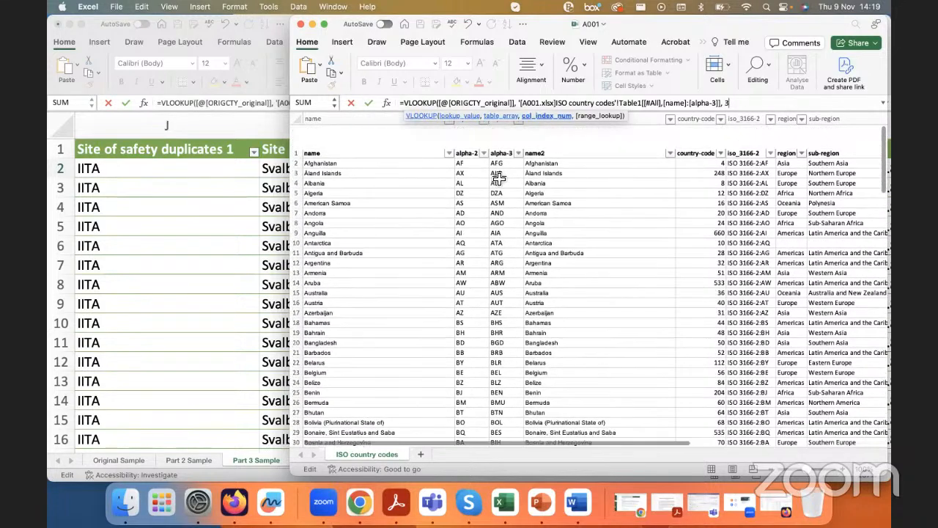
type("3")
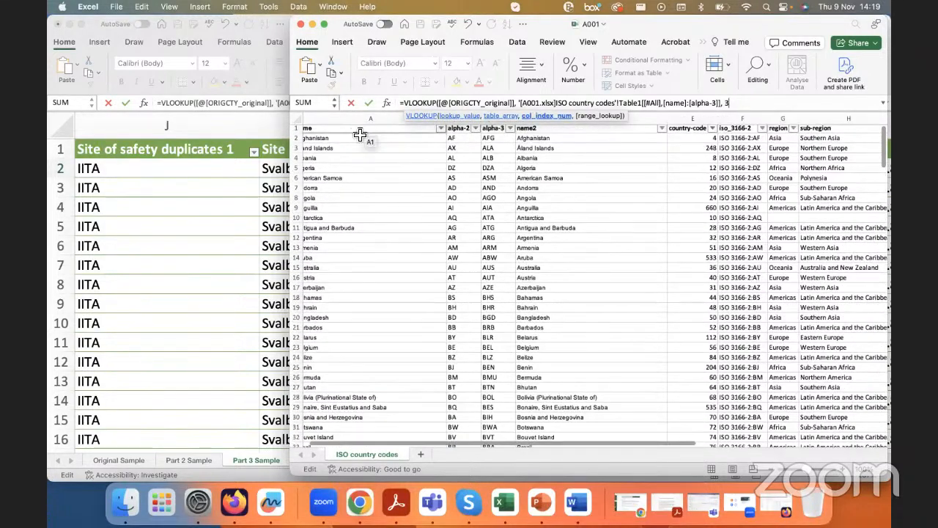
scroll(359, 138, "left", 2)
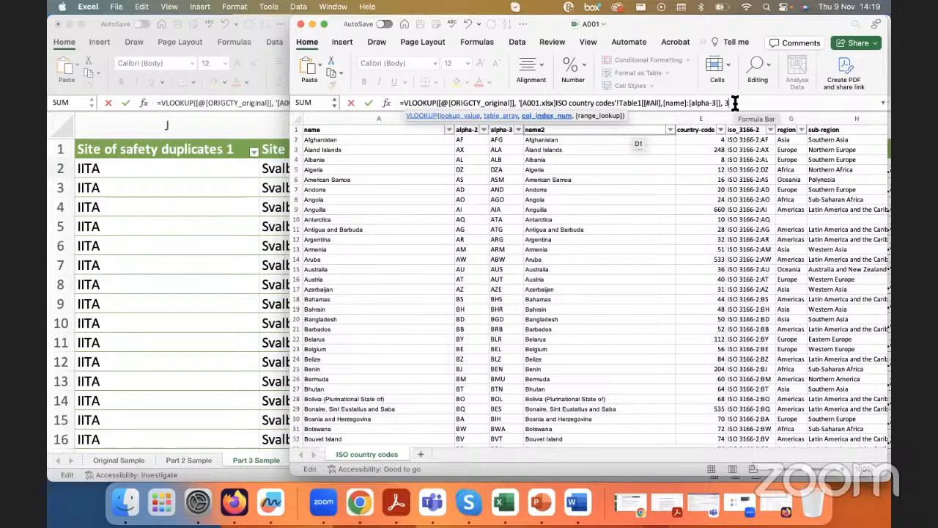
type(",")
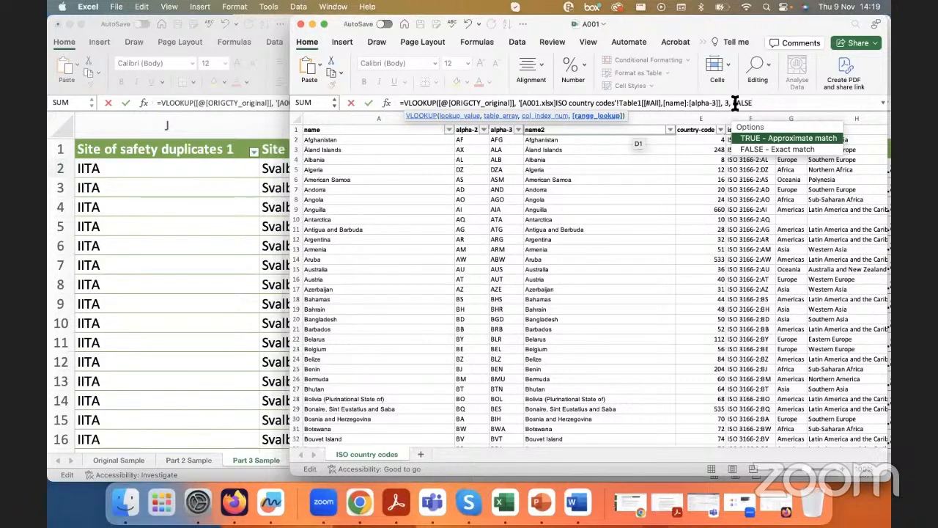
type("FALSE)")
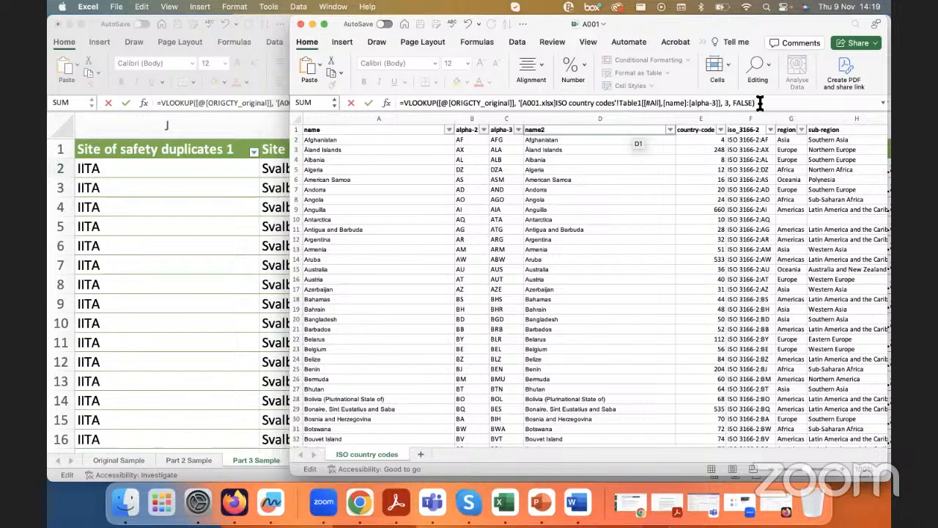
key("Return")
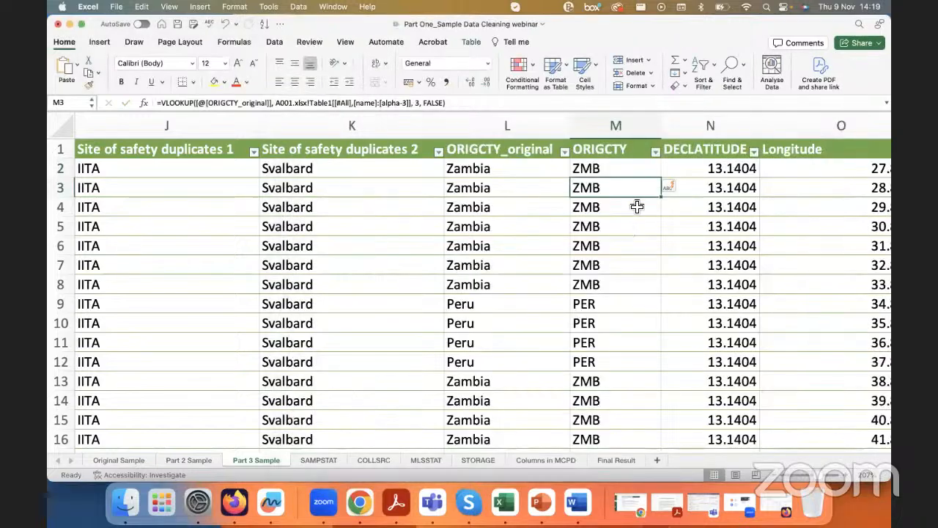
Step: Compare the looked-up ORIGCTY codes with the ORIGCTY_original country names and inspect the formula in M2
scroll(636, 203, "down", 3)
scroll(618, 166, "left", 1)
scroll(616, 165, "up", 2)
scroll(614, 167, "up", 3)
left_click(618, 179)
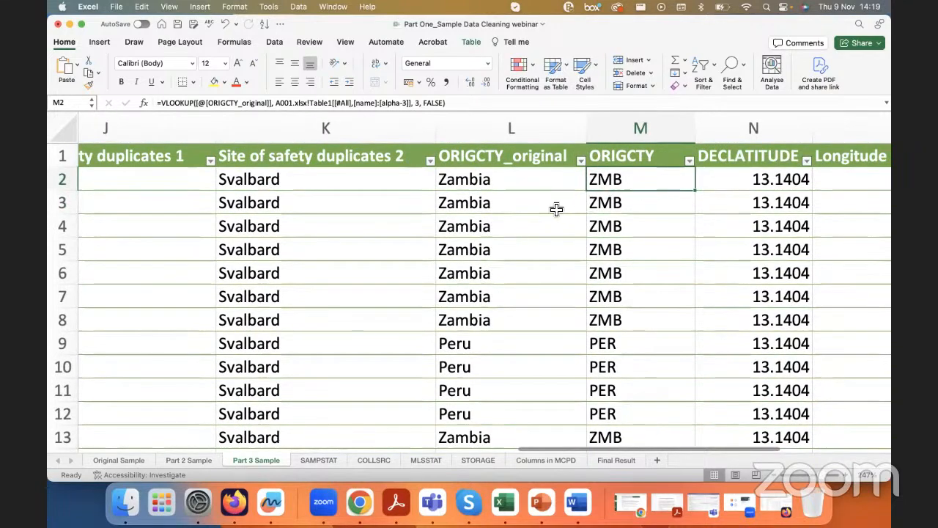
Step: Compare the Zambia and Peru rows under ORIGCTY_original with their country codes under ORIGCTY
scroll(625, 194, "right", 1)
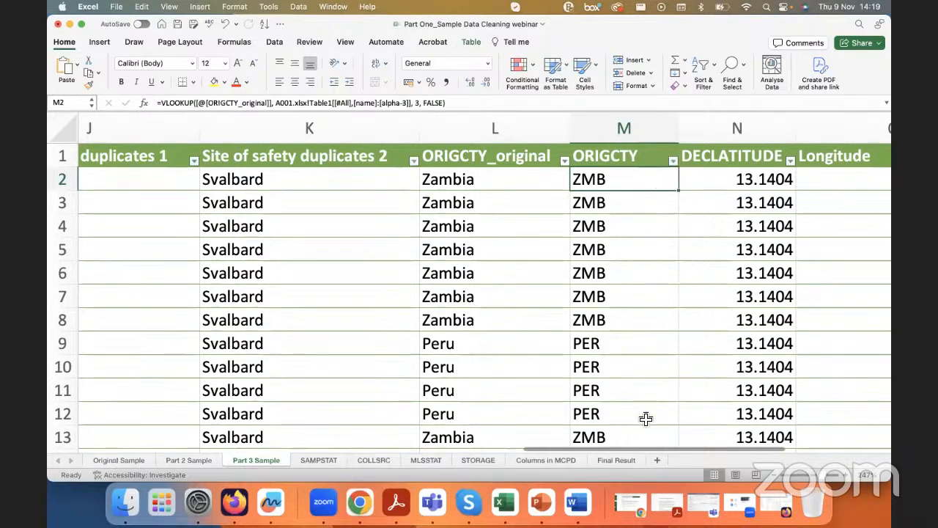
left_click_drag(488, 348, 586, 400)
left_click_drag(486, 177, 580, 322)
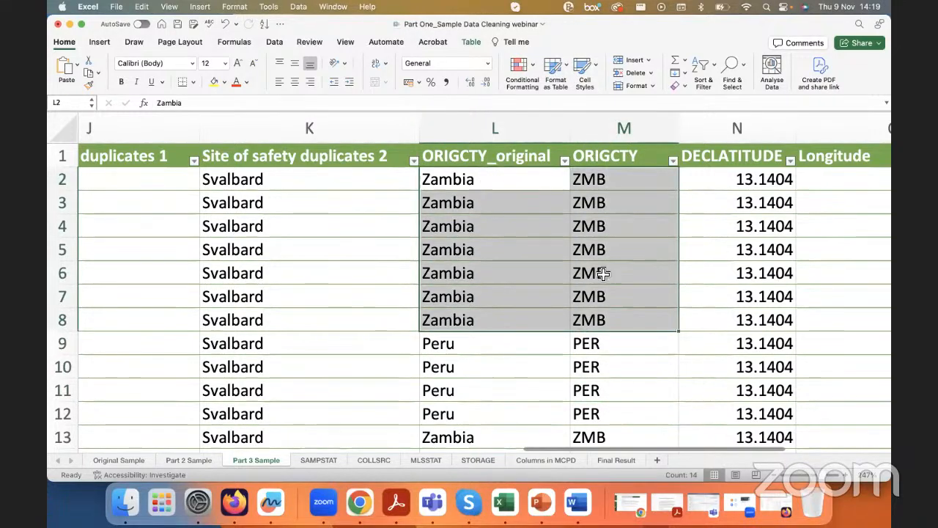
left_click(625, 156)
scroll(419, 228, "left", 5)
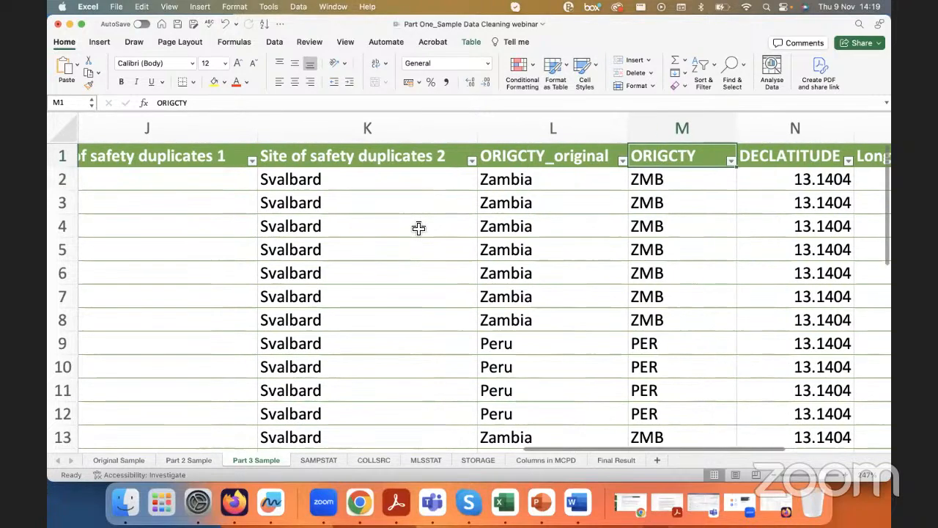
Step: Examine the Site of safety duplicates 1 and Site of safety duplicates 2 columns in Part 3 Sample
scroll(352, 193, "left", 1)
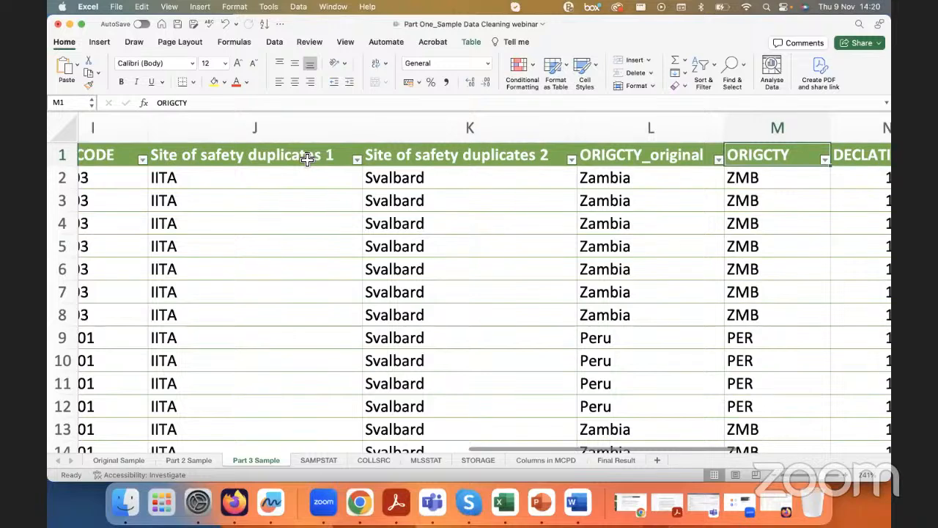
left_click(217, 159)
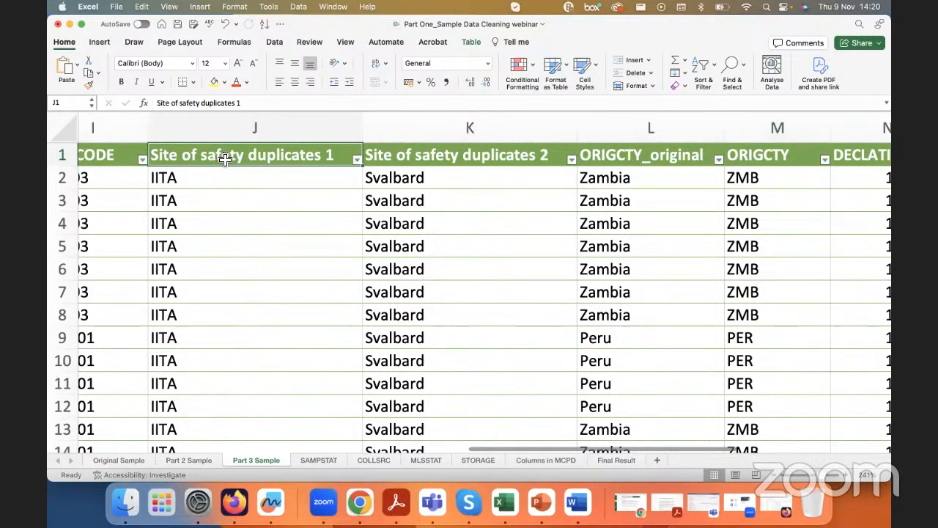
left_click(412, 160)
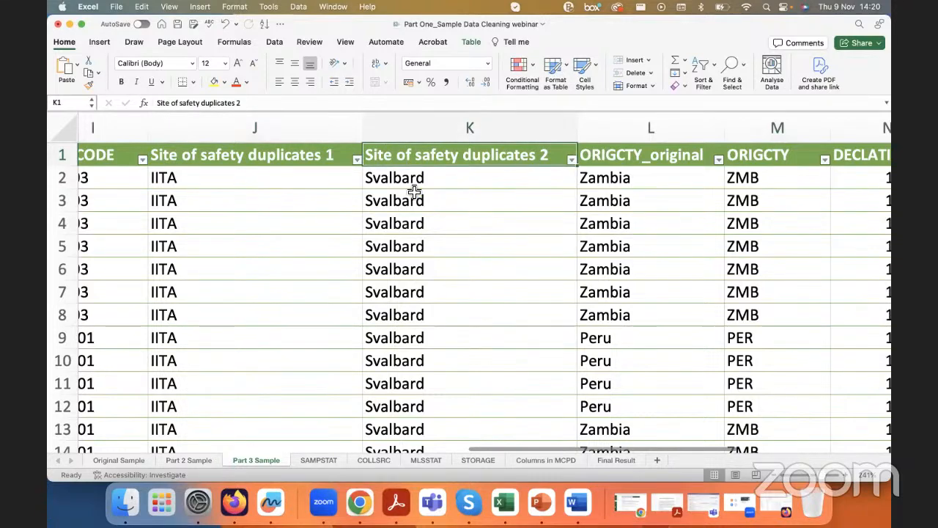
scroll(332, 180, "left", 1)
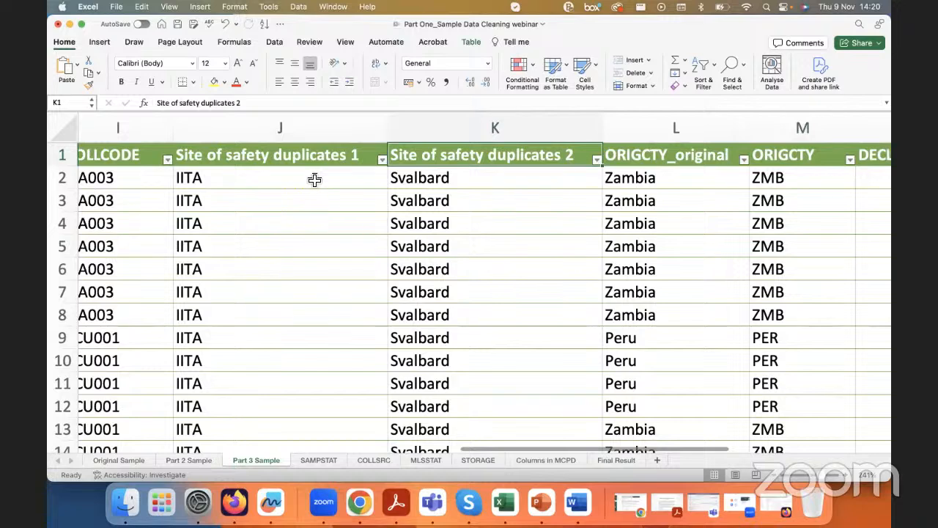
Step: Try the institute code NGA039 in J2 under Site of safety duplicates 1 and undo the entry
left_click(315, 179)
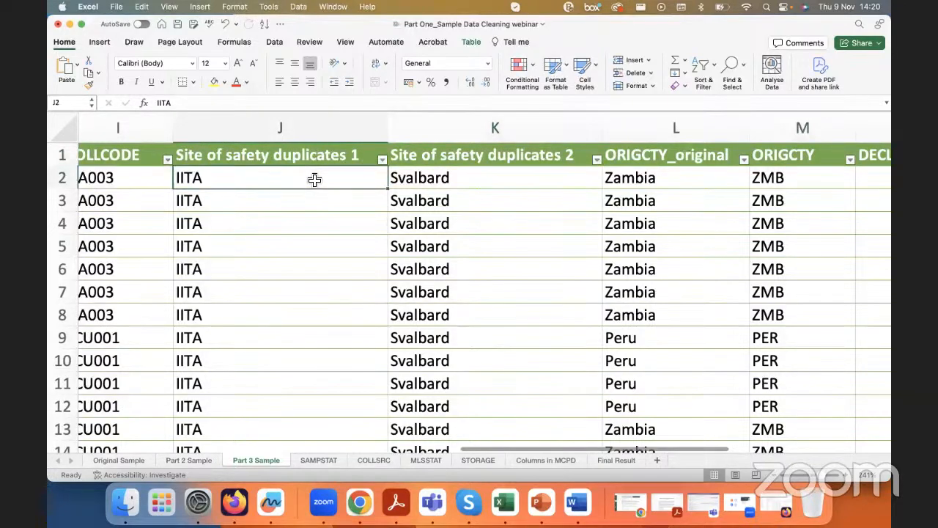
type("NGA")
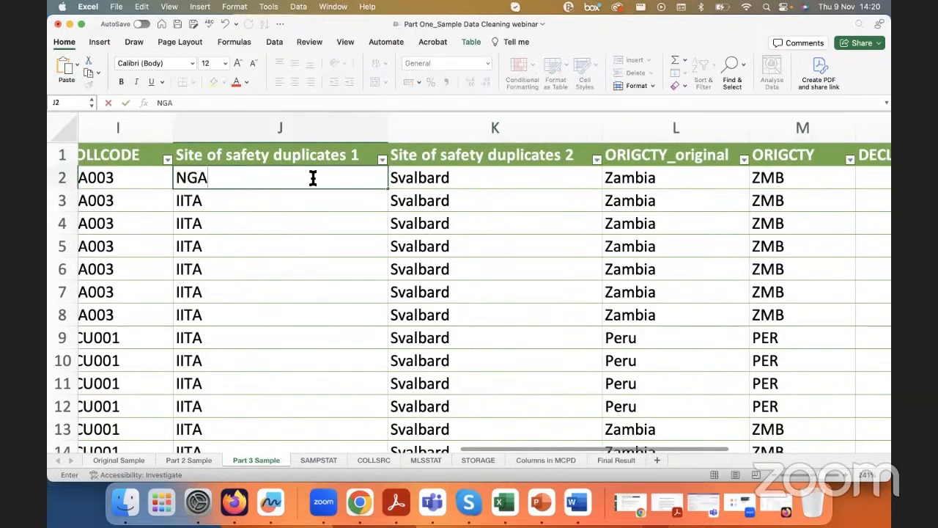
type("039")
key("Return")
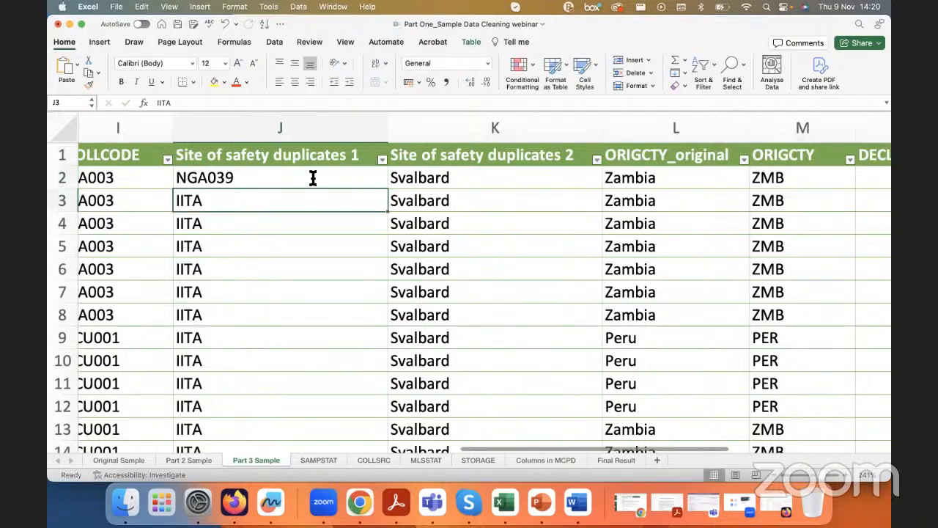
key("super+z")
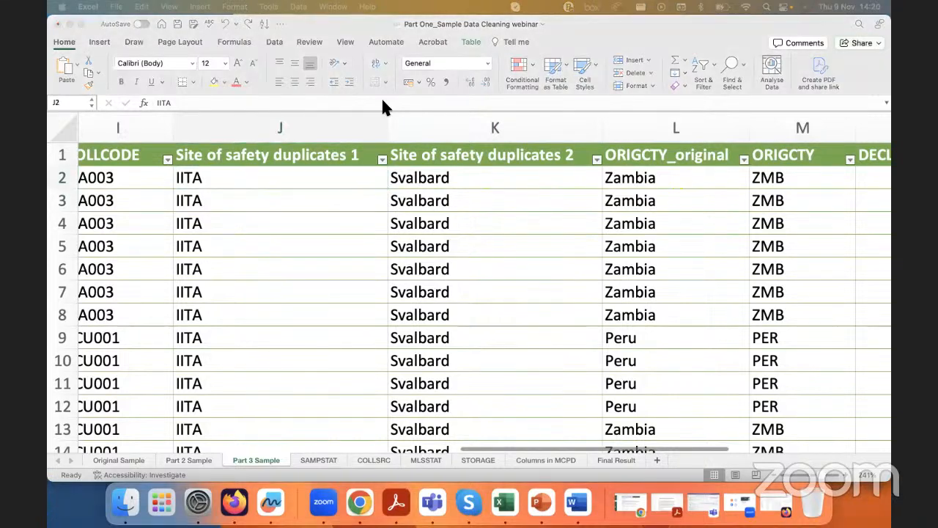
Step: Switch to Firefox and examine the organization search fields on the FAO WIEWS Organizations page
left_click_drag(381, 96, 385, 146)
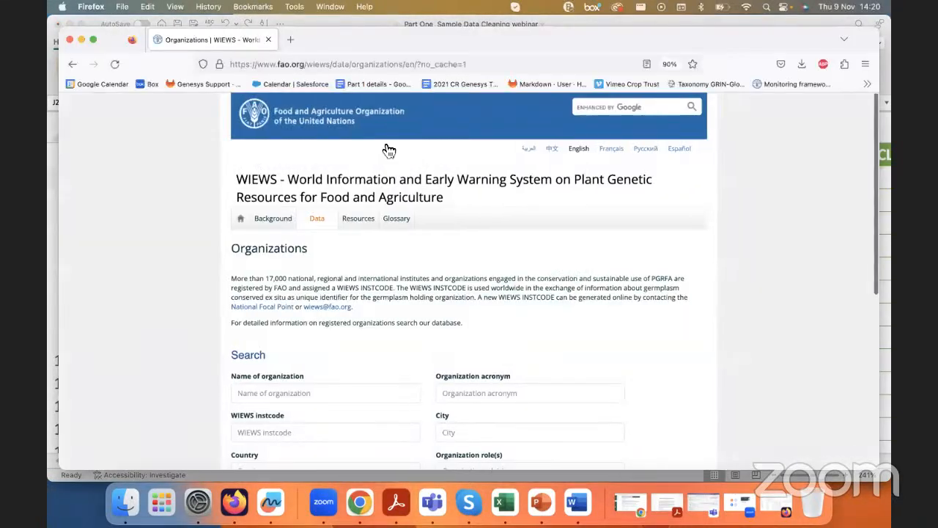
left_click(222, 55)
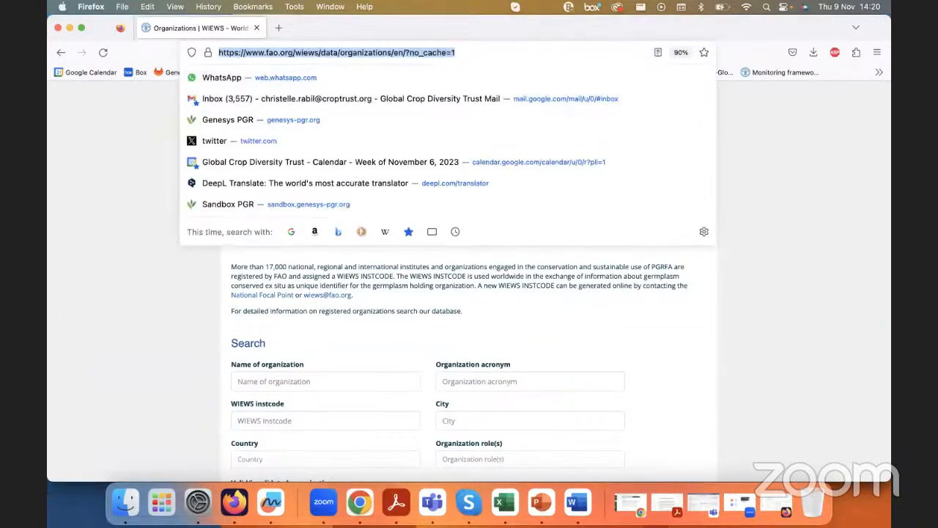
left_click(145, 135)
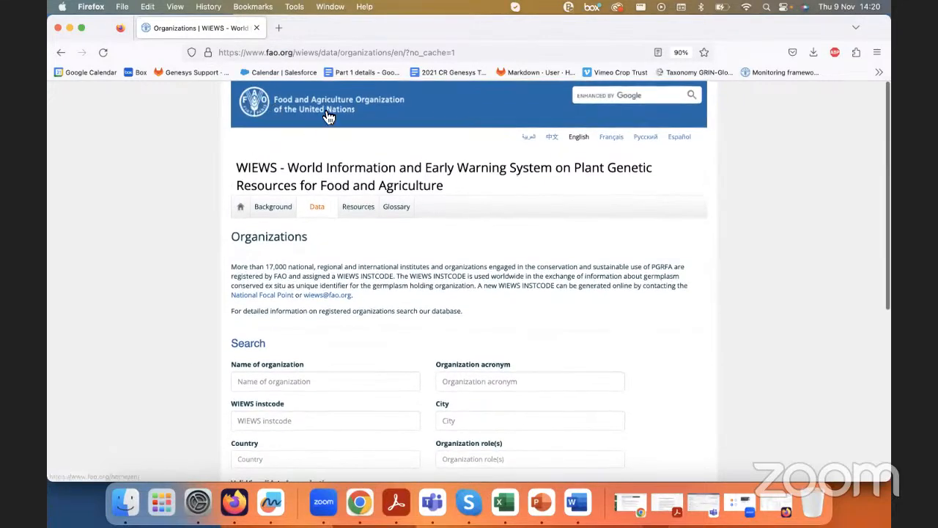
scroll(281, 381, "down", 4)
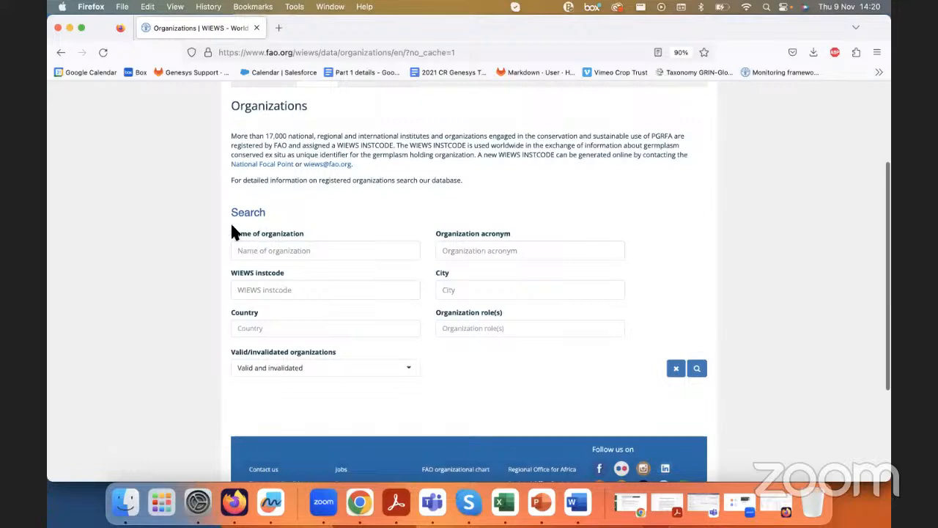
left_click_drag(233, 233, 511, 235)
left_click(370, 252)
Step: Read the Organizations introduction on how to obtain a new WIEWS INSTCODE and review the search form below it
scroll(560, 220, "up", 1)
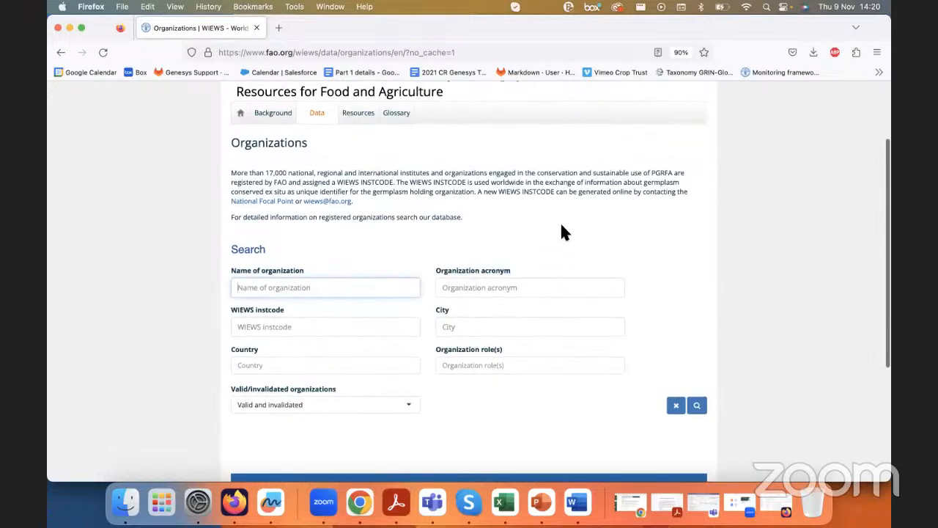
scroll(559, 222, "up", 4)
scroll(560, 221, "left", 1)
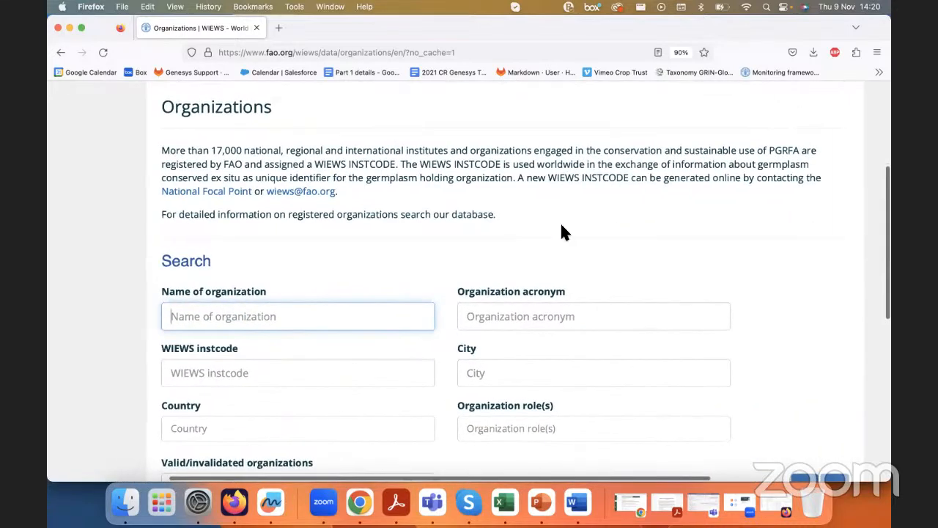
scroll(564, 232, "up", 3)
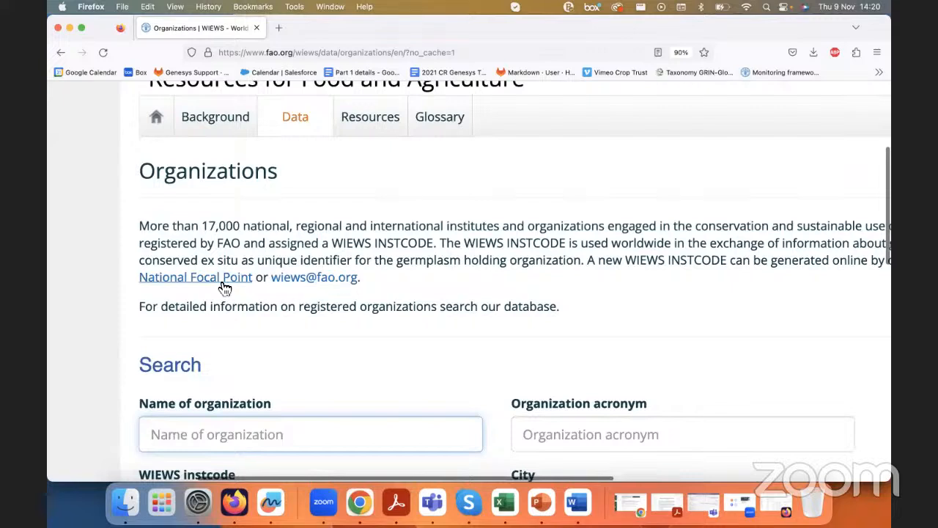
scroll(196, 288, "right", 2)
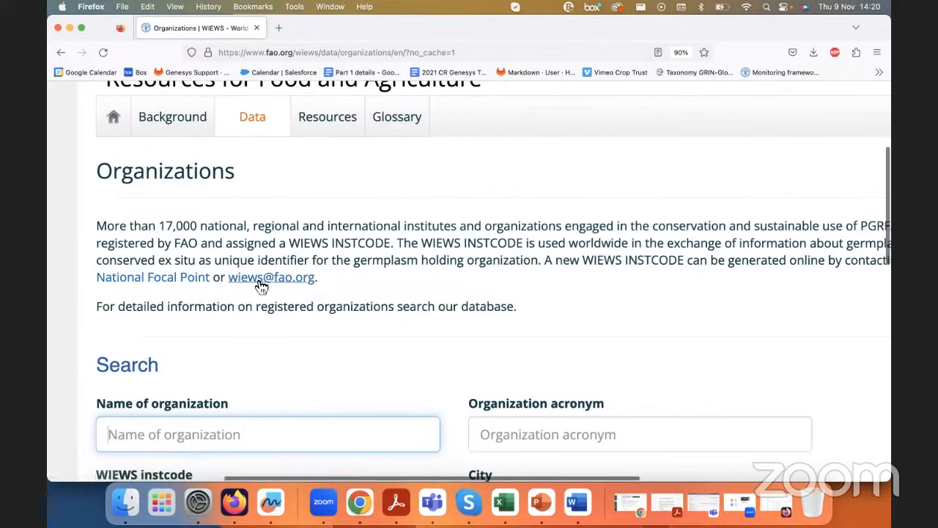
scroll(301, 365, "down", 5)
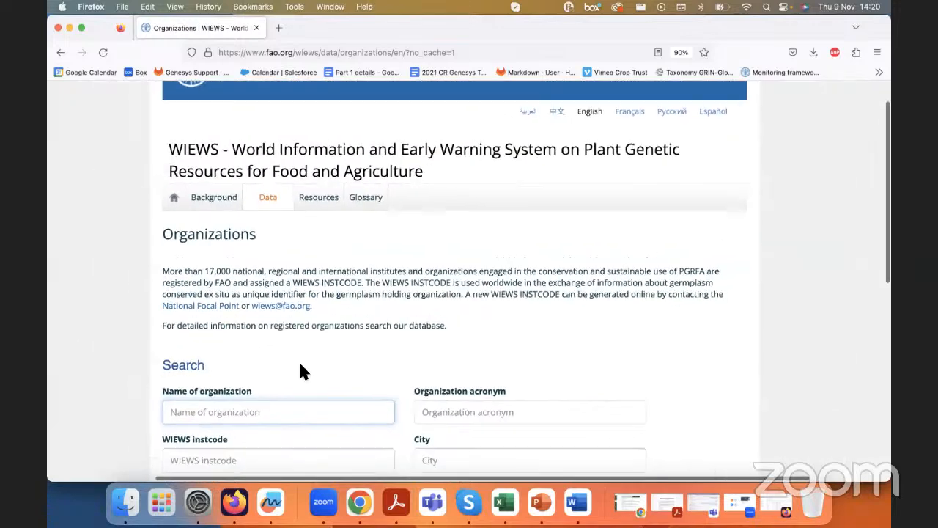
scroll(300, 364, "down", 2)
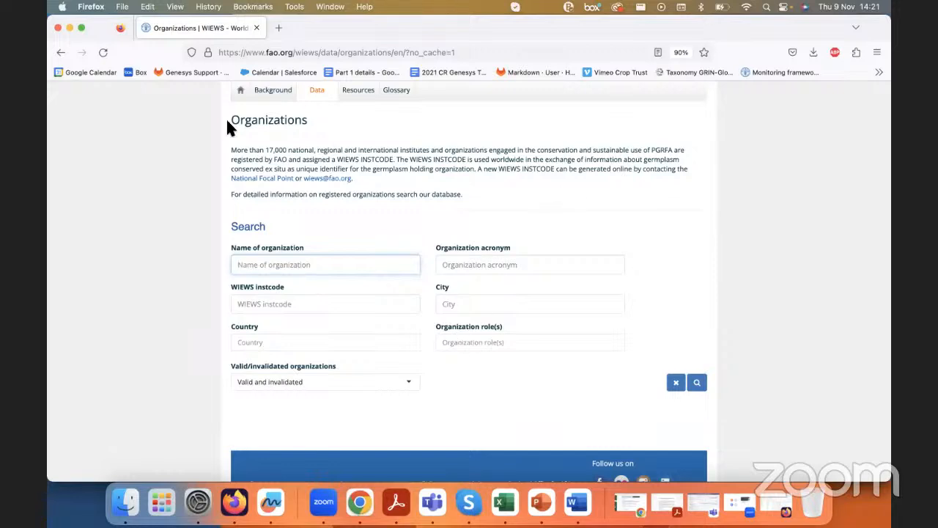
Step: Put the browser away and show the A004 workbook of WIEWS organizations in Excel, enlarged to a readable size
left_click(69, 28)
left_click(248, 200)
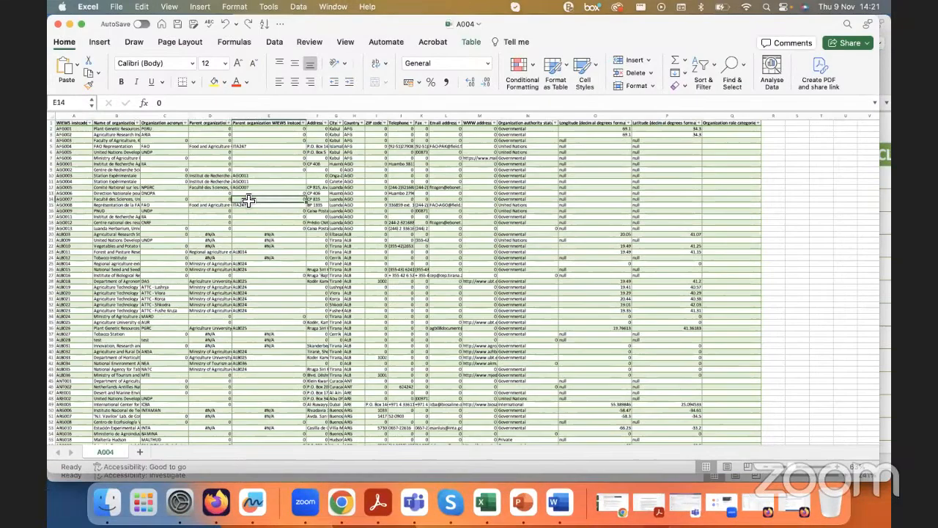
scroll(249, 201, "up", 5)
scroll(249, 201, "up", 5)
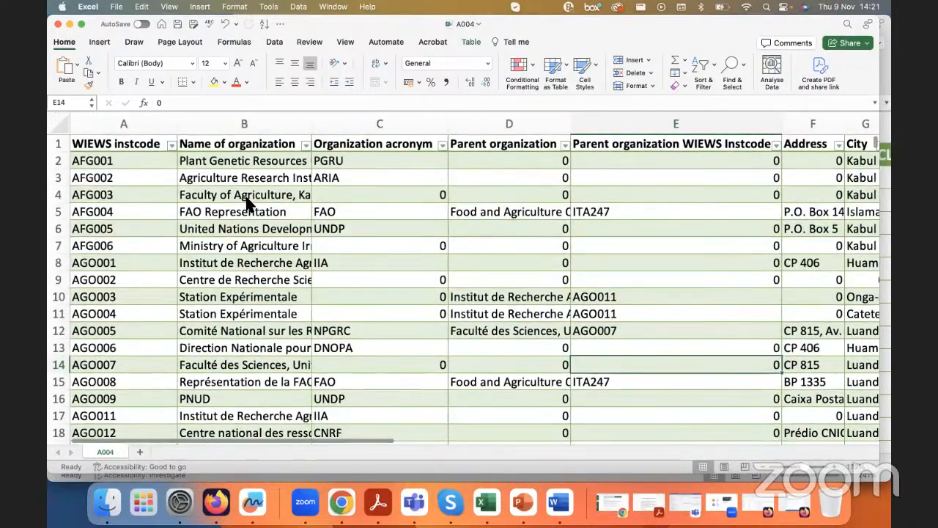
Step: Review the A004 columns from WIEWS instcode, Name of organization and Organization acronym through the parent organization and address details
left_click(142, 129)
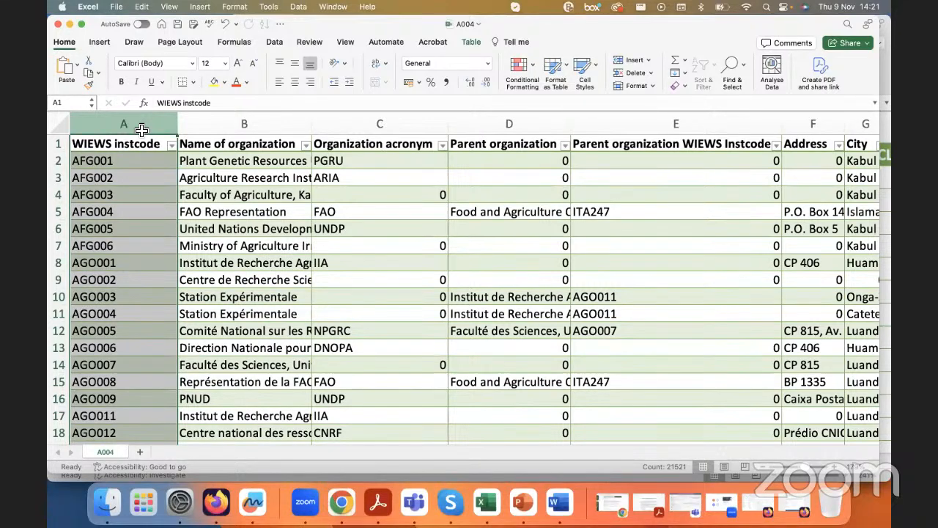
left_click(213, 144)
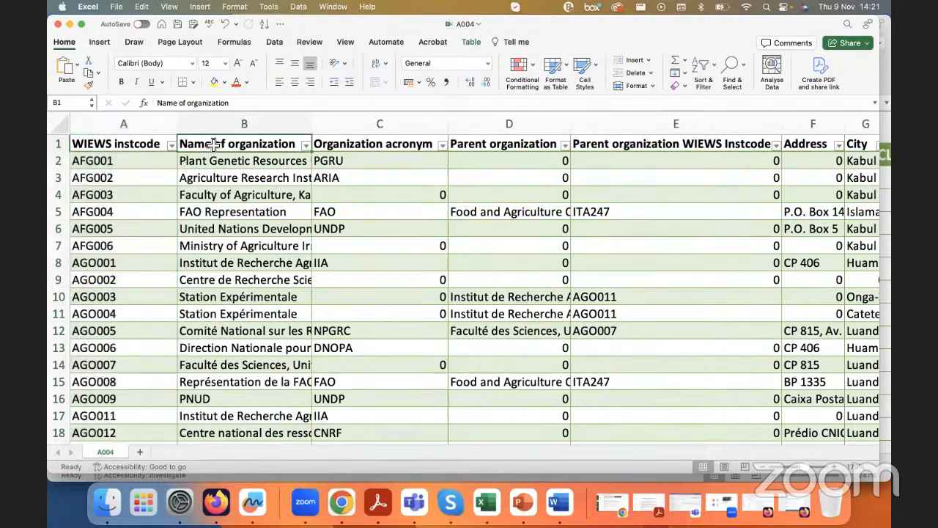
left_click(380, 144)
left_click(543, 146)
scroll(543, 147, "right", 5)
left_click(538, 143)
left_click(367, 124)
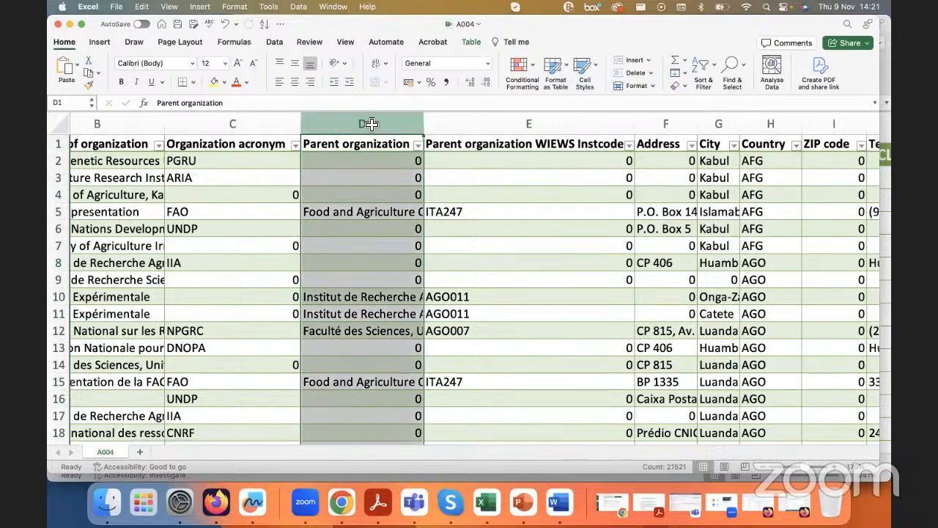
scroll(593, 165, "right", 10)
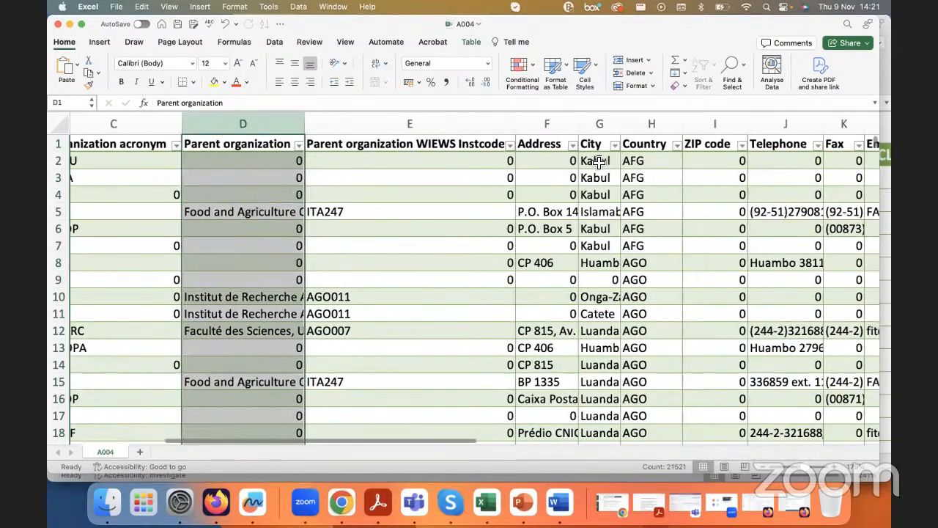
Step: Examine how WIEWS instcode, Name of organization and Organization acronym relate in the first three columns of A004
scroll(599, 162, "left", 12)
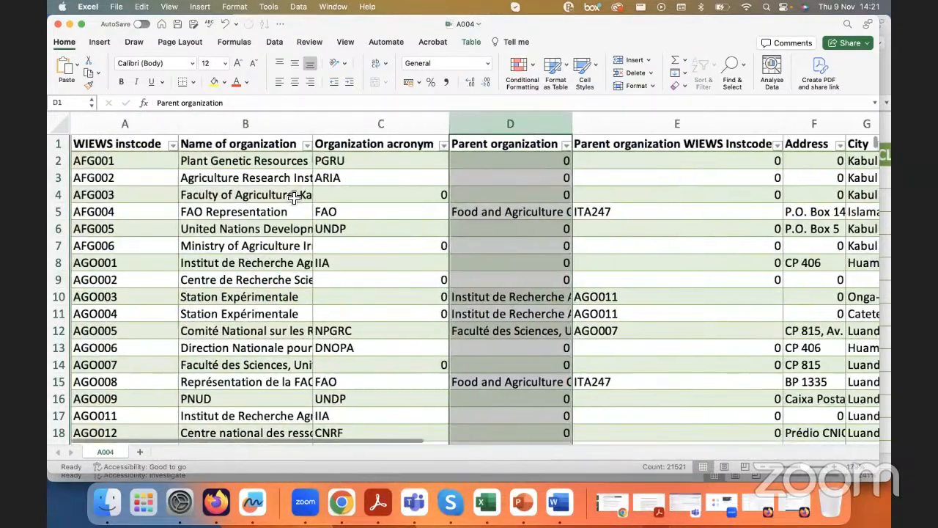
scroll(114, 146, "left", 2)
left_click(116, 144)
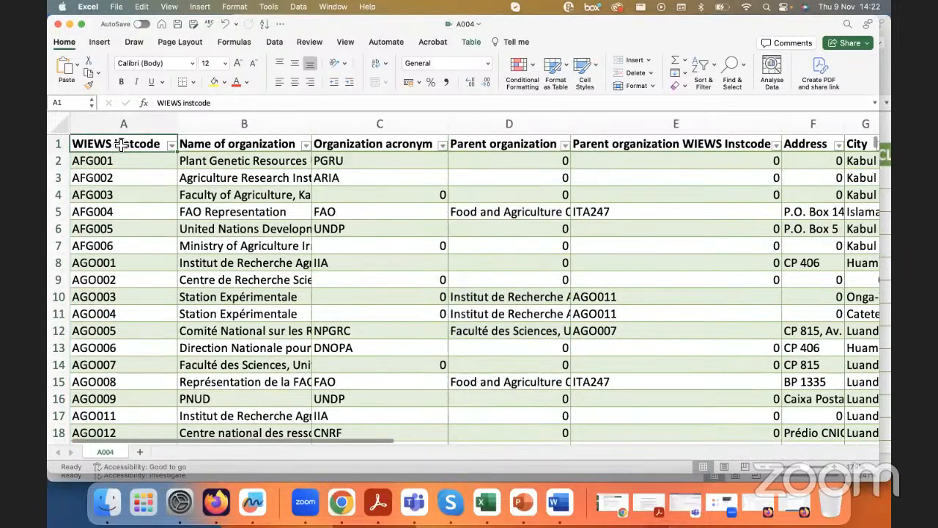
left_click_drag(116, 144, 383, 158)
left_click(339, 212)
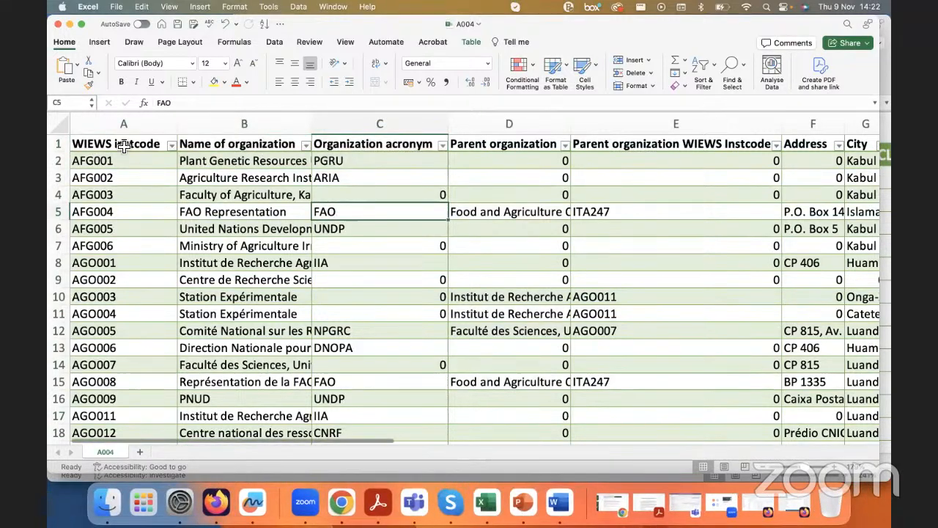
Step: Return to Part 3 Sample and inspect the ORIGCTY formula in M2 and the Site of safety duplicates 1 value in J2
left_click(69, 25)
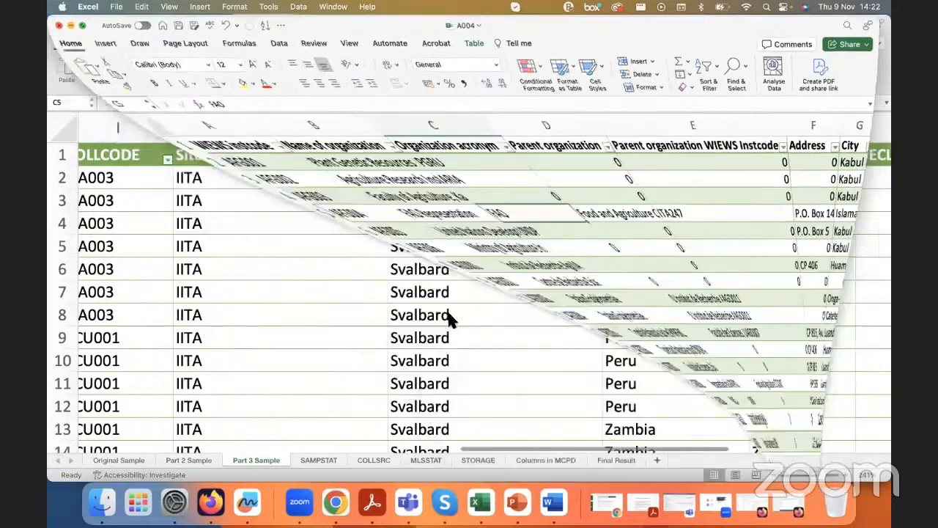
scroll(450, 314, "right", 5)
left_click(546, 175)
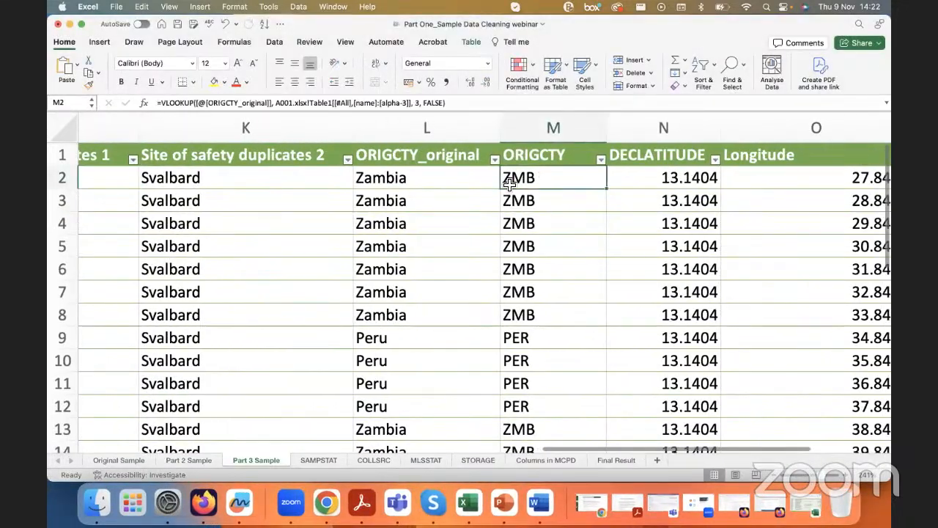
scroll(289, 258, "left", 4)
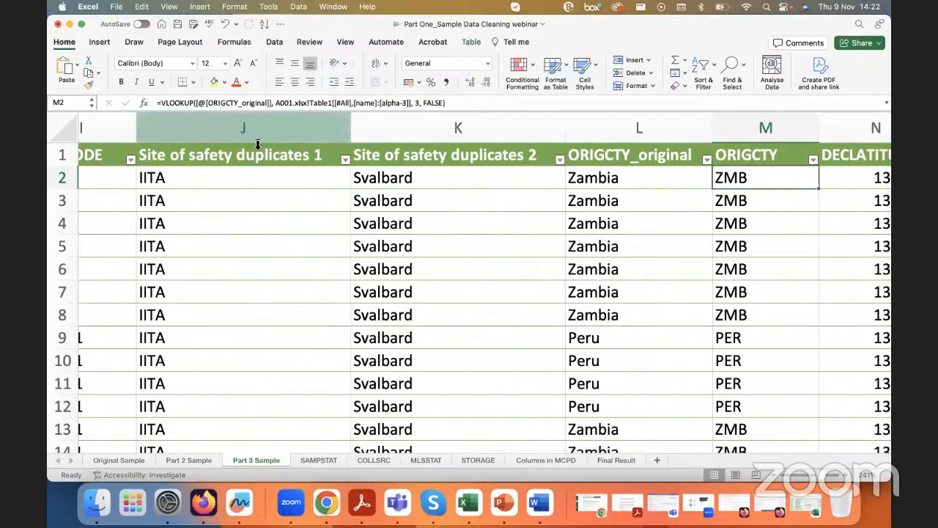
left_click(260, 178)
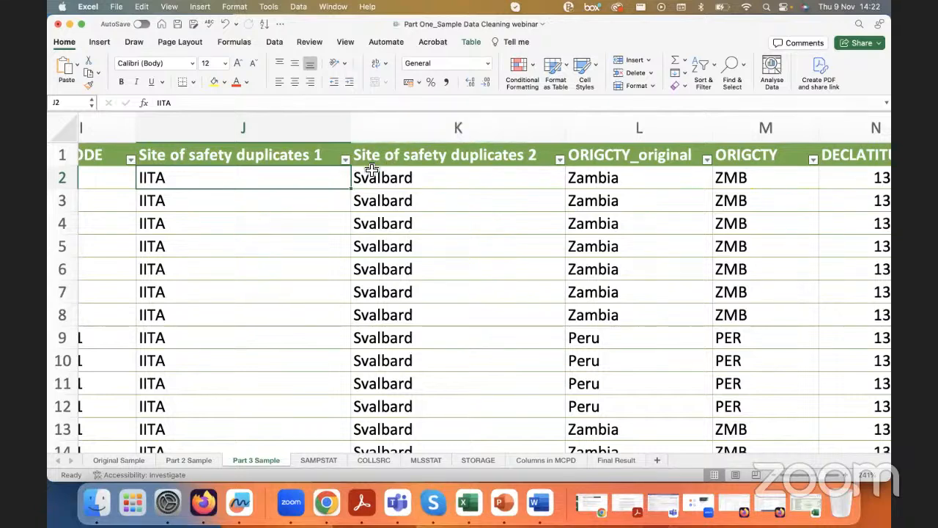
Step: Check the Site of safety duplicates 2 value in K2 and filter Name of organization in the A004 workbook for "sval"
left_click(403, 189)
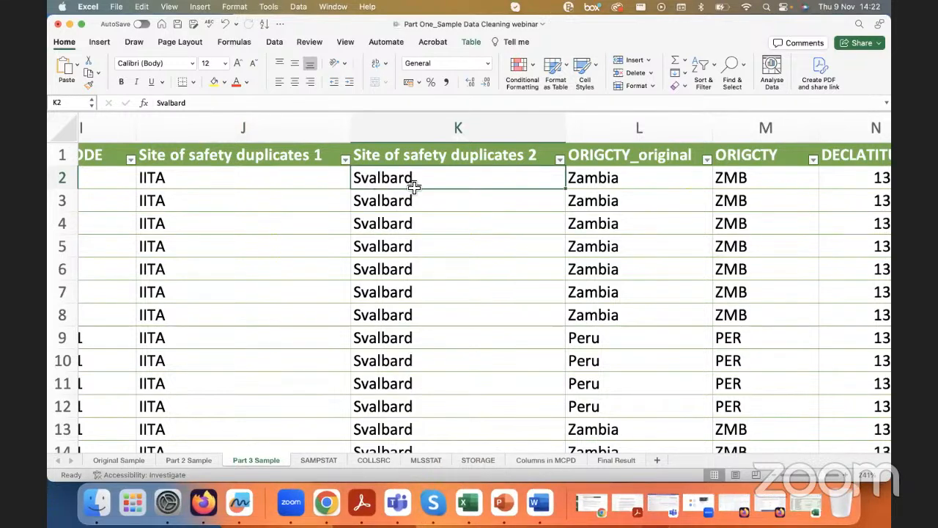
right_click(467, 501)
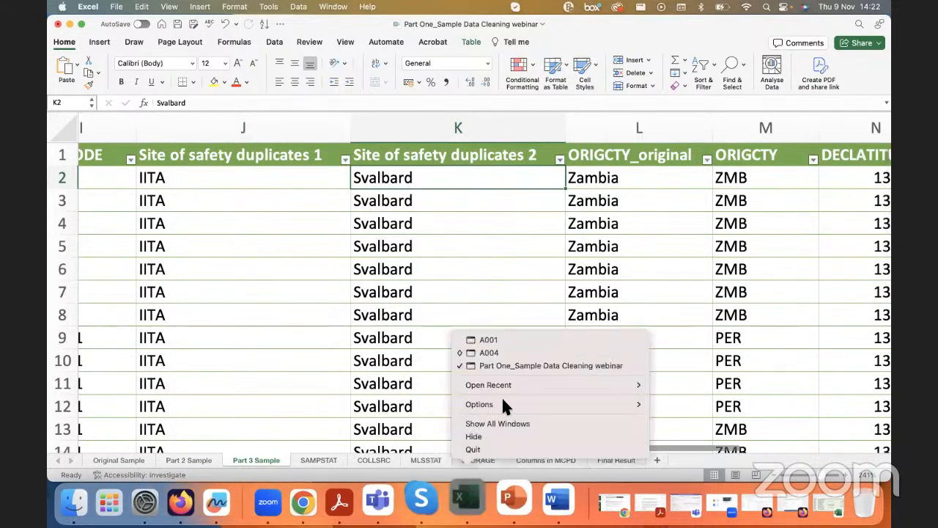
left_click(505, 353)
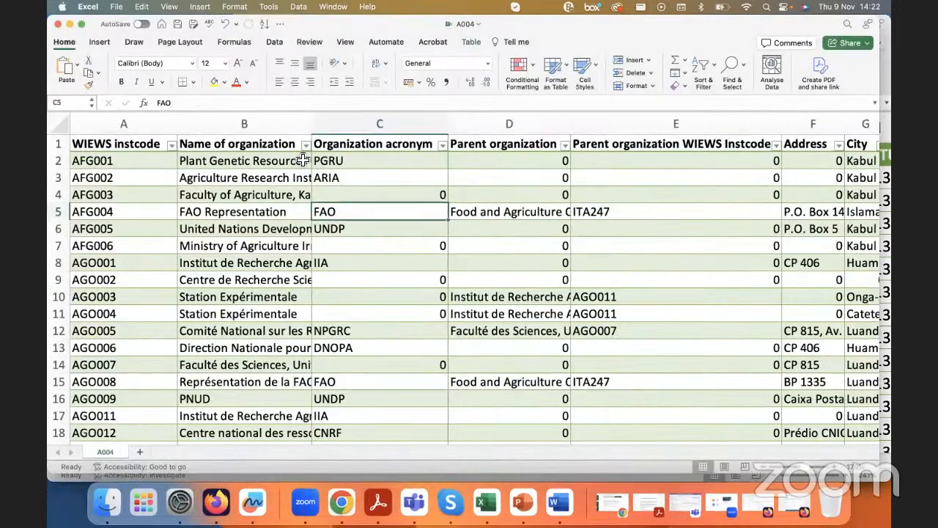
left_click(305, 146)
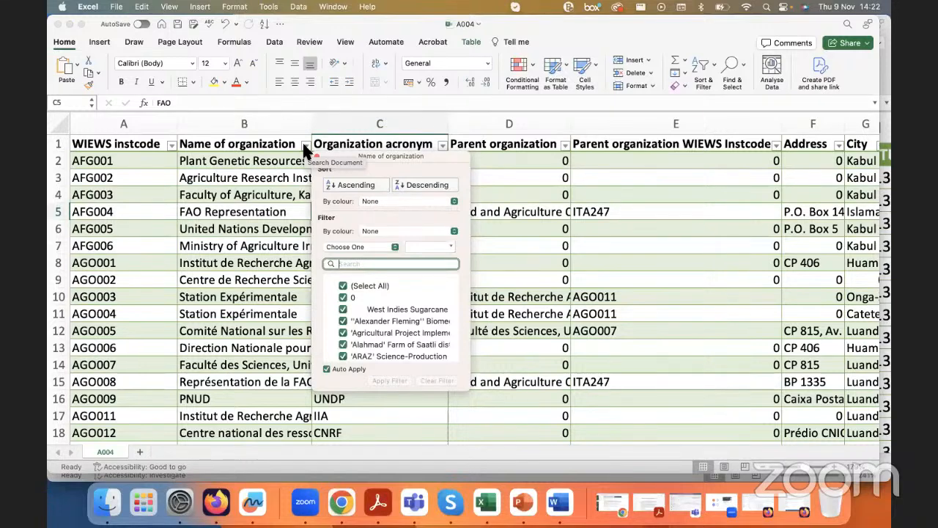
type("sval")
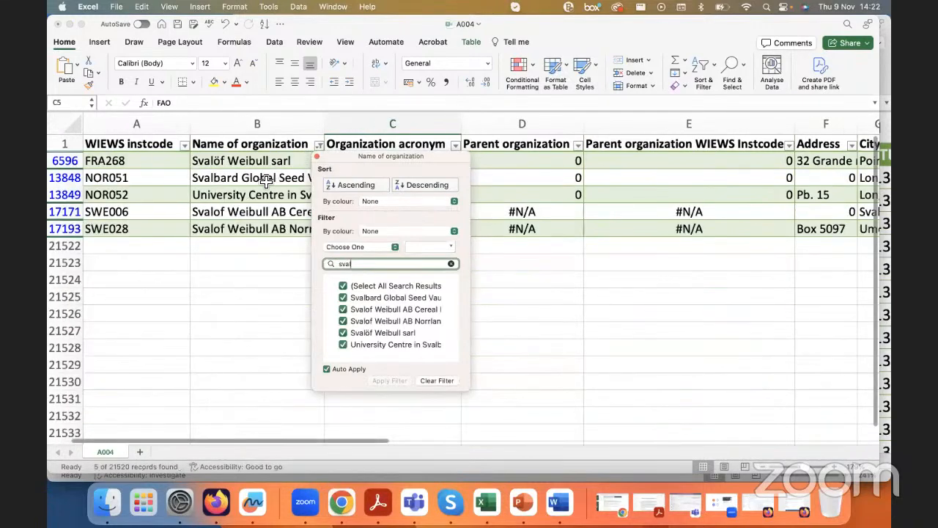
Step: Widen the Name of organization column and inspect the Svalbard Global Seed Vault entry together with its WIEWS instcode
left_click(253, 178)
left_click_drag(325, 125, 369, 125)
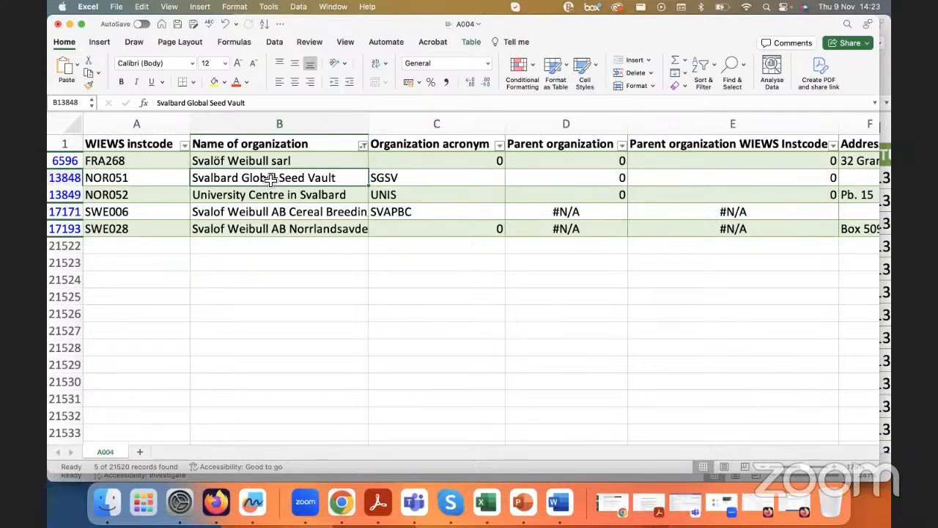
left_click(141, 180)
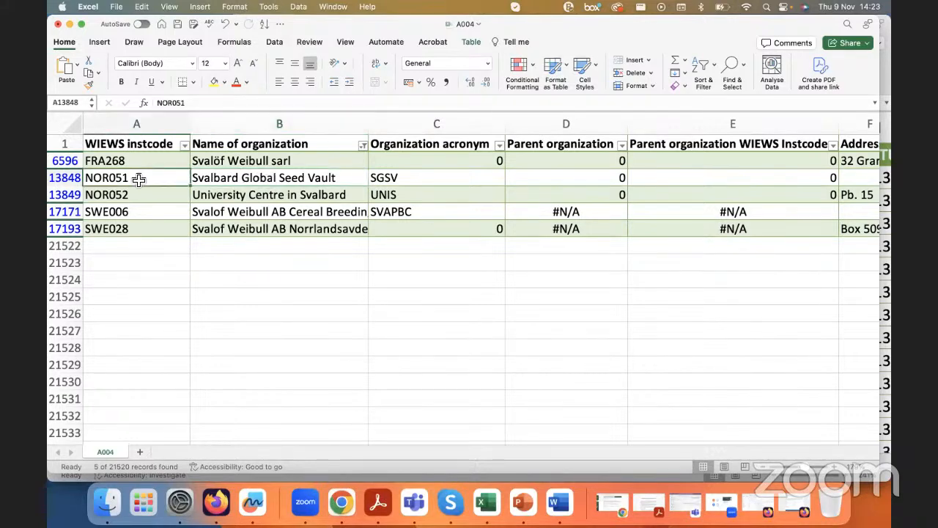
left_click(218, 183)
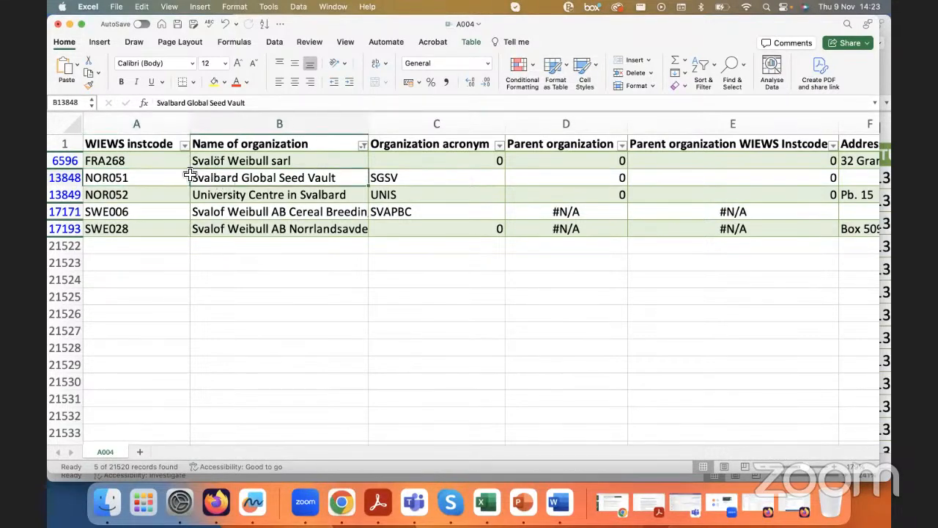
left_click_drag(159, 106, 259, 105)
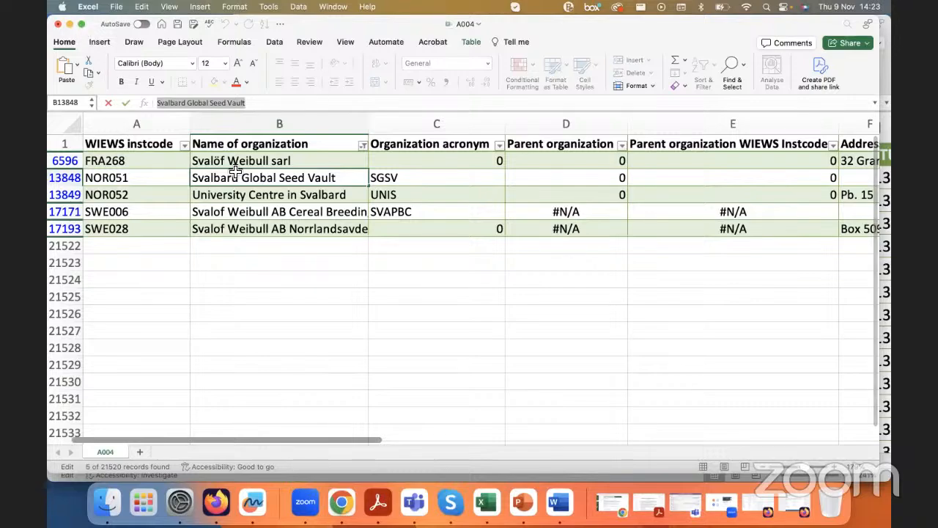
Step: Restore all organizations in the A004 Name of organization filter and return to Part 3 Sample beside the safety duplicate columns
left_click(363, 146)
left_click(400, 297)
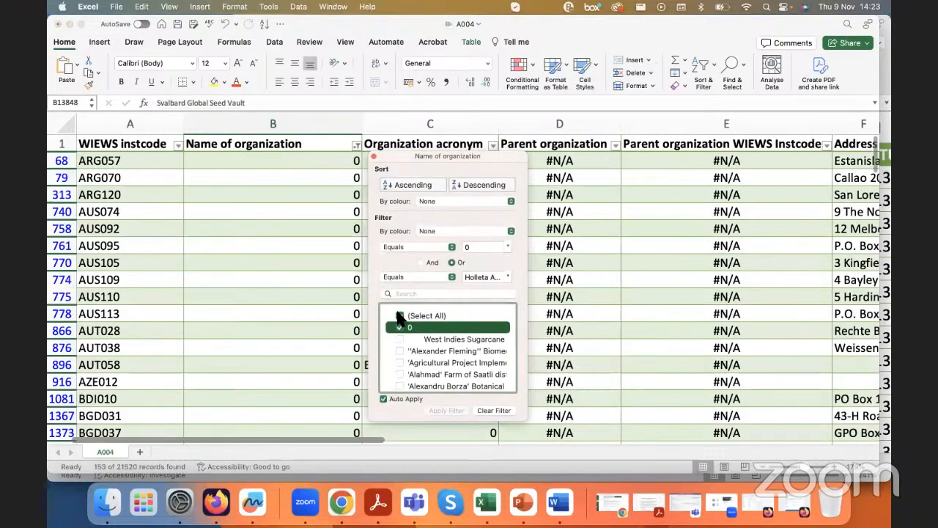
left_click(400, 285)
left_click(238, 174)
left_click(72, 24)
left_click(368, 288)
scroll(513, 161, "right", 2)
Step: Insert a table column before ORIGCTY_original in Part 3 Sample and widen it to about 26.83
left_click(554, 131)
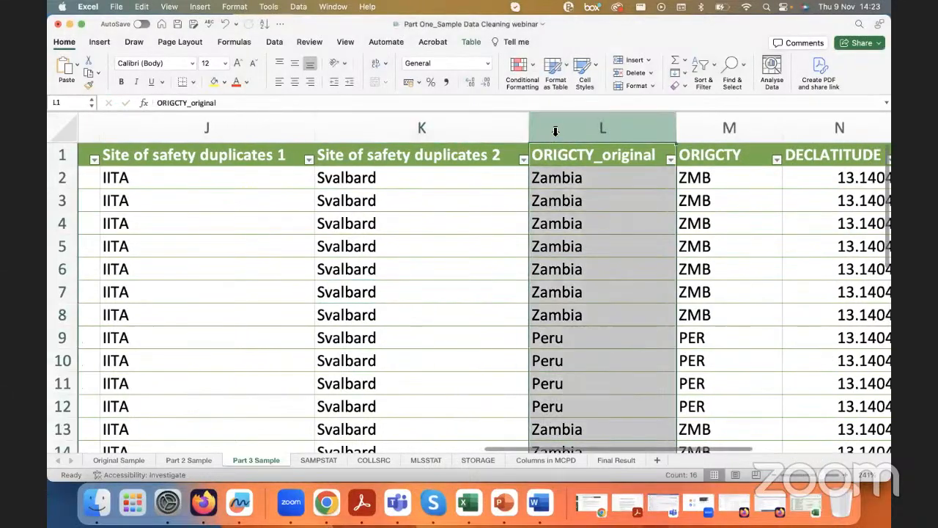
left_click(546, 156)
right_click(551, 155)
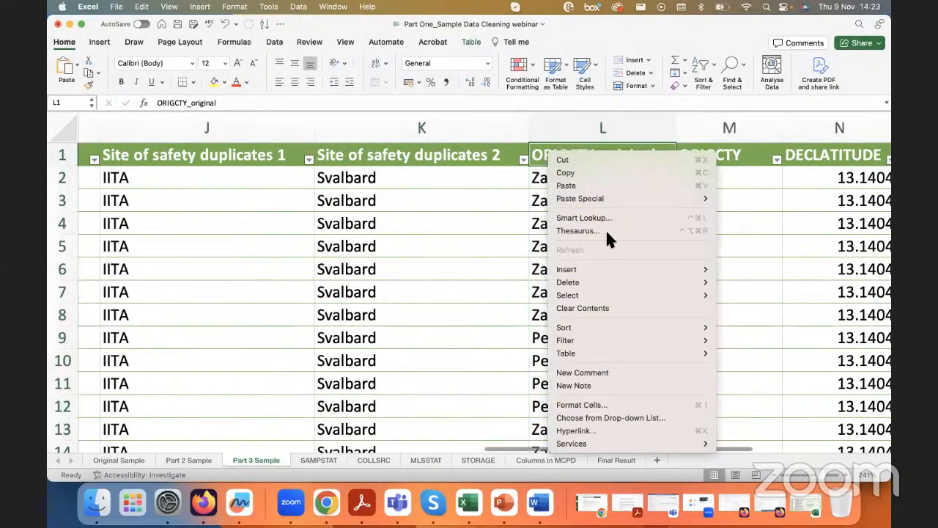
mouse_move(612, 270)
left_click(727, 269)
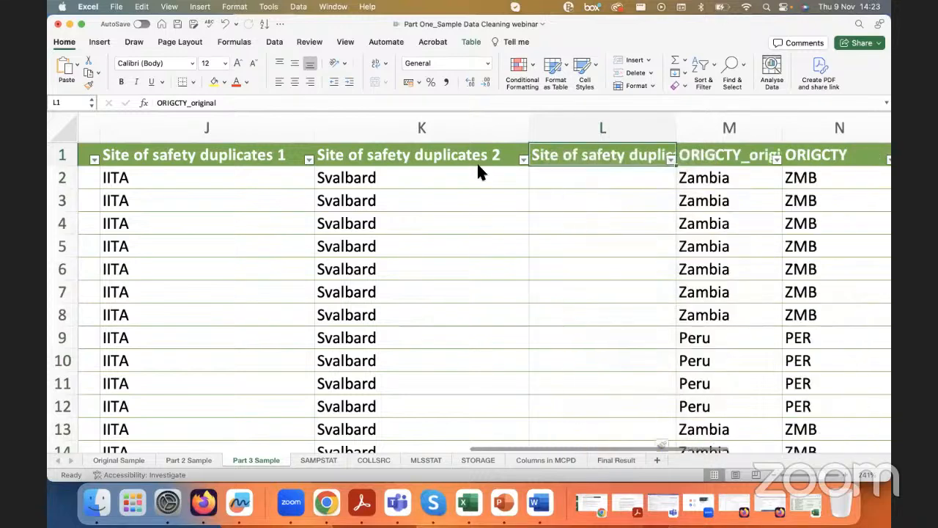
left_click_drag(676, 123, 769, 123)
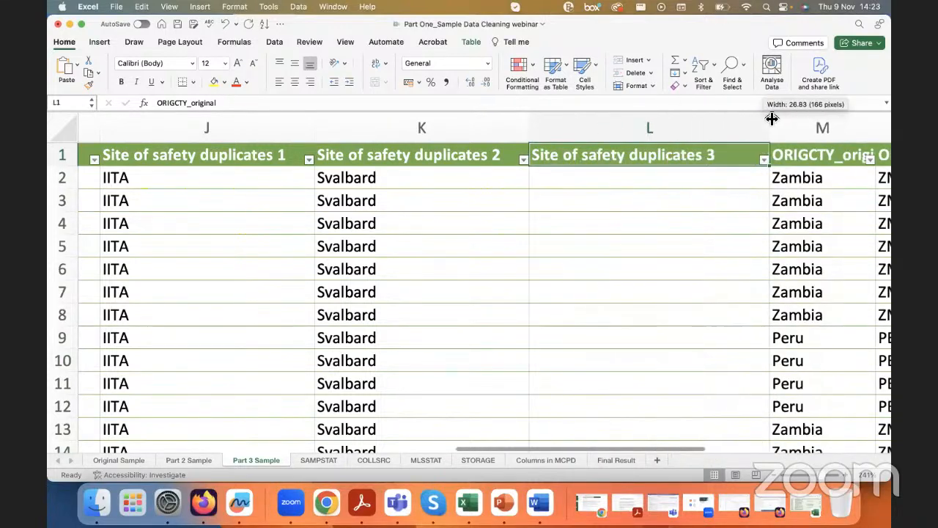
Step: Rename the new column's header as "Site of safety duplicates2_WIEWS" and widen the column to fit it
left_click(703, 162)
left_click_drag(235, 102, 266, 100)
type("2_WIEWS")
key("Return")
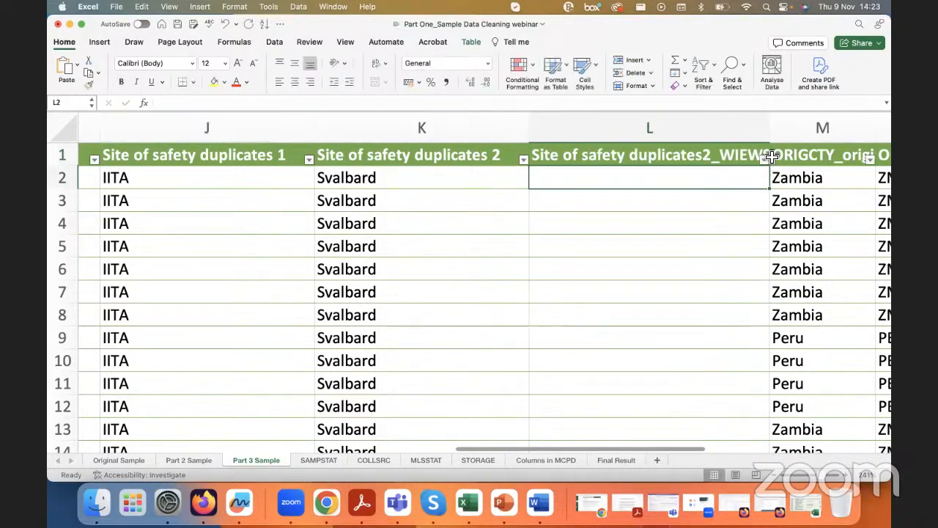
left_click_drag(769, 128, 800, 128)
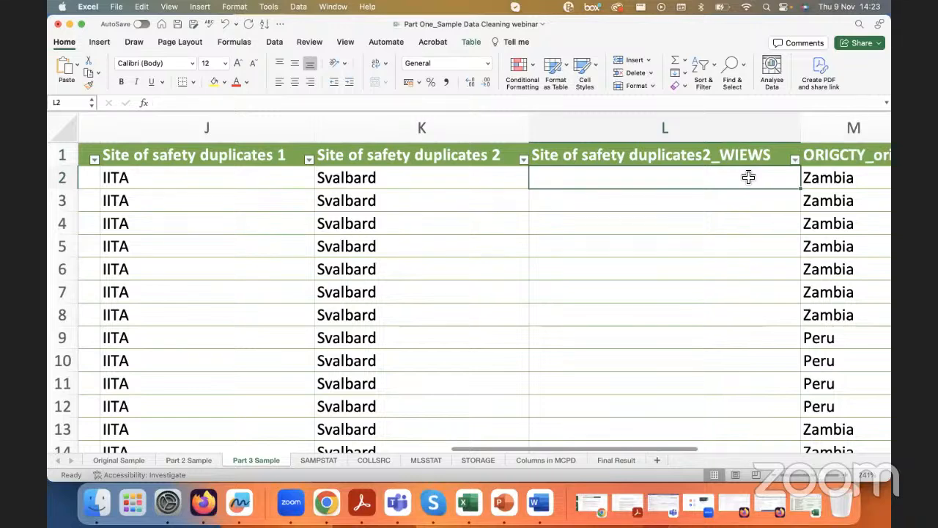
Step: Start a VLOOKUP formula in L2 that uses the row's Site of safety duplicates 2 value as the lookup value
scroll(748, 176, "right", 2)
type("=VLOOKUP(")
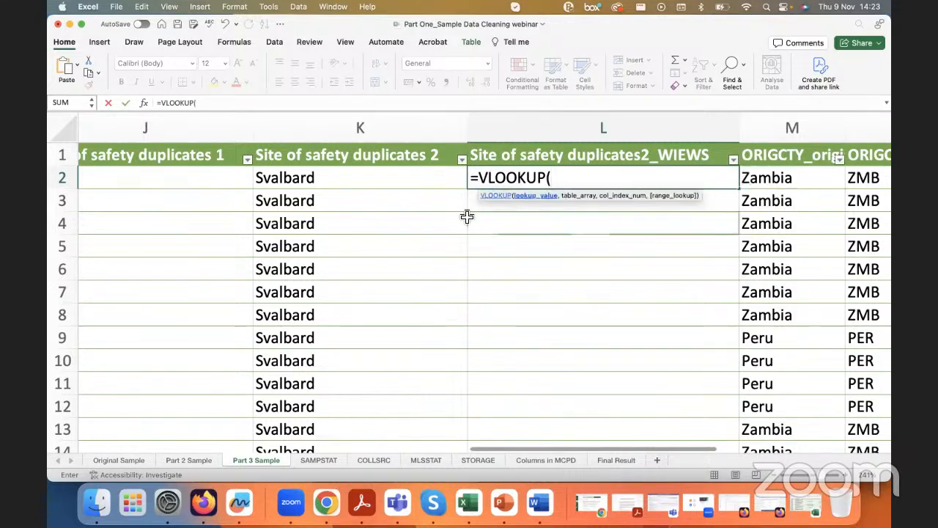
left_click(351, 181)
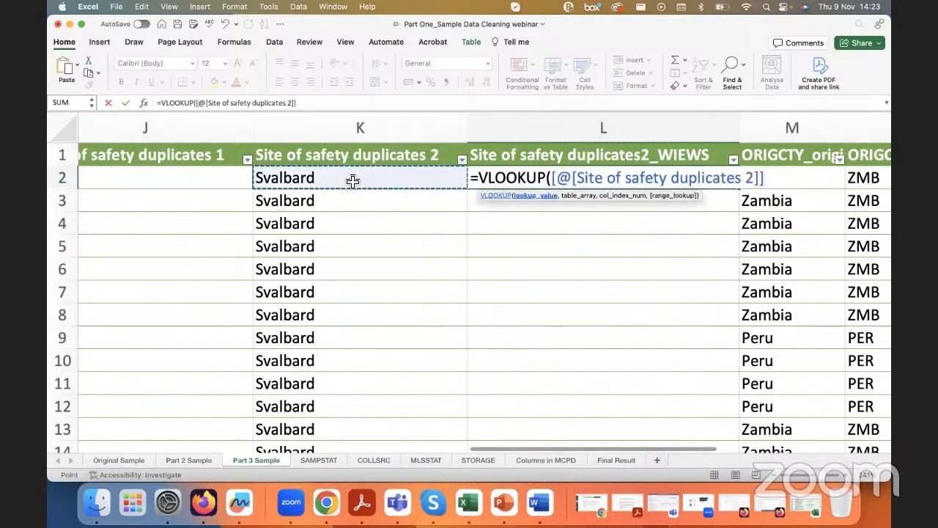
type(",")
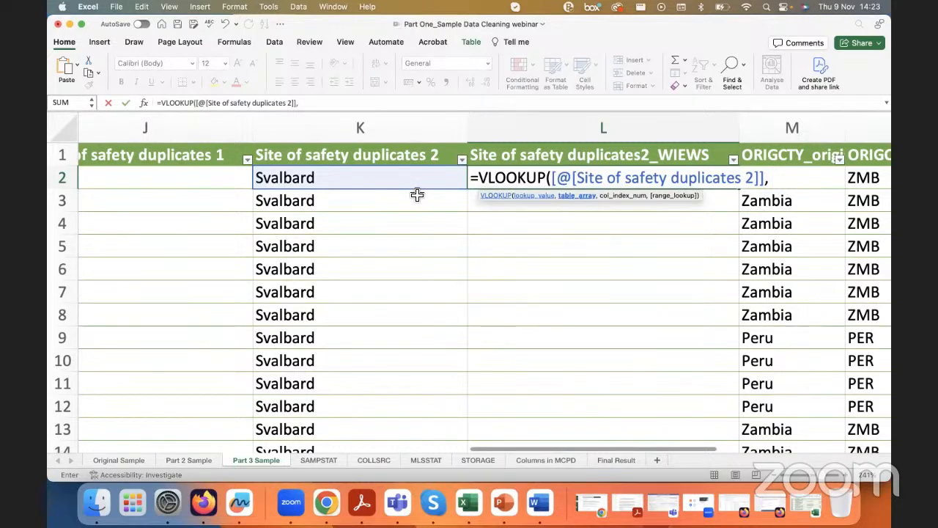
Step: Set the VLOOKUP table array to all rows of A004 from WIEWS instcode through Organization acronym
right_click(471, 510)
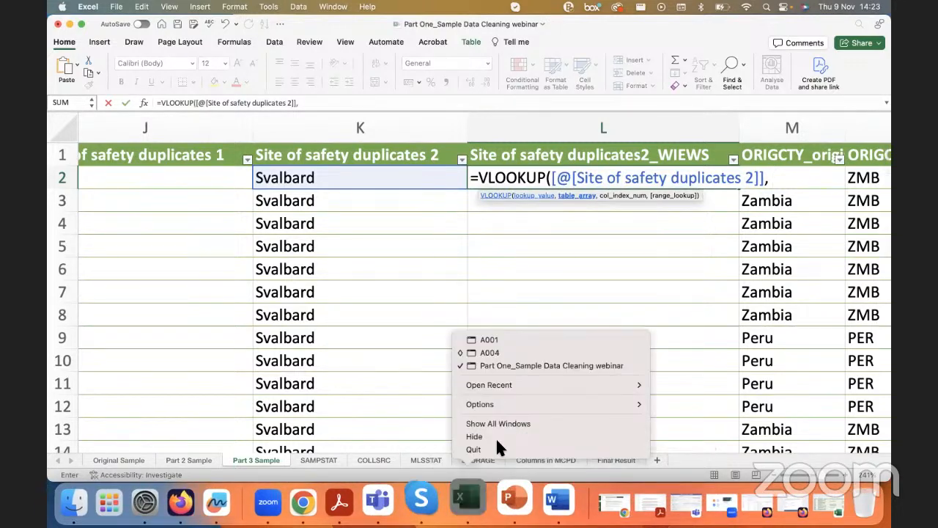
left_click(508, 355)
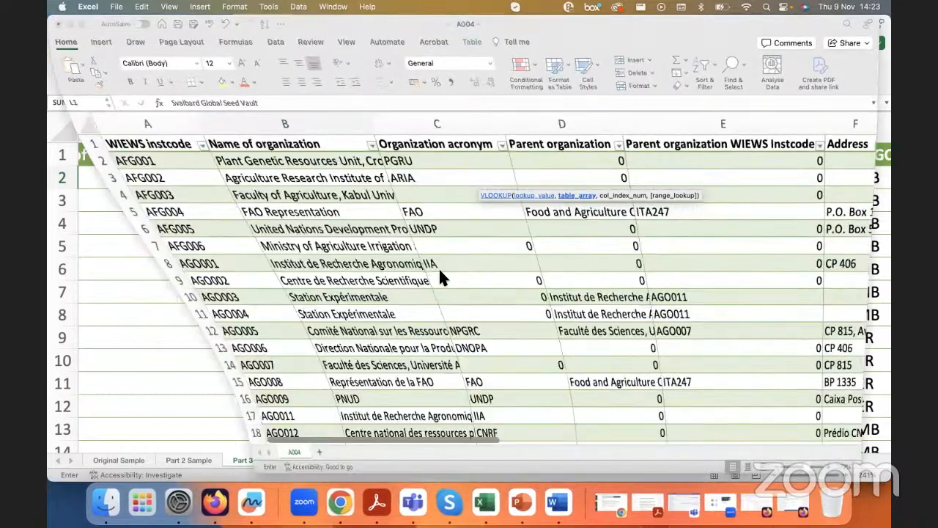
left_click_drag(103, 143, 450, 150)
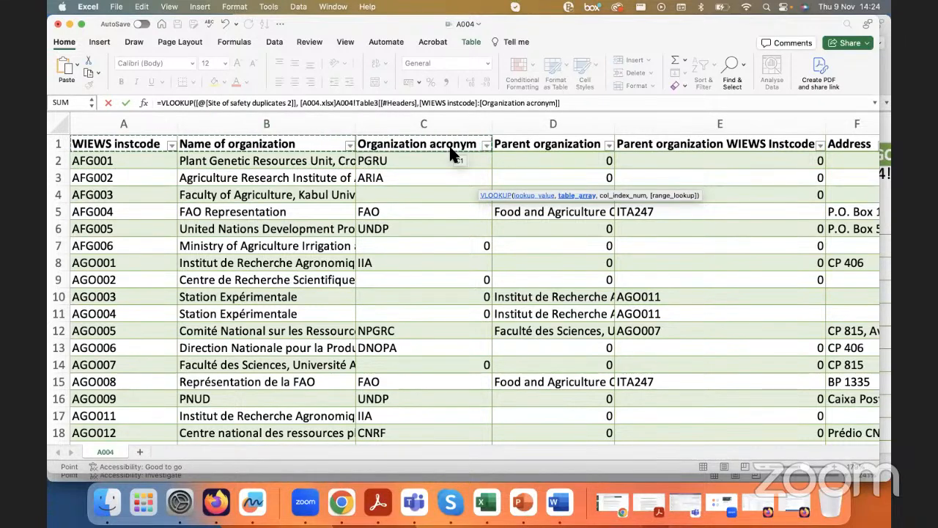
key("super+shift+Down")
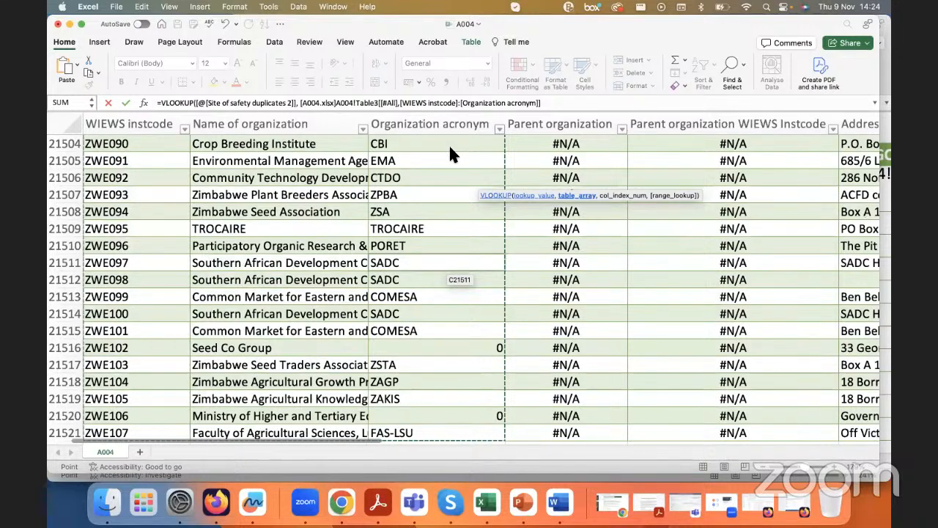
type(",")
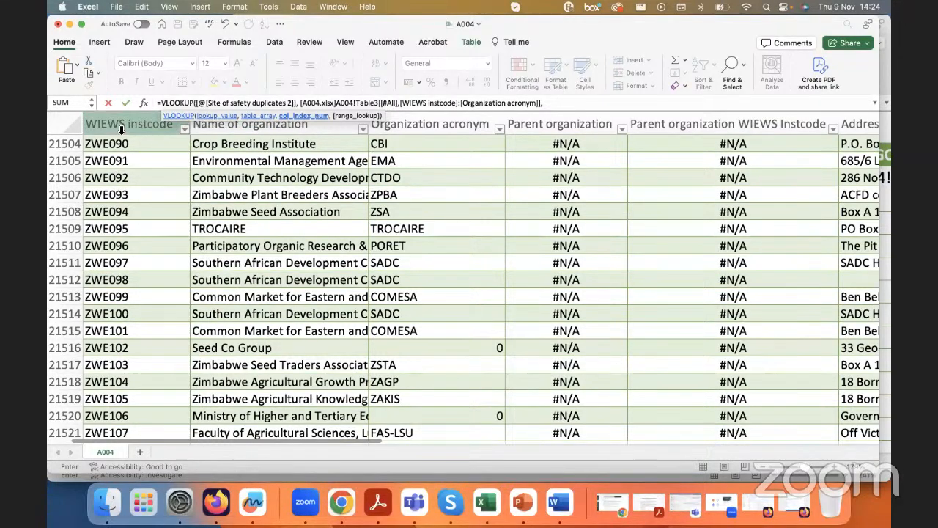
Step: Complete the VLOOKUP with column index 1 and FALSE for an exact match, and enter it in the WIEWS column
left_click(557, 105)
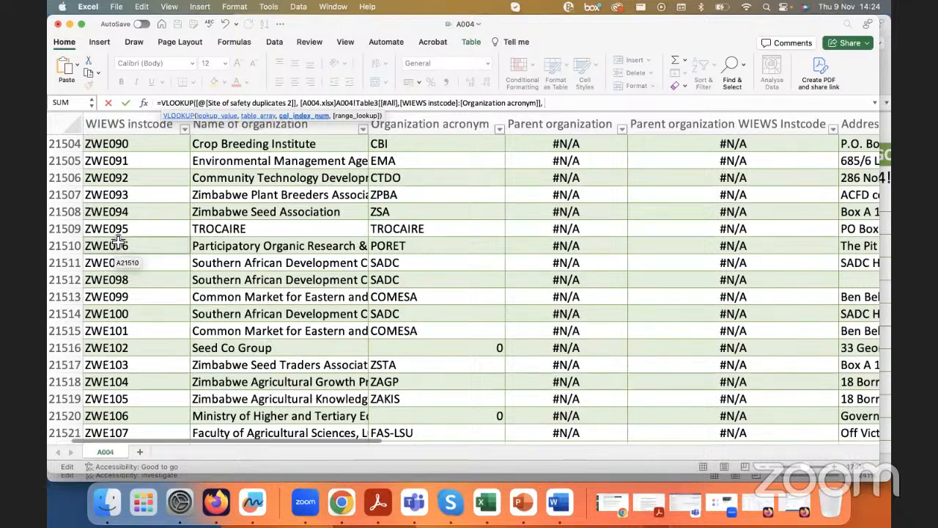
type("1")
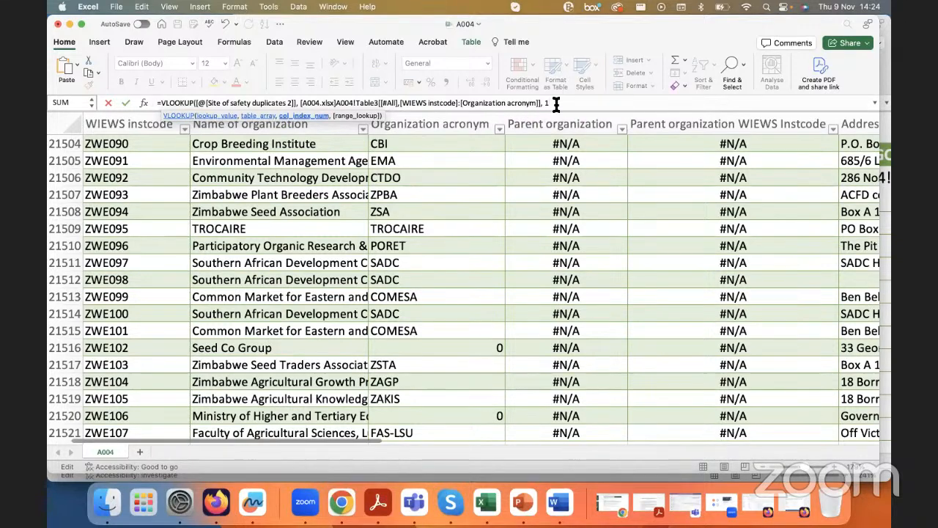
type(", ")
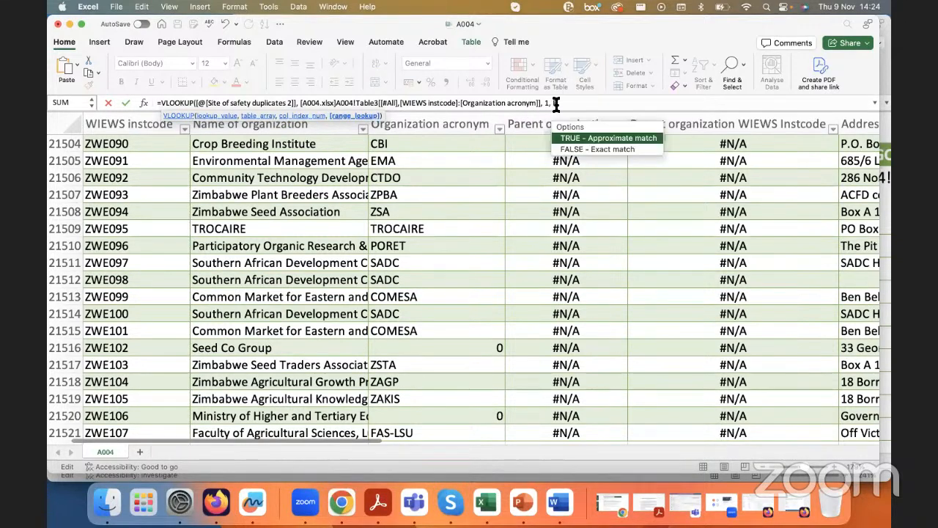
type("FALSE)")
key("Return")
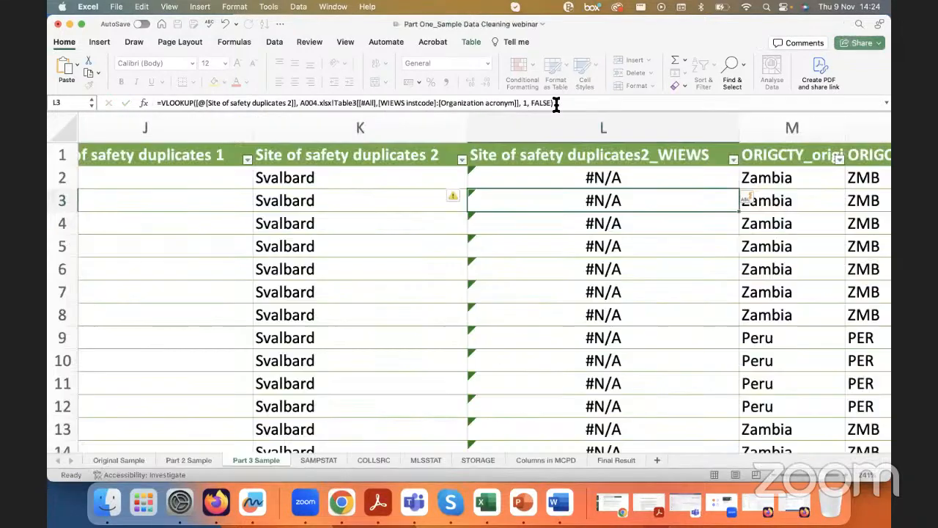
Step: Review the lookup results in L2:L16 against the Site of safety duplicates 2 values and examine the VLOOKUP formula in L2
scroll(607, 247, "down", 3)
scroll(588, 341, "left", 1)
left_click_drag(586, 159, 591, 401)
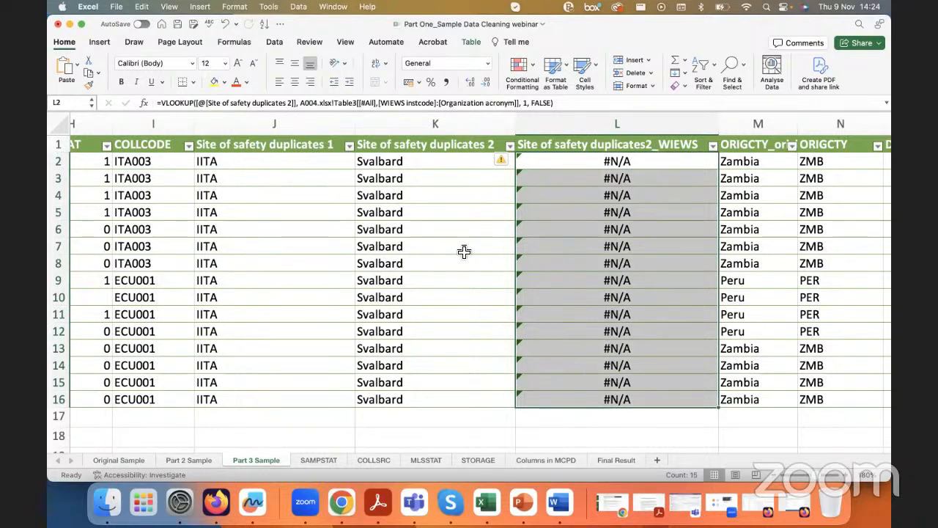
left_click(415, 162)
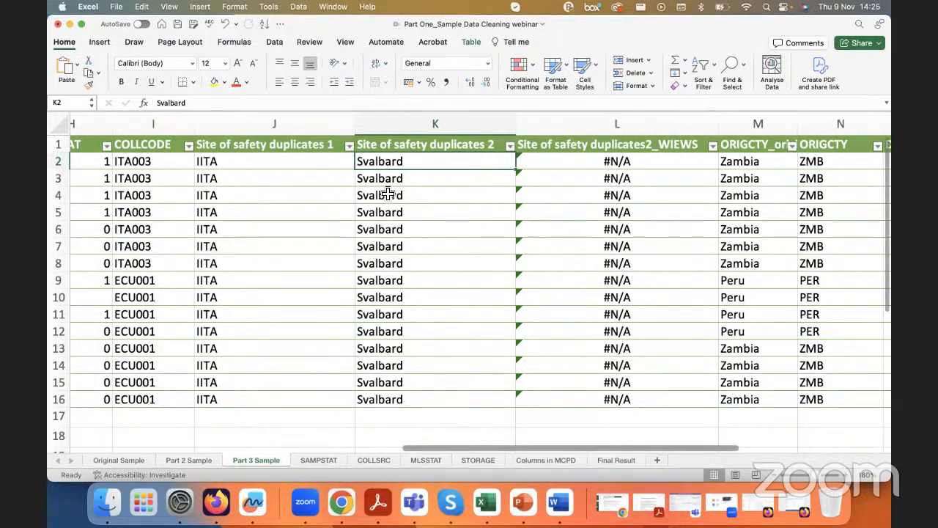
left_click(561, 169)
left_click_drag(161, 101, 195, 101)
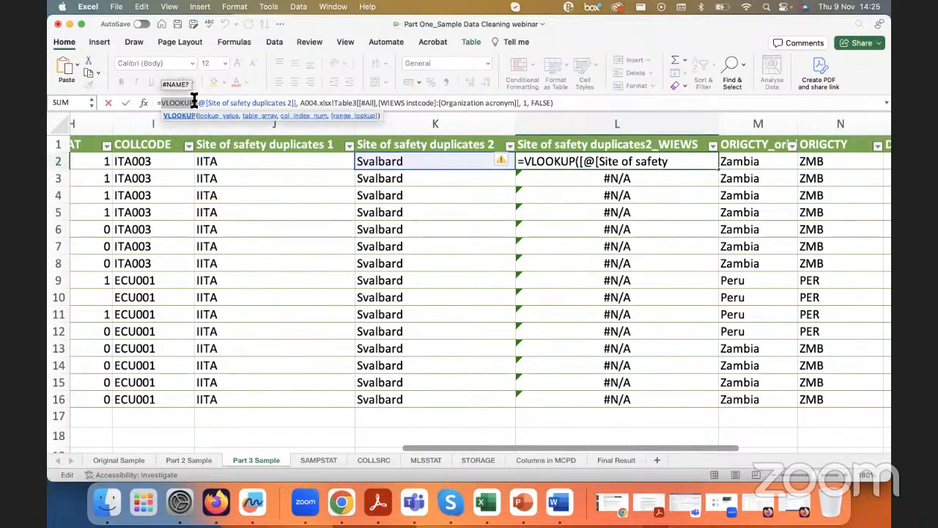
key("Escape")
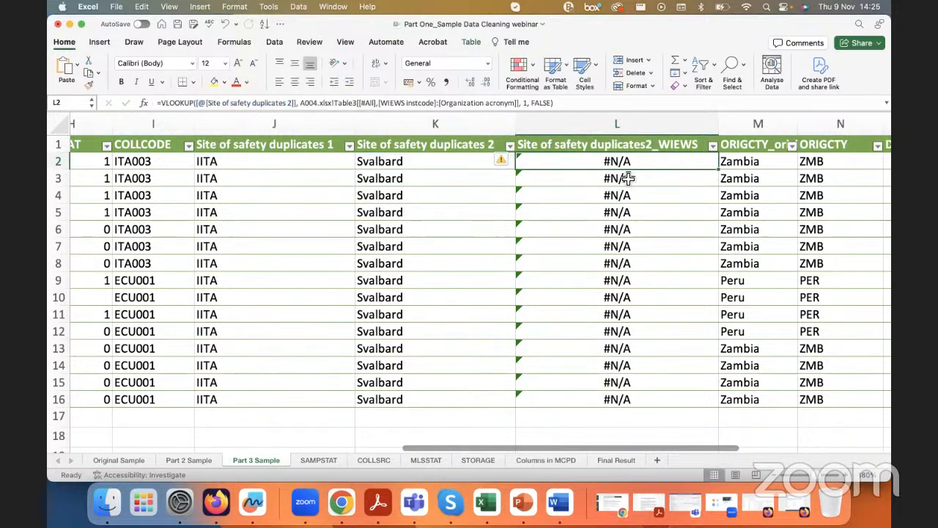
left_click(607, 196)
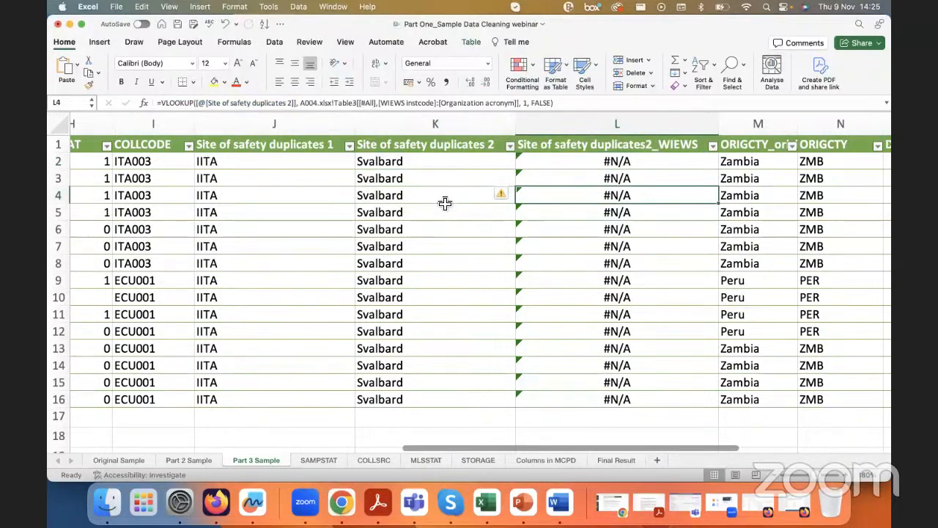
Step: Compare the Site of safety duplicates 2 values with A004's Organization acronym, Name of organization and WIEWS instcode columns
left_click_drag(425, 167, 416, 398)
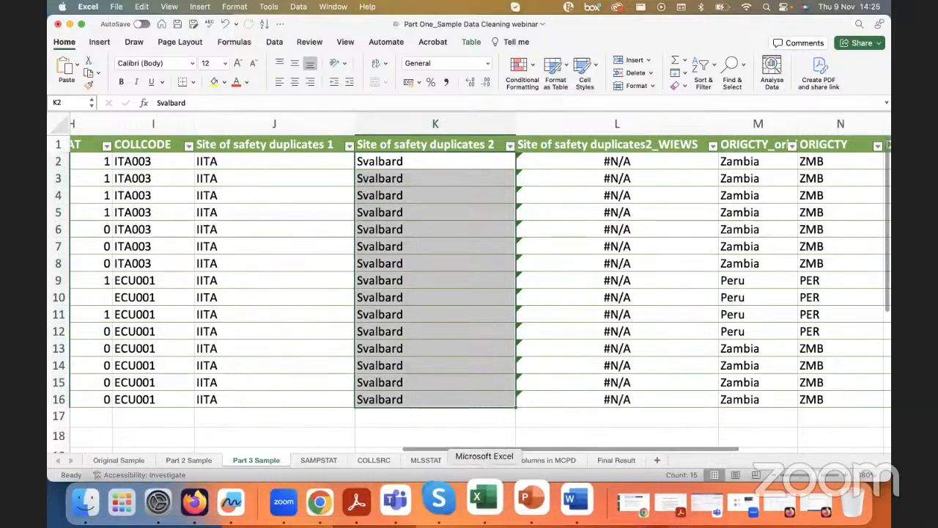
right_click(484, 498)
left_click(513, 353)
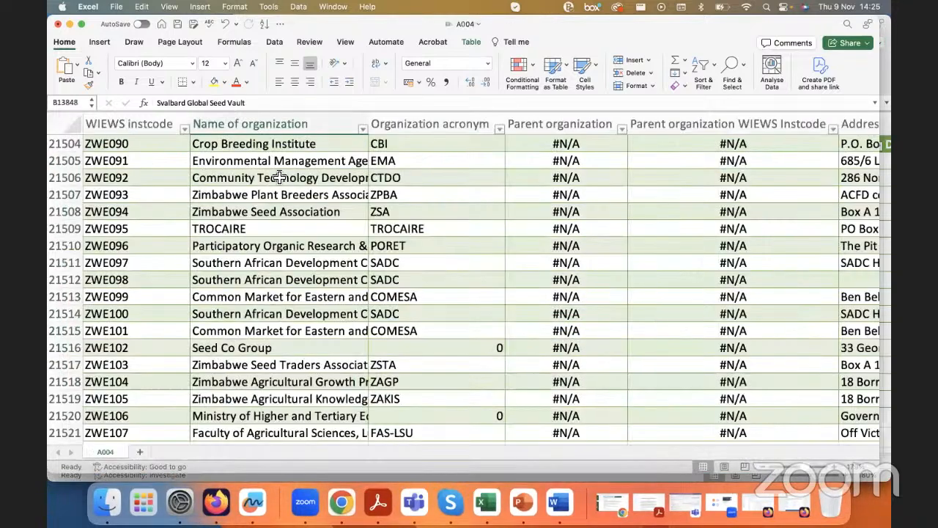
left_click(401, 147)
left_click(410, 119)
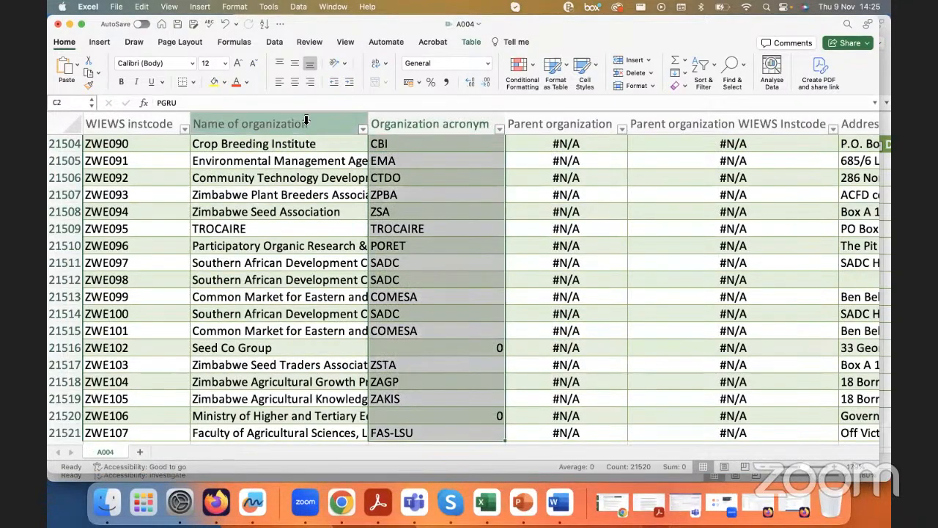
left_click(305, 119)
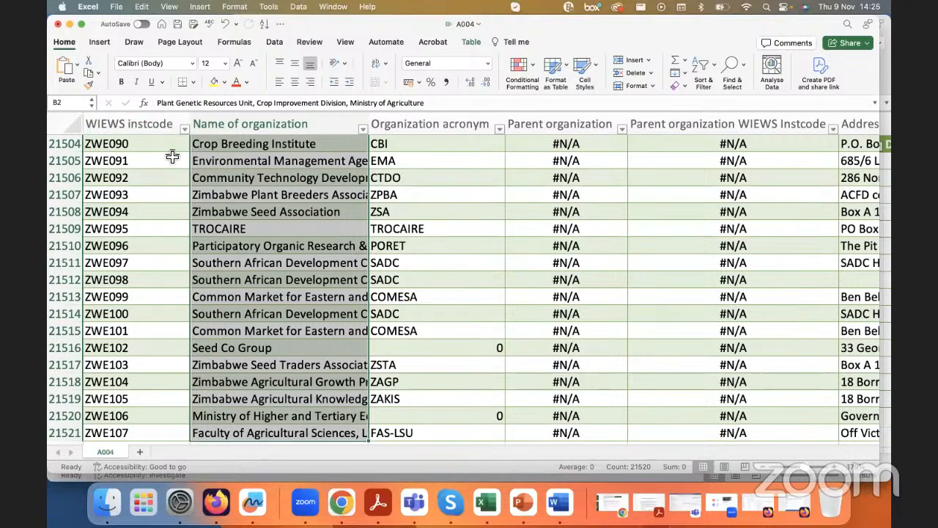
left_click(145, 126)
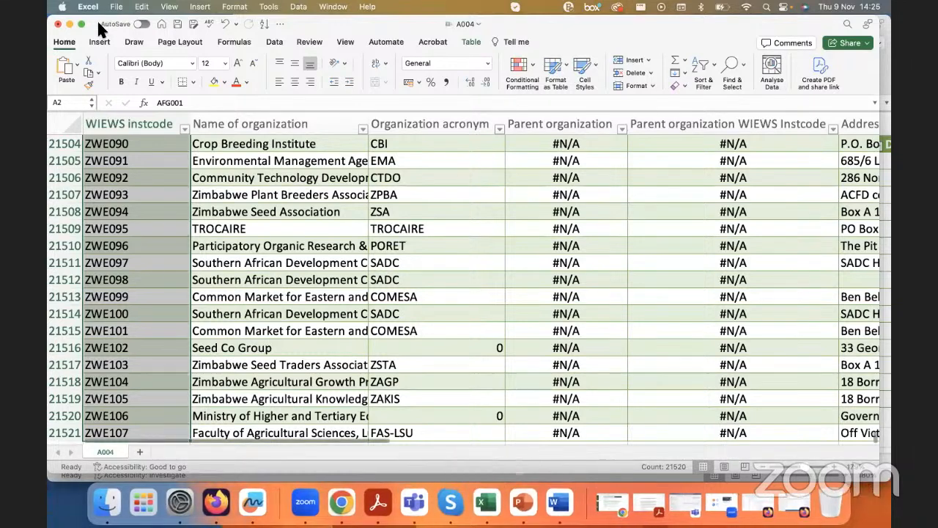
left_click(129, 146)
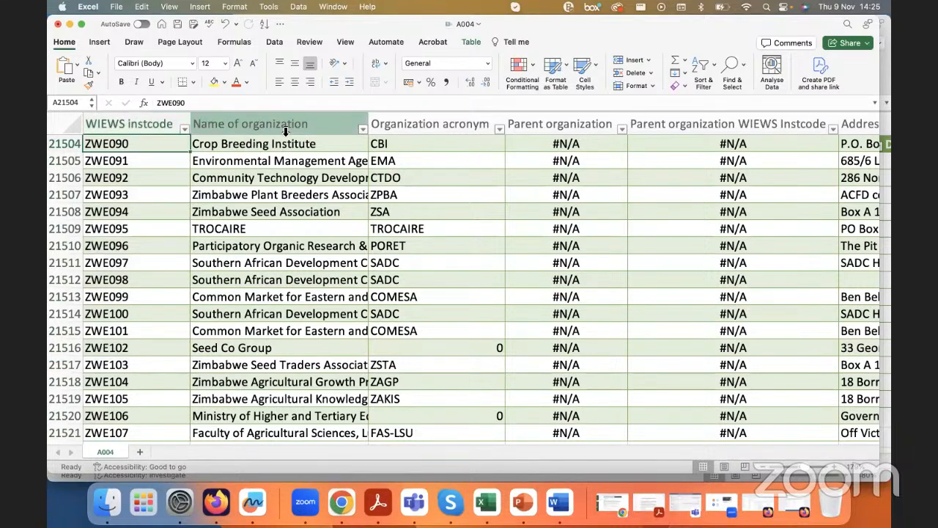
left_click(70, 24)
left_click(408, 161)
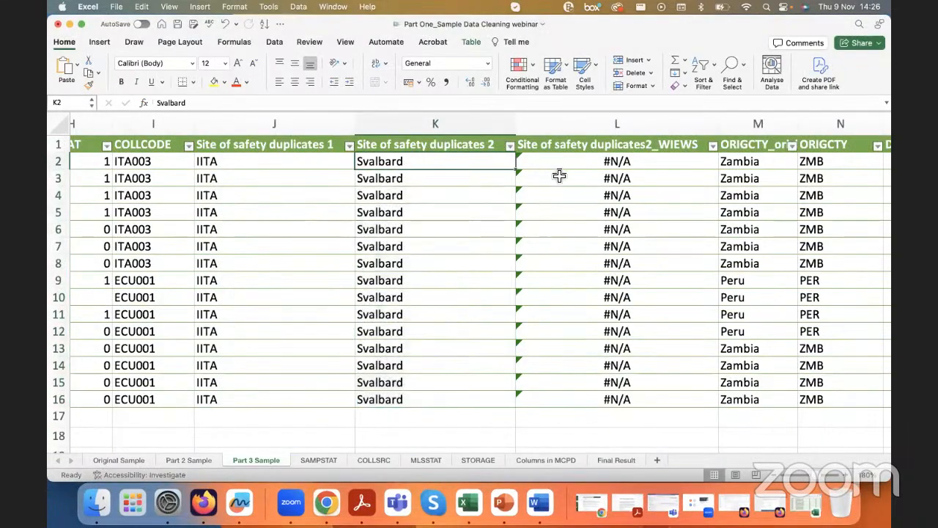
left_click(552, 161)
scroll(552, 162, "left", 1)
left_click(453, 167)
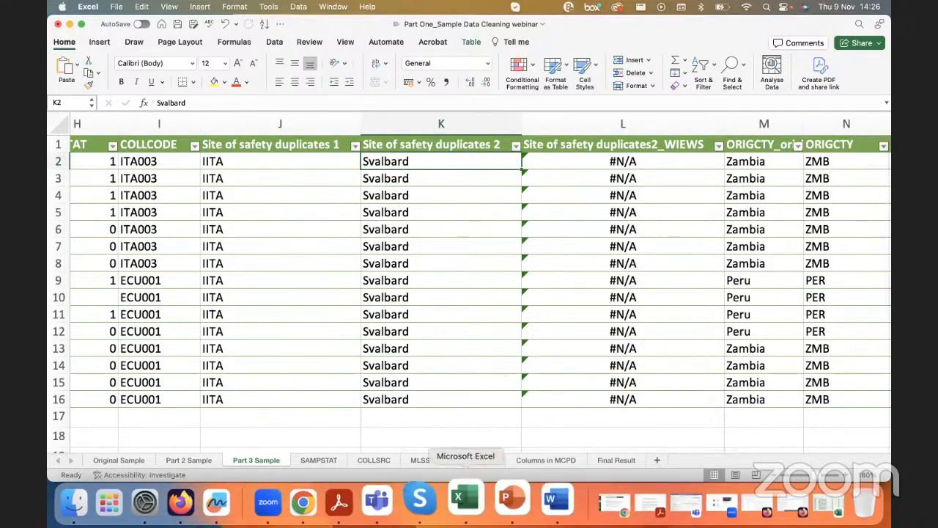
Step: Filter A004's Name of organization column by searching "sval" and keeping only Svalbard Global Seed Vault
right_click(466, 502)
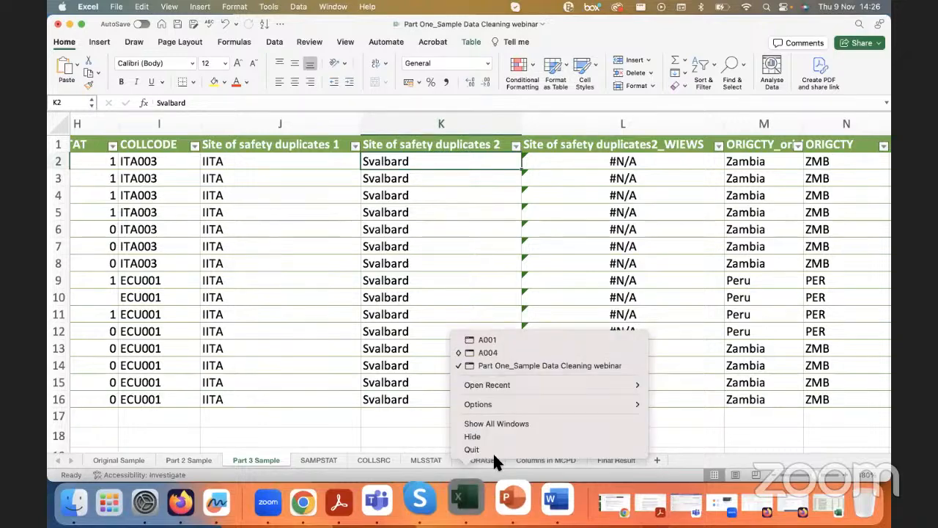
left_click(496, 353)
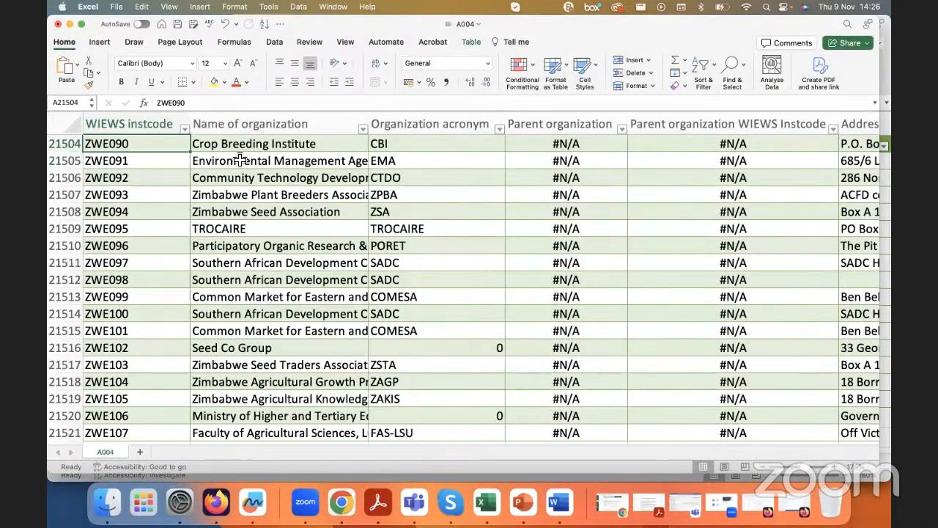
left_click(362, 129)
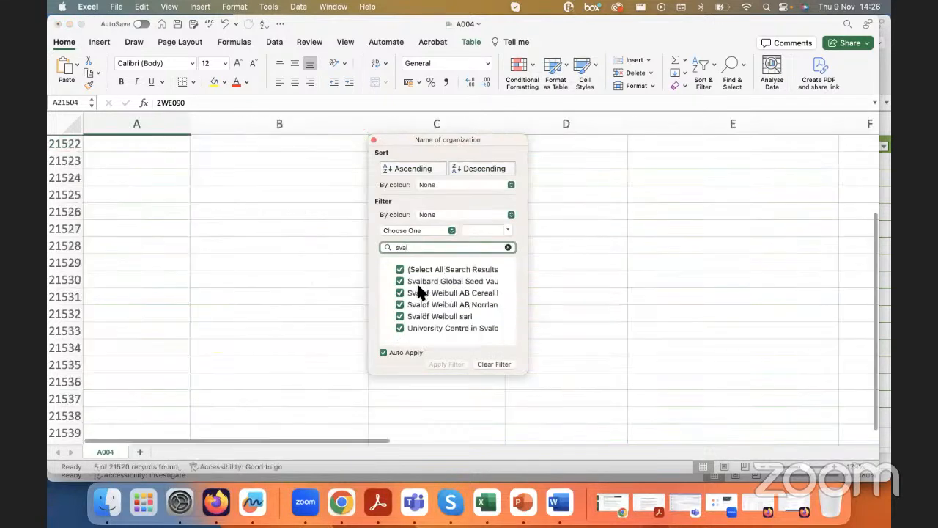
left_click(399, 269)
left_click(399, 282)
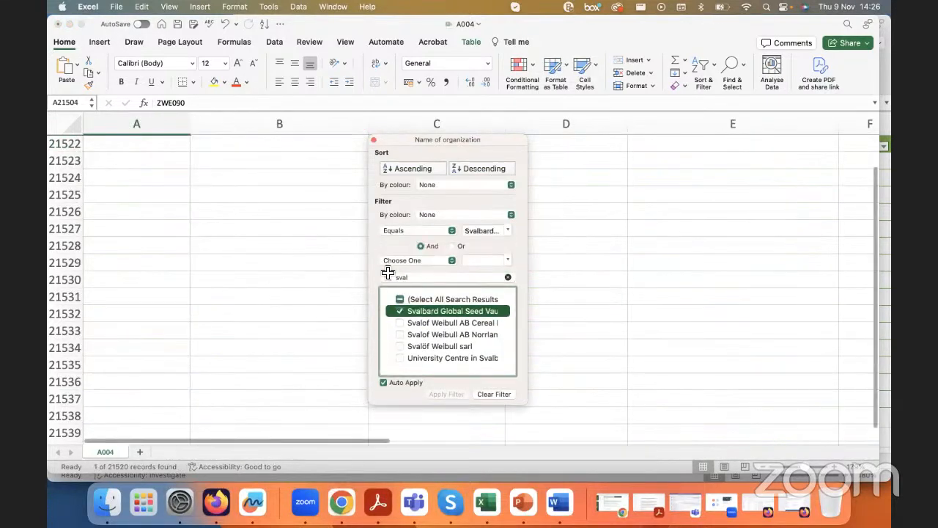
left_click(272, 165)
left_click(272, 125)
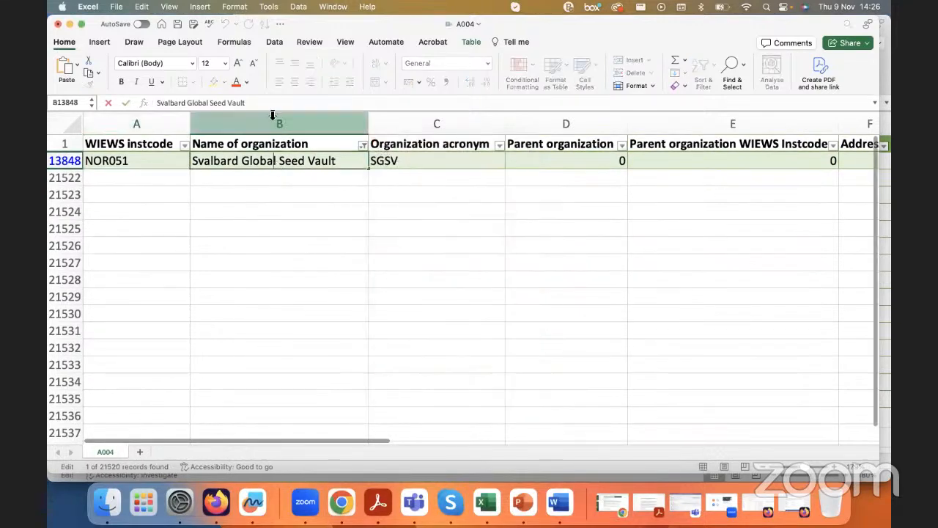
left_click(272, 159)
triple_click(270, 104)
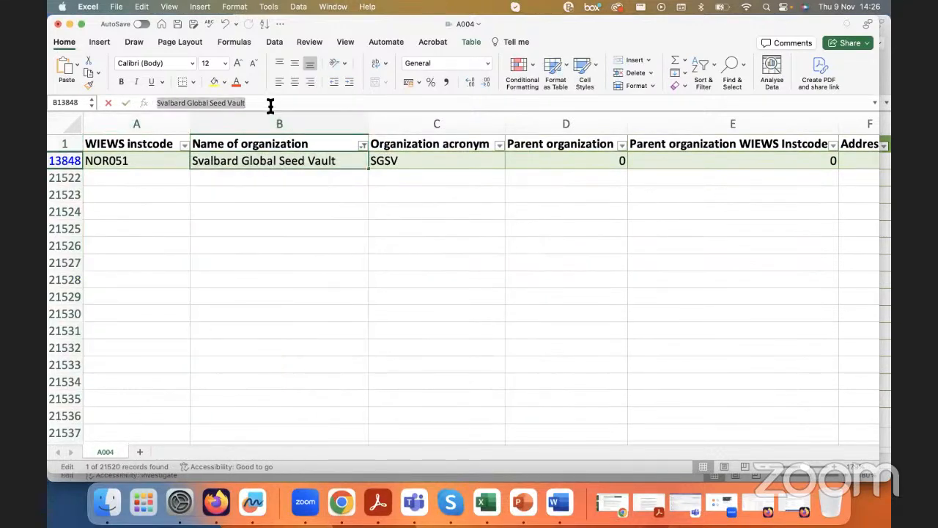
left_click(70, 23)
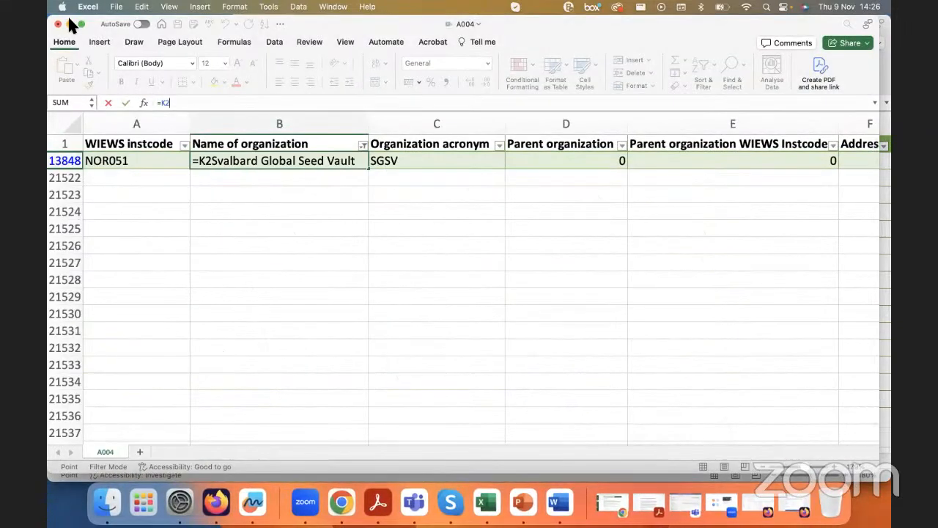
left_click(70, 24)
left_click(404, 161)
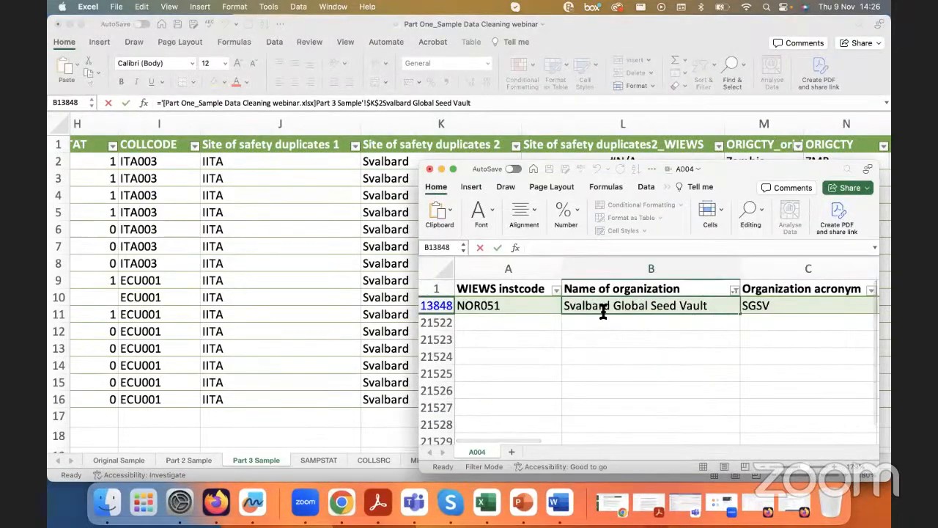
left_click(601, 291)
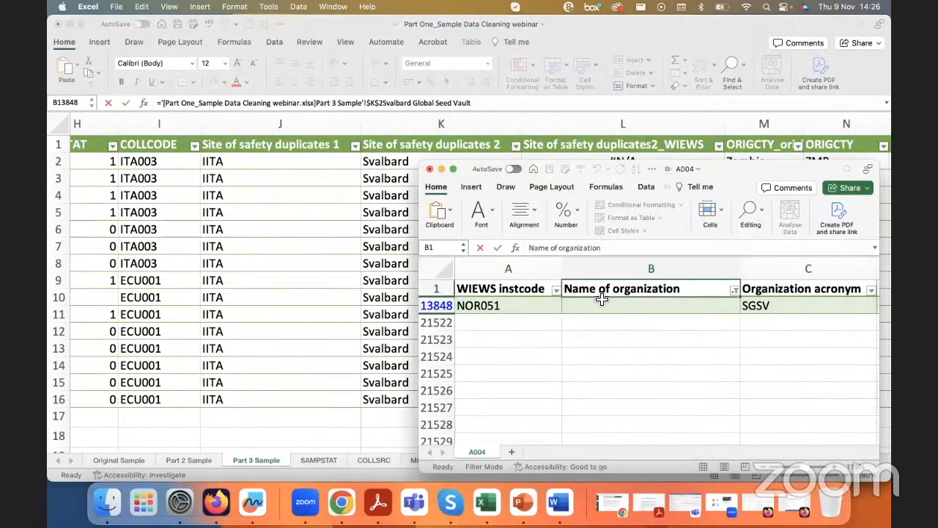
left_click(596, 311)
key("super+c")
left_click(398, 179)
left_click_drag(400, 171, 400, 175)
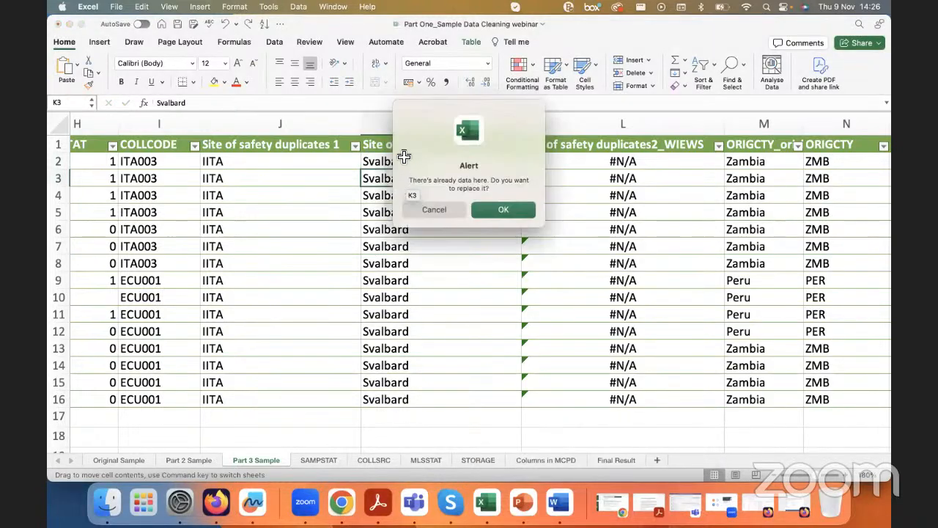
left_click(432, 212)
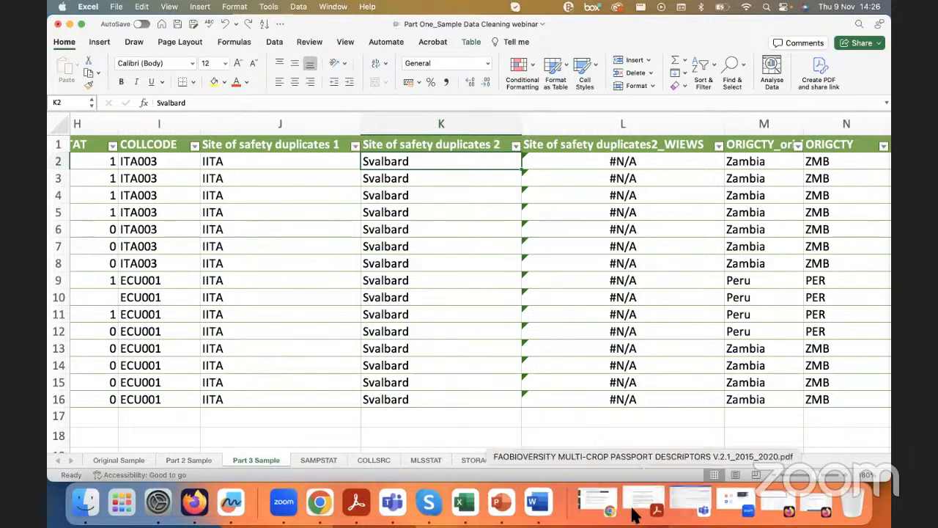
Step: Copy the full text Svalbard Global Seed Vault from the filtered A004 record and return to Part 3 Sample
right_click(481, 499)
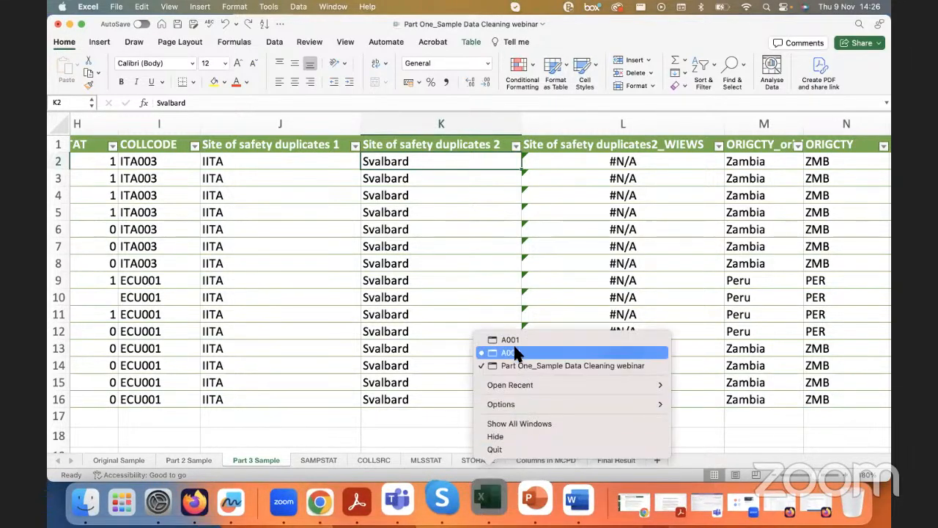
left_click(515, 353)
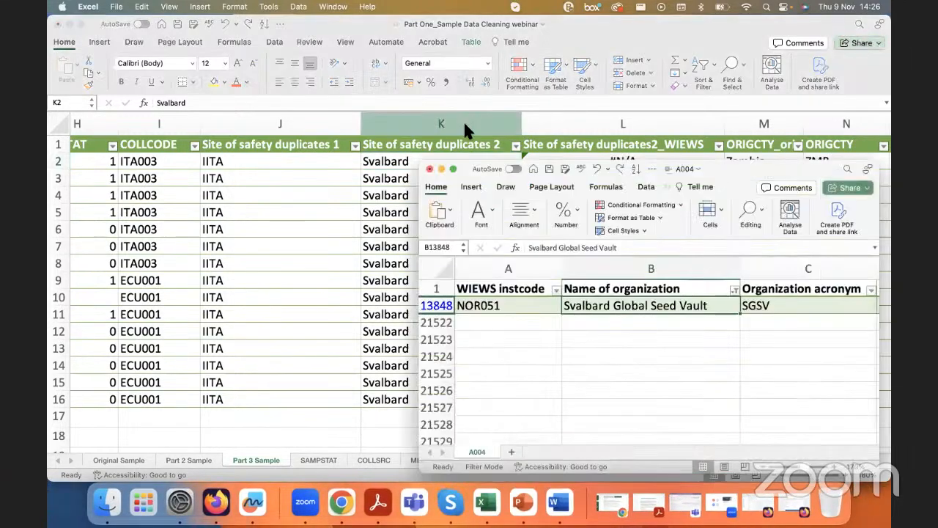
triple_click(607, 248)
left_click(392, 192)
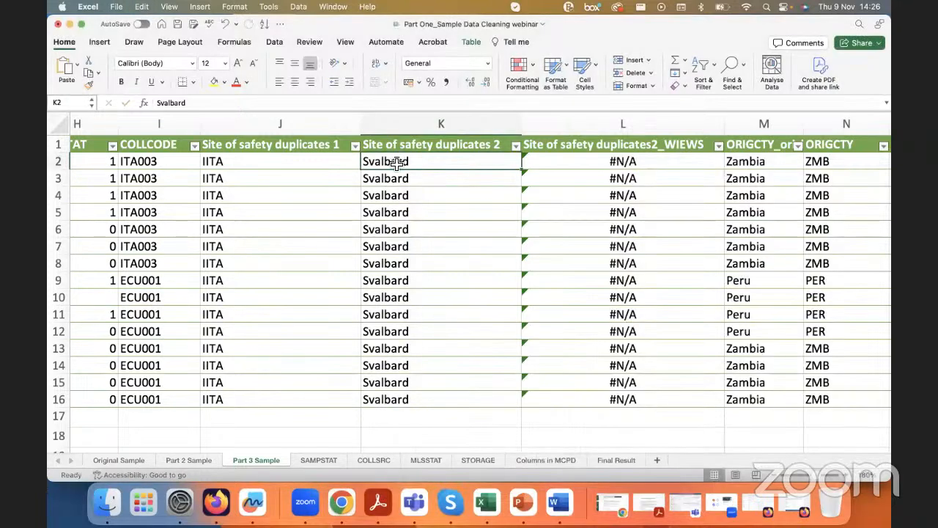
key("super+shift+Down")
key("super+v")
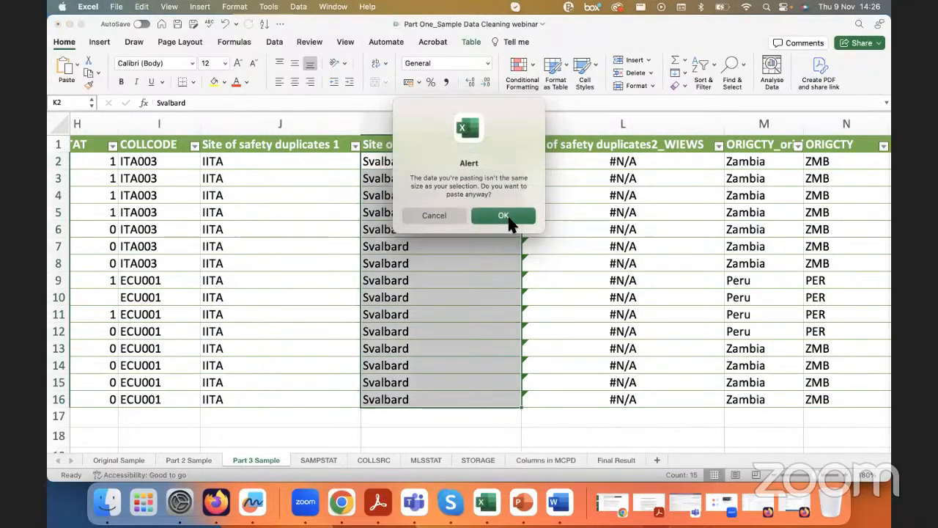
left_click(432, 217)
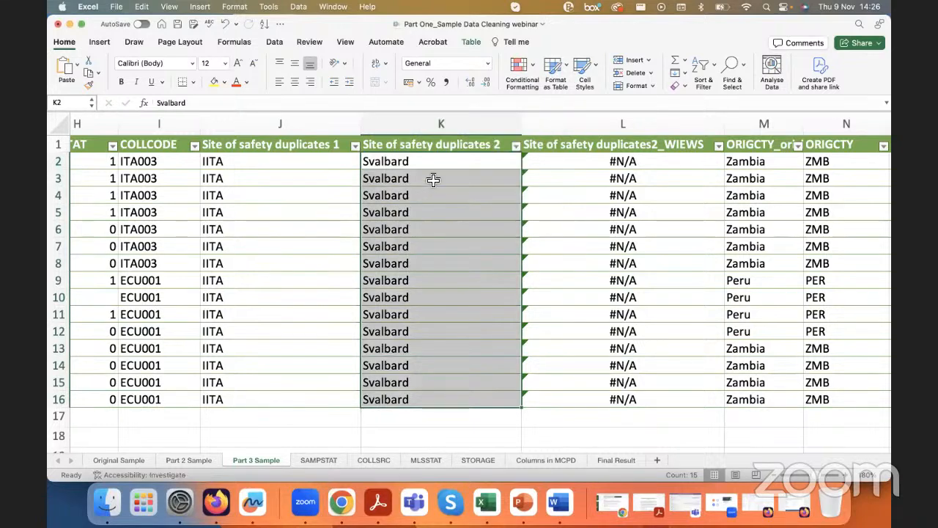
Step: Replace the K2 value with Svalbard Global Seed Vault and fill it down the Site of safety duplicates 2 column to row 16
left_click(432, 163)
double_click(409, 107)
key("super+v")
left_click(460, 163)
double_click(522, 170)
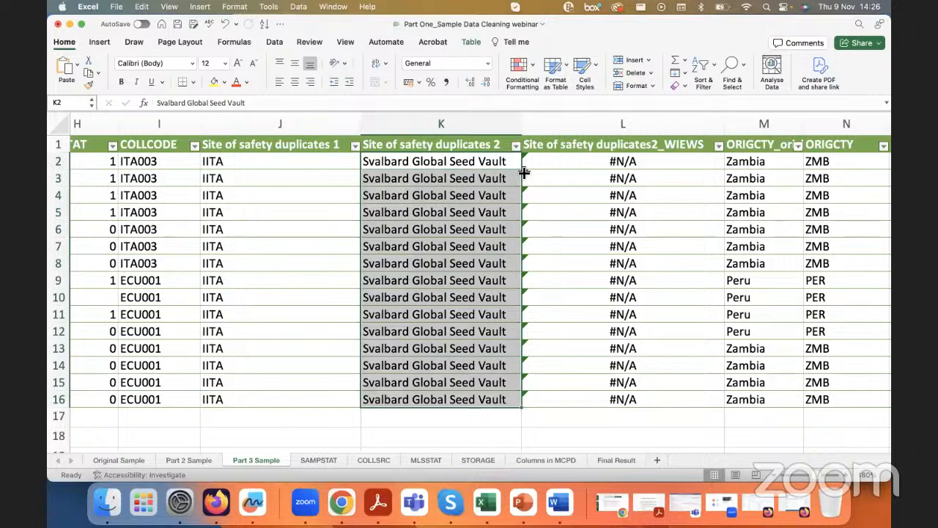
Step: Clear the VLOOKUP formulas from L2:L16 in the Site of safety duplicates2_WIEWS column
left_click(592, 161)
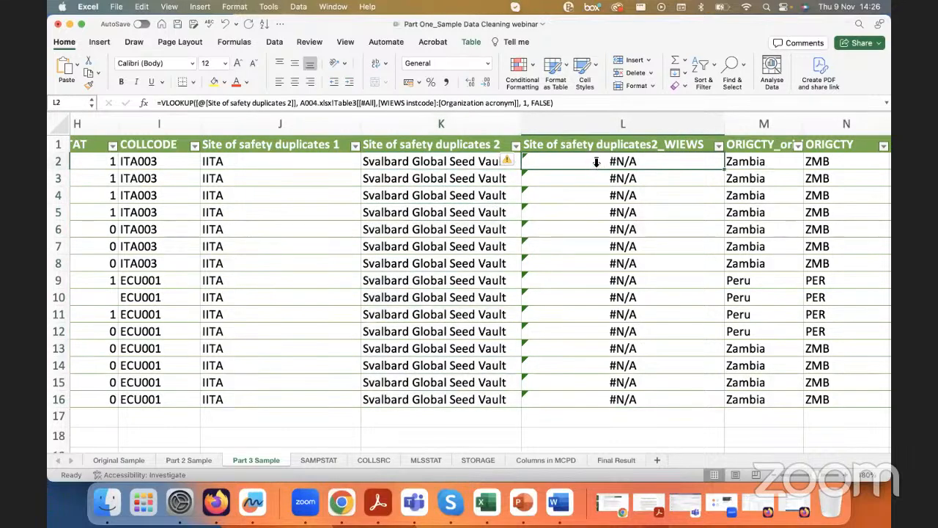
left_click(455, 160)
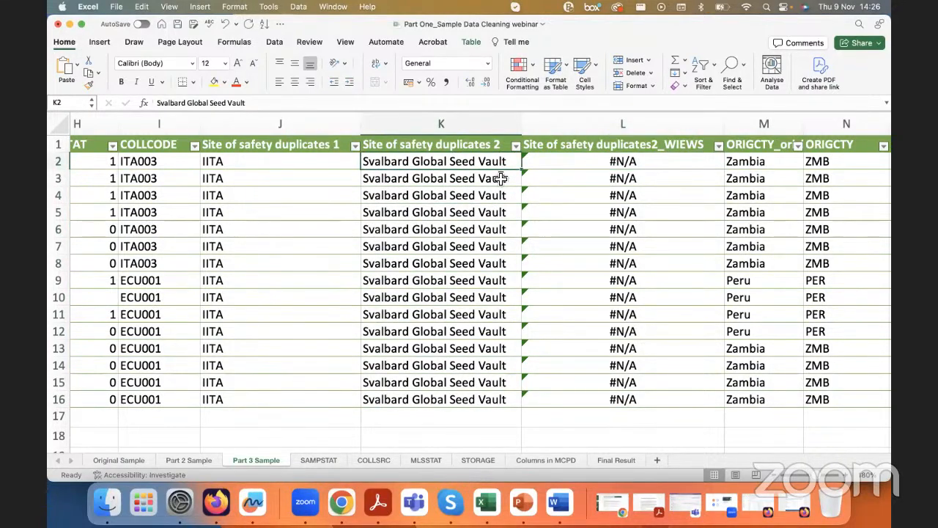
left_click(562, 150)
left_click_drag(561, 168, 565, 396)
key("Delete")
Step: Start an XLOOKUP formula in L2 with the row's Site of safety duplicates 2 value as the lookup value
left_click(570, 168)
type("=X")
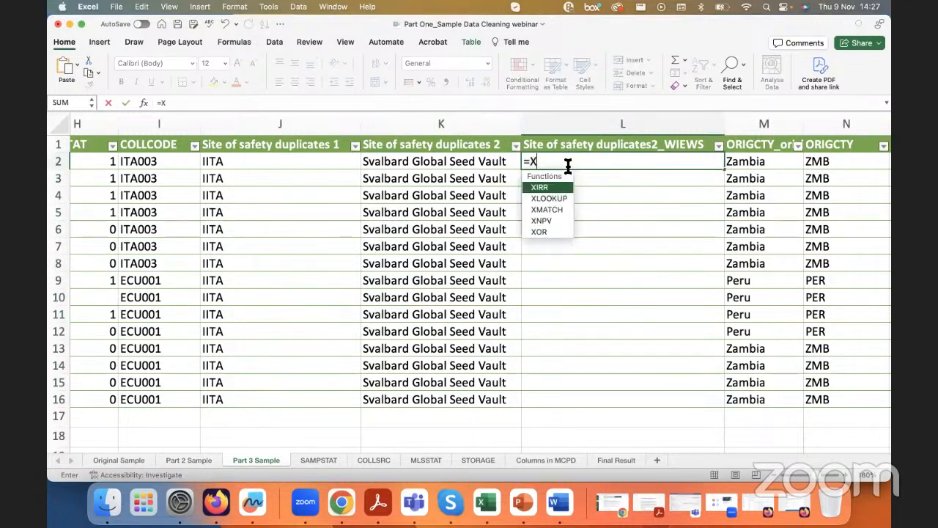
type("LOOKUP(")
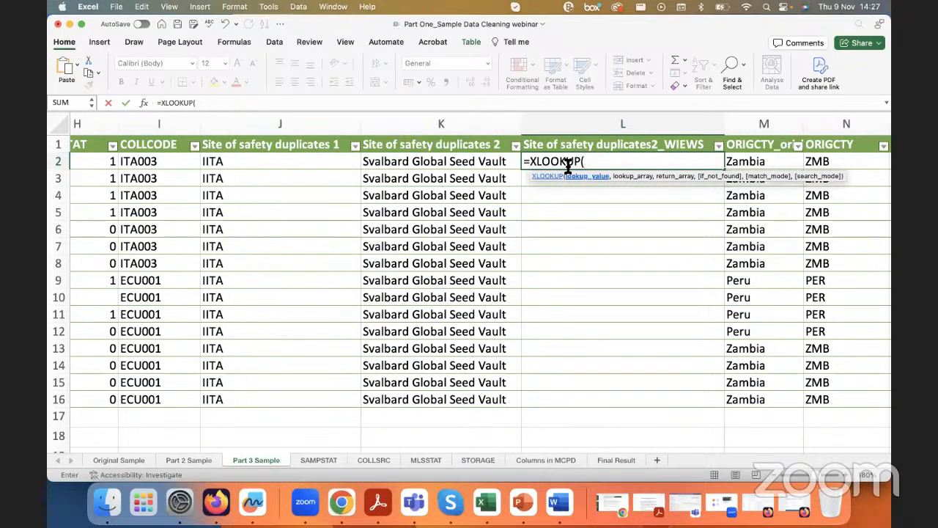
left_click(473, 163)
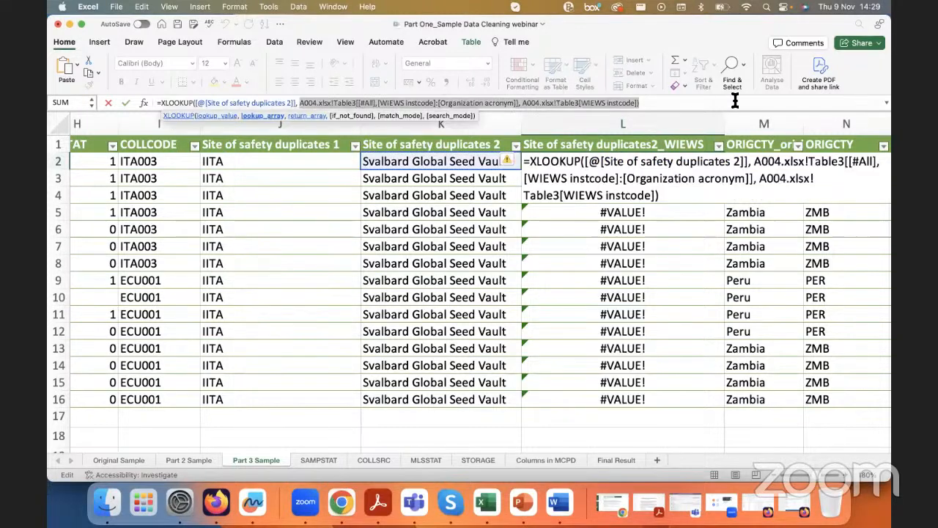
key("BackSpace")
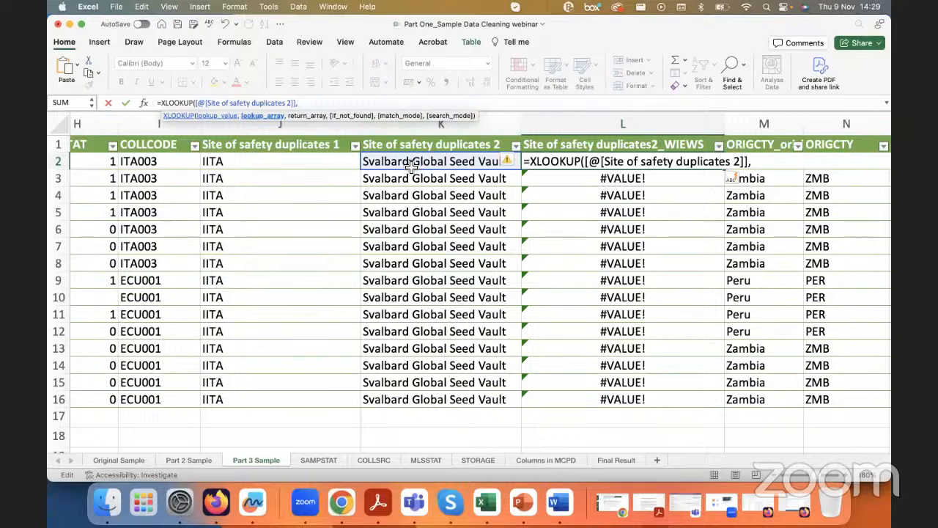
Step: Set the XLOOKUP lookup array to the whole Name of organization column B in A004
right_click(497, 509)
left_click(503, 352)
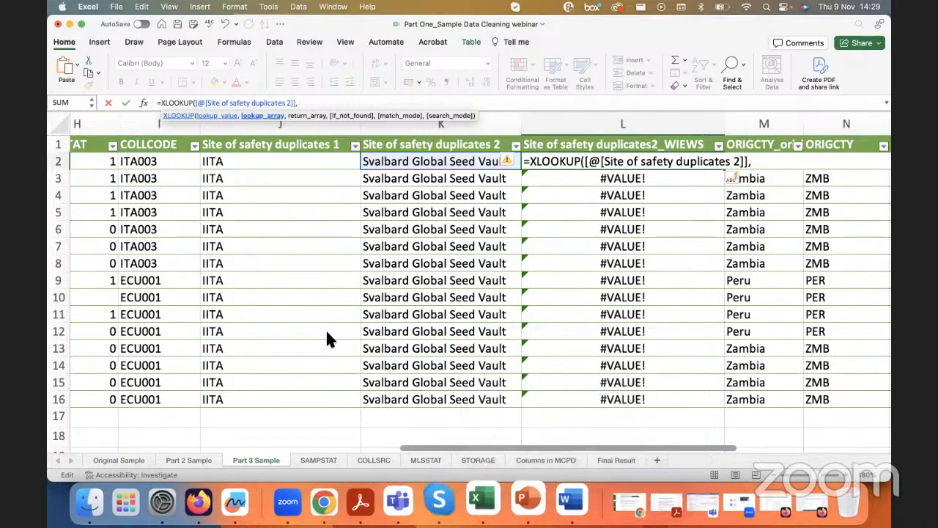
scroll(327, 178, "up", 20)
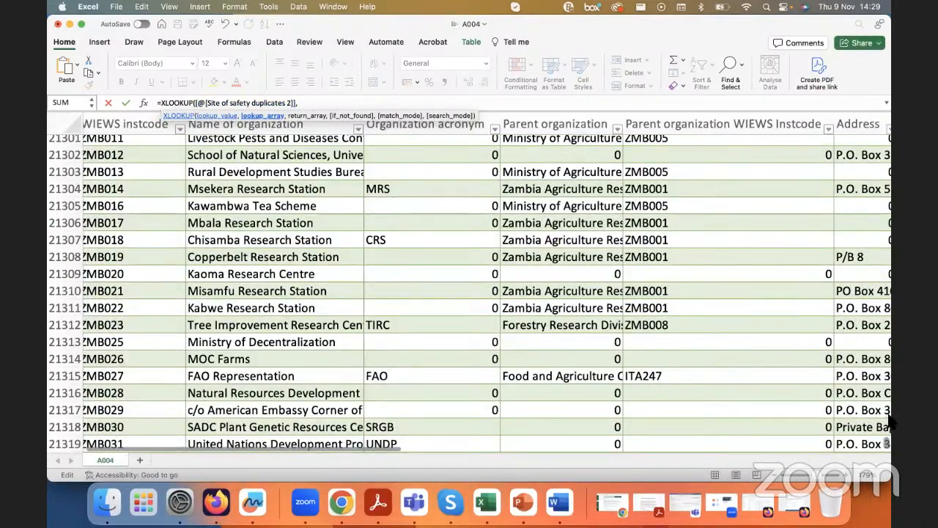
left_click_drag(890, 421, 887, 138)
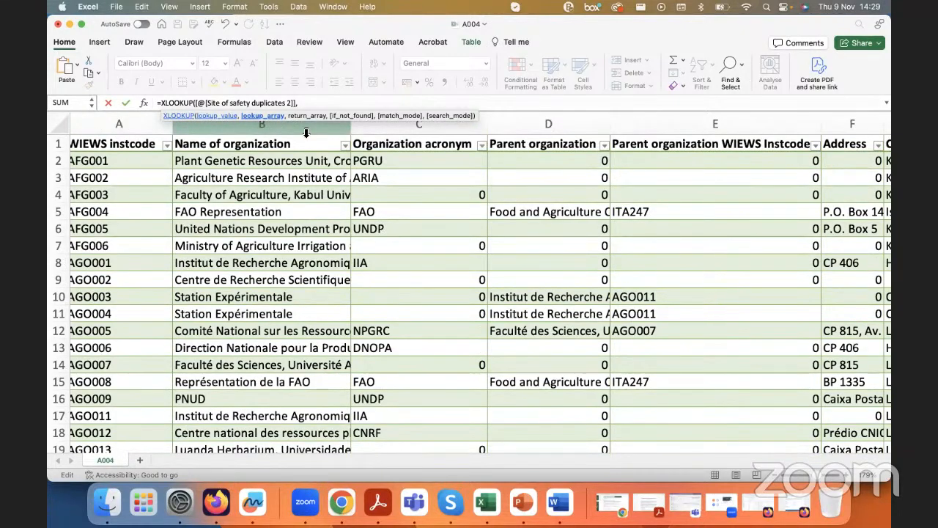
left_click(261, 133)
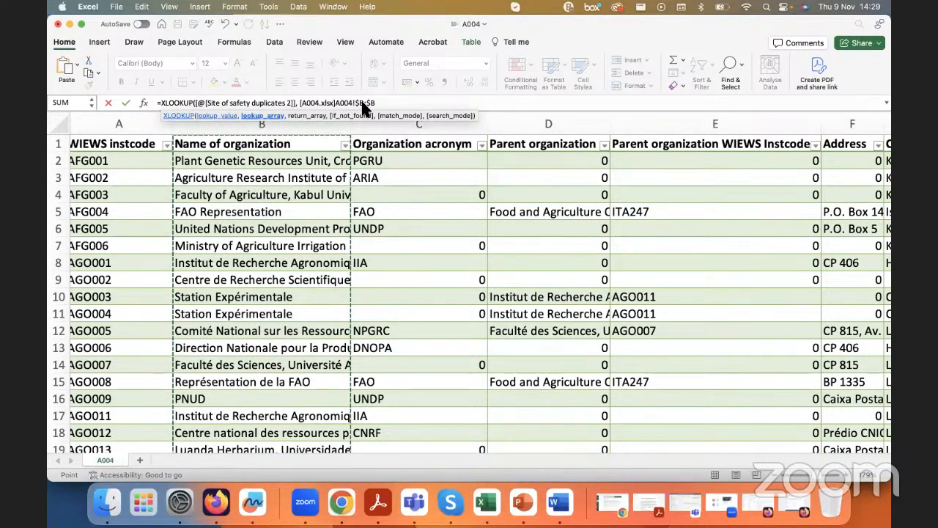
Step: Complete the L2 XLOOKUP with the whole WIEWS instcode column A in A004 as the return array
left_click(386, 103)
type(",")
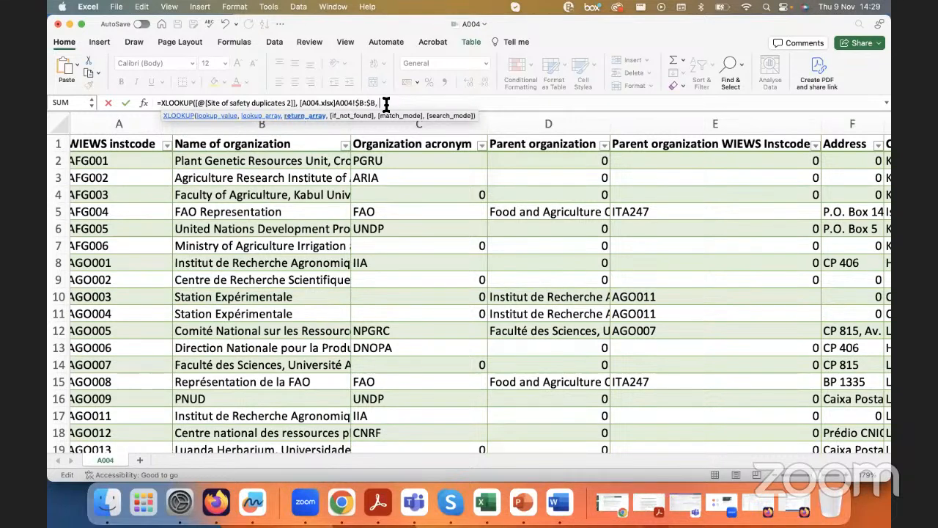
left_click(121, 125)
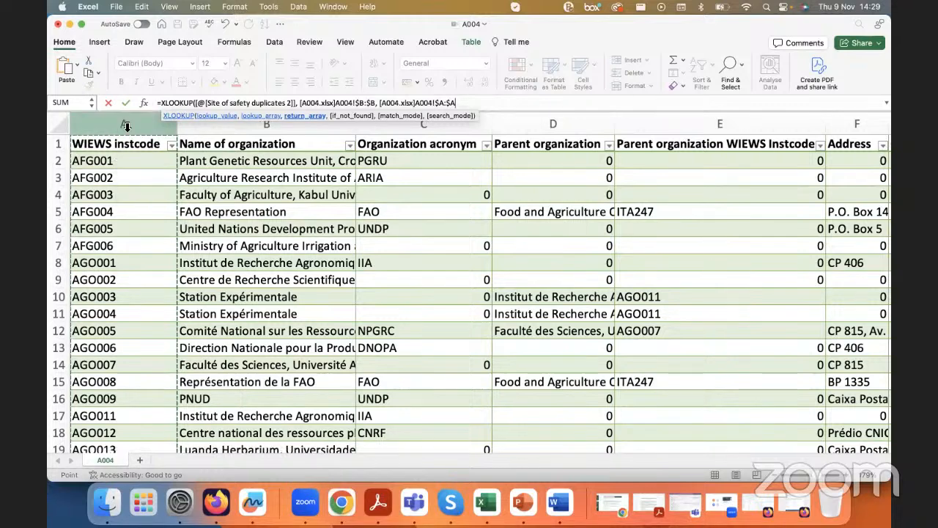
type(")")
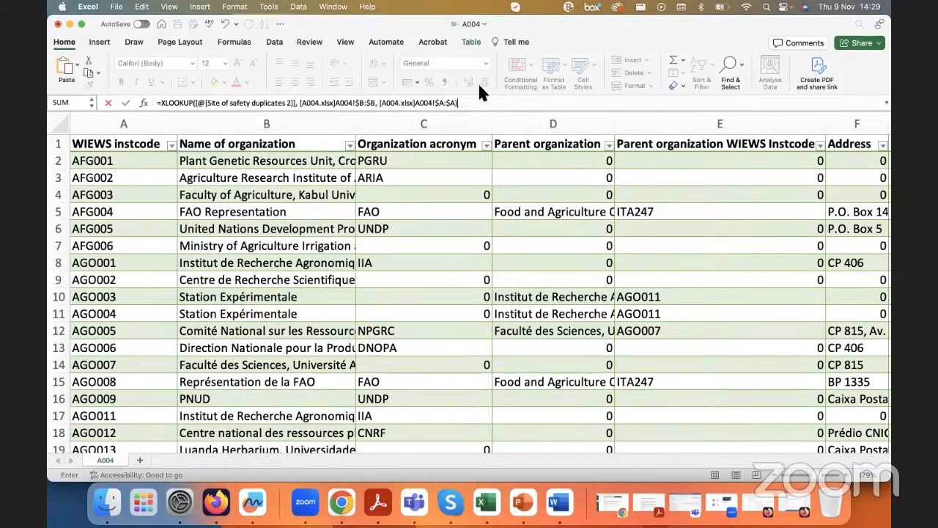
key("Return")
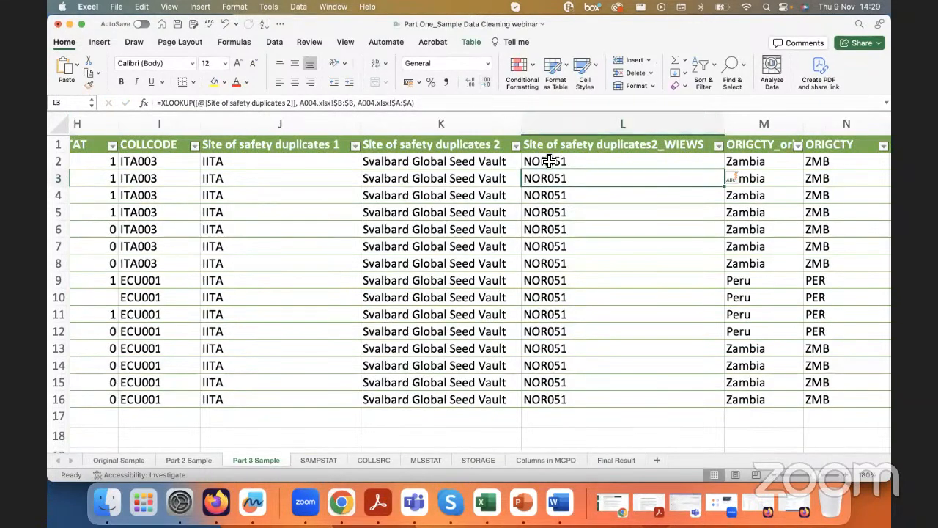
Step: Check the codes returned for each Site of safety duplicates 2 entry and inspect the XLOOKUP formula in L2
left_click(473, 161)
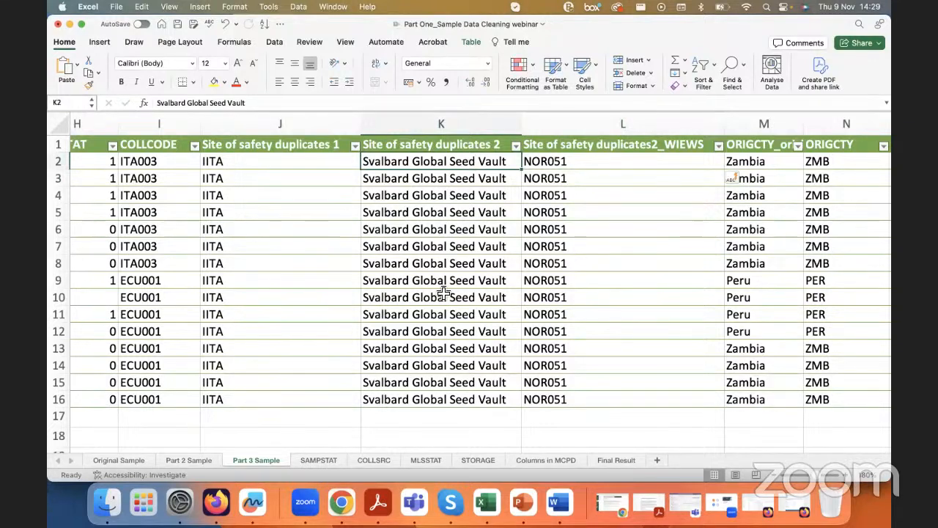
left_click(555, 163)
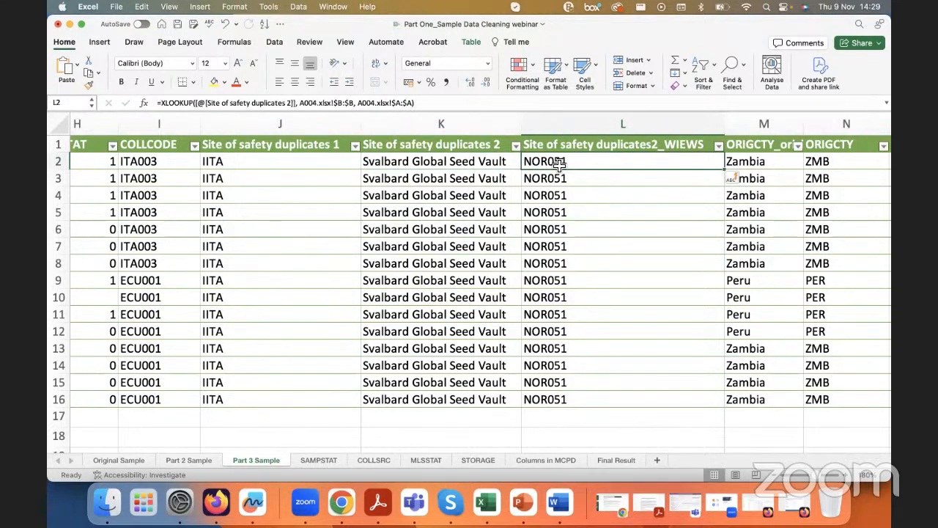
left_click_drag(445, 167, 445, 402)
left_click(445, 403)
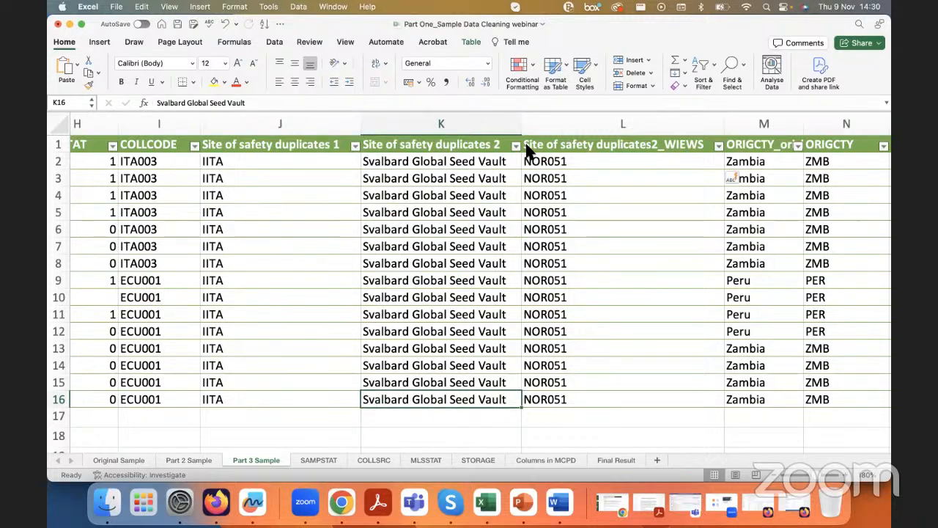
left_click(736, 58)
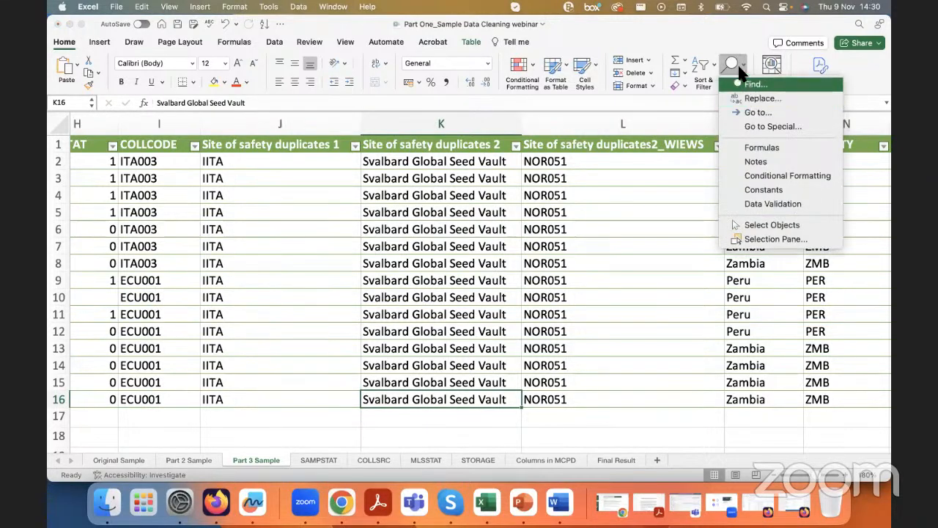
left_click(734, 61)
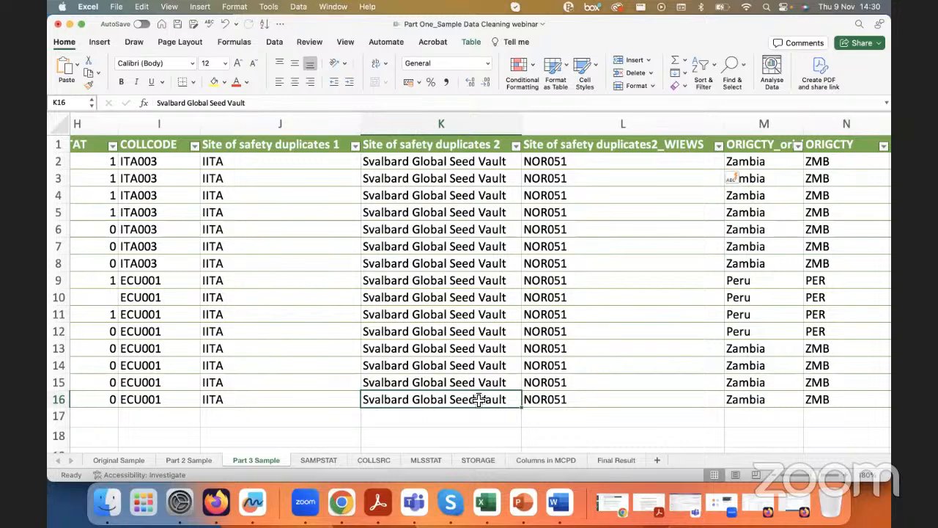
left_click(551, 162)
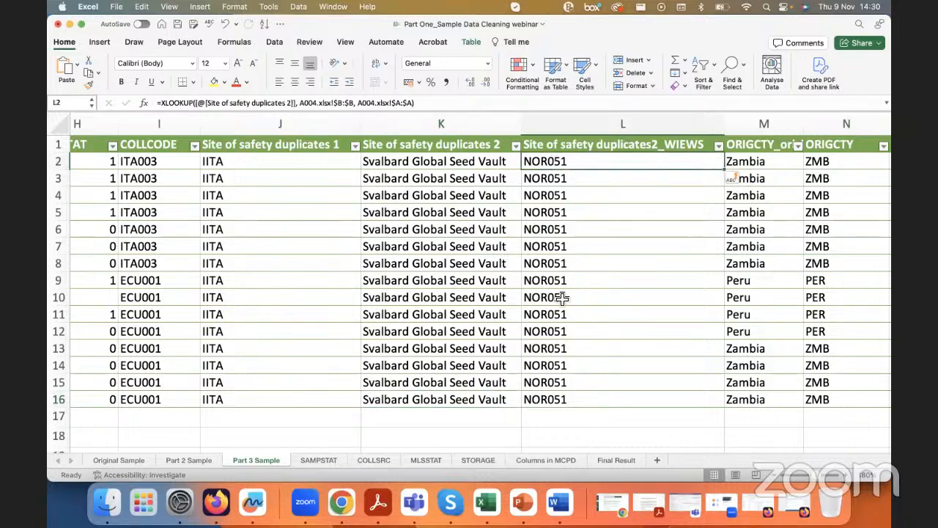
left_click(162, 103)
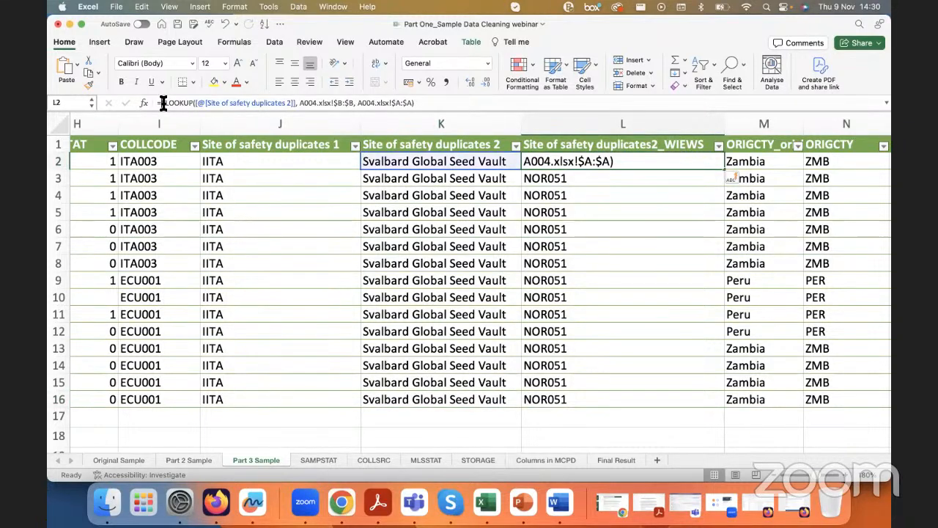
key("Escape")
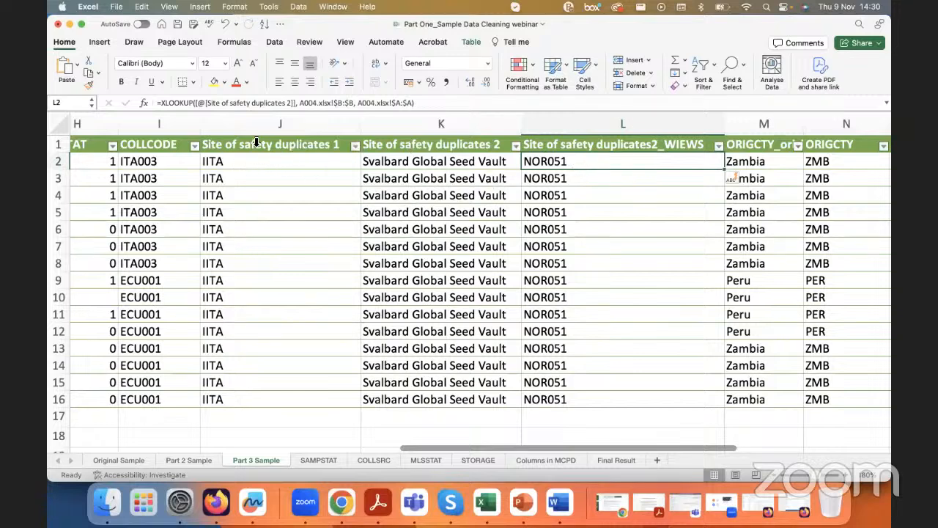
Step: Review which other columns hold institute names or codes, comparing INSTCODE, COLLCODE and Site of safety duplicates 1
scroll(254, 191, "down", 1)
scroll(254, 191, "left", 5)
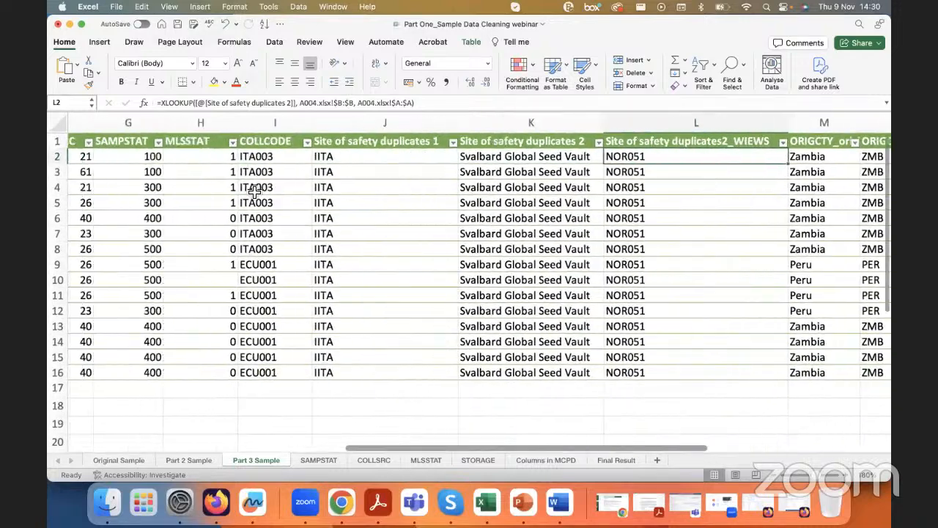
scroll(251, 192, "left", 1)
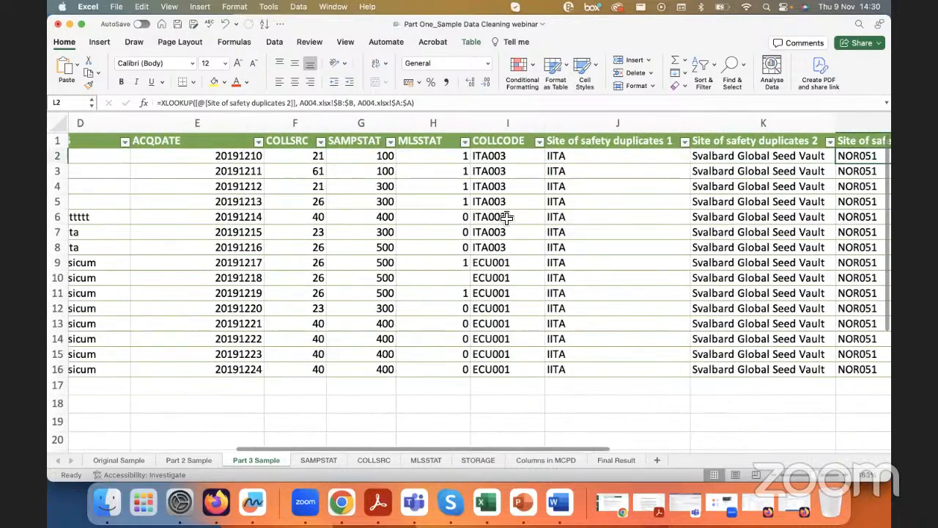
scroll(600, 176, "right", 2)
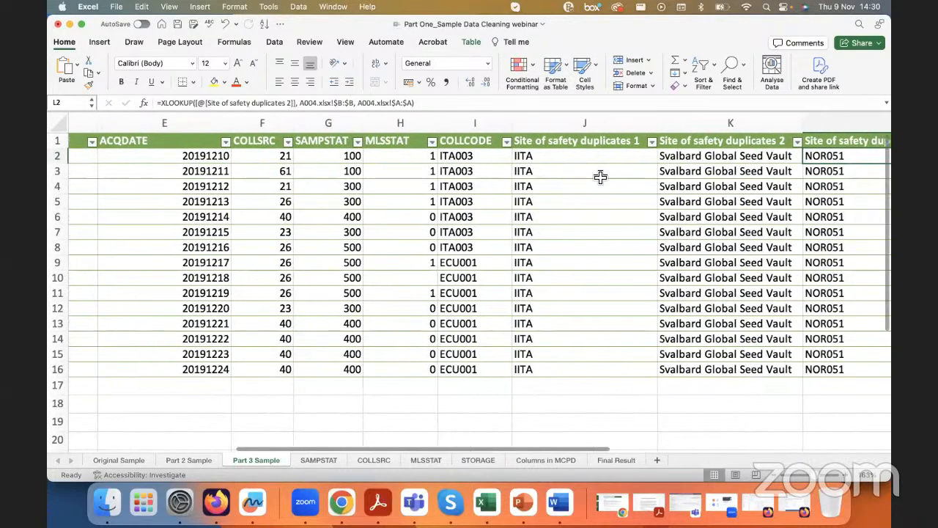
left_click(576, 144)
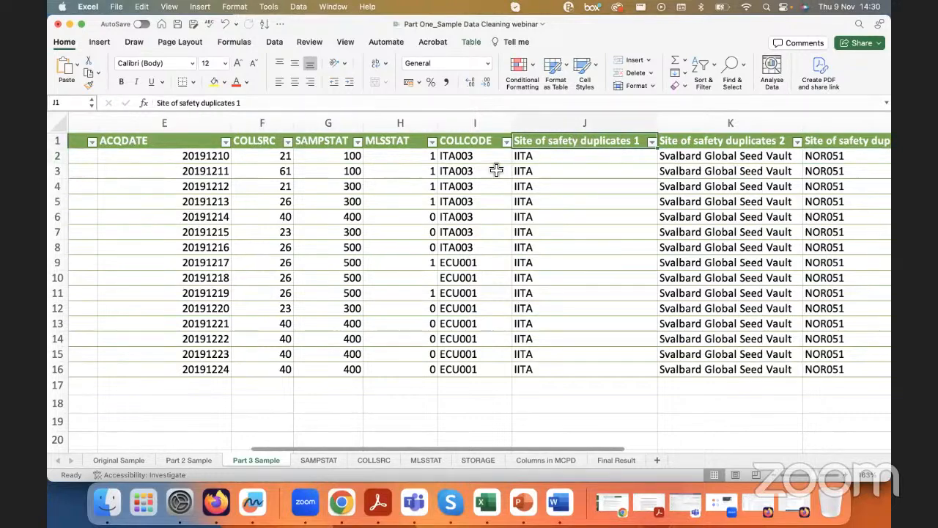
scroll(496, 170, "left", 2)
scroll(496, 170, "left", 5)
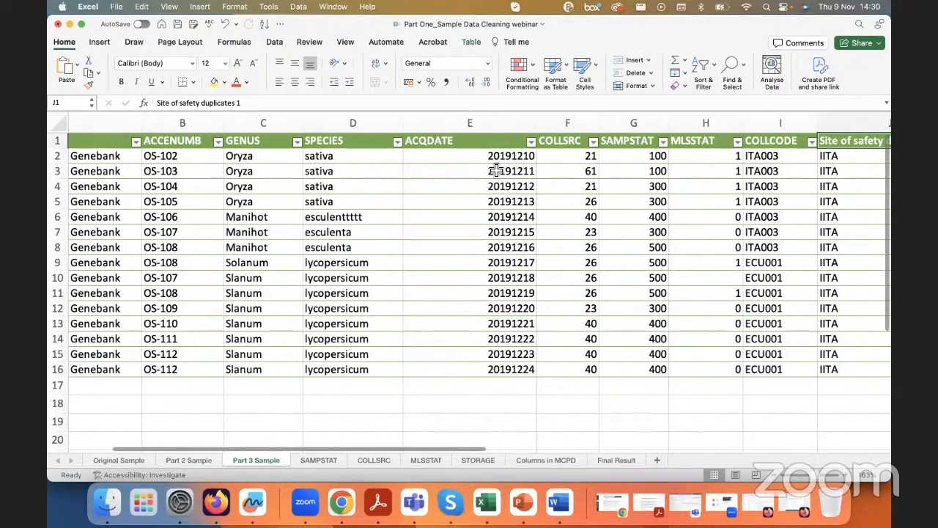
scroll(496, 170, "right", 4)
key("Left")
left_click(729, 124)
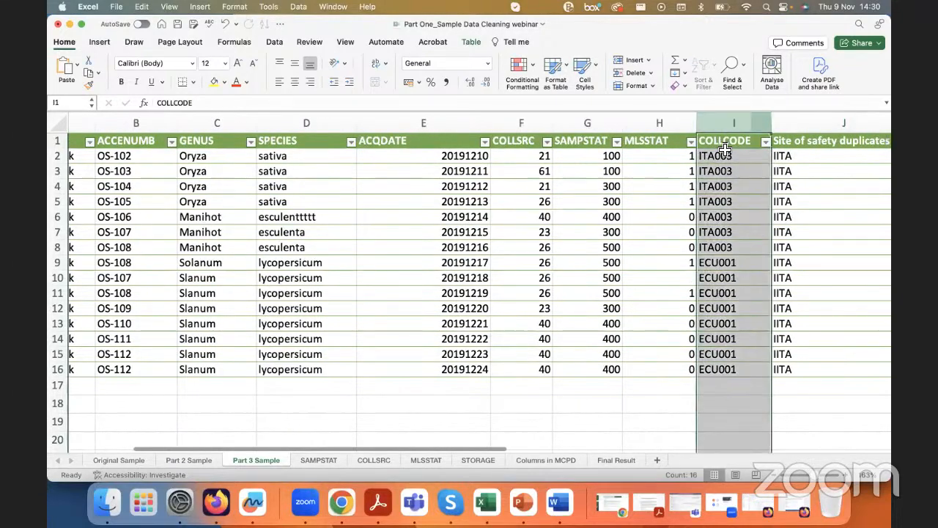
left_click(724, 146)
scroll(335, 245, "left", 3)
left_click(109, 142)
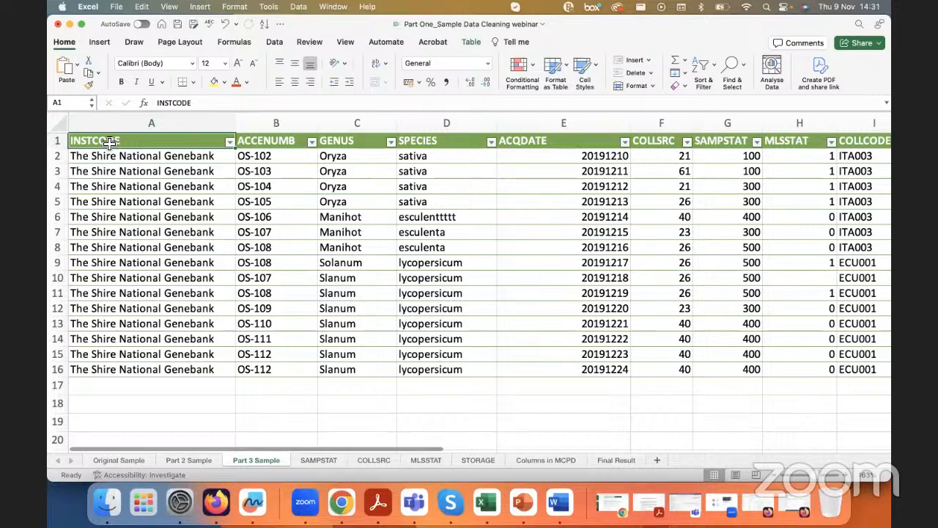
scroll(405, 202, "right", 5)
scroll(405, 202, "right", 2)
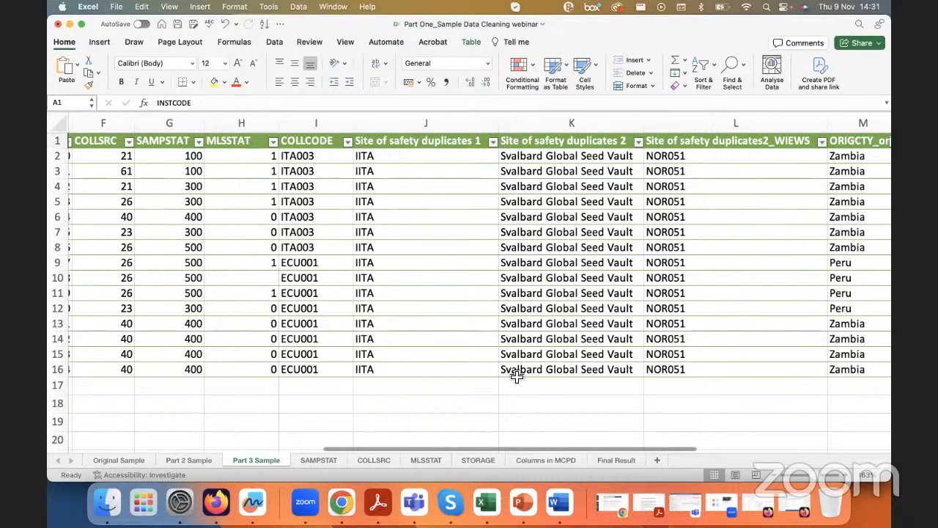
left_click(533, 513)
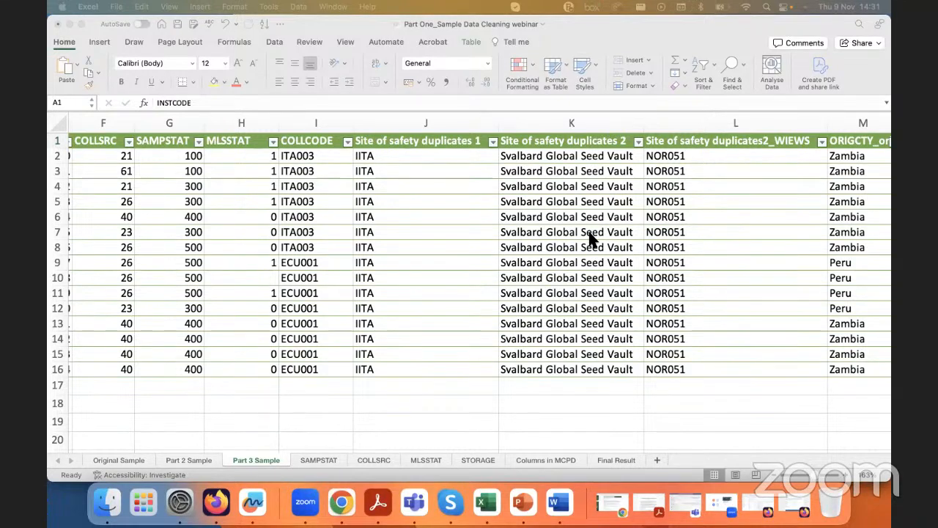
left_click(405, 141)
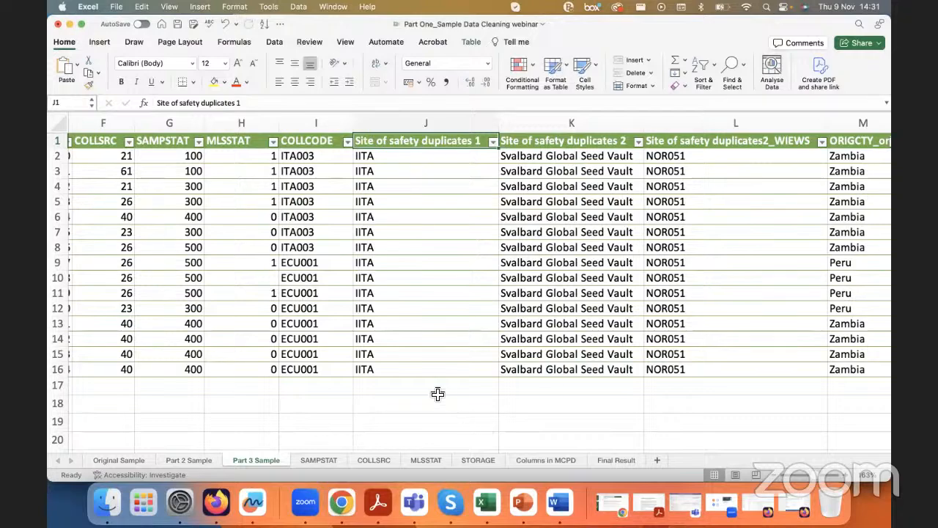
Step: Switch to Adobe Acrobat and search the FAO/Bioversity Multi-Crop Passport Descriptors document for "safety"
left_click(386, 506)
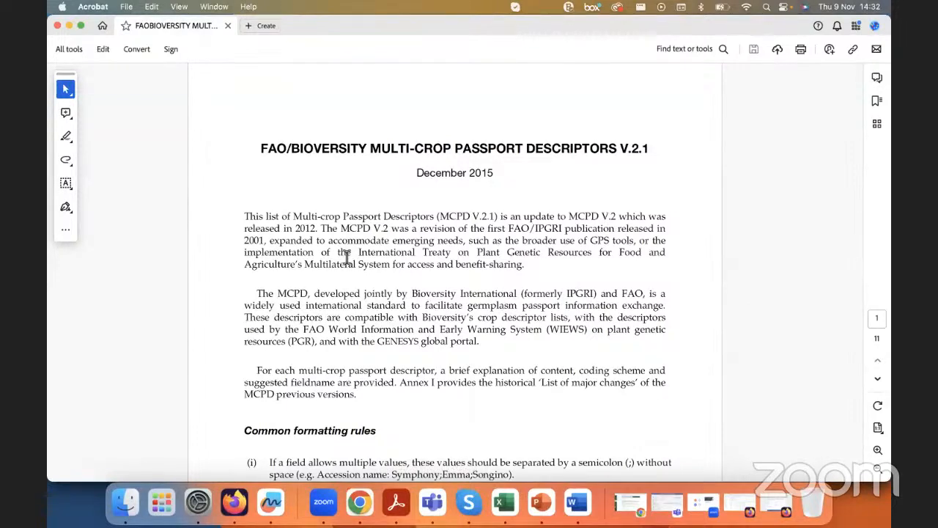
scroll(345, 260, "down", 15)
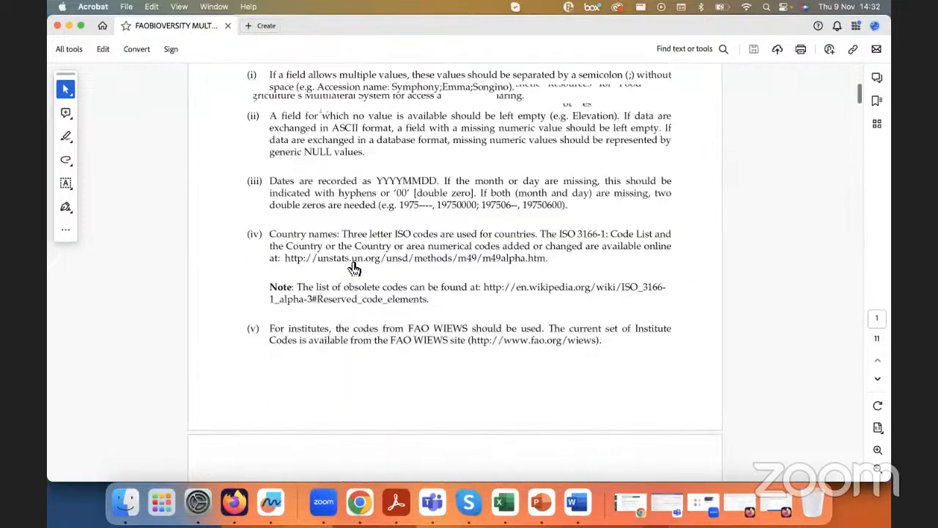
scroll(346, 261, "down", 5)
key("super+f")
type("safety")
key("Return")
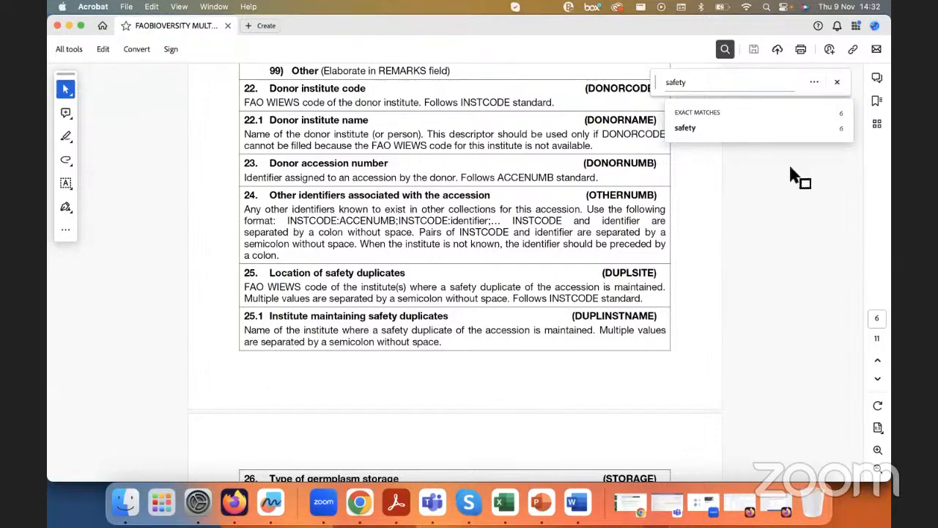
left_click(836, 82)
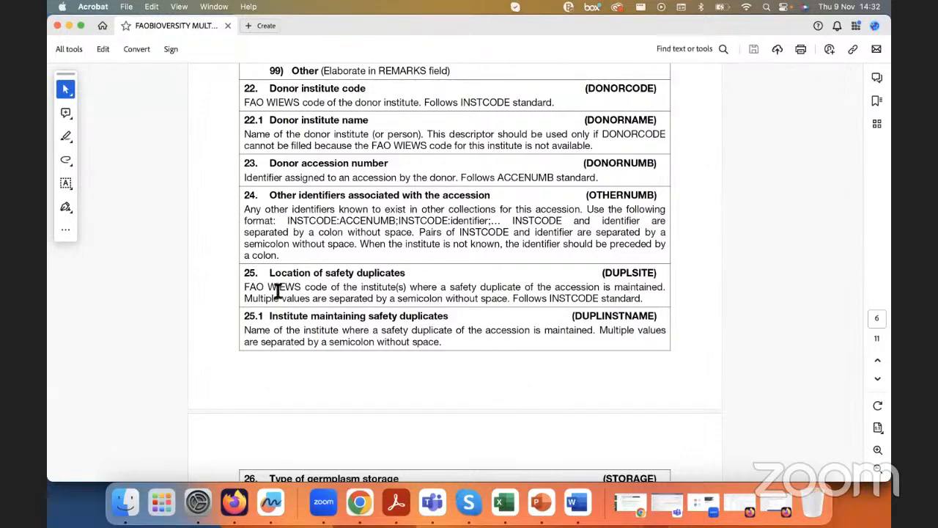
Step: Read descriptor 25, Location of safety duplicates (DUPLSITE), for its coding standard and multiple-value separator rule
left_click_drag(246, 286, 399, 288)
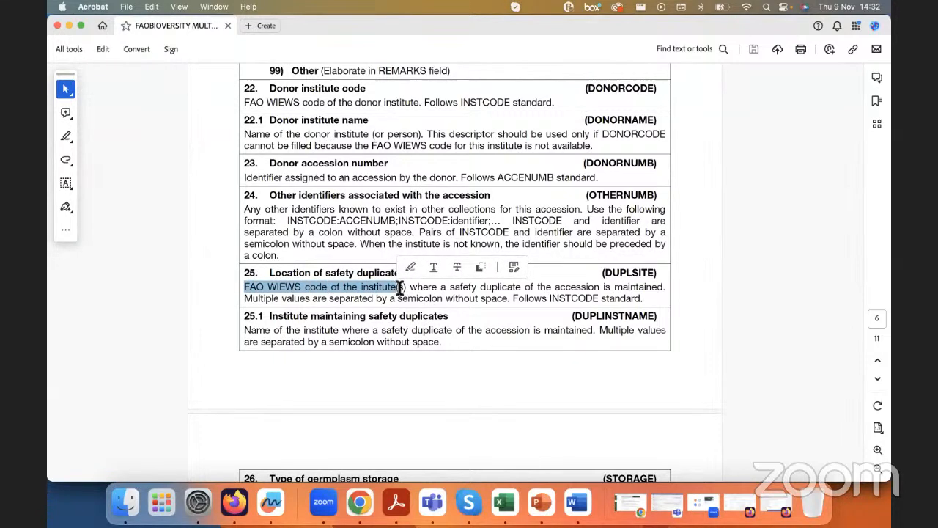
left_click(403, 287)
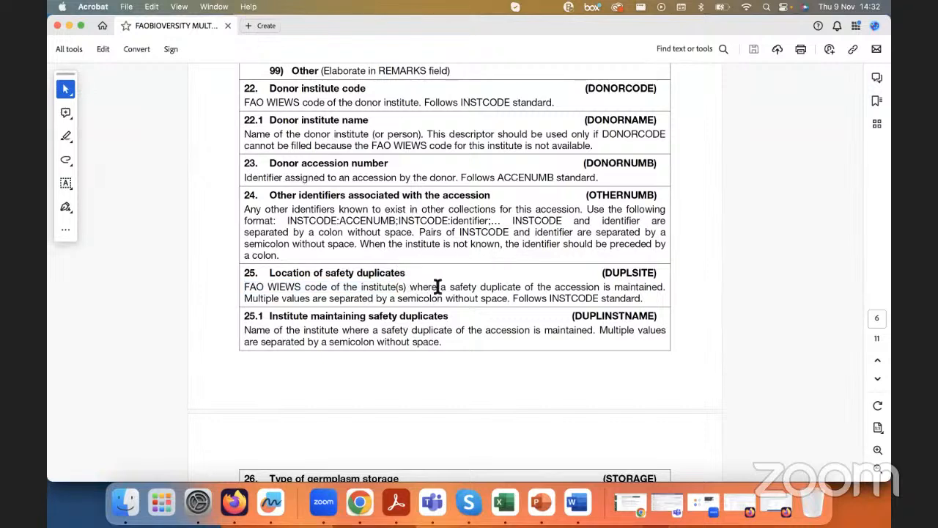
left_click_drag(537, 286, 653, 286)
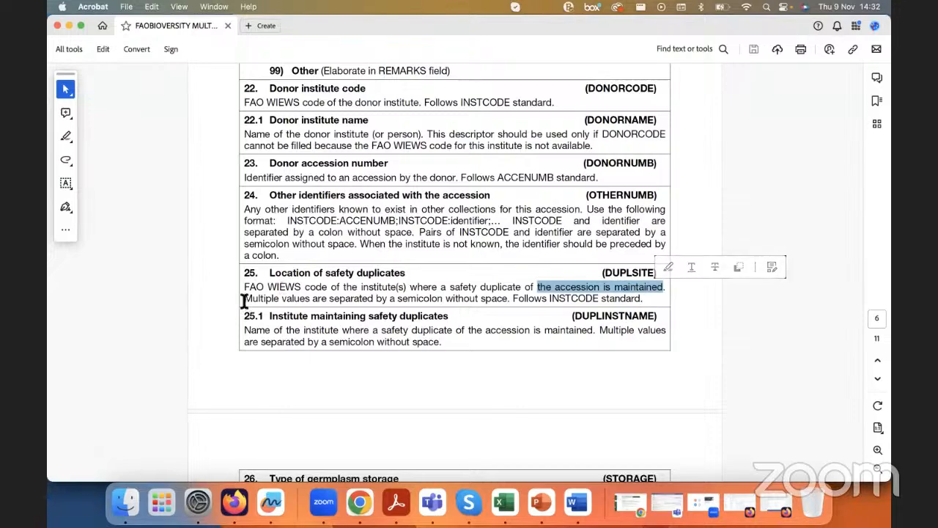
scroll(245, 305, "up", 5)
left_click(173, 294)
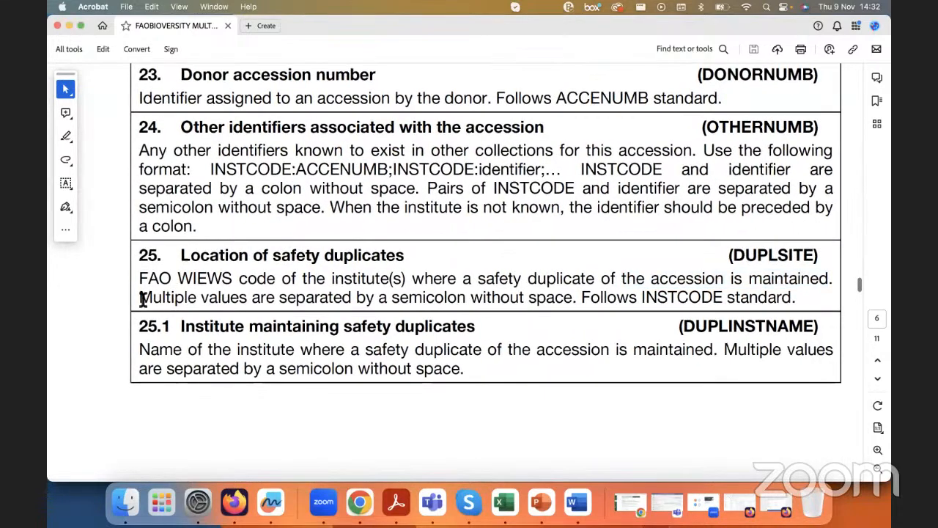
left_click_drag(142, 297, 411, 310)
left_click(409, 297)
left_click_drag(471, 297, 764, 299)
left_click(554, 296)
left_click(760, 297)
left_click_drag(292, 297, 565, 298)
left_click(563, 298)
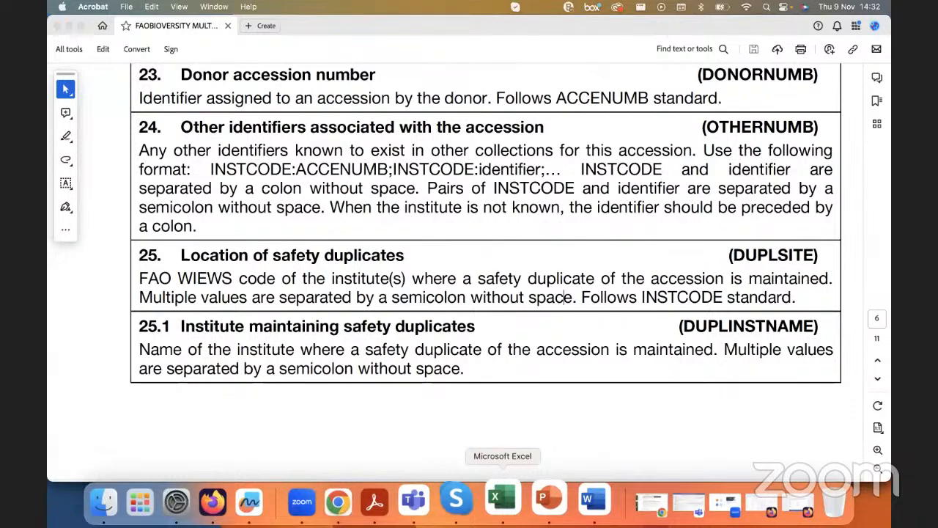
Step: Return to the Excel workbook and examine the two safety duplicate site columns alongside the WIEWS code column
left_click(494, 499)
left_click(412, 128)
left_click(555, 128)
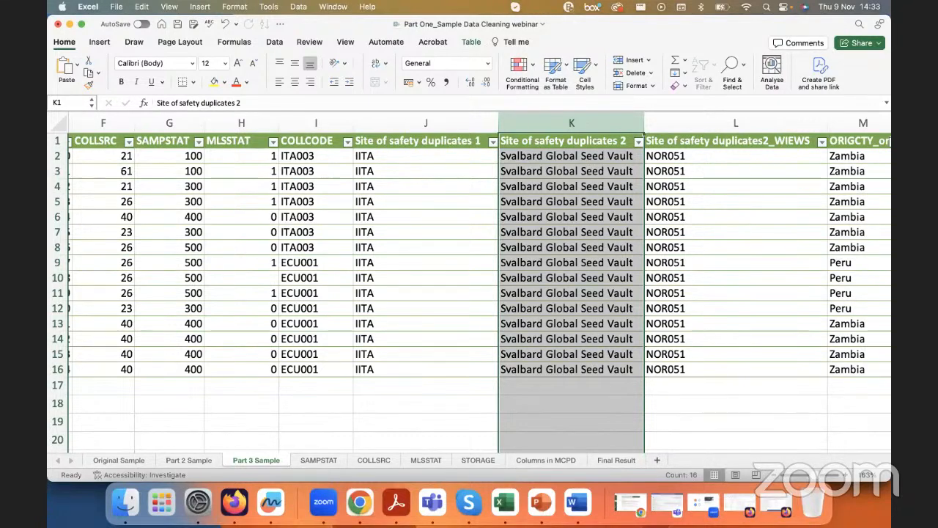
left_click(314, 283)
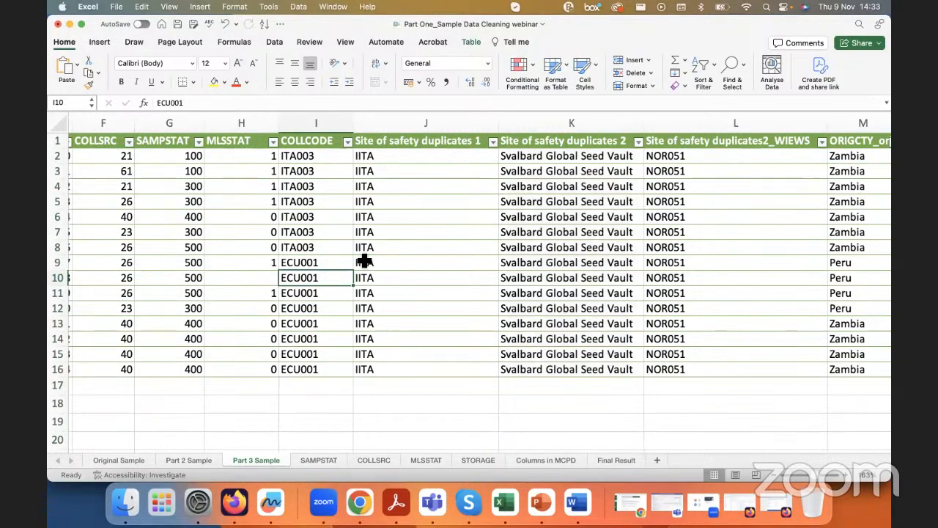
scroll(344, 200, "right", 1)
scroll(535, 224, "right", 2)
left_click_drag(389, 124, 508, 119)
left_click(504, 140)
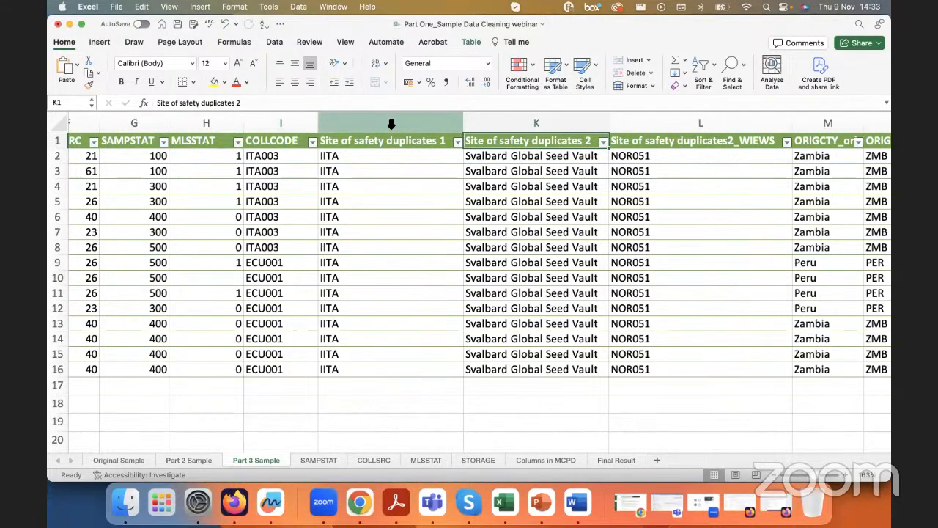
scroll(674, 154, "right", 2)
scroll(660, 153, "right", 1)
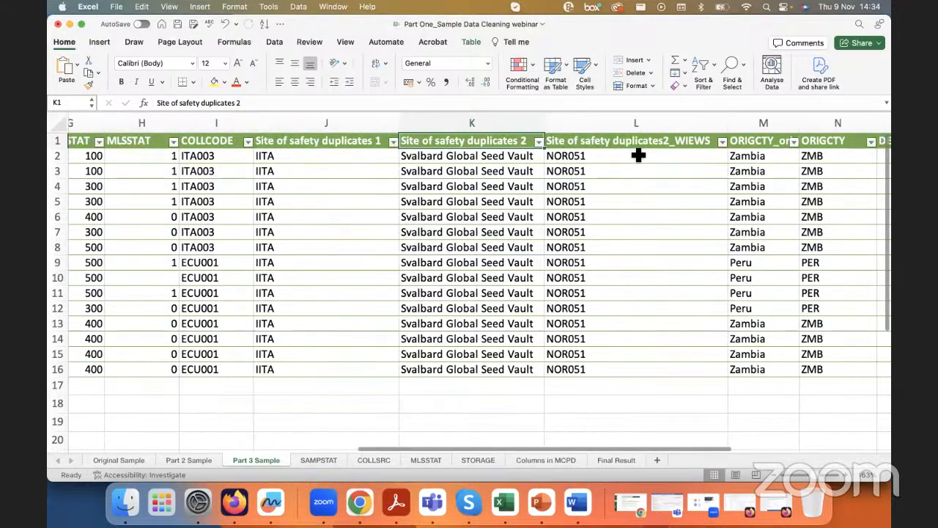
Step: Compare the Site of safety duplicates 1 entries with the codes in the Site of safety duplicates2_WIEWS column
left_click_drag(337, 141, 431, 145)
left_click(375, 142)
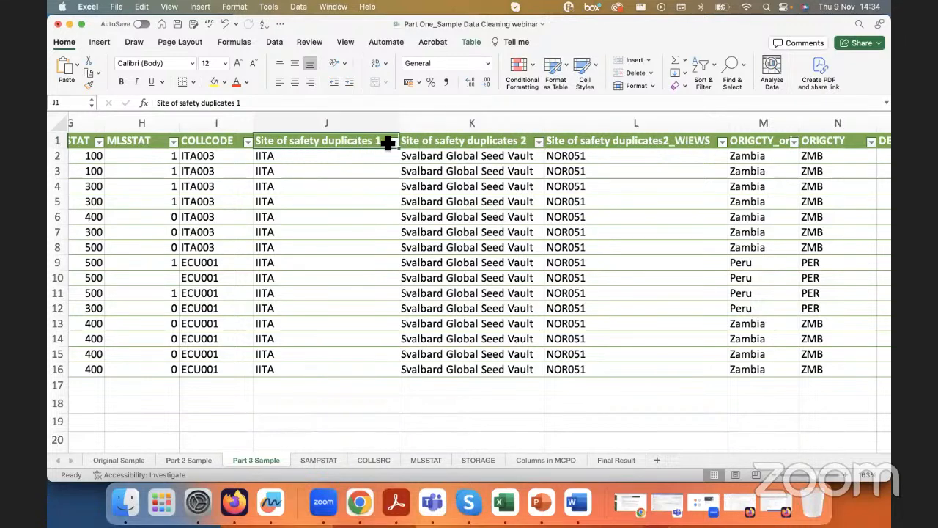
left_click_drag(320, 155, 310, 374)
left_click(335, 153)
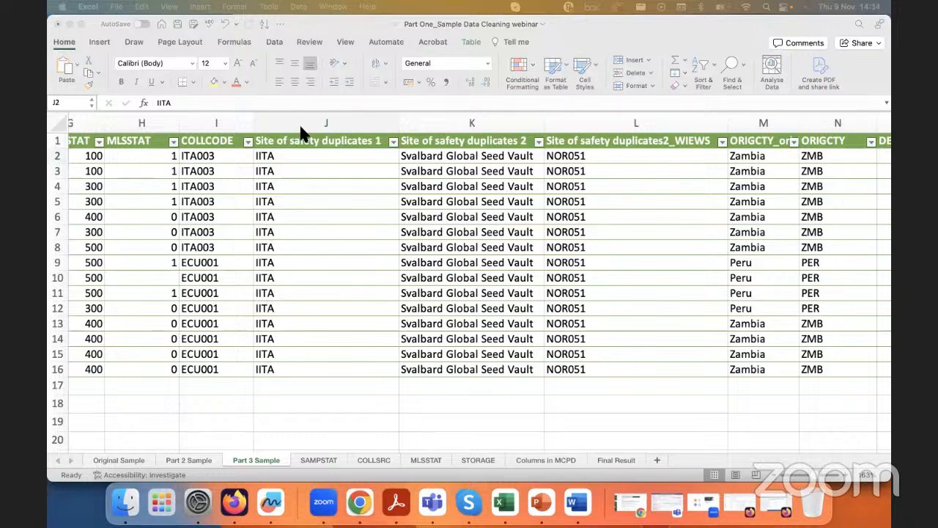
left_click_drag(576, 156, 575, 369)
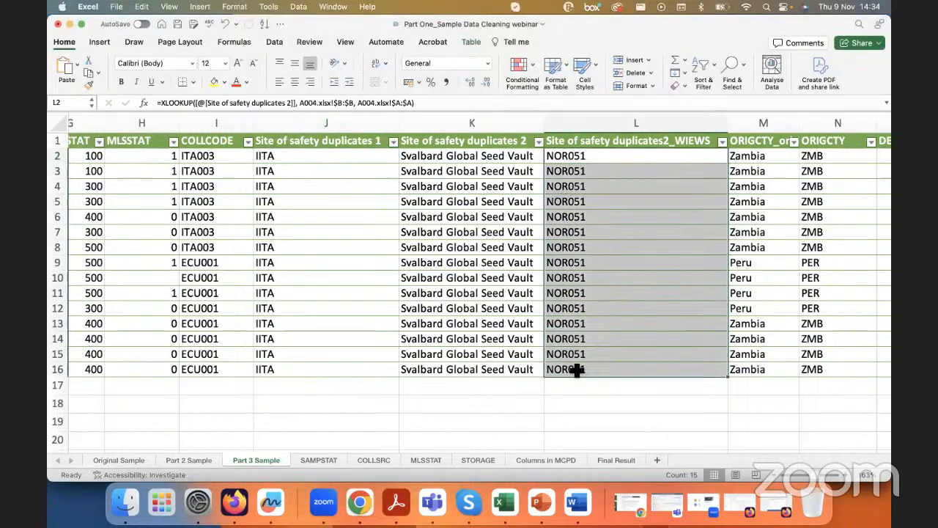
left_click(370, 203)
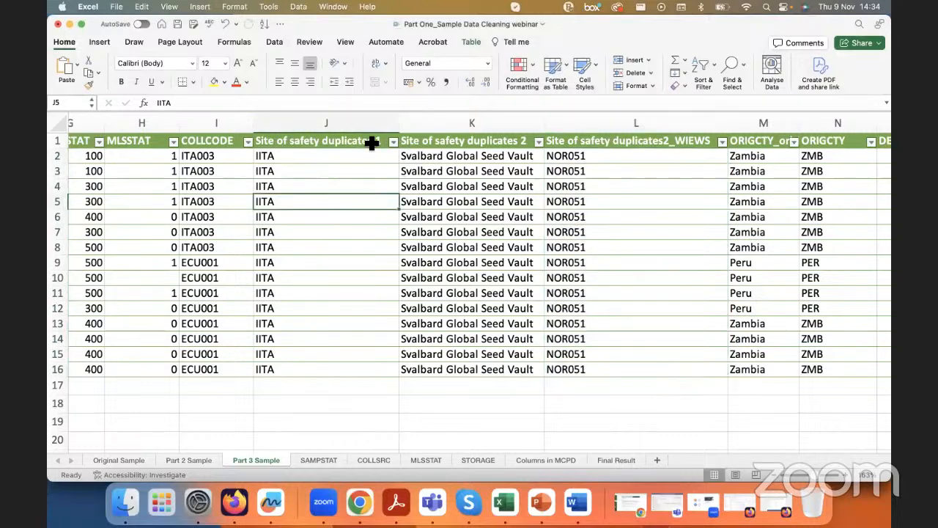
left_click(346, 159)
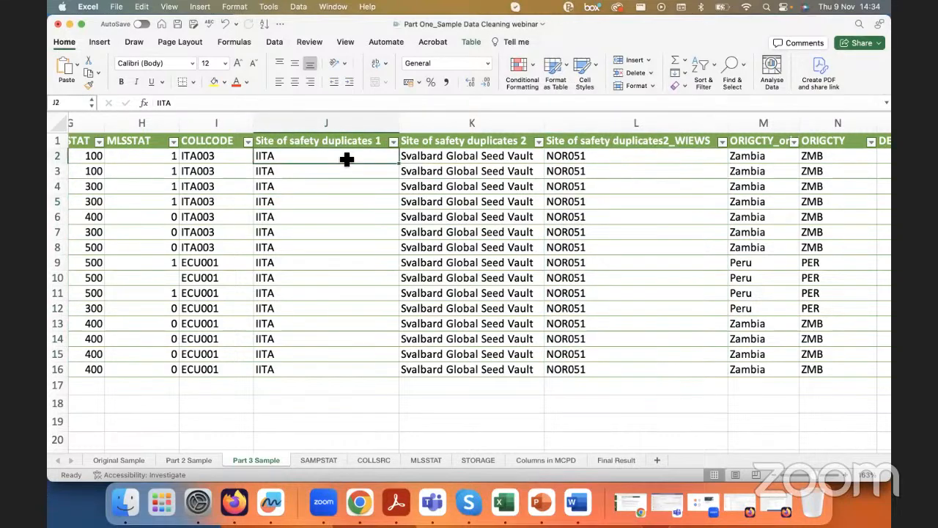
left_click_drag(316, 157, 313, 379)
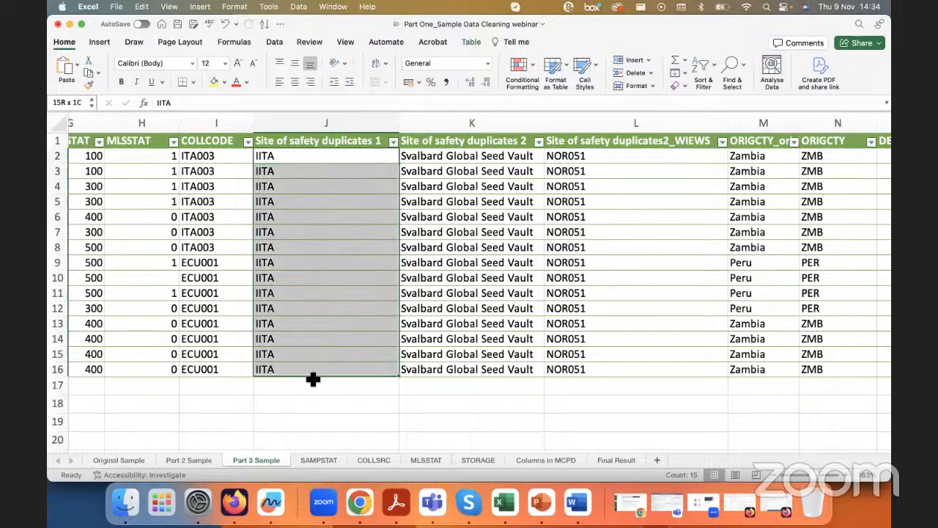
left_click(313, 377)
left_click(320, 336)
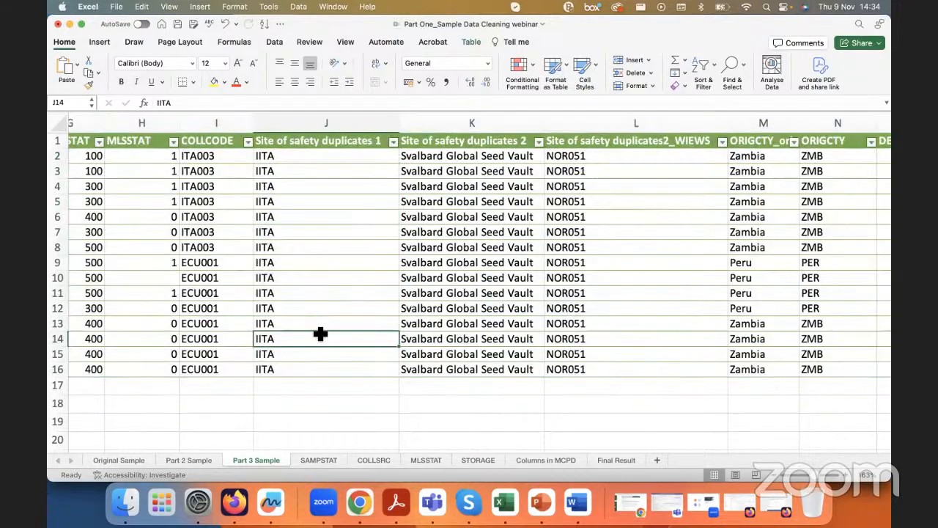
left_click(320, 157)
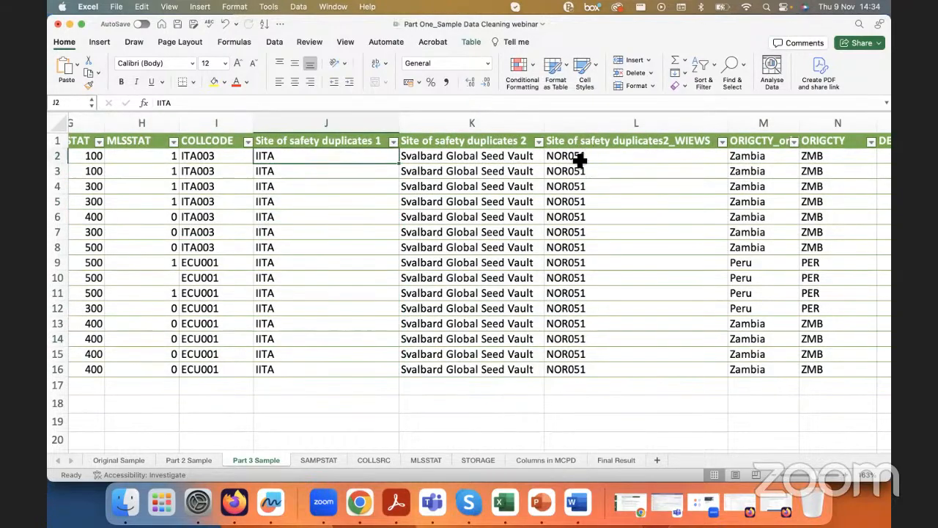
Step: Copy IITA from cell J2 and enter it as the search text in Find & Replace for the Site of safety duplicates 1 column
double_click(290, 102)
key("super+c")
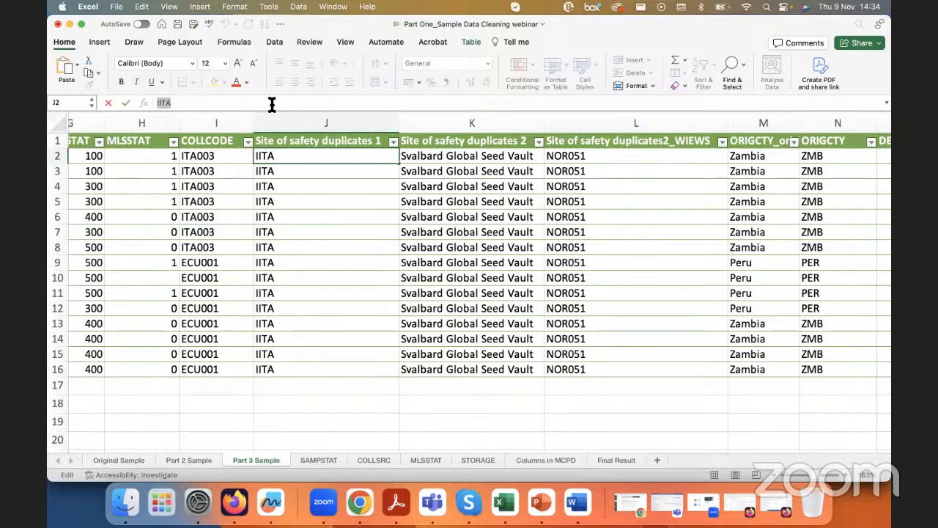
left_click(300, 121)
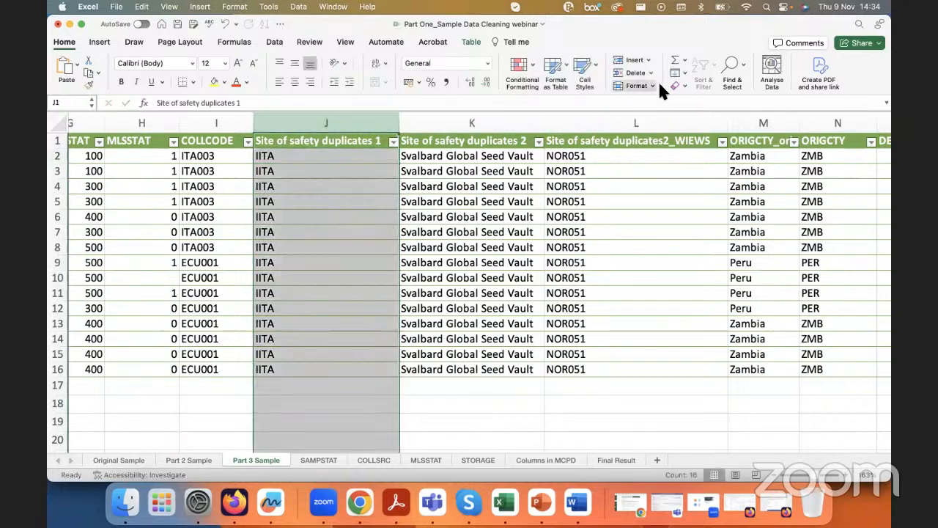
left_click(743, 72)
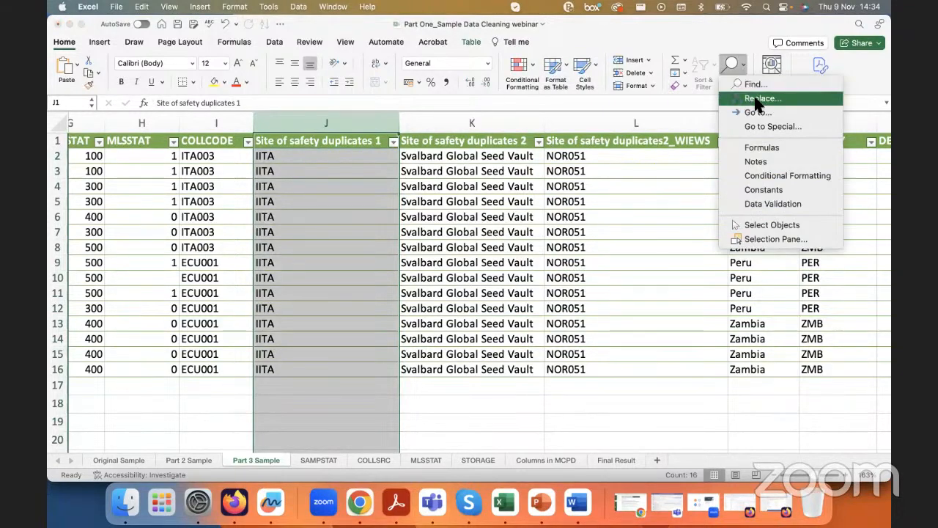
left_click(751, 99)
double_click(396, 142)
key("BackSpace")
double_click(392, 154)
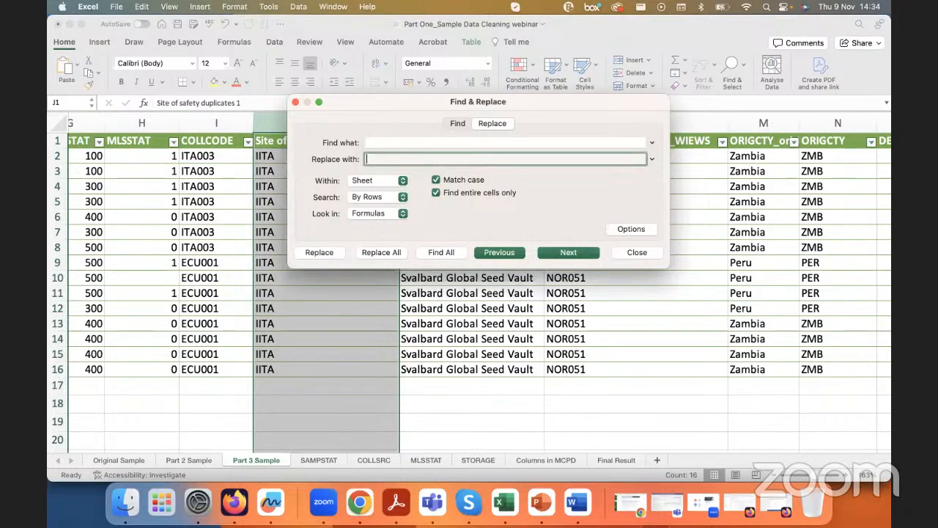
left_click(393, 144)
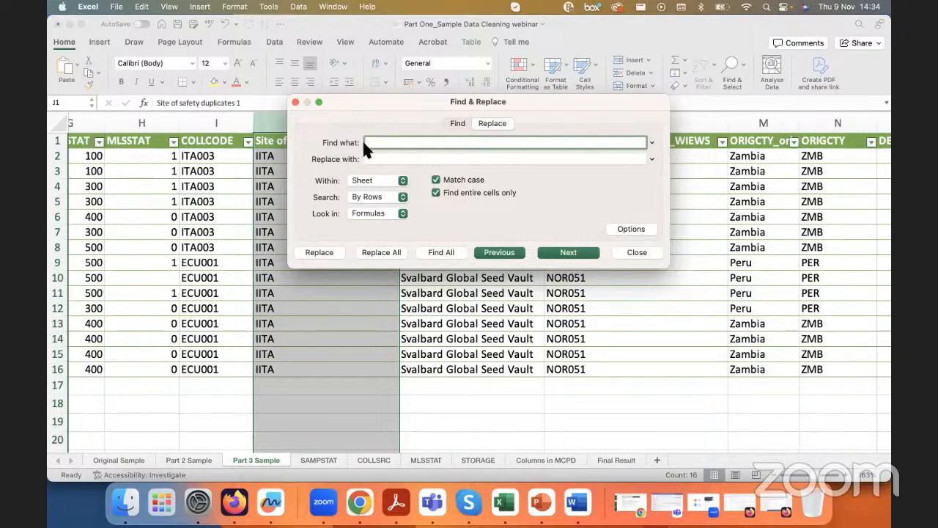
key("super+v")
left_click(373, 158)
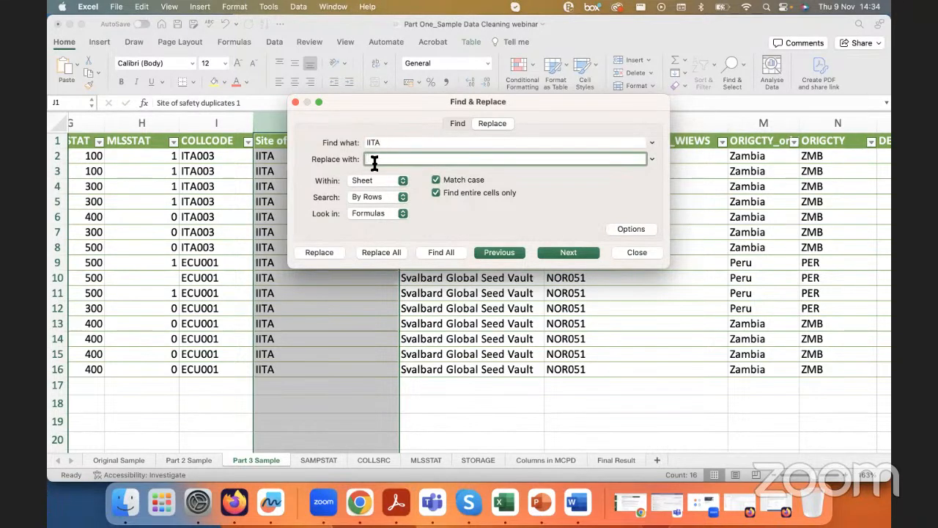
Step: Check the open Firefox windows, return to Excel's Find & Replace and set the replacement text to NGA039
left_click(235, 501)
right_click(234, 502)
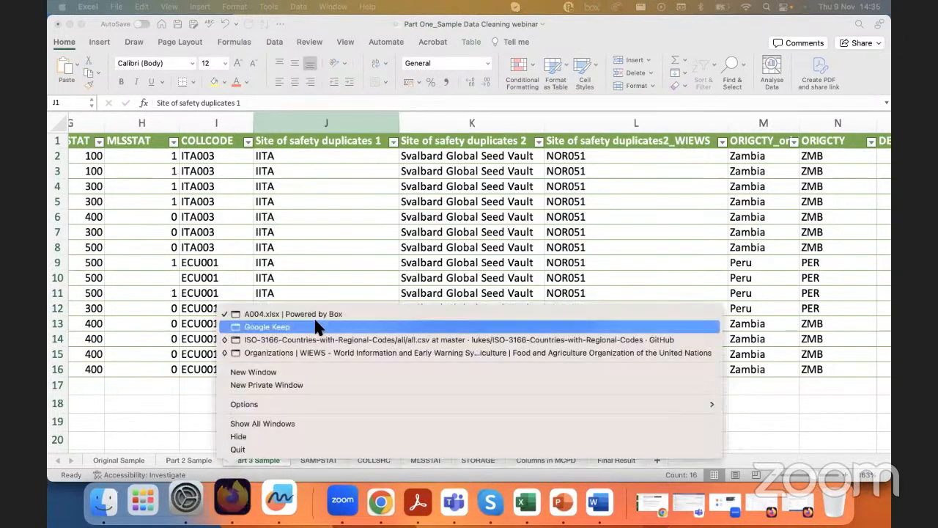
left_click(241, 515)
left_click(283, 135)
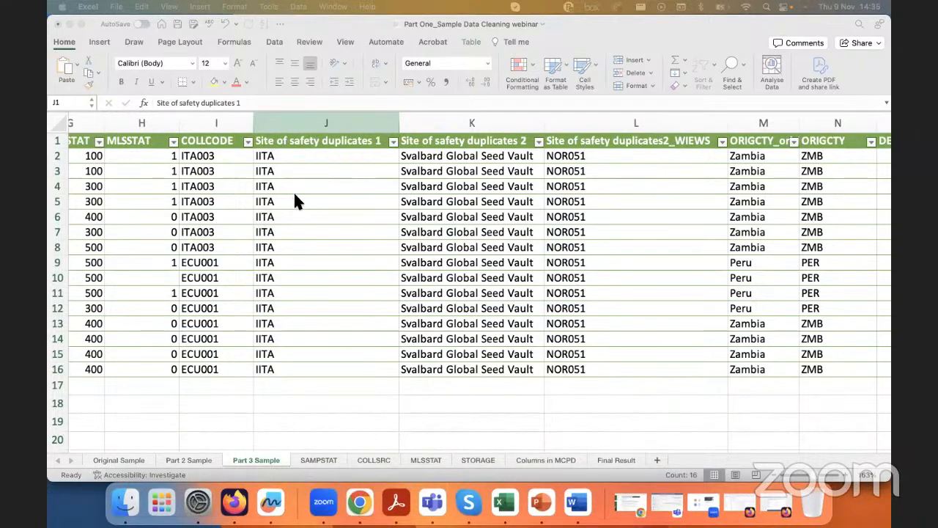
key("ctrl+h")
left_click(386, 160)
type("NGA039")
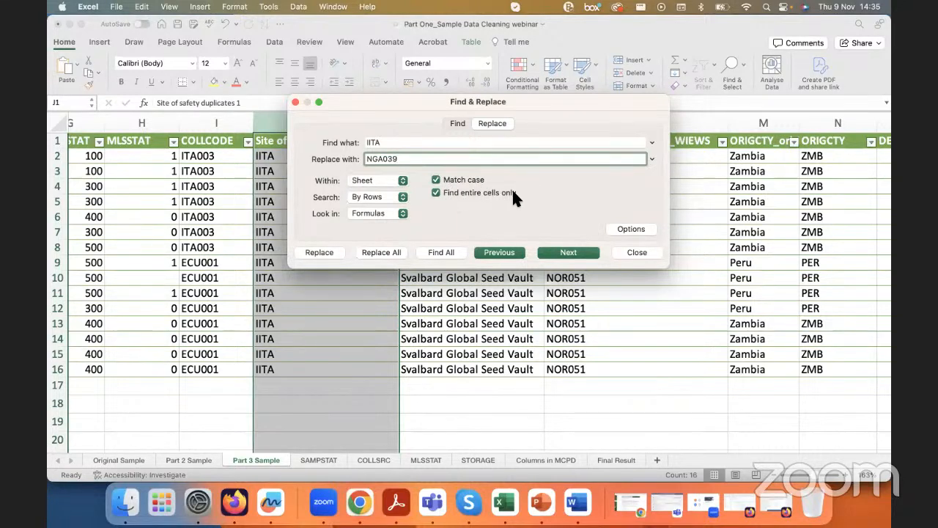
Step: Replace all IITA entries in the Site of safety duplicates 1 column with NGA039, keeping whole-cell matching on, and close Find & Replace
left_click(436, 192)
left_click(436, 192)
left_click(381, 252)
left_click(480, 203)
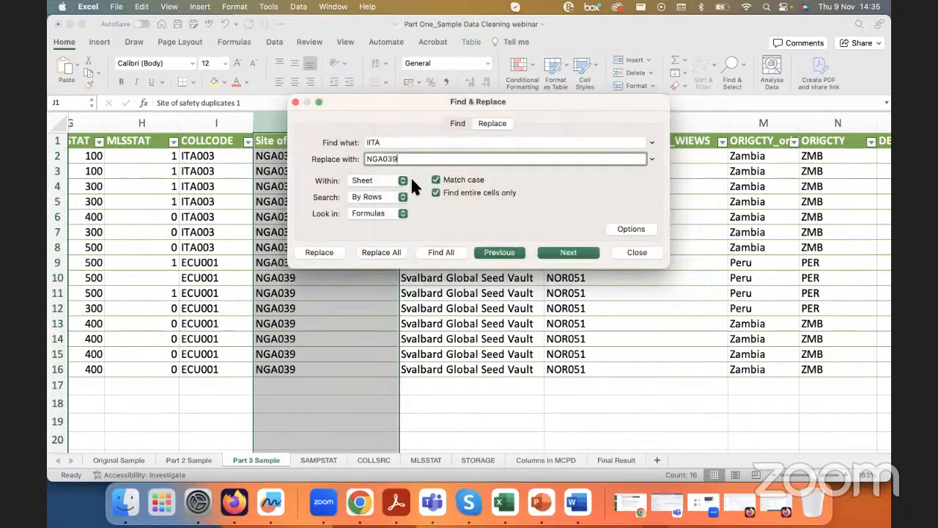
left_click(297, 103)
key("Down")
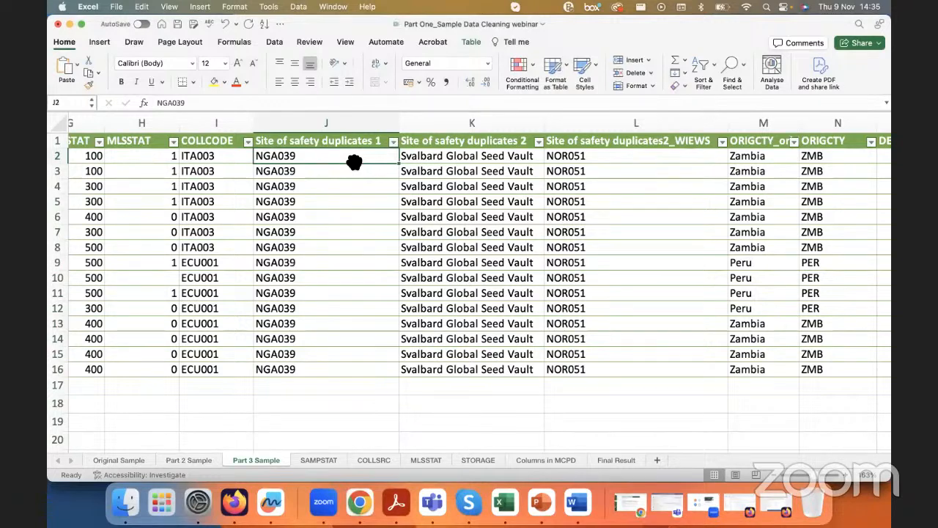
Step: Insert a new table column between Site of safety duplicates2_WIEWS and ORIGCTY_original
left_click(352, 121)
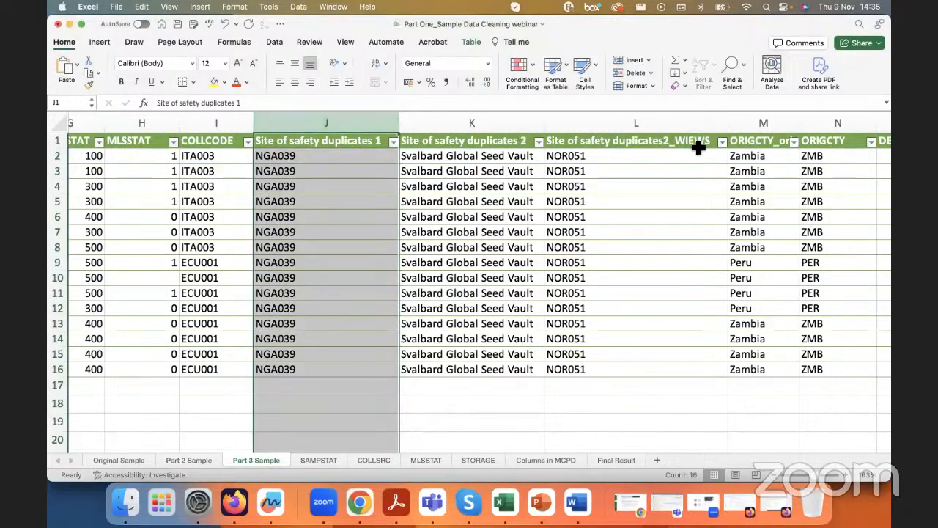
left_click(610, 126)
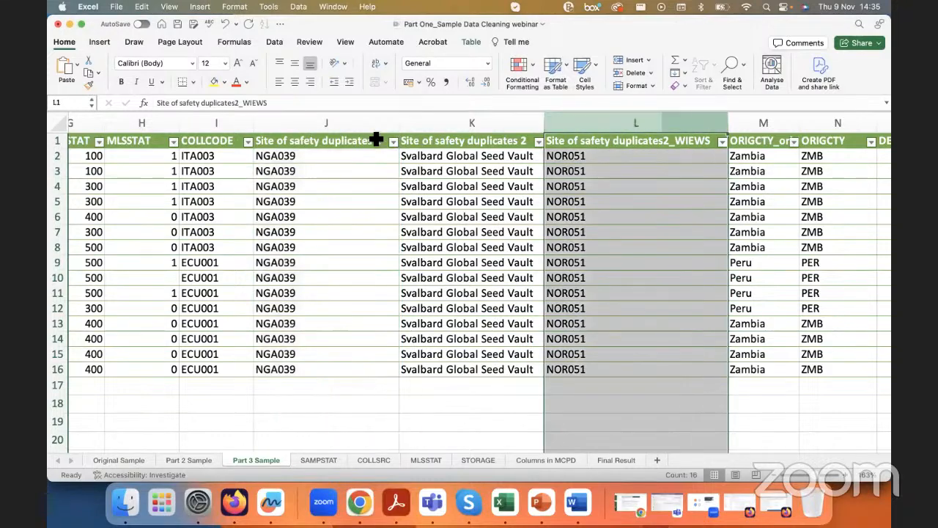
left_click(369, 130)
left_click(604, 123)
scroll(603, 179, "right", 3)
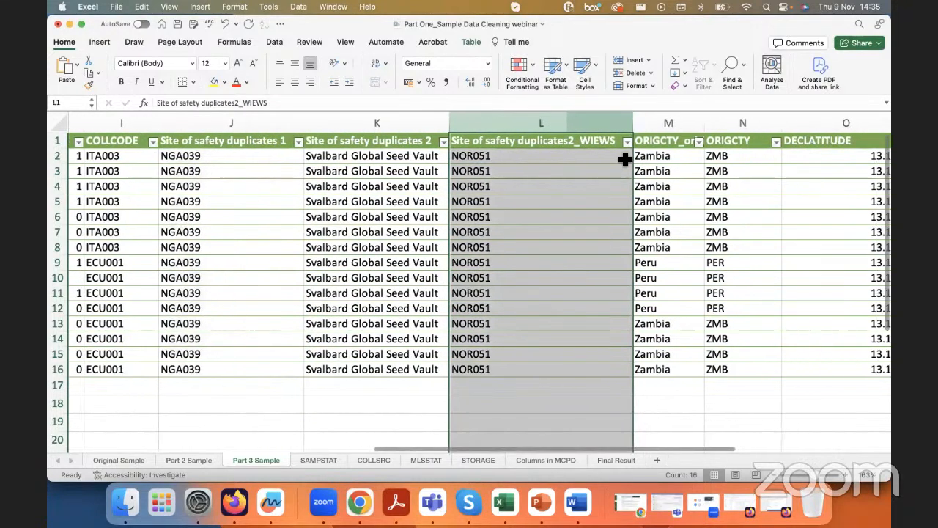
left_click(654, 141)
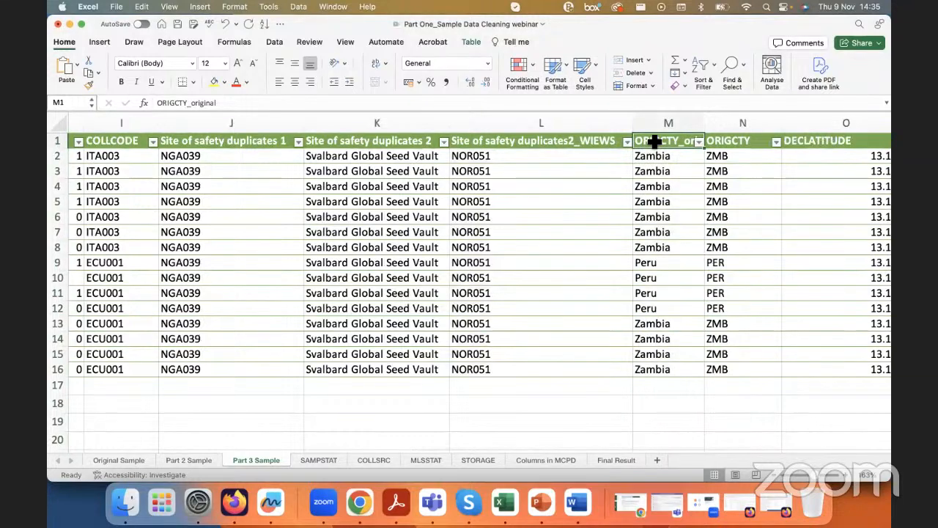
right_click(654, 141)
mouse_move(703, 255)
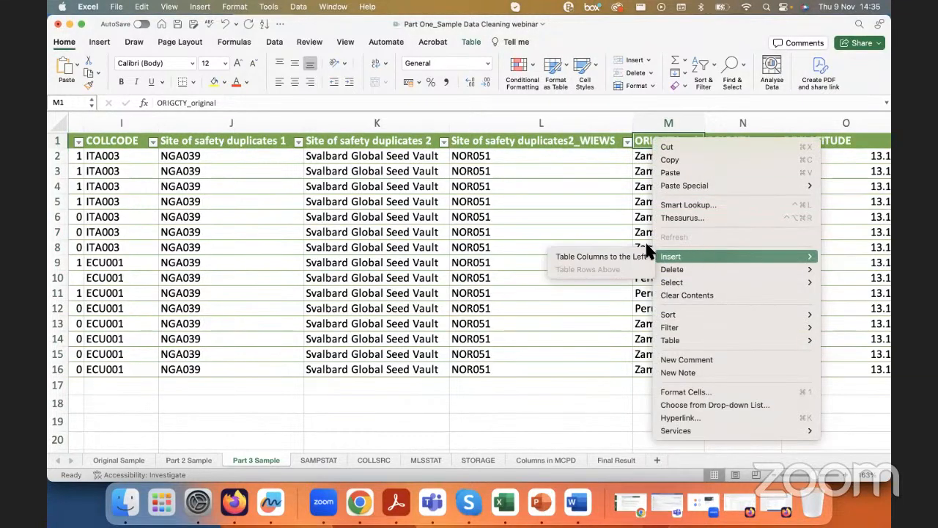
left_click(608, 256)
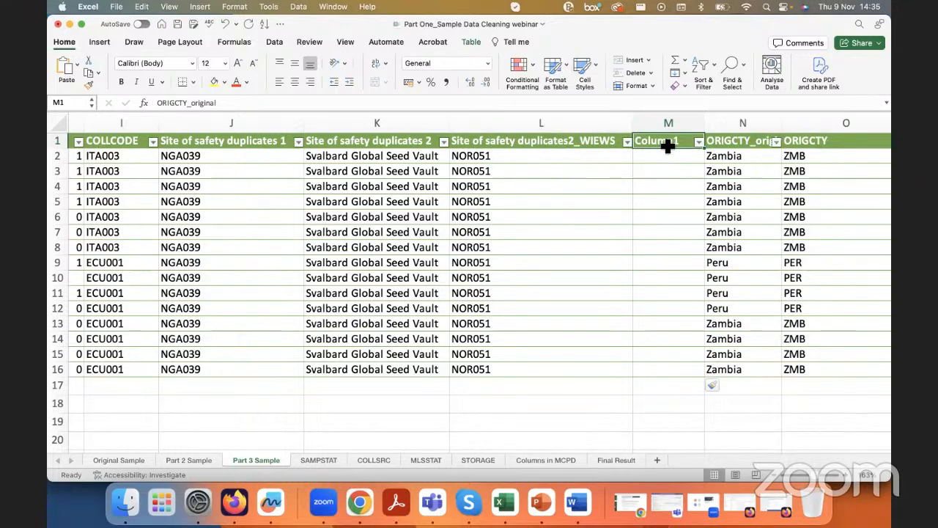
Step: Switch to Adobe Acrobat and look up the standard field name of descriptor 25, Location of safety duplicates
left_click(667, 106)
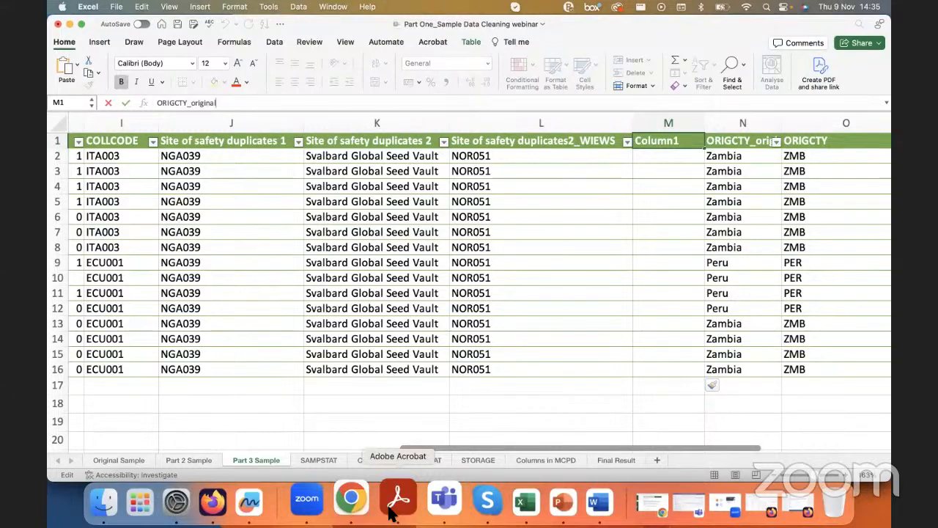
left_click(392, 509)
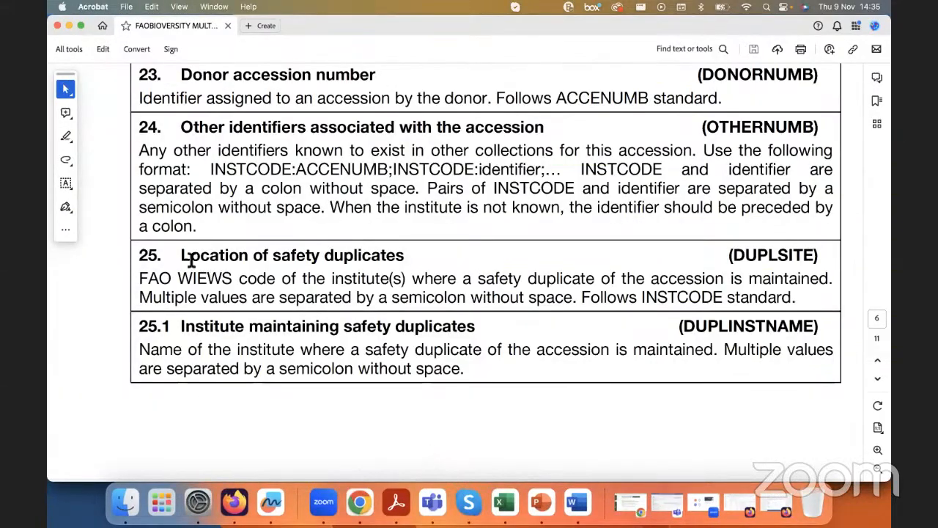
left_click_drag(181, 255, 399, 258)
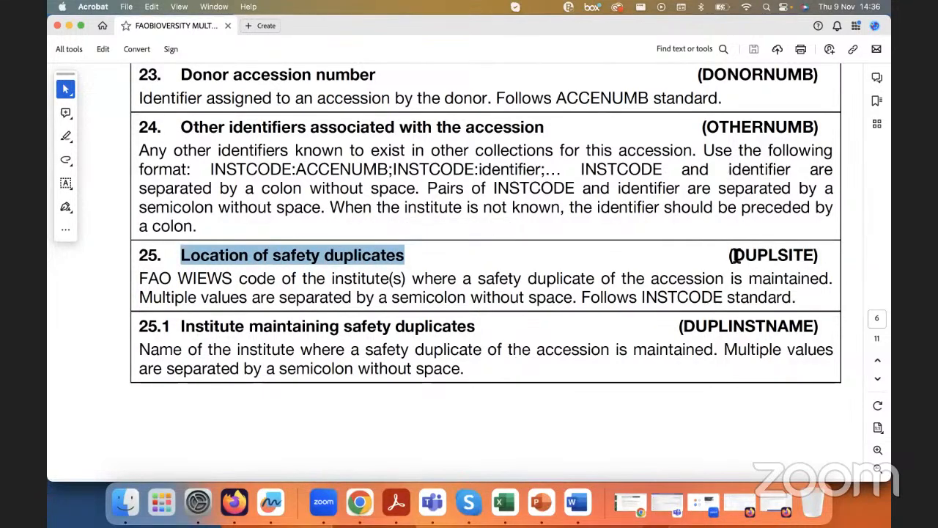
left_click_drag(732, 254, 812, 258)
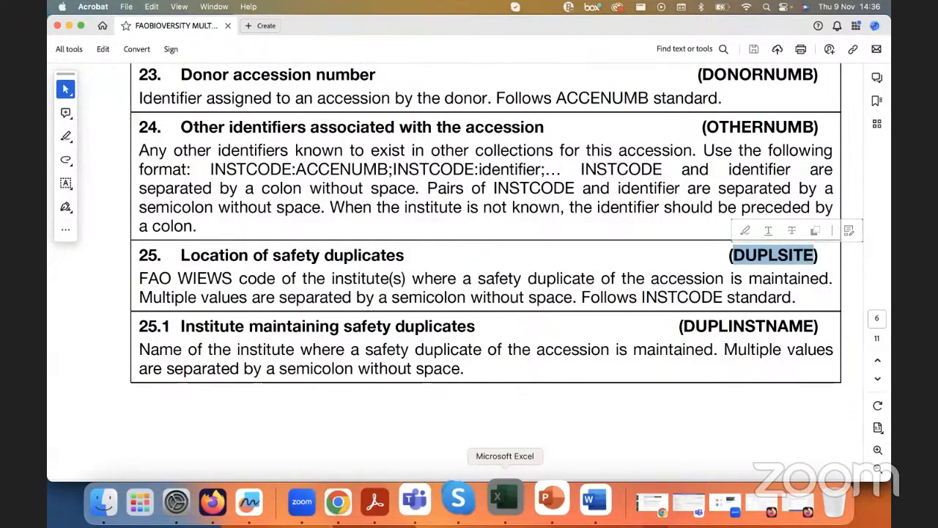
Step: Return to the Excel workbook, name the new column M DUPLSITE and widen it slightly
left_click(504, 502)
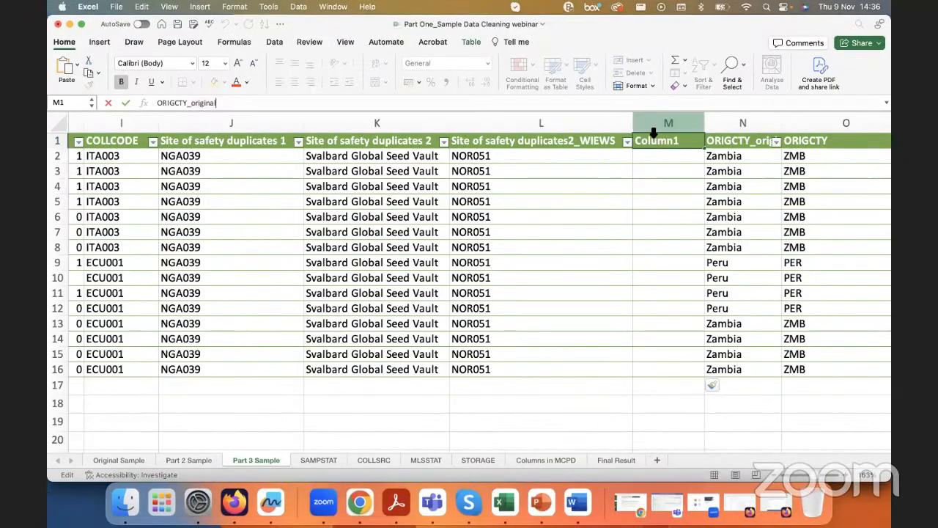
left_click(656, 156)
left_click(655, 135)
left_click(655, 142)
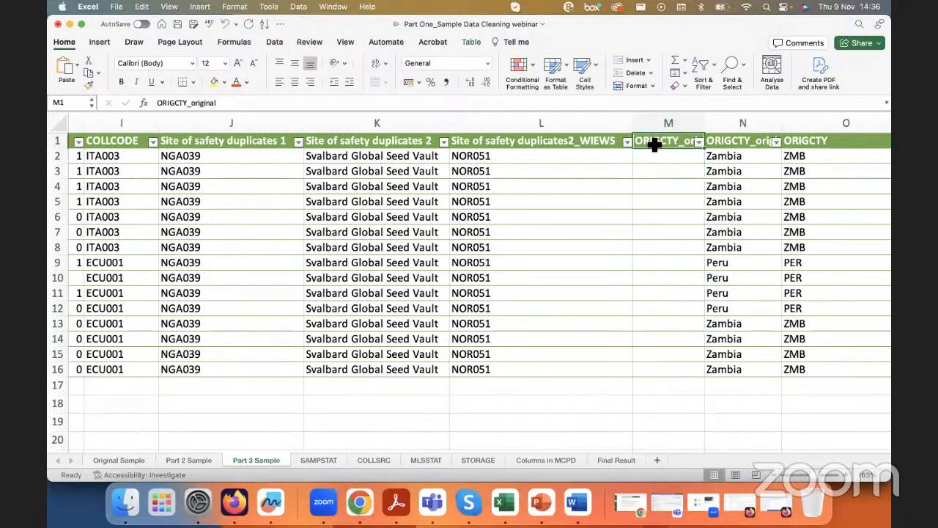
type("DUPLSITE")
key("Return")
left_click_drag(706, 120, 734, 120)
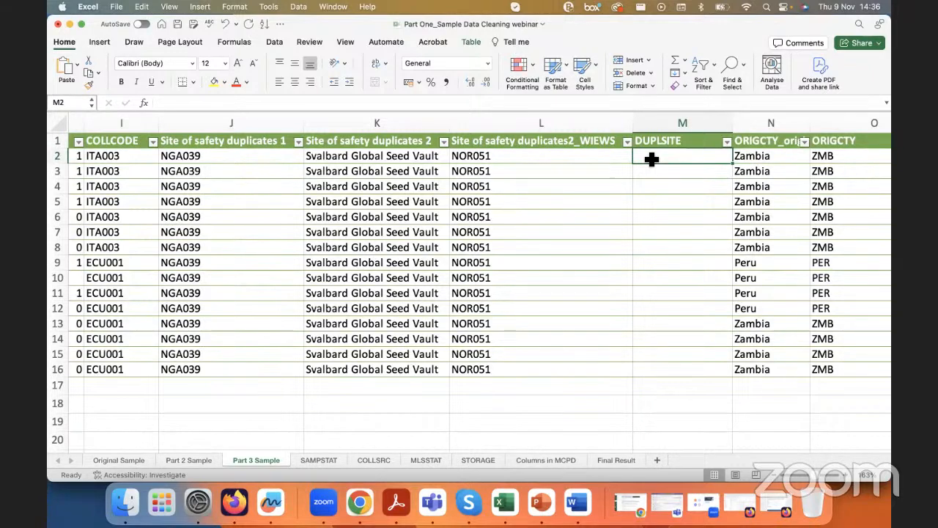
Step: Fill the DUPLSITE column with a formula joining Site of safety duplicates 1 and Site of safety duplicates2_WIEWS, separated by ";" without spaces
type("=")
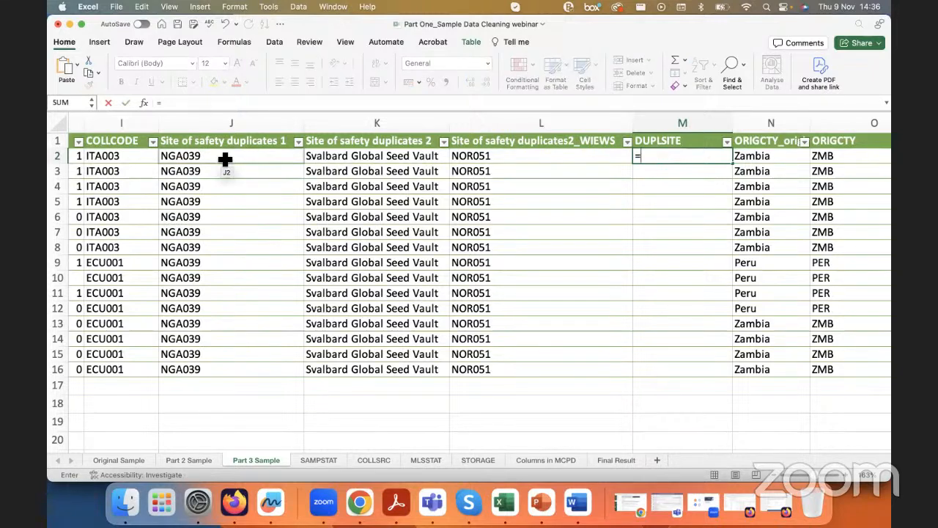
left_click(224, 159)
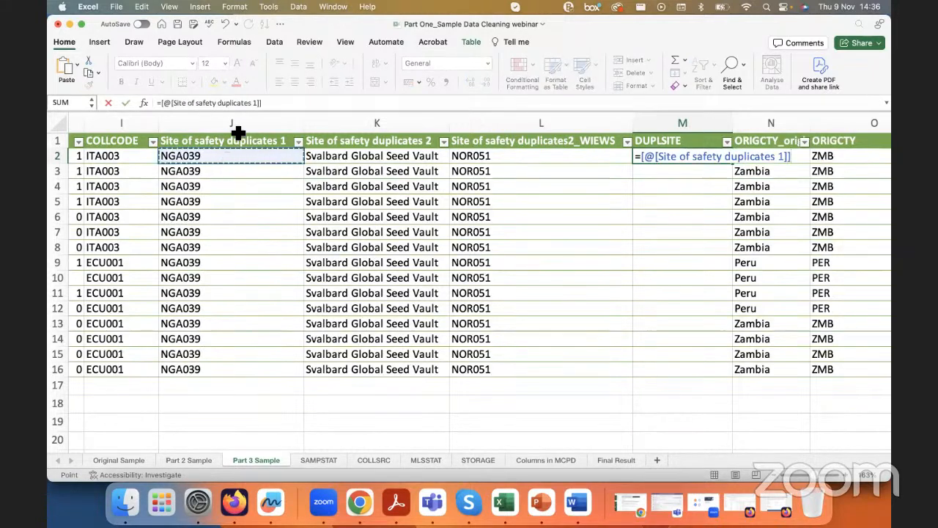
left_click(310, 103)
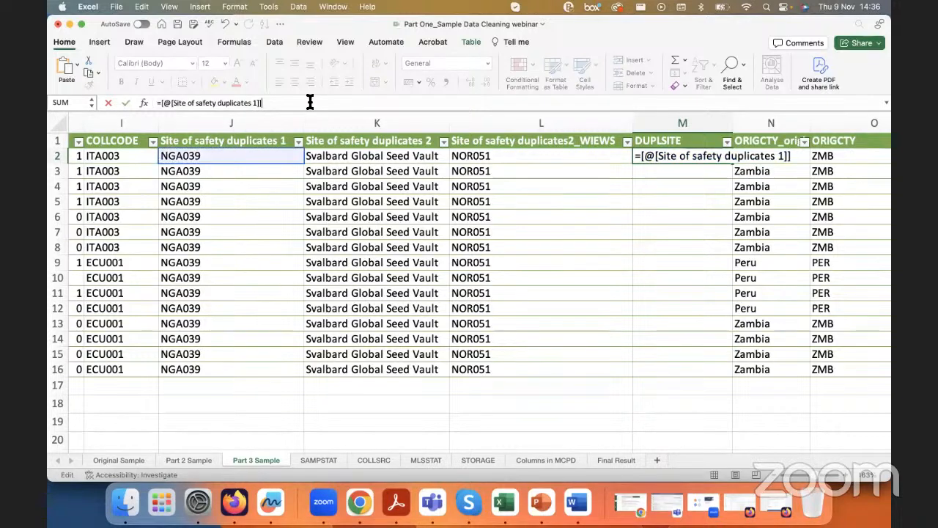
type("&")
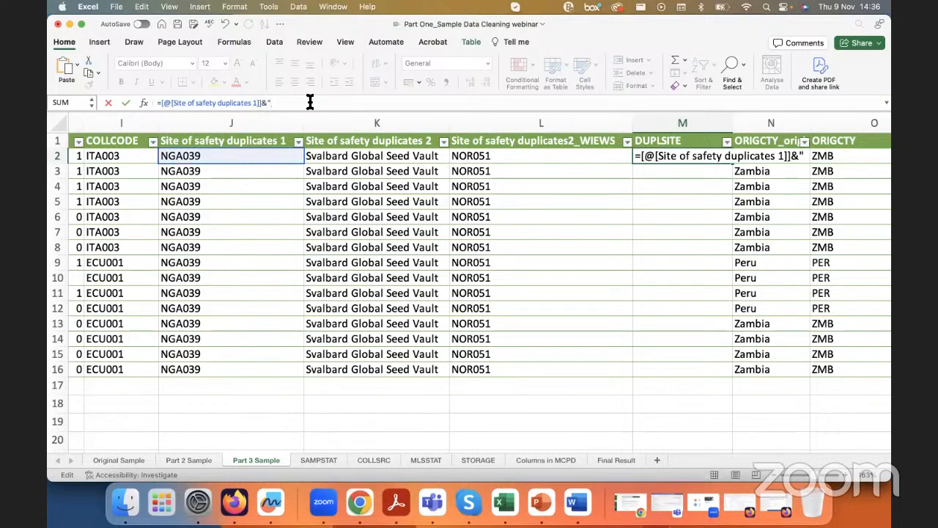
type("\";\"&")
left_click(483, 156)
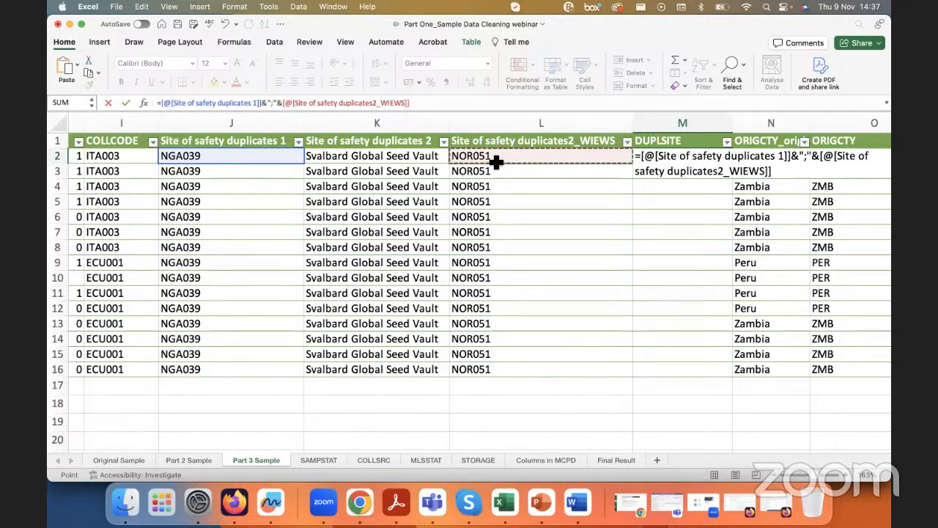
key("Return")
scroll(680, 161, "up", 5)
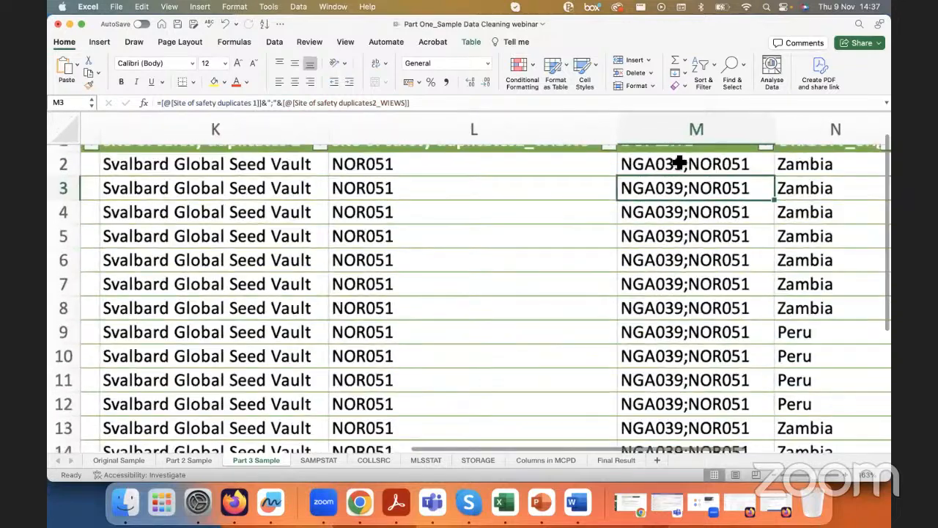
scroll(619, 189, "right", 2)
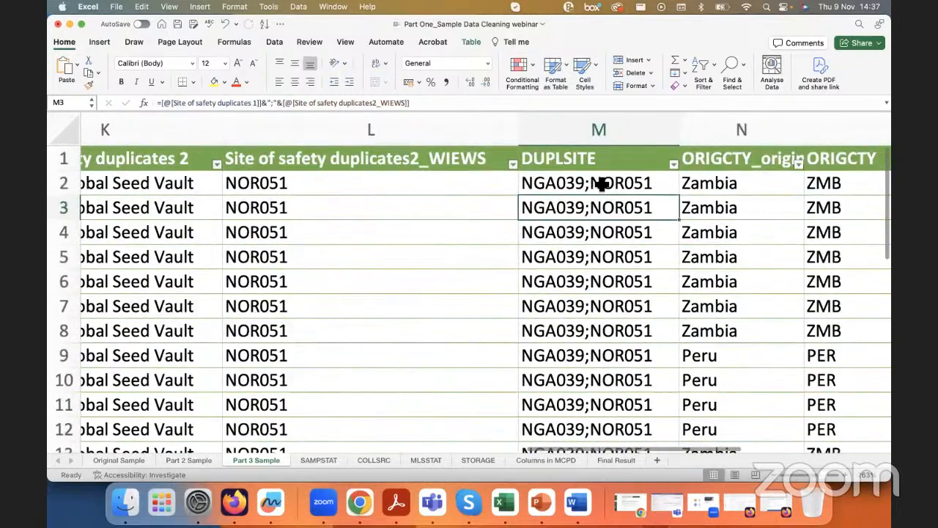
left_click(566, 148)
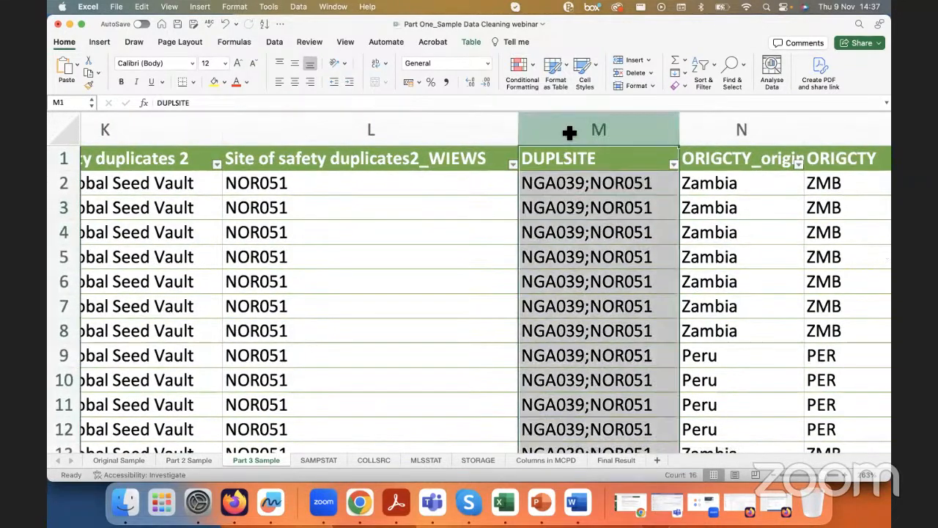
left_click(570, 162)
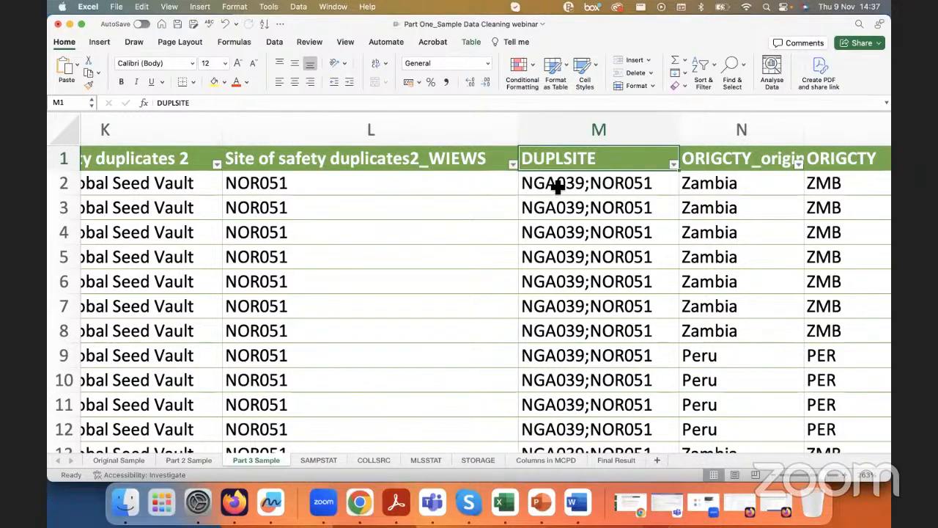
Step: Add a space before and after the semicolon separator in the DUPLSITE formula
left_click(600, 188)
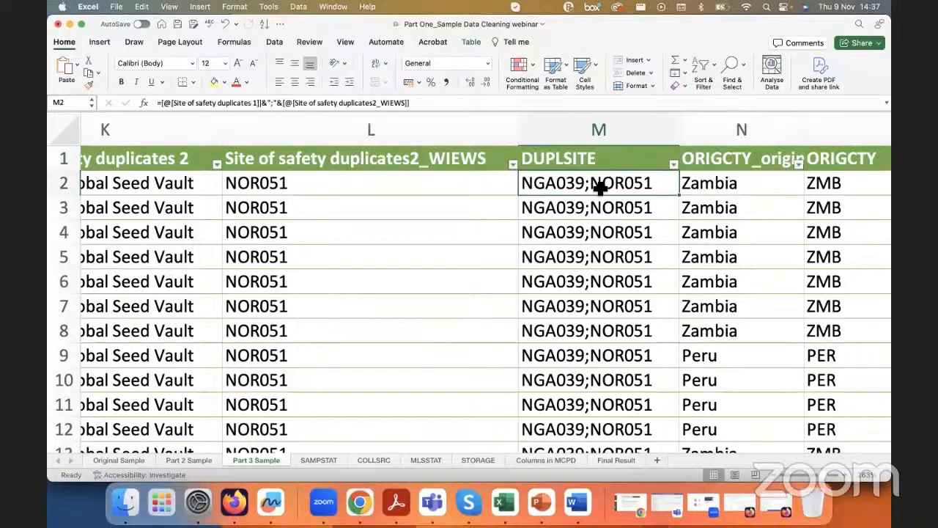
left_click(271, 102)
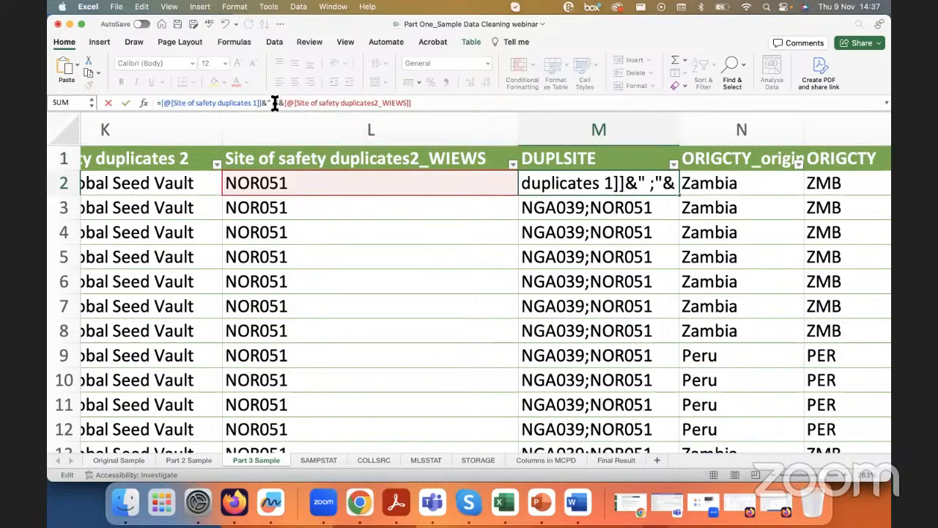
key("Right")
key("Return")
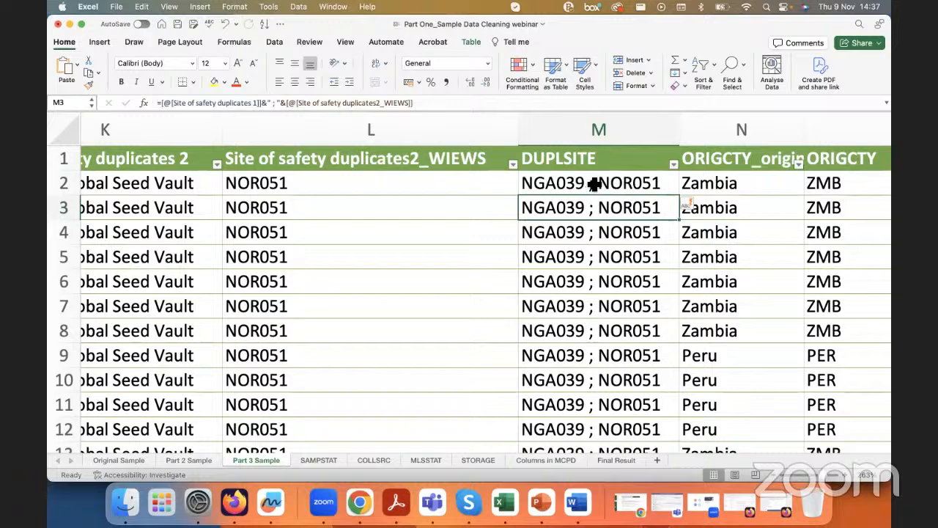
Step: Remove the spaces around the semicolon so the DUPLSITE formula joins the codes with ";" only
left_click(342, 103)
left_click(271, 103)
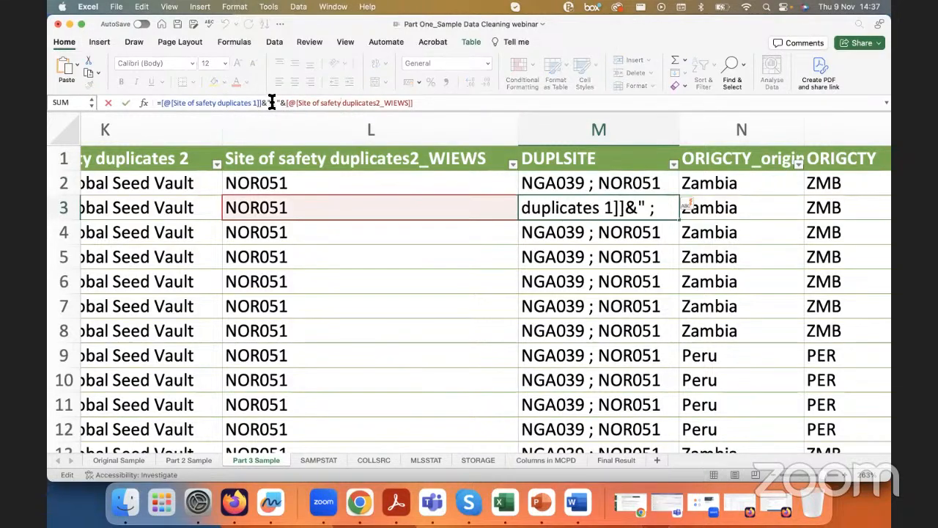
key("BackSpace")
key("Delete")
key("Return")
Step: Examine the combined DUPLSITE codes against the safety duplicate columns they are built from
left_click_drag(559, 190, 561, 401)
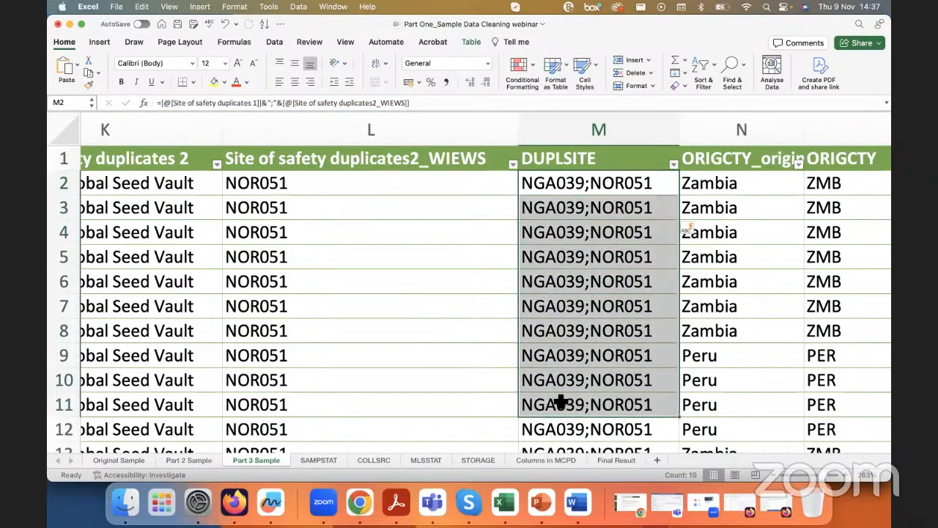
left_click(561, 401)
scroll(562, 398, "down", 5)
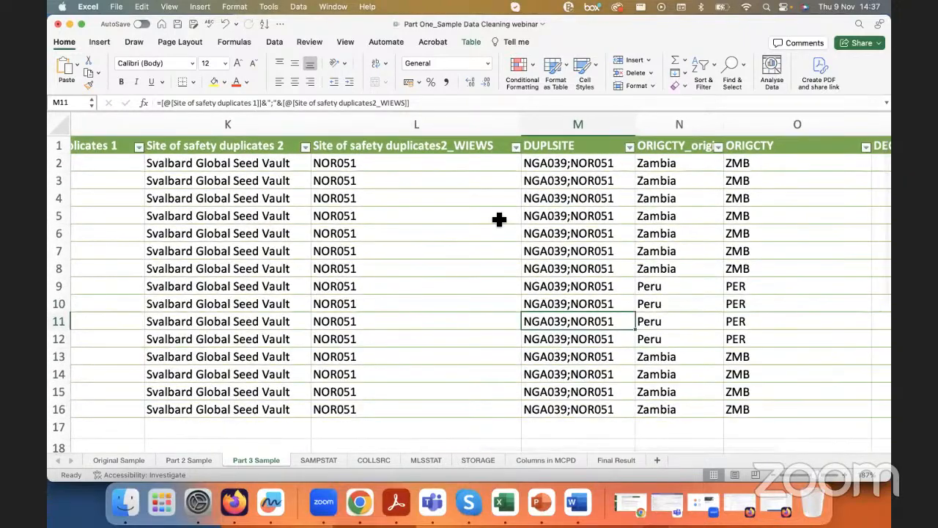
scroll(498, 218, "left", 3)
scroll(494, 217, "left", 5)
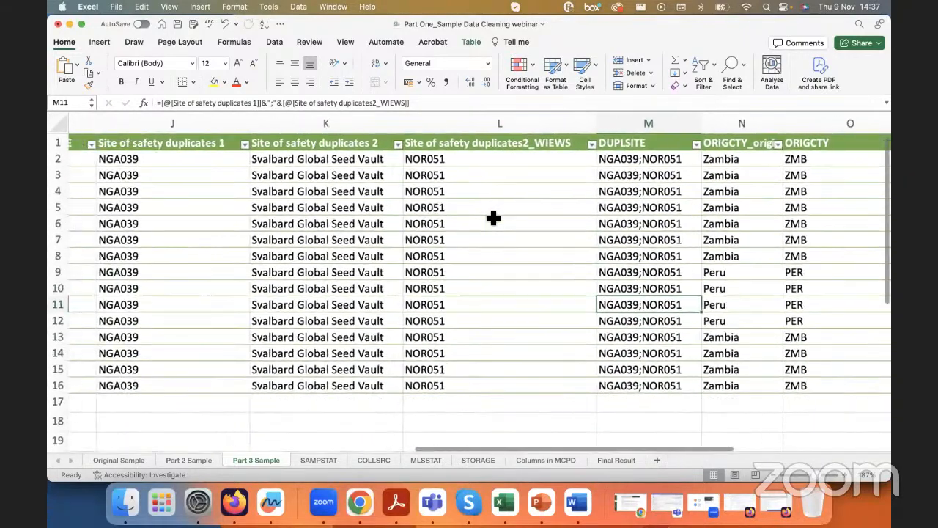
scroll(493, 222, "right", 1)
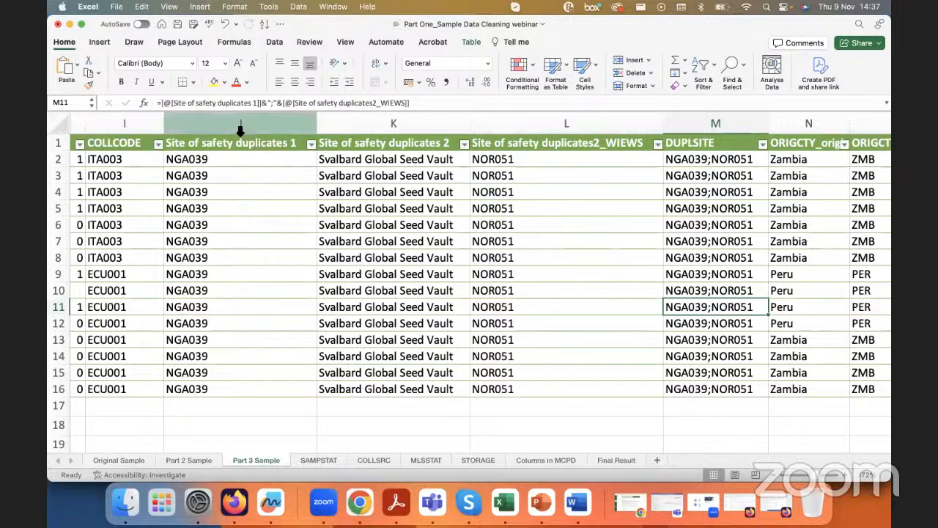
left_click_drag(685, 160, 687, 182)
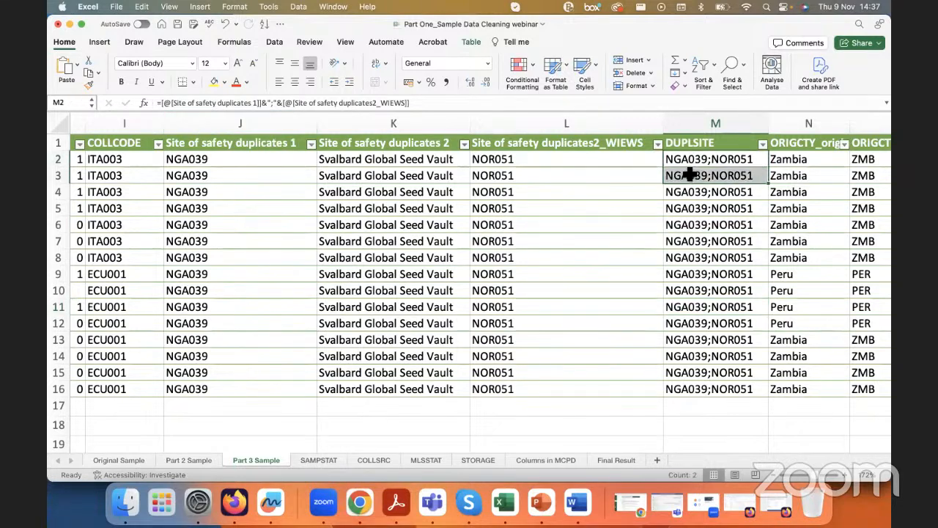
left_click(681, 193)
left_click(687, 224)
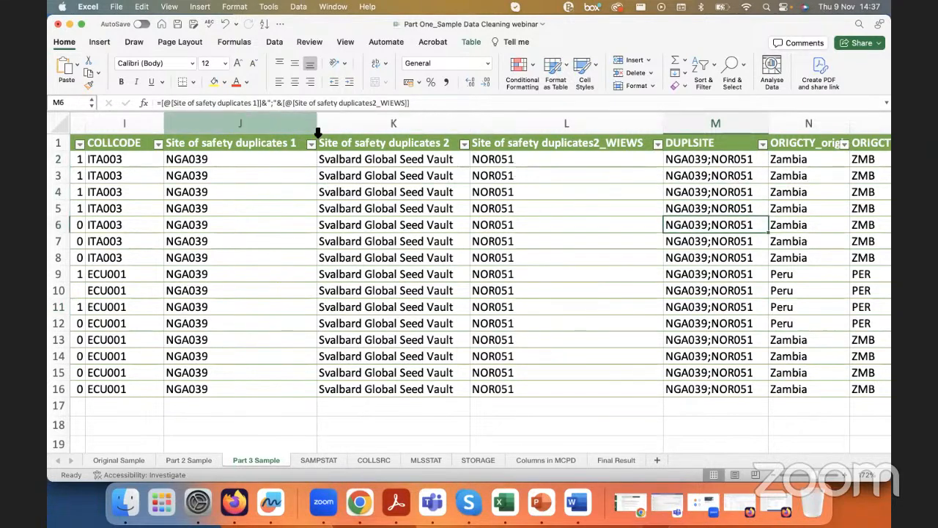
Step: Try to delete the three Site of safety duplicates source columns J to L and check how the DUPLSITE cells respond
left_click_drag(267, 129, 513, 139)
right_click(496, 188)
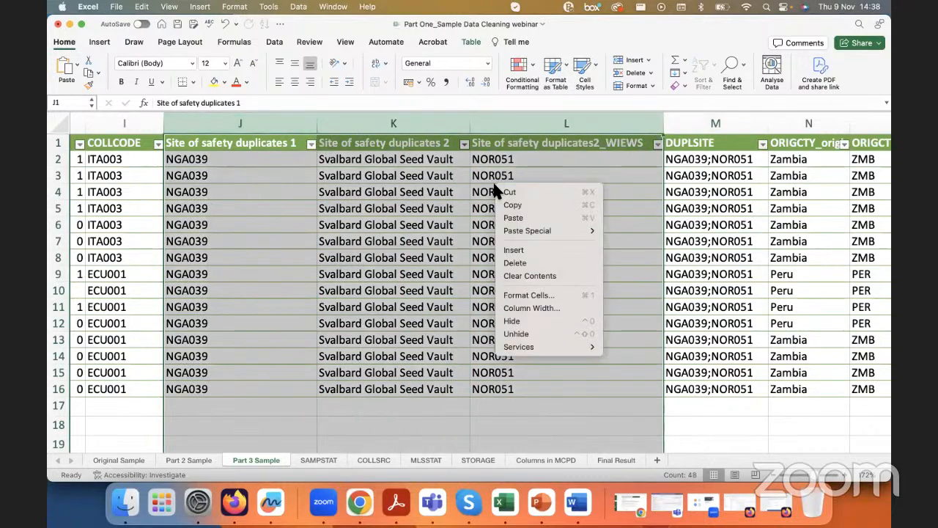
left_click(528, 258)
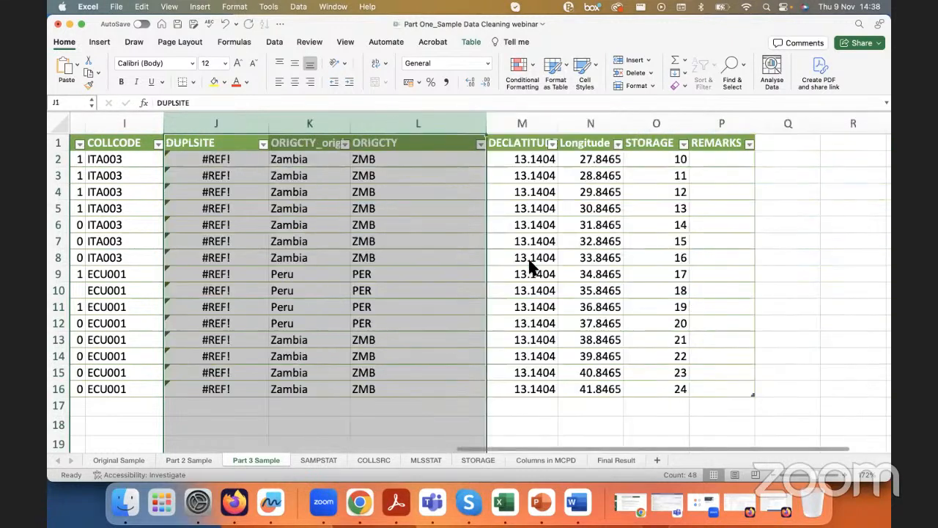
left_click(225, 145)
left_click(222, 125)
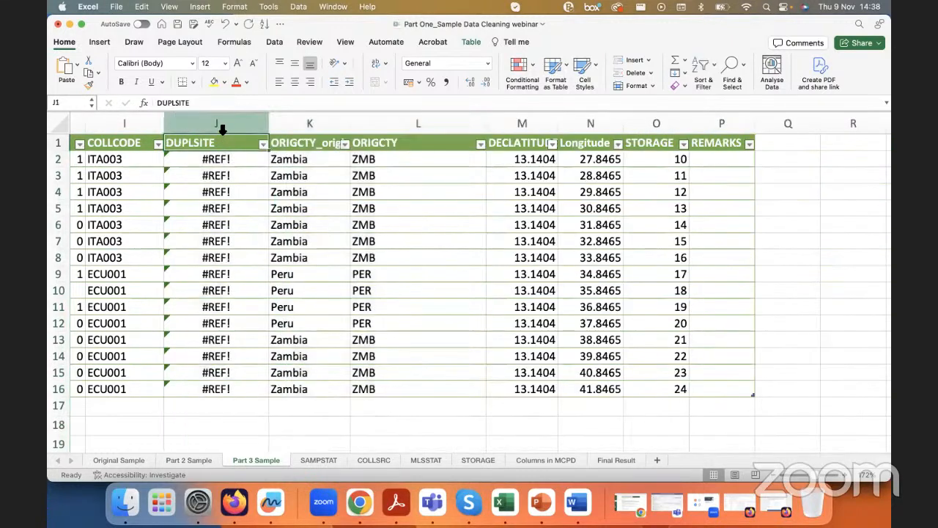
left_click(218, 232)
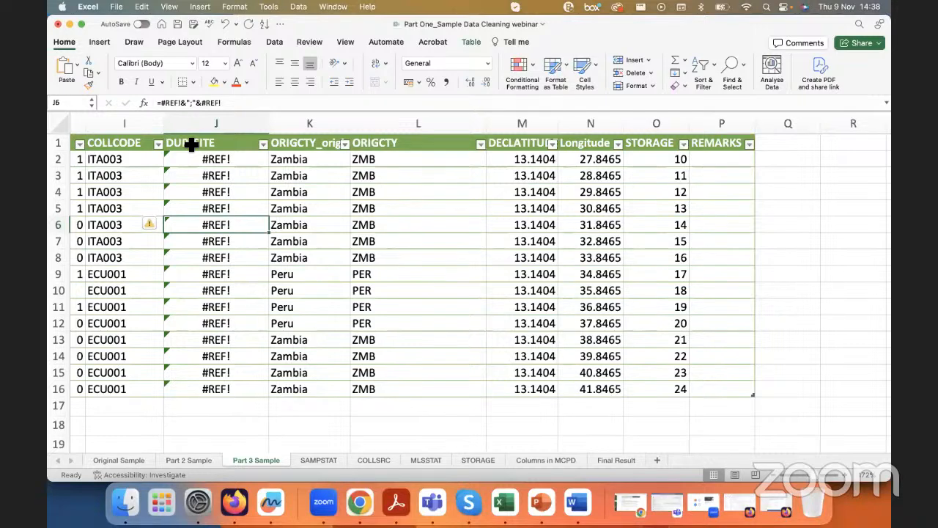
Step: Undo the deletion of the three safety duplicate source columns
key("cmd+z")
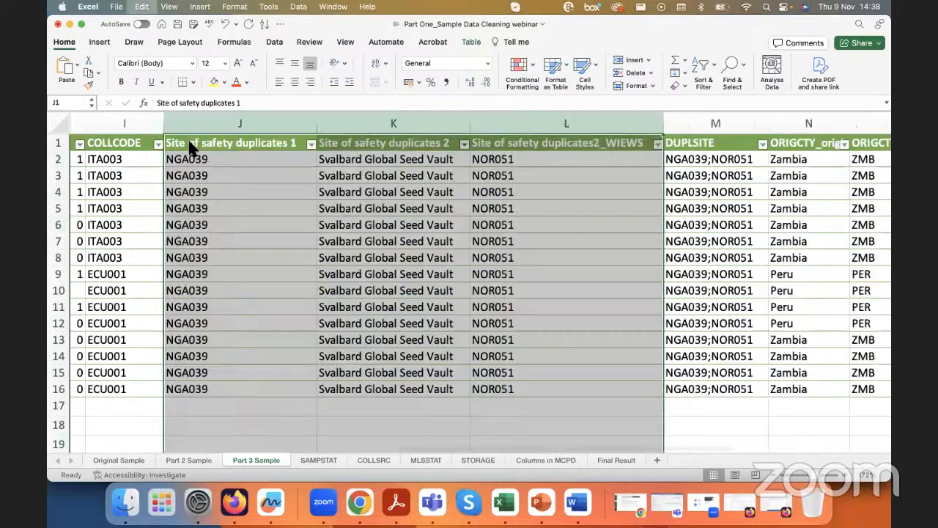
left_click(308, 180)
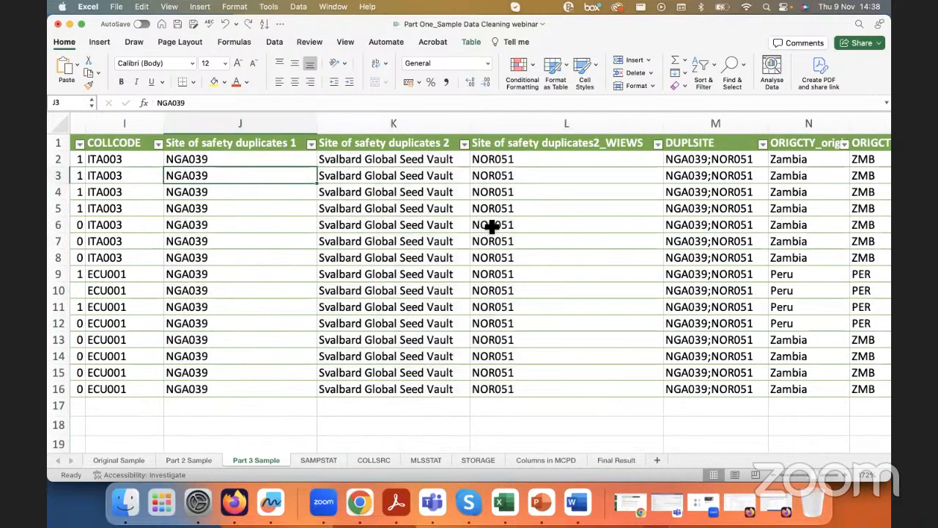
Step: Replace the DUPLSITE formulas in M2:M16 with their plain values in place, and check the contents of one cell
scroll(487, 224, "right", 3)
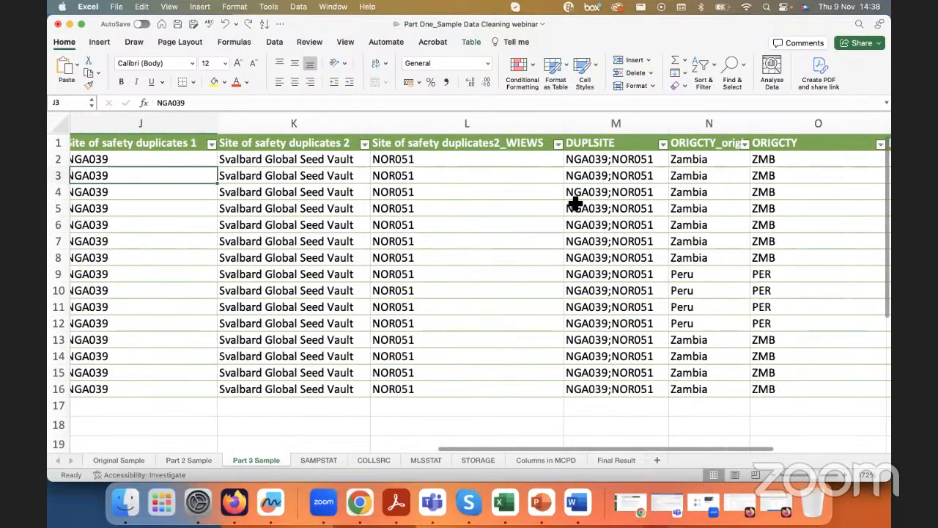
scroll(575, 204, "right", 3)
left_click(540, 160)
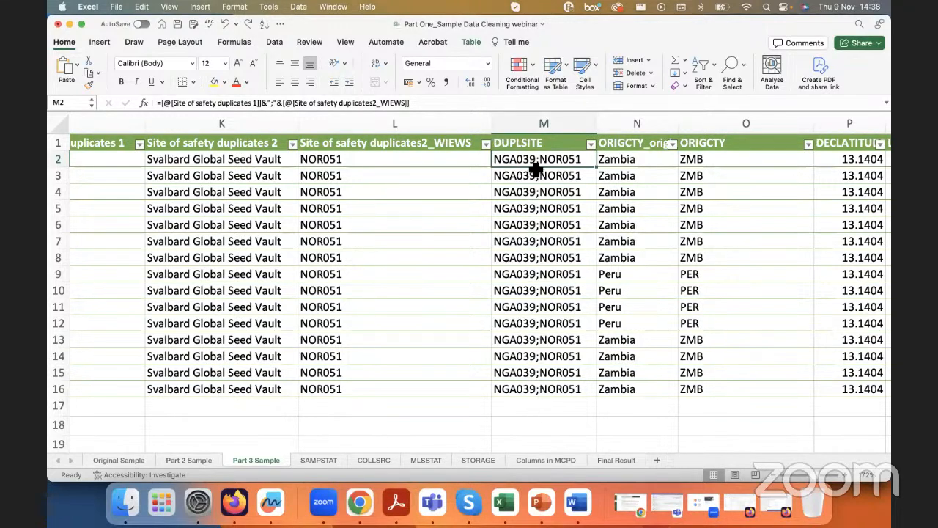
key("ctrl+shift+Down")
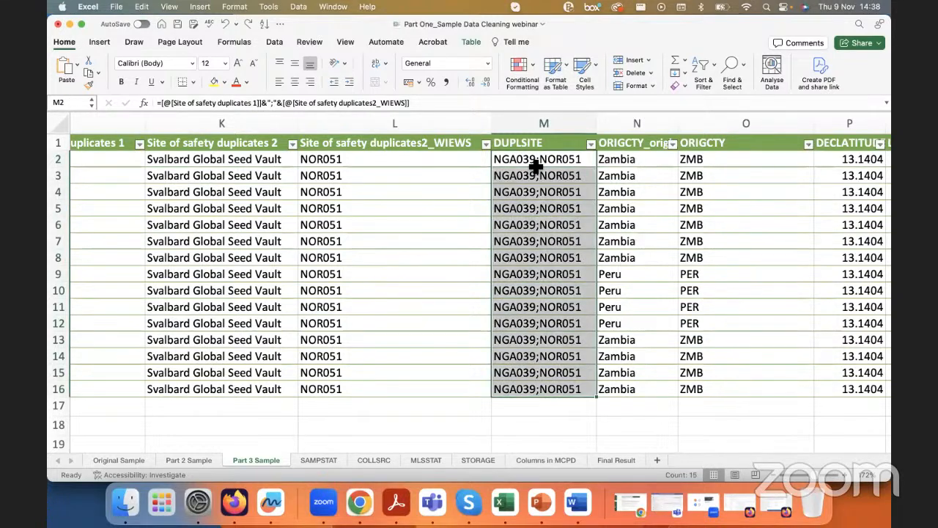
key("super+c")
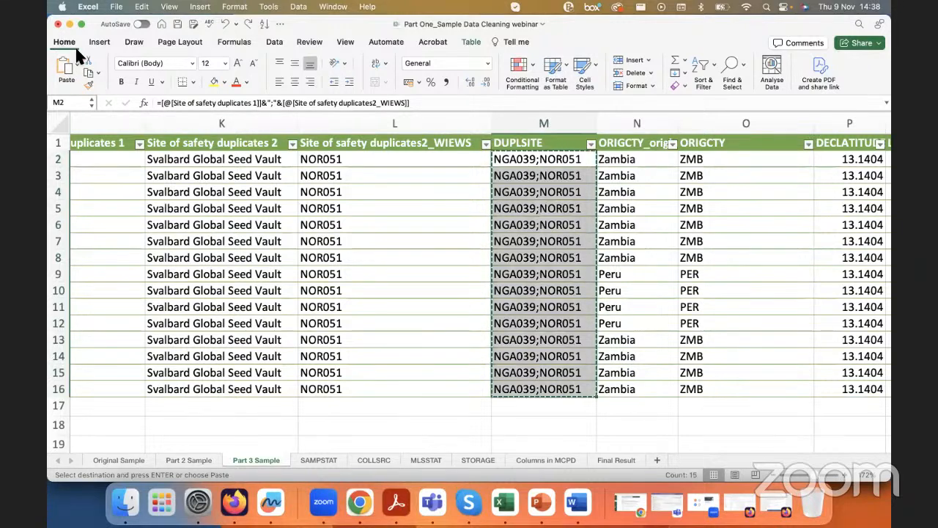
left_click(77, 68)
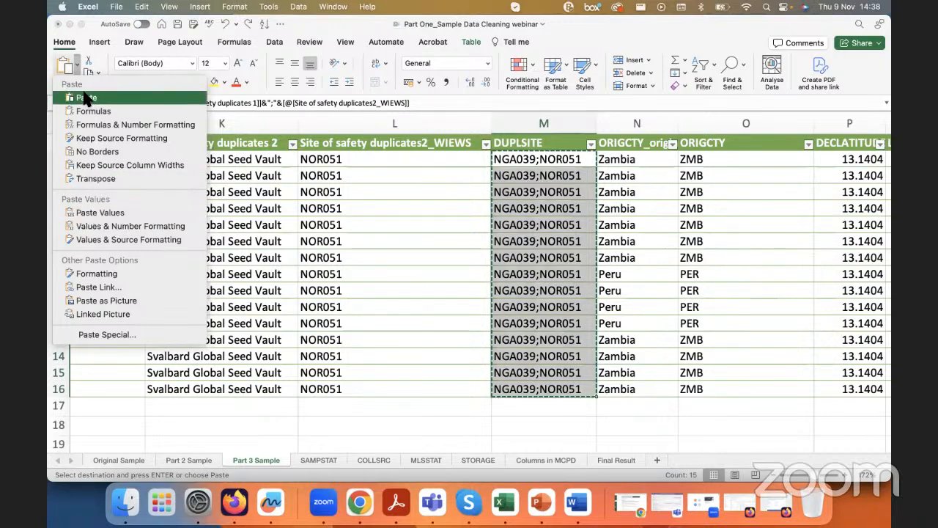
left_click(93, 213)
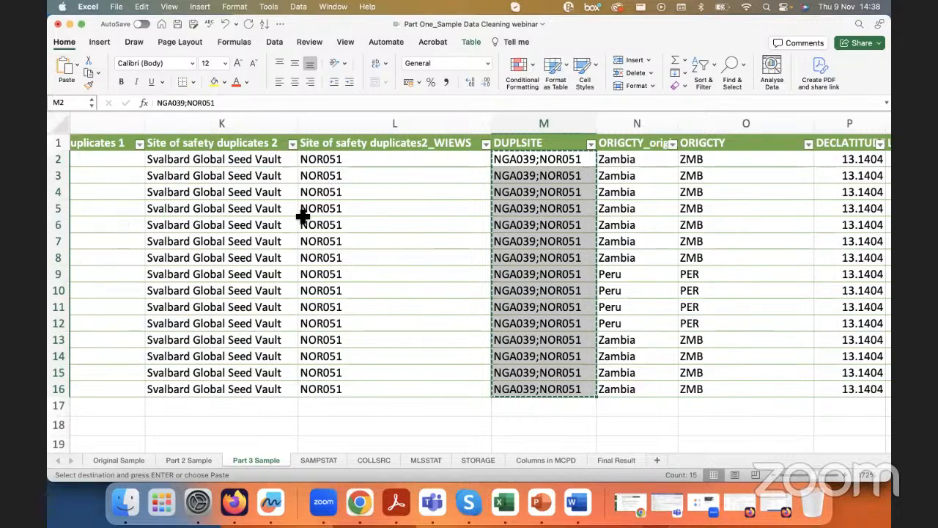
left_click(519, 191)
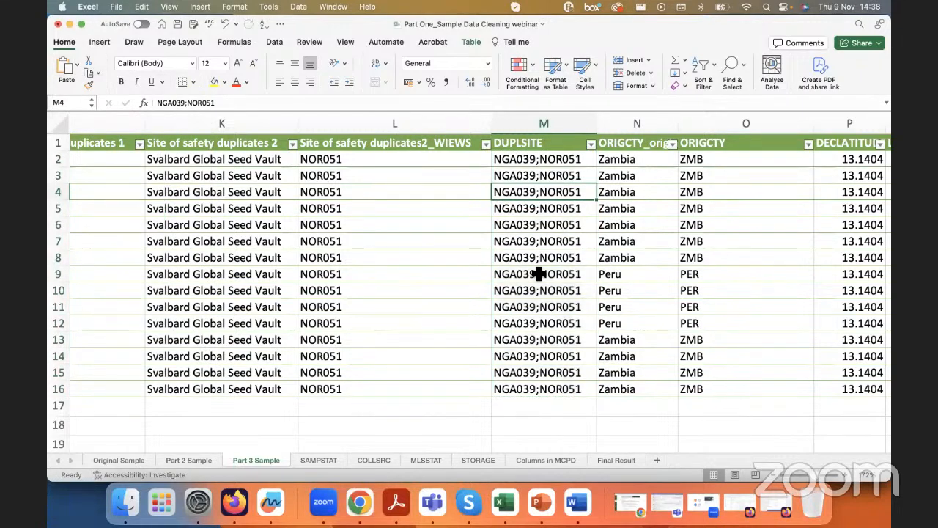
left_click_drag(220, 103, 155, 103)
left_click(233, 104)
left_click_drag(233, 104, 152, 102)
Step: Delete the Site of safety duplicates 2 and Site of safety duplicates2_WIEWS columns, and select the DUPLSITE column to check its values
left_click(315, 164)
left_click(363, 129)
left_click_drag(363, 129, 185, 126)
right_click(187, 128)
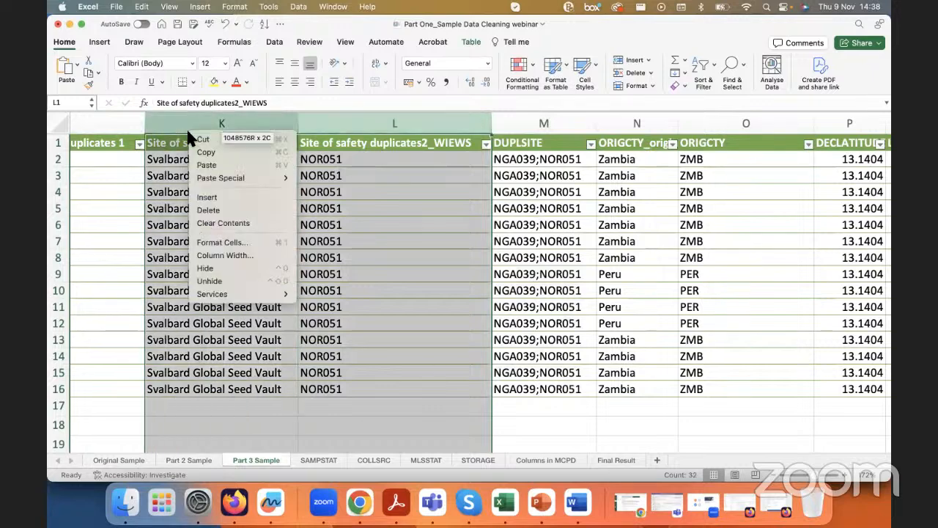
left_click(238, 213)
left_click(191, 225)
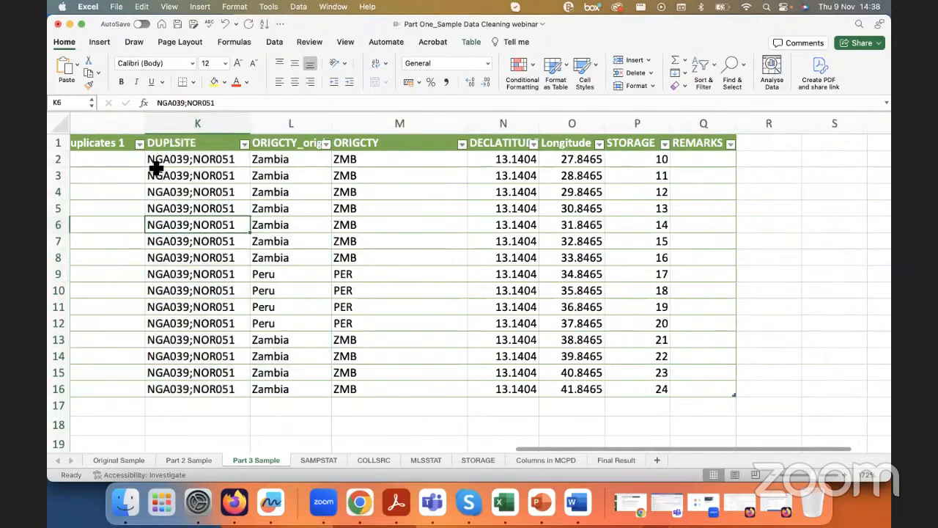
scroll(157, 151, "left", 1)
left_click(220, 124)
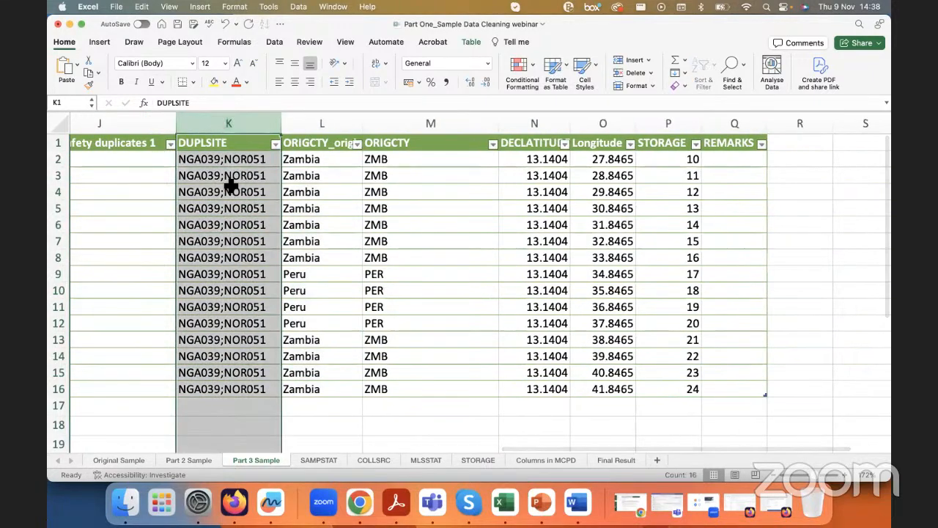
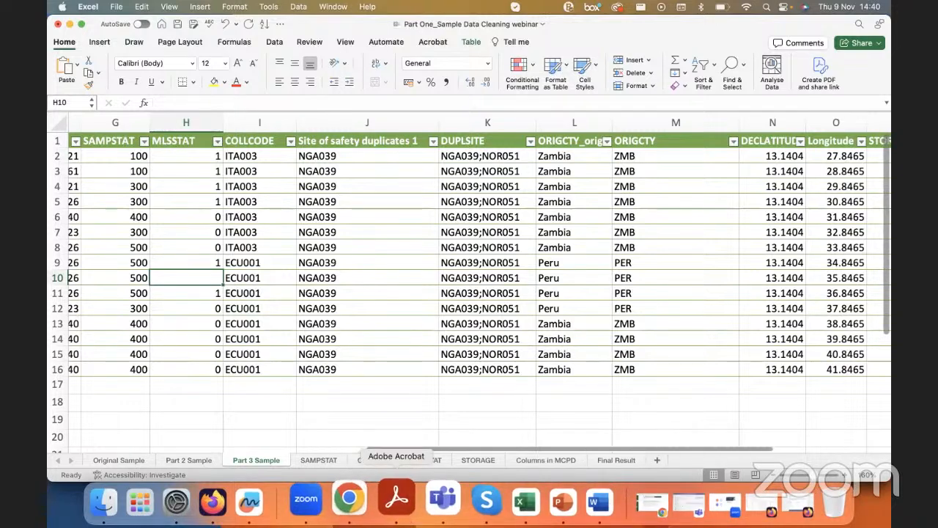
Step: Switch to the multi-crop passport descriptors document in Acrobat and search it for "blanks"
left_click(396, 501)
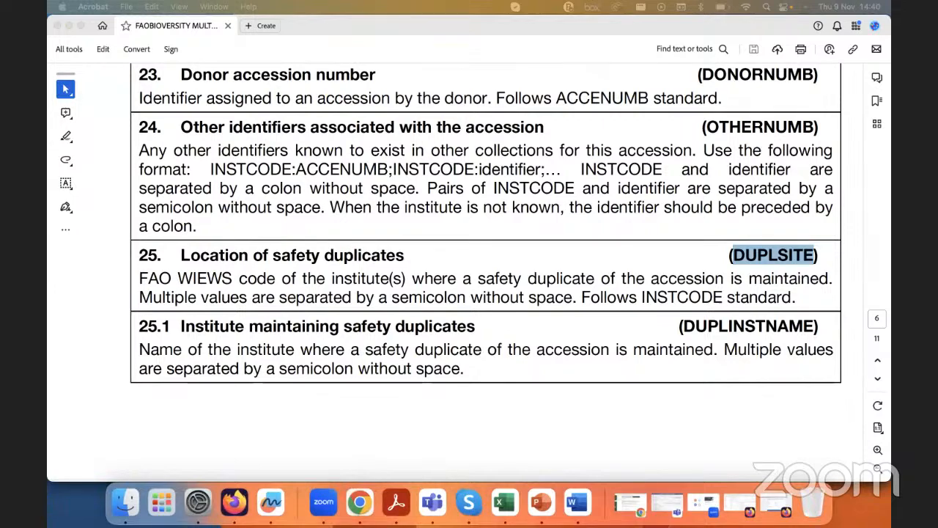
left_click(493, 349)
scroll(553, 227, "up", 2)
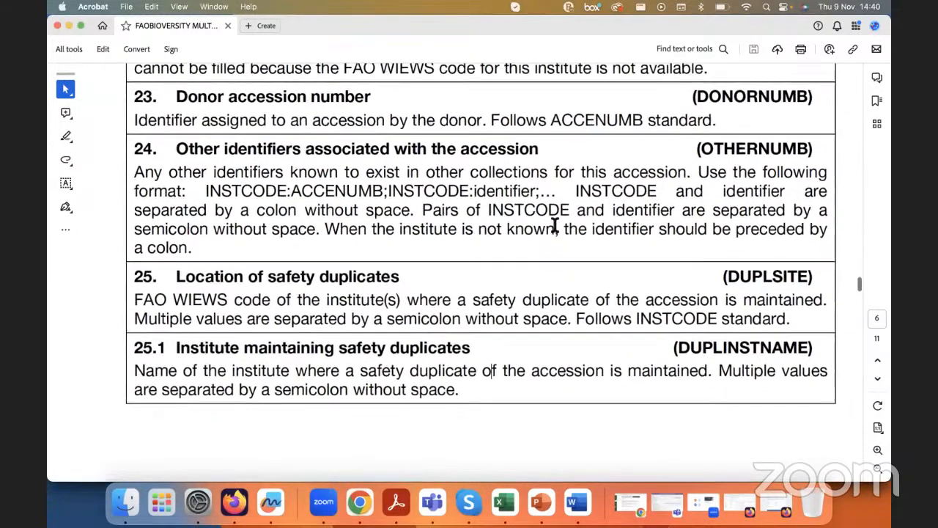
scroll(554, 226, "down", 3)
scroll(555, 227, "up", 5)
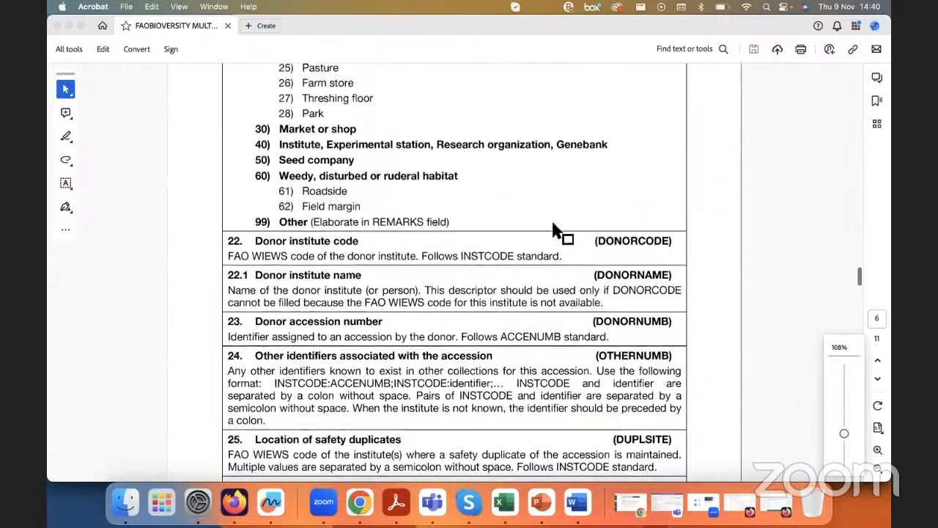
key("super+f")
type("bla")
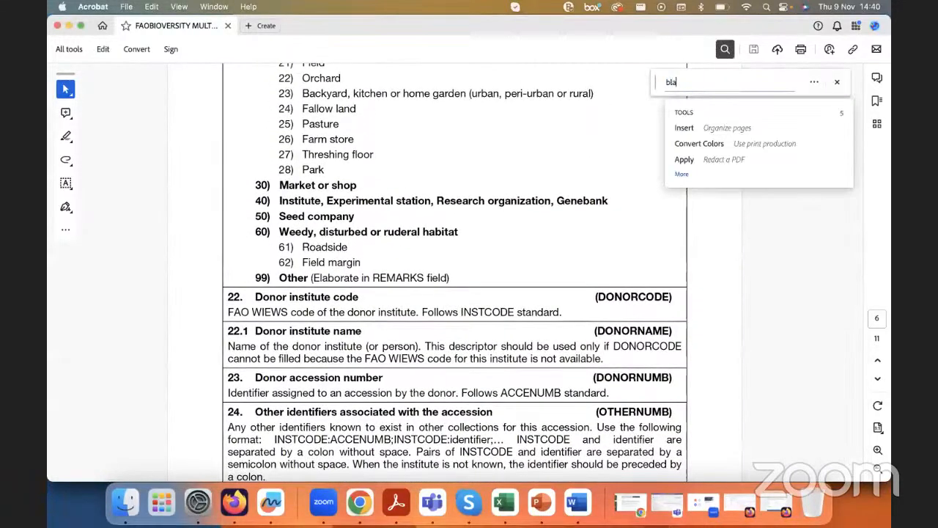
type("nks")
key("Return")
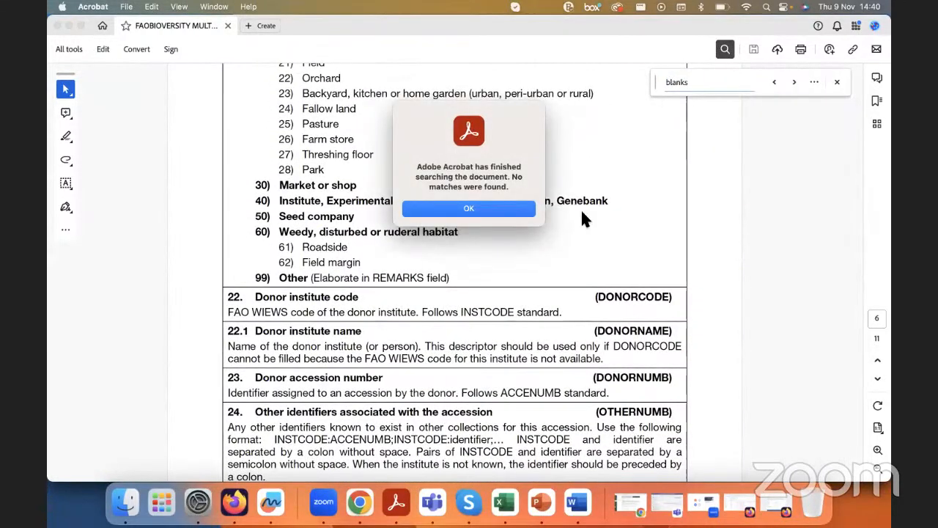
left_click(469, 209)
Step: Search the document for "blank" and close the search
key("BackSpace")
key("Return")
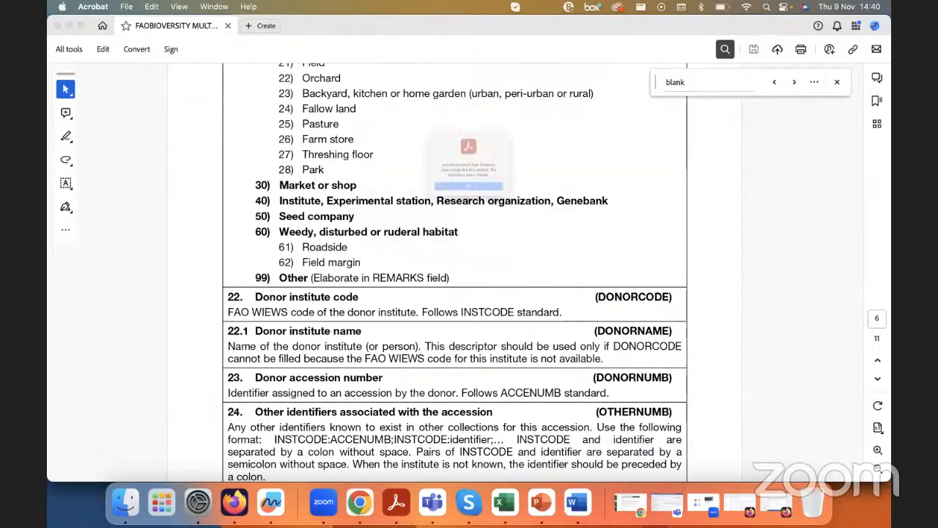
left_click(469, 209)
left_click(836, 84)
Step: Go to the Common formatting rules on page 1 and search for "null" in the document
scroll(649, 266, "up", 15)
scroll(775, 222, "up", 5)
left_click_drag(861, 169, 861, 107)
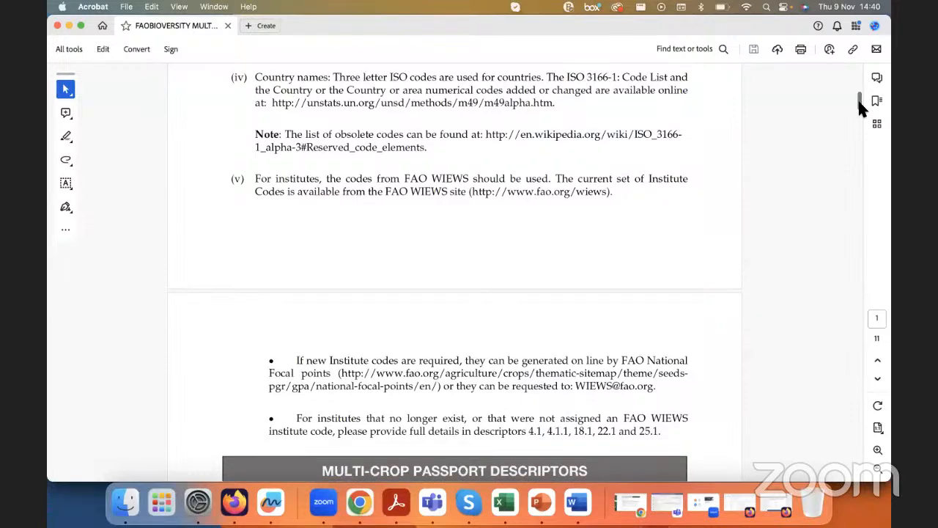
left_click_drag(860, 101, 860, 93)
key("super+f")
type("null")
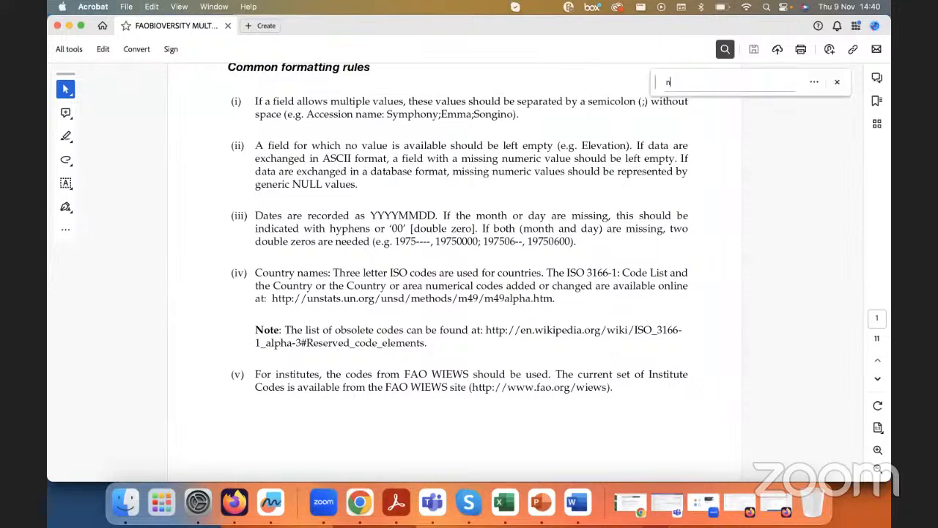
key("Return")
left_click_drag(293, 184, 323, 185)
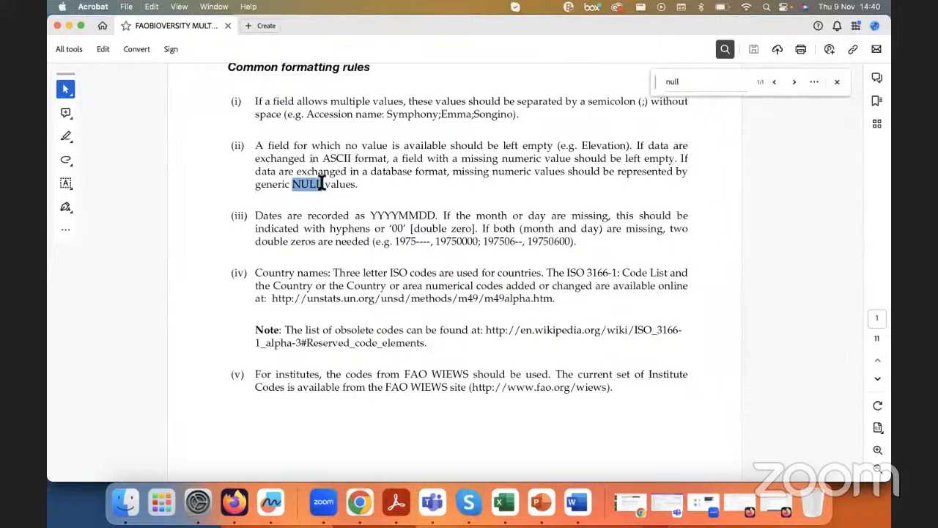
left_click(524, 160)
left_click(835, 83)
Step: Examine the Common formatting rules heading and the part of rule (ii) on empty fields and ASCII format
scroll(223, 196, "up", 1)
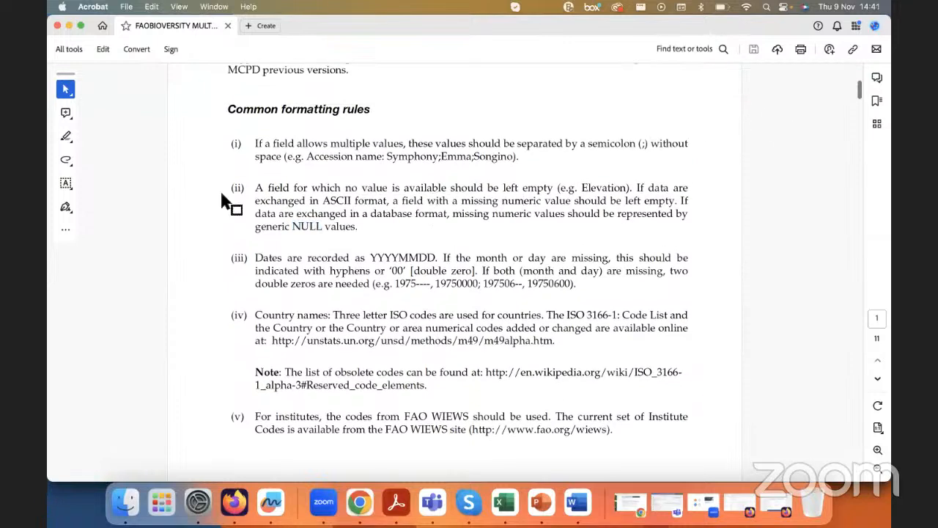
left_click_drag(227, 109, 383, 107)
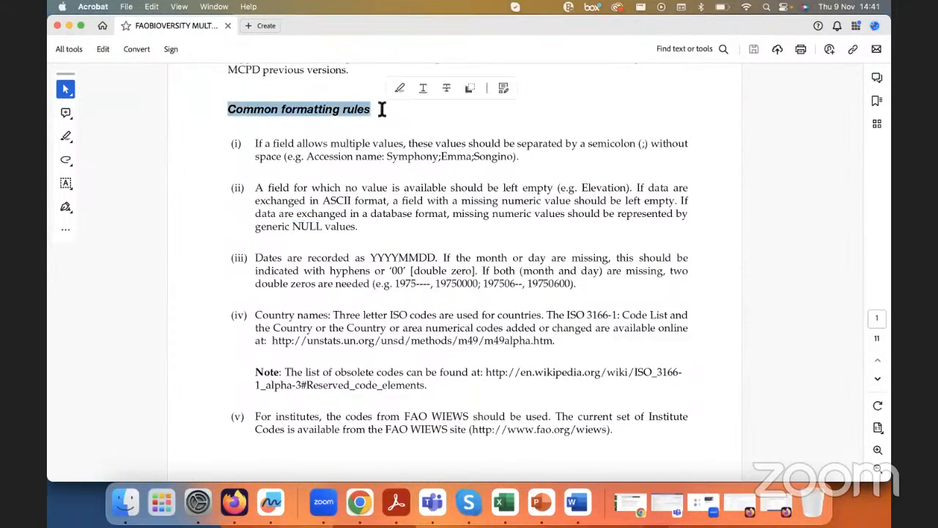
left_click_drag(266, 188, 423, 200)
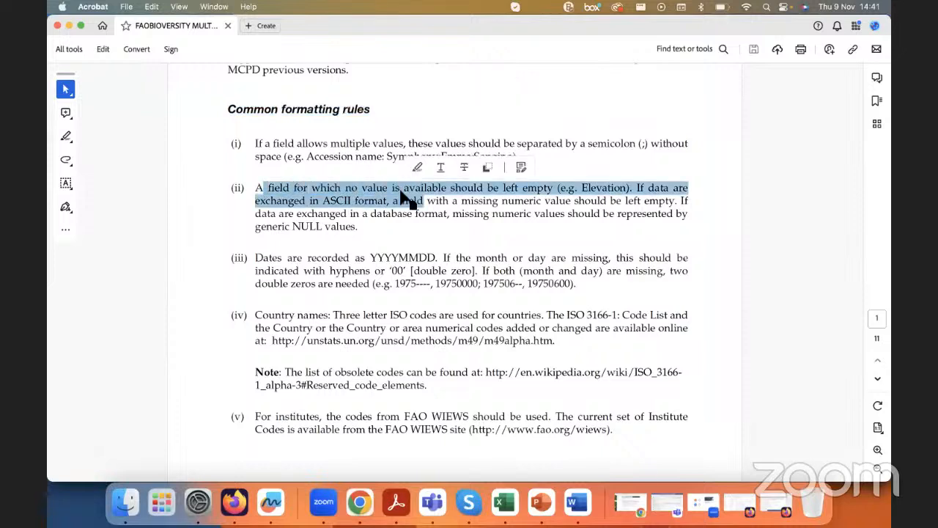
left_click(498, 189)
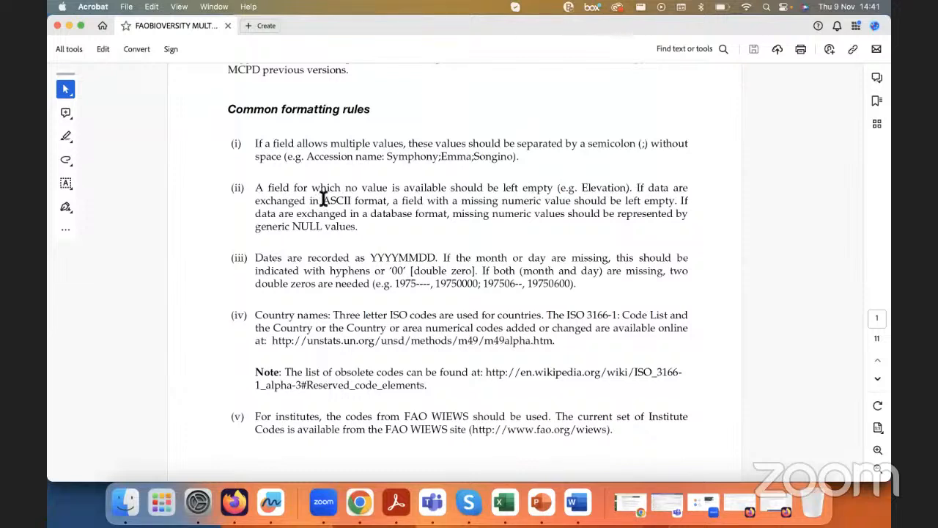
left_click_drag(326, 200, 387, 202)
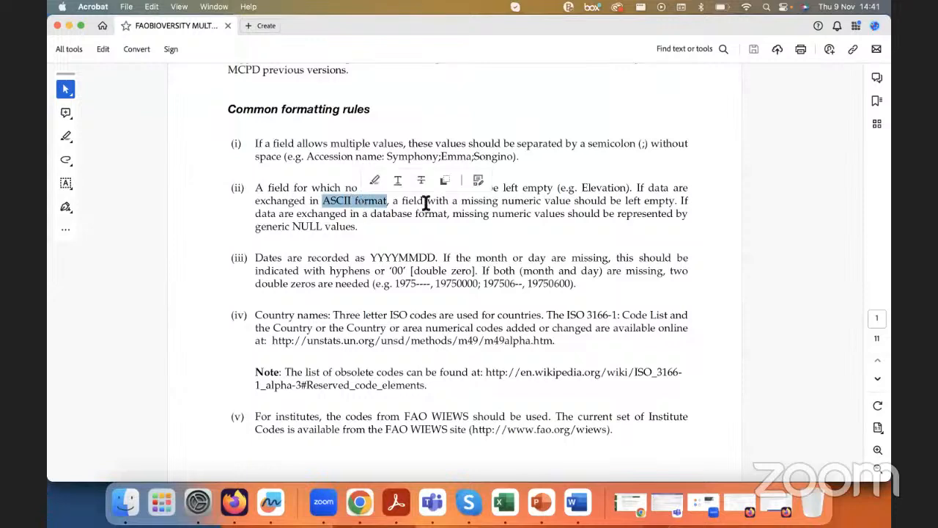
left_click(429, 201)
left_click_drag(607, 201, 454, 213)
left_click(646, 214)
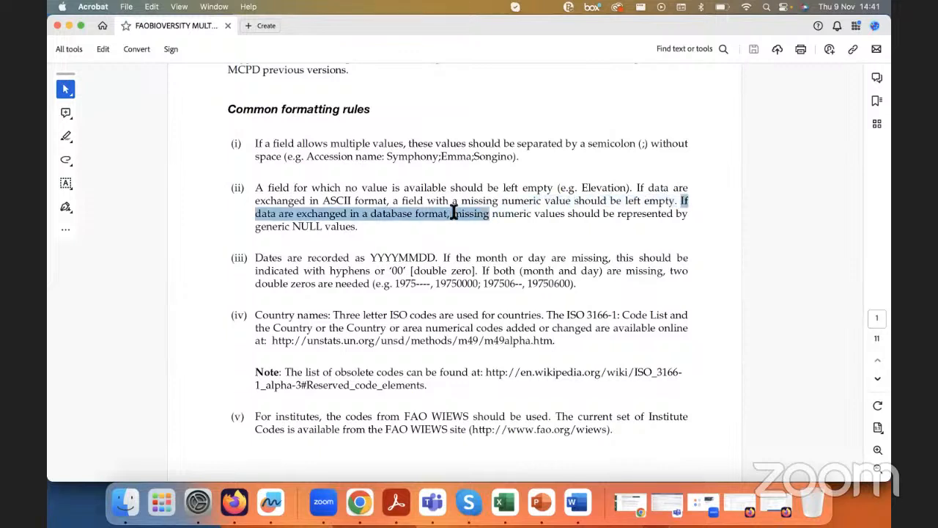
Step: Read what rule (ii) says about missing values in database format, highlighting "database", "left empty" and "NULL"
left_click(454, 212)
left_click_drag(457, 213, 360, 227)
double_click(305, 227)
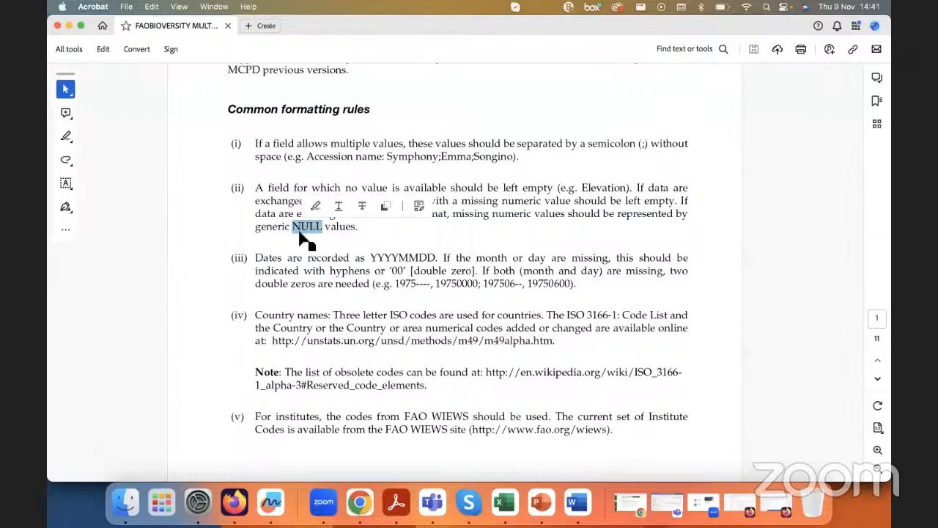
left_click(313, 239)
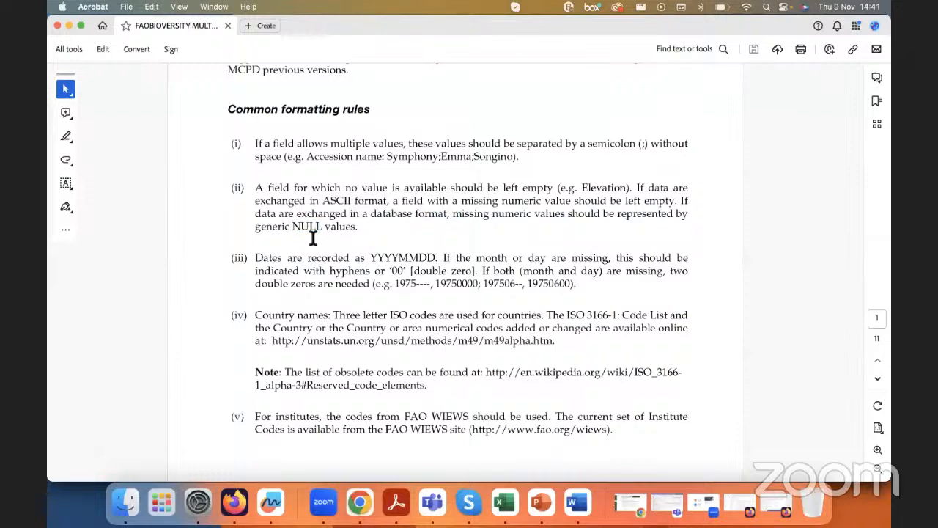
left_click_drag(370, 214, 412, 215)
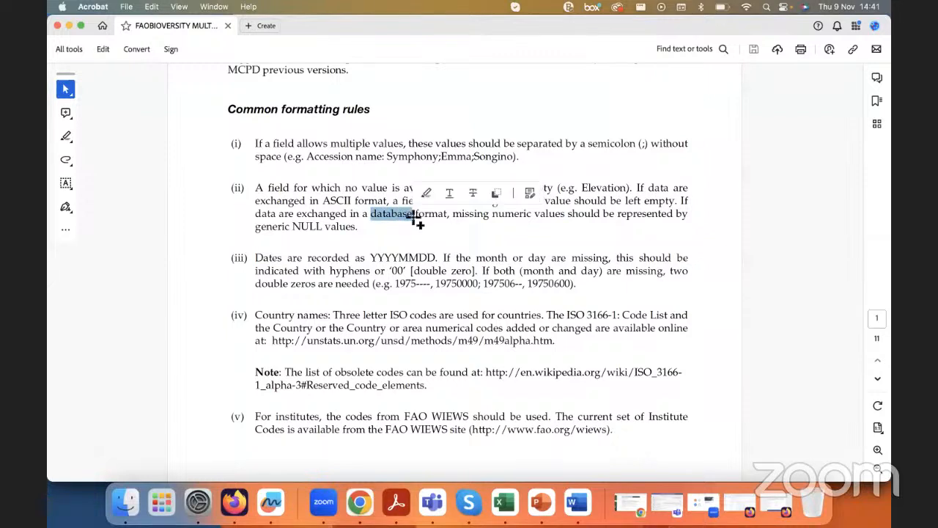
left_click(370, 229)
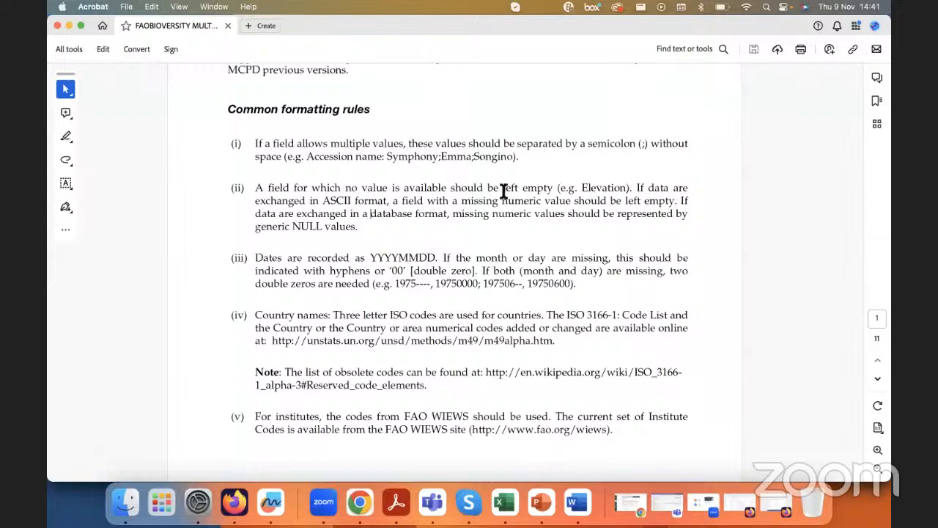
left_click_drag(503, 188, 551, 188)
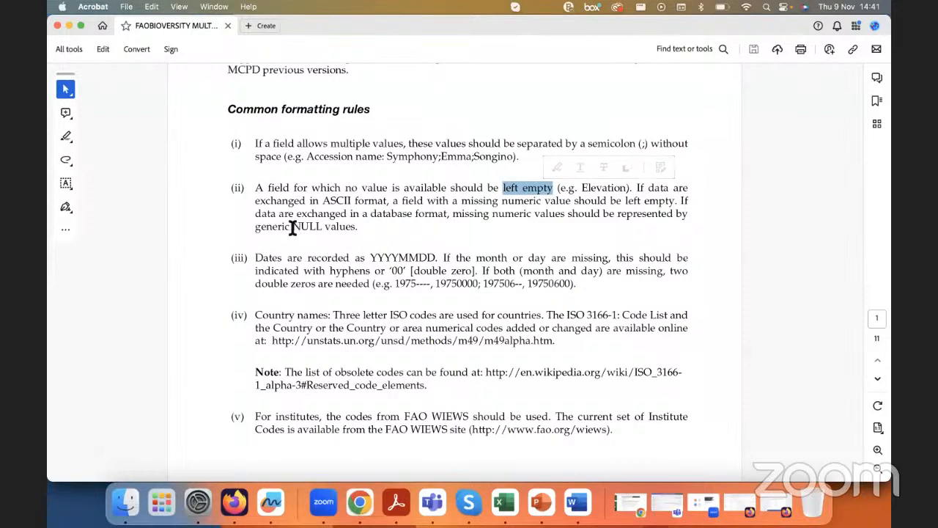
left_click_drag(291, 227, 323, 230)
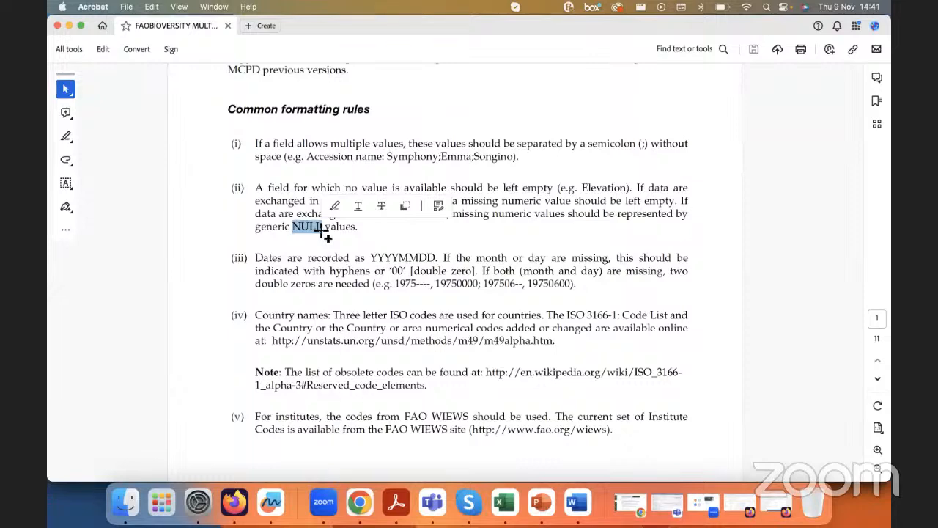
Step: Switch back to the Excel workbook and inspect the Part 3 Sample table around the MLSSTAT column for empty cells
left_click(502, 501)
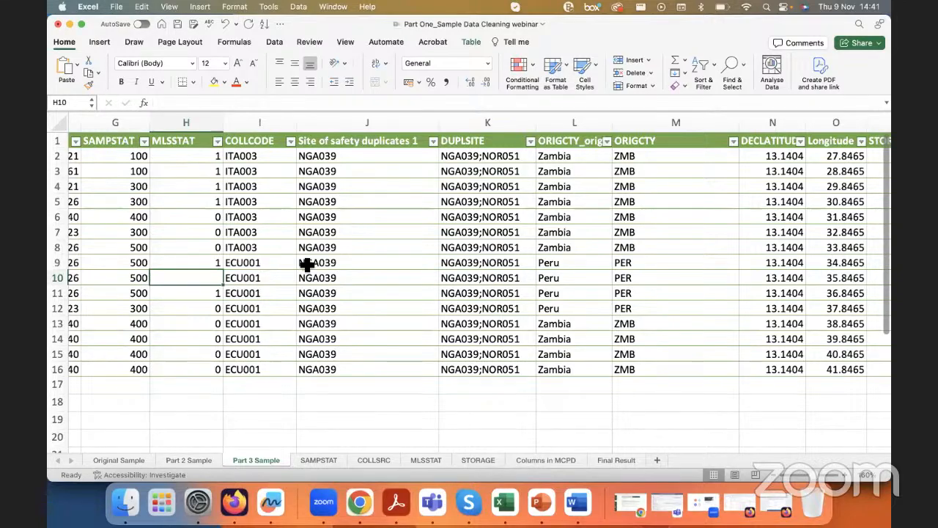
scroll(308, 264, "down", 2)
scroll(307, 265, "left", 3)
scroll(307, 265, "left", 8)
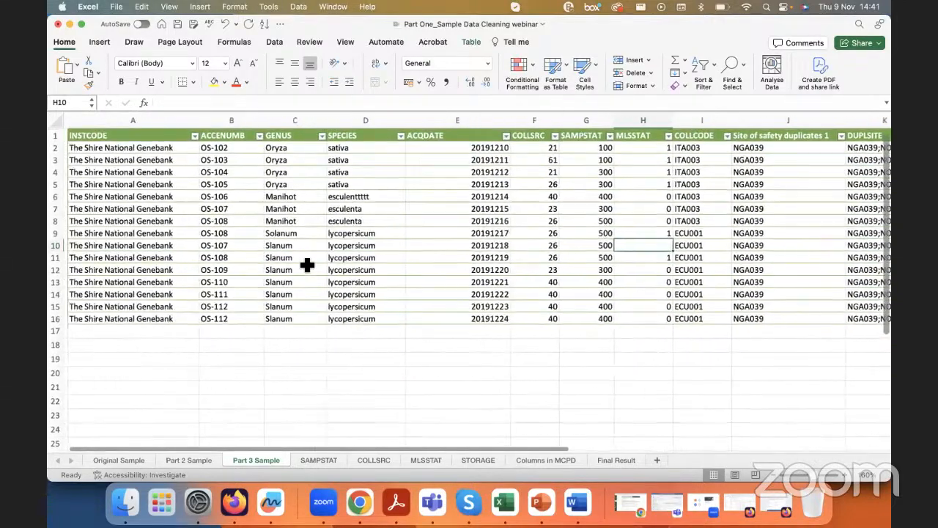
left_click(465, 206)
left_click(632, 239)
scroll(634, 239, "right", 1)
scroll(634, 238, "up", 4)
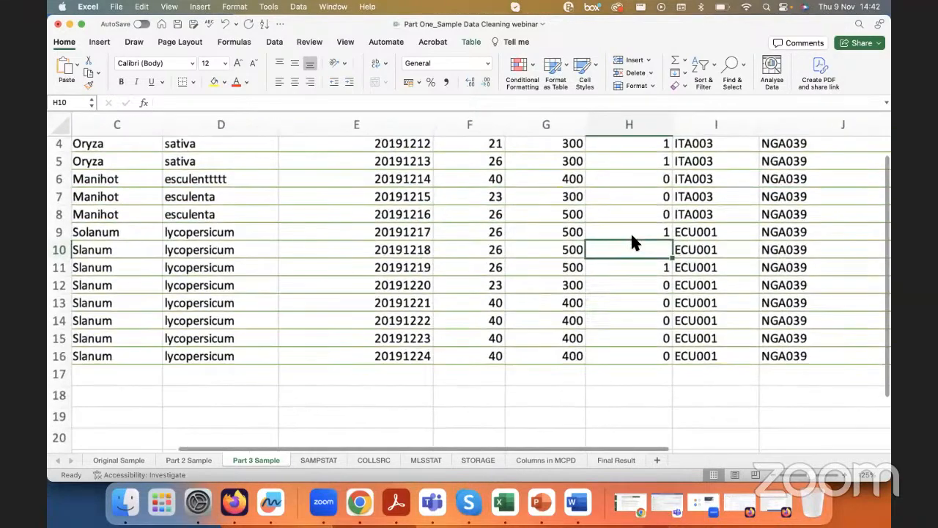
scroll(636, 256, "right", 3)
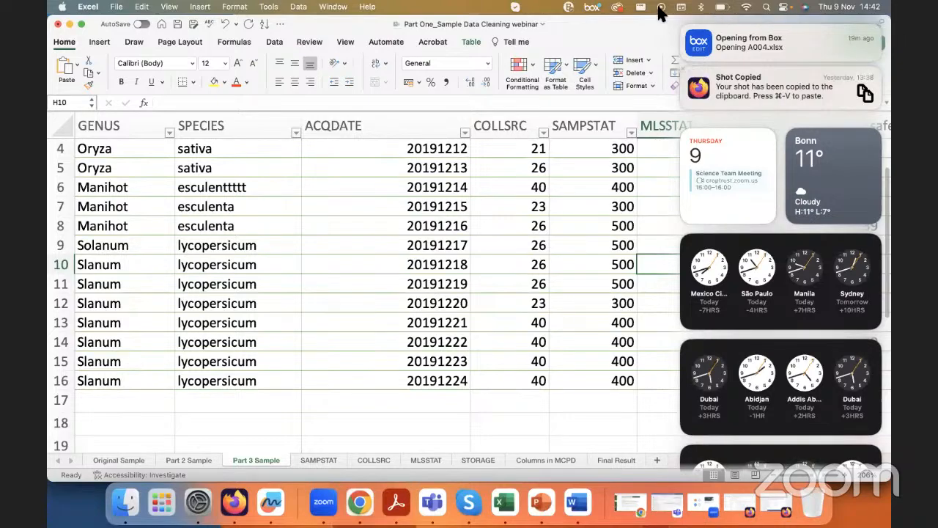
left_click(130, 20)
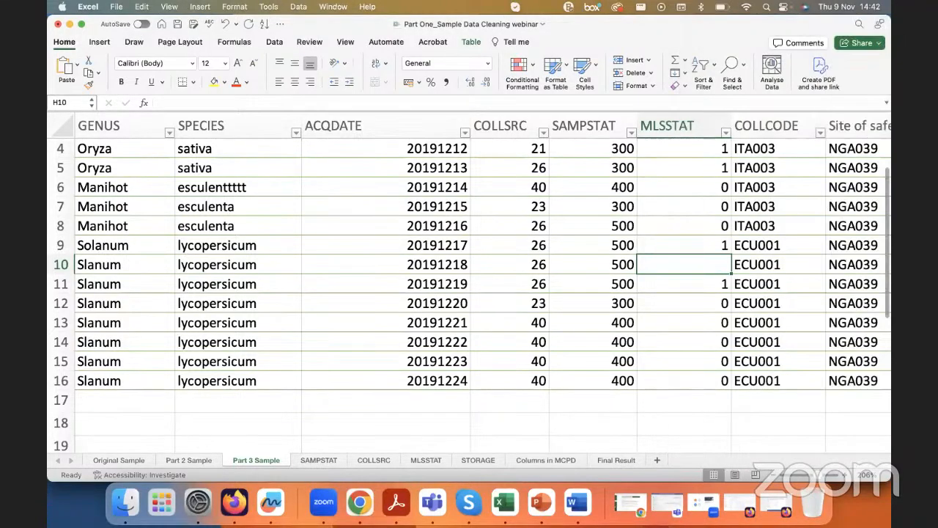
Step: Inspect the remaining columns of the Part 3 Sample table and examine the cells of the REMARKS column for missing values
scroll(503, 310, "right", 3)
scroll(520, 278, "right", 10)
scroll(521, 278, "up", 2)
scroll(762, 154, "left", 2)
scroll(762, 154, "down", 1)
left_click_drag(795, 151, 804, 360)
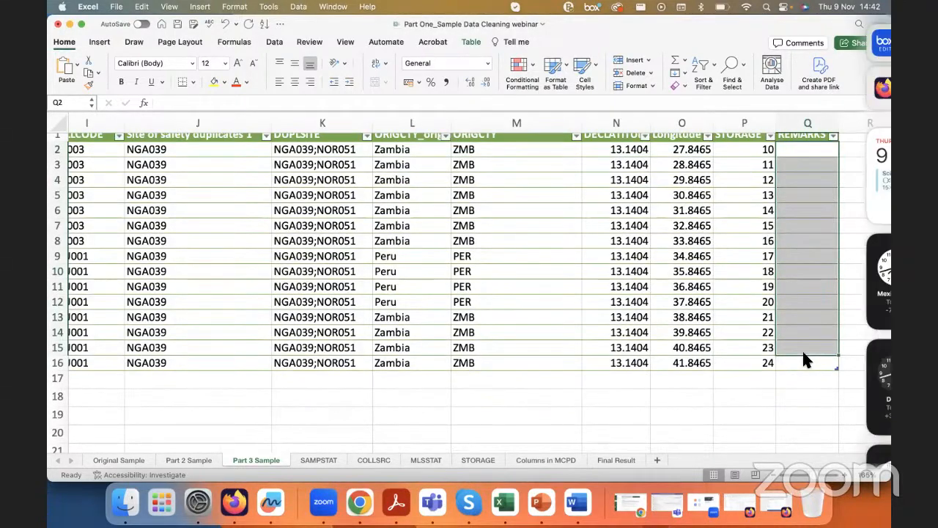
left_click(761, 318)
scroll(789, 343, "right", 2)
scroll(789, 342, "up", 1)
left_click(745, 255)
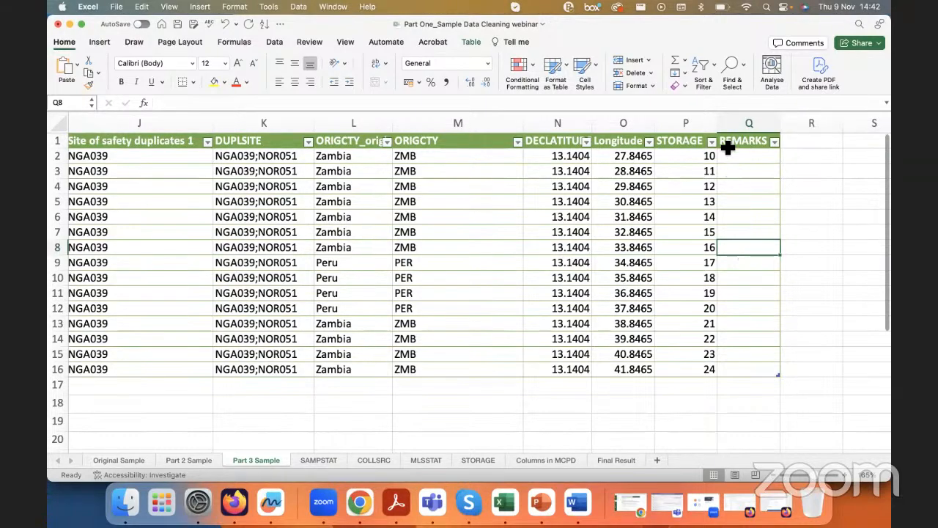
Step: Select the blank cells of the Part 3 Sample sheet using Go to Special with the Blanks option, and review the selection
scroll(723, 142, "down", 2)
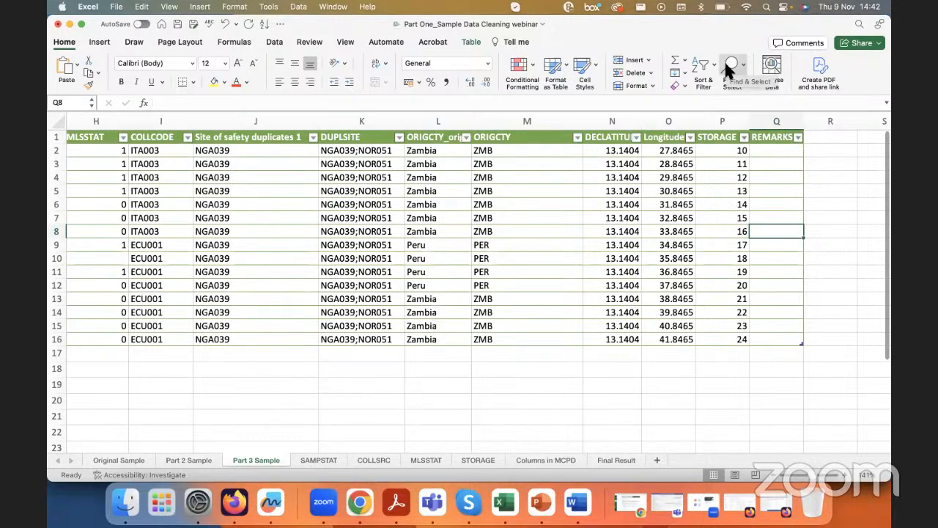
left_click(729, 67)
left_click(747, 65)
left_click(735, 63)
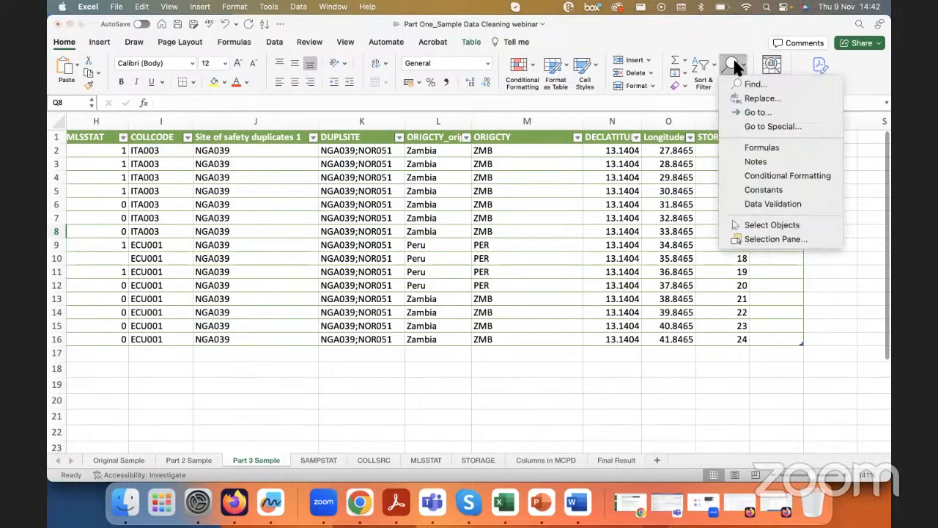
left_click(763, 127)
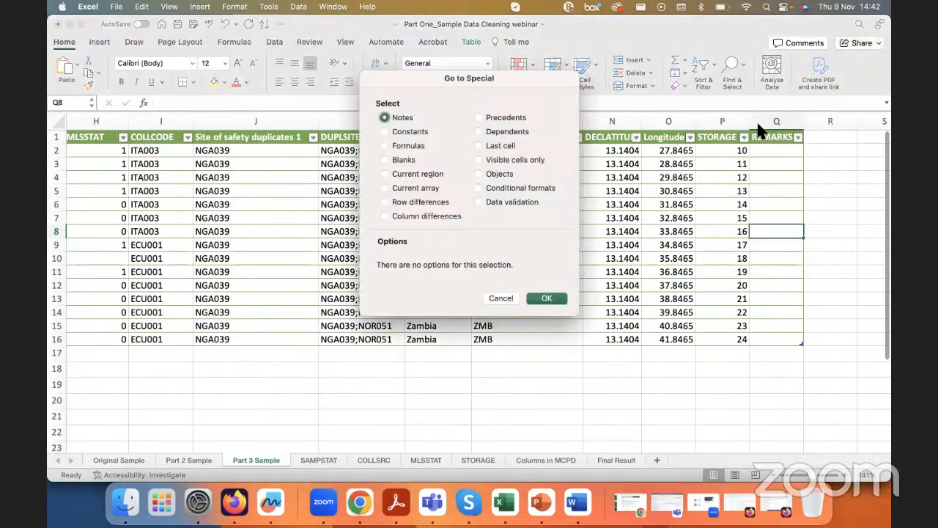
left_click(385, 159)
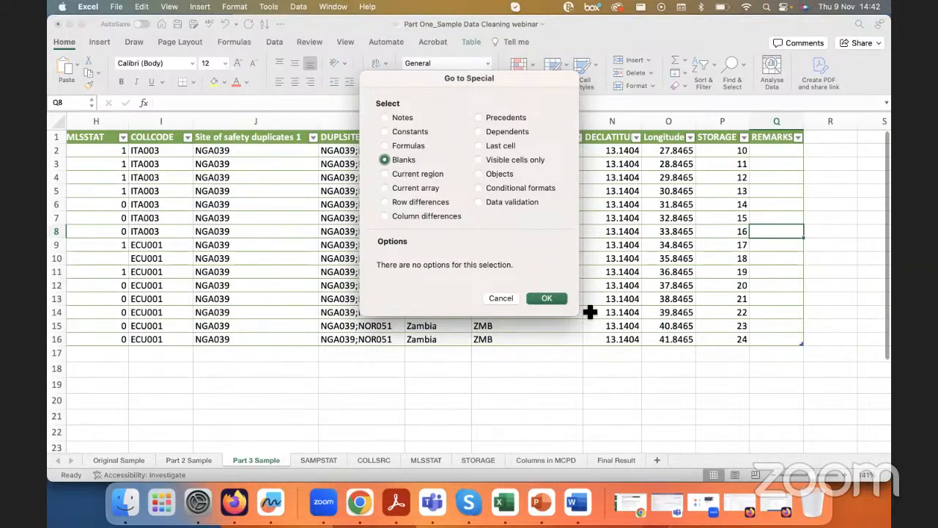
left_click(546, 298)
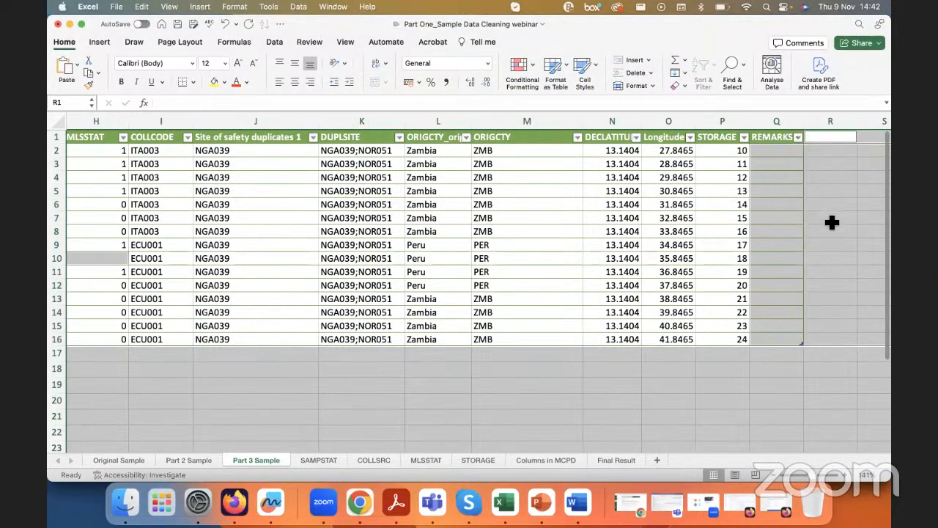
scroll(403, 400, "down", 2)
scroll(402, 401, "down", 3)
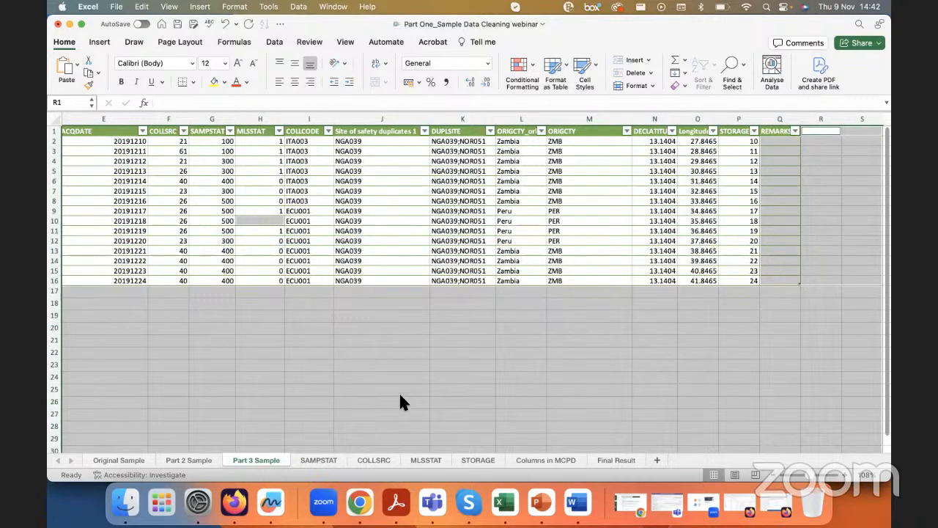
Step: Select the entire Part 3 Sample table and pick out only its blank cells using Go to Special with the Blanks option
left_click(411, 183)
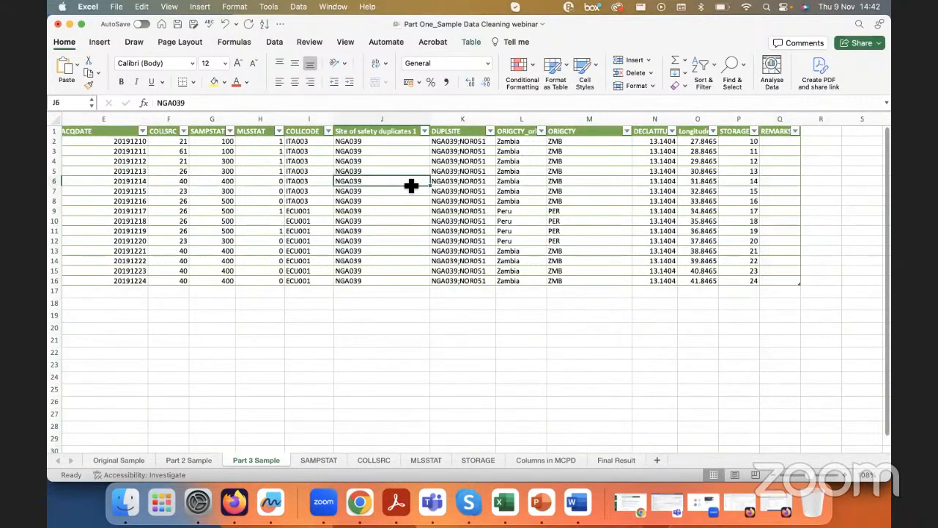
key("super+a")
key("super+a")
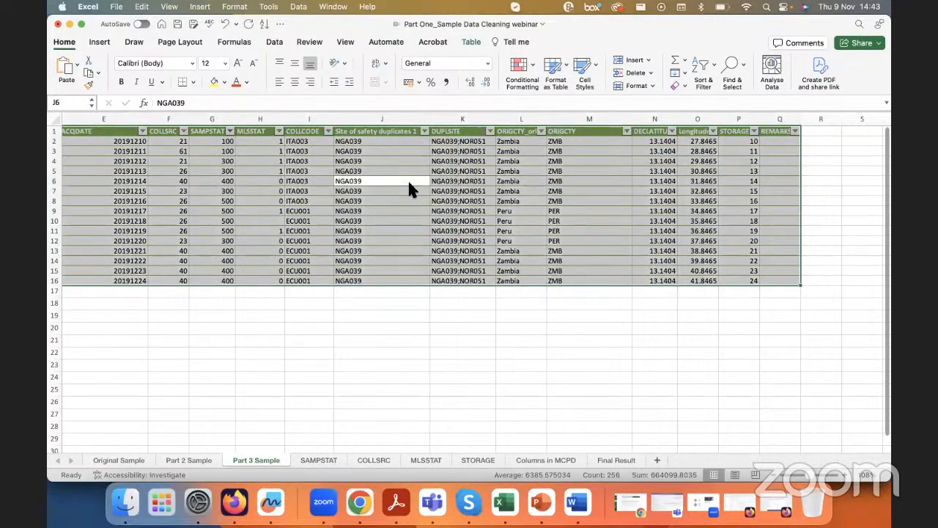
left_click(731, 66)
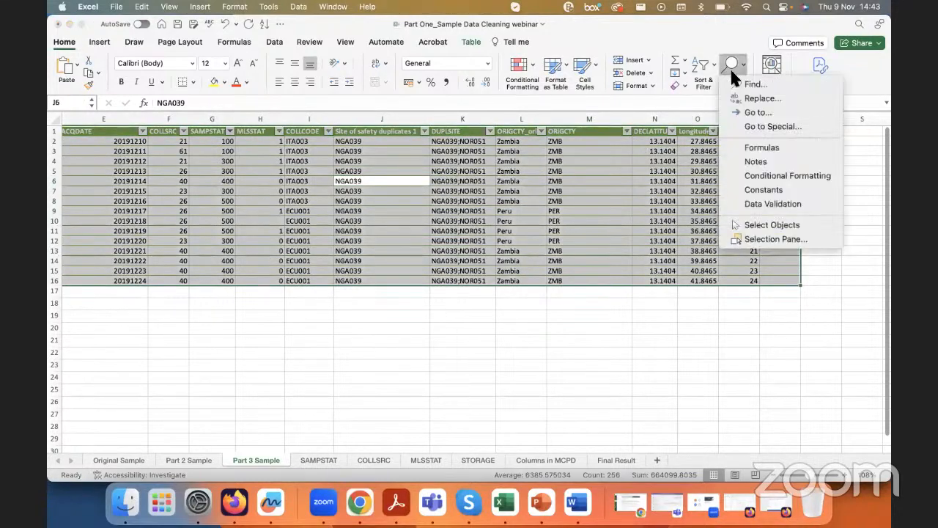
left_click(749, 128)
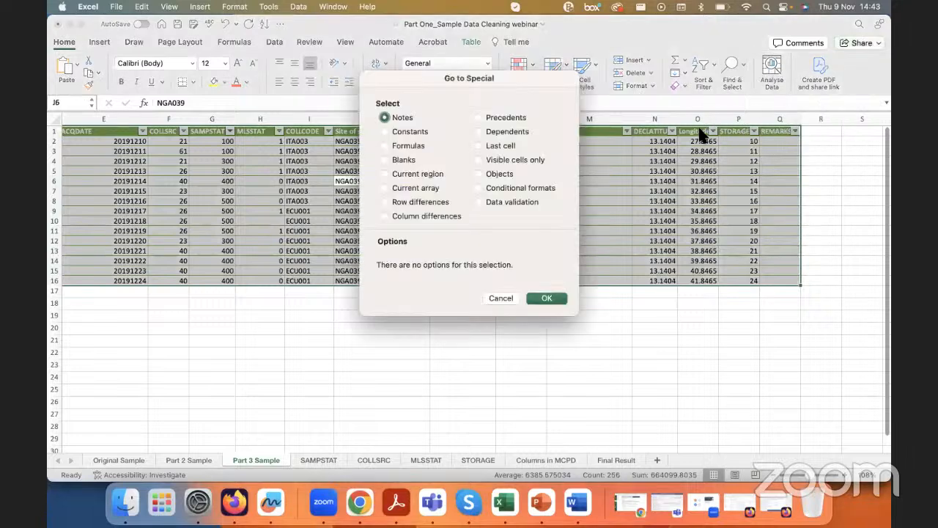
left_click(404, 159)
left_click_drag(465, 89, 634, 155)
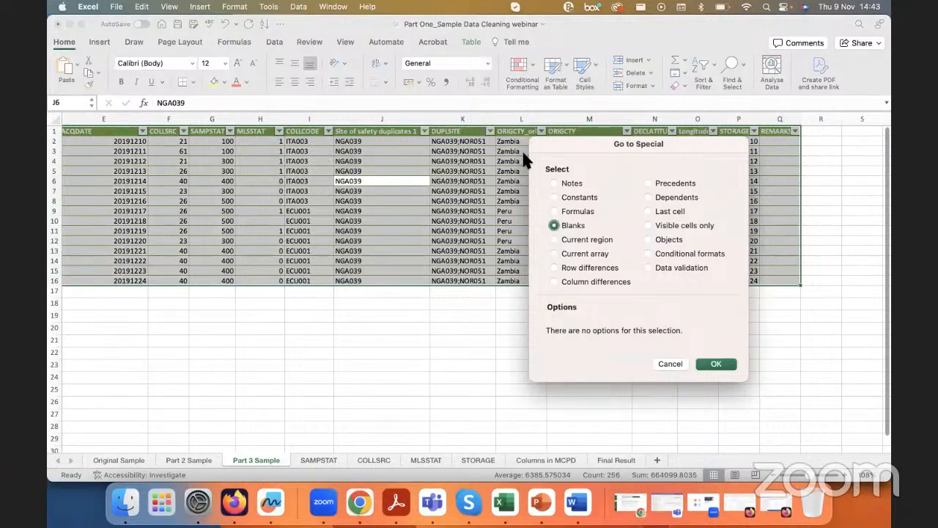
left_click(716, 365)
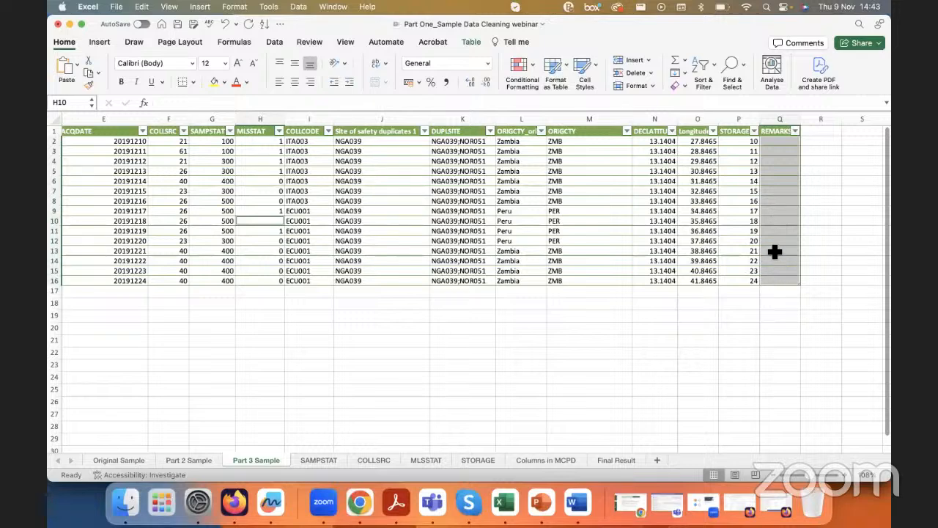
Step: Replace all the selected blank cells in the MLSSTAT and REMARKS columns with NULL, then close Find & Replace
left_click(736, 62)
left_click(736, 62)
left_click(735, 65)
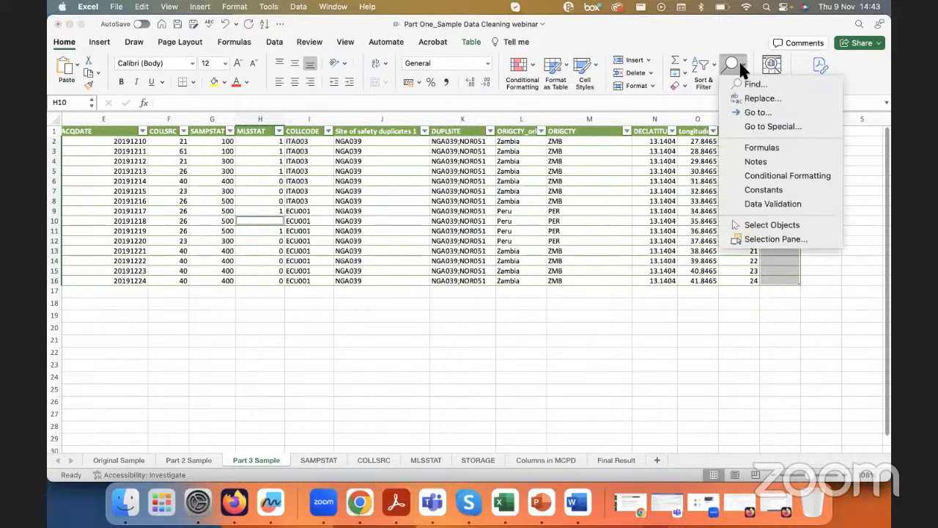
left_click(754, 98)
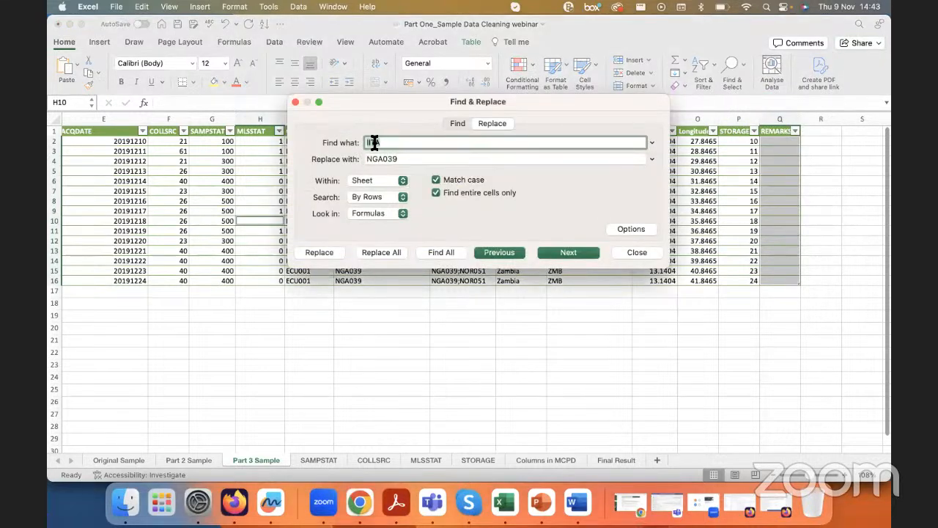
key("BackSpace")
left_click(404, 161)
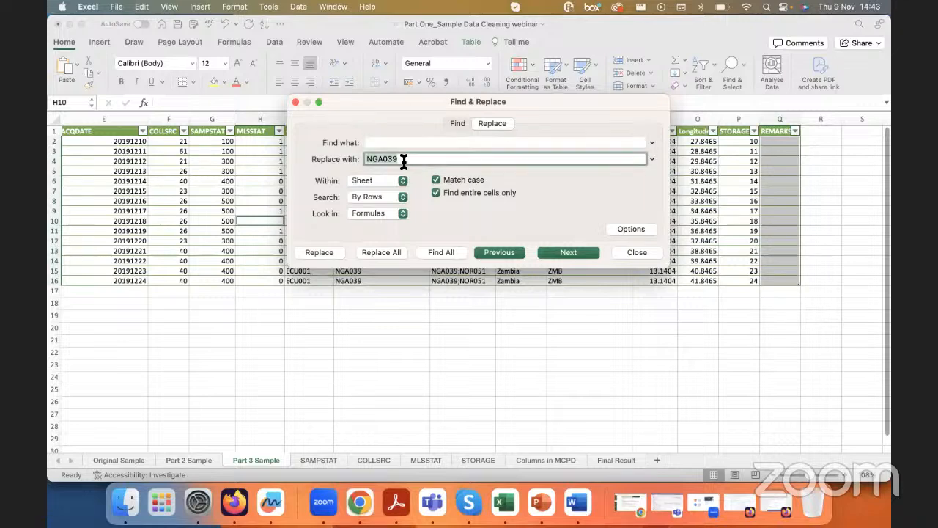
type("NU")
key("BackSpace")
key("BackSpace")
key("BackSpace")
left_click(383, 143)
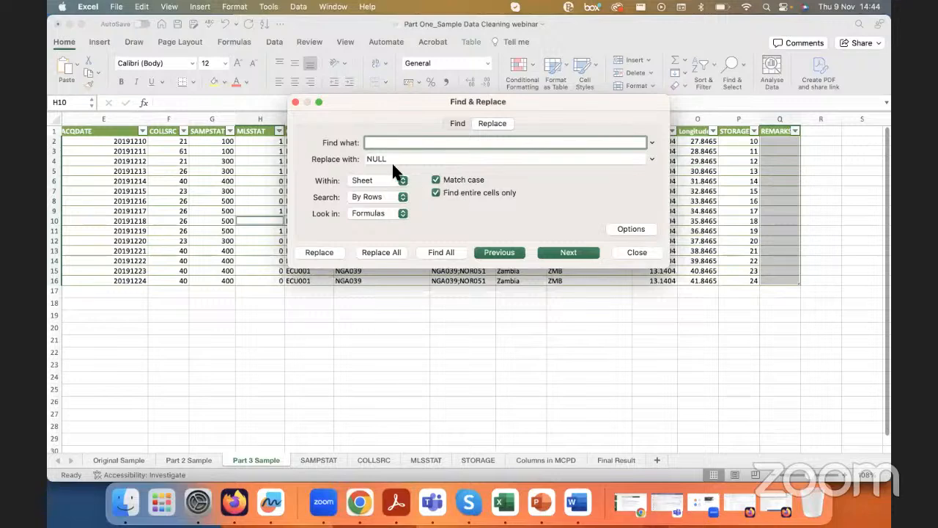
left_click(372, 159)
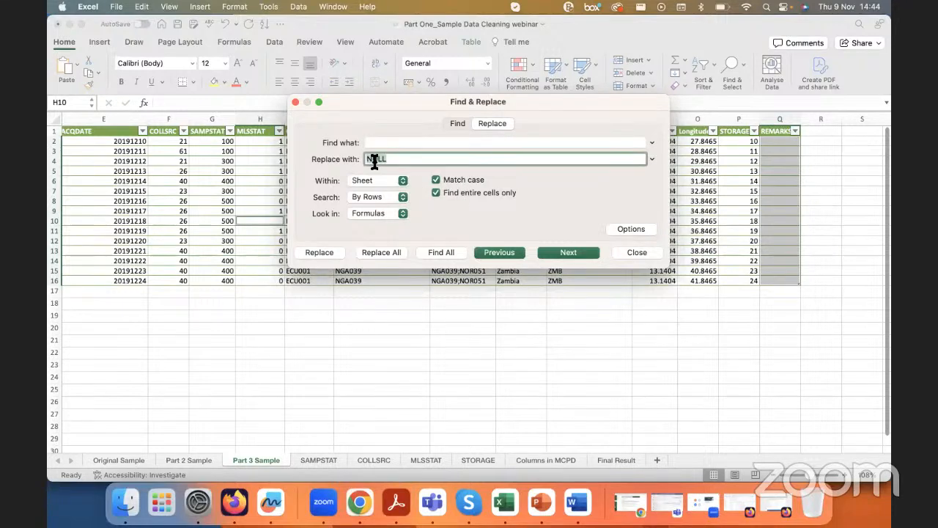
left_click(380, 251)
left_click(453, 205)
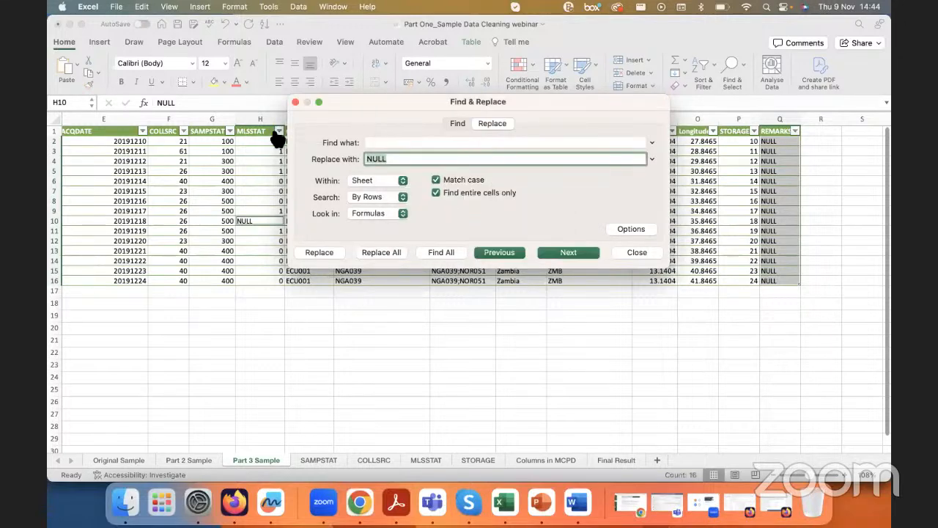
left_click(295, 102)
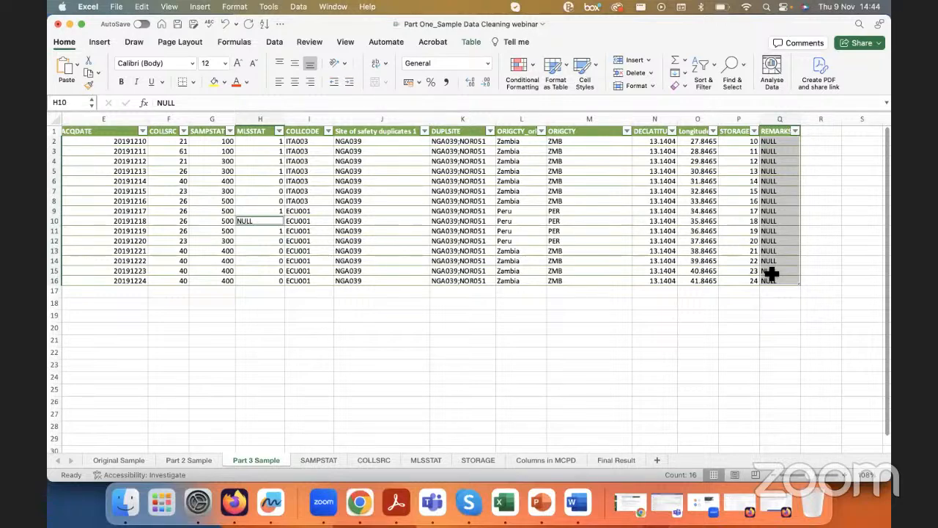
Step: Select the whole table, replace every NULL with an empty value, and check the MLSSTAT cell in row 10
left_click(668, 185)
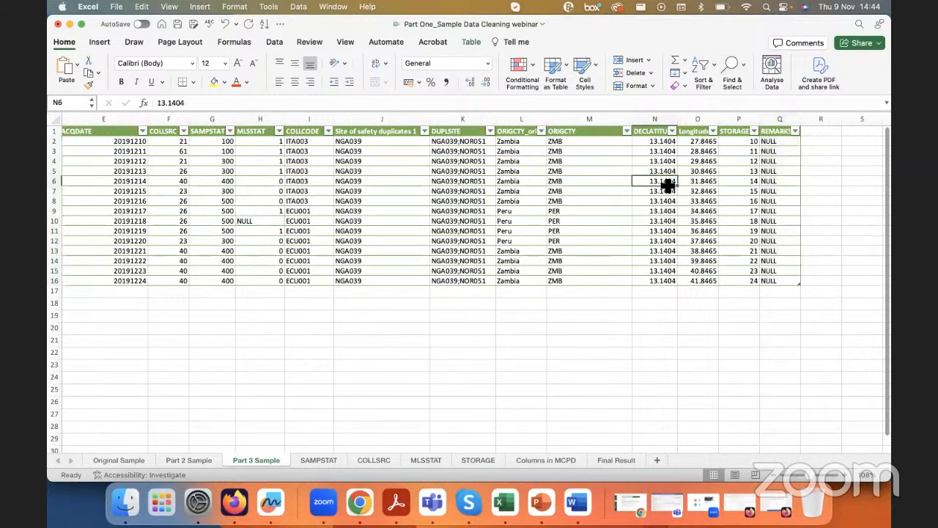
key("super+a")
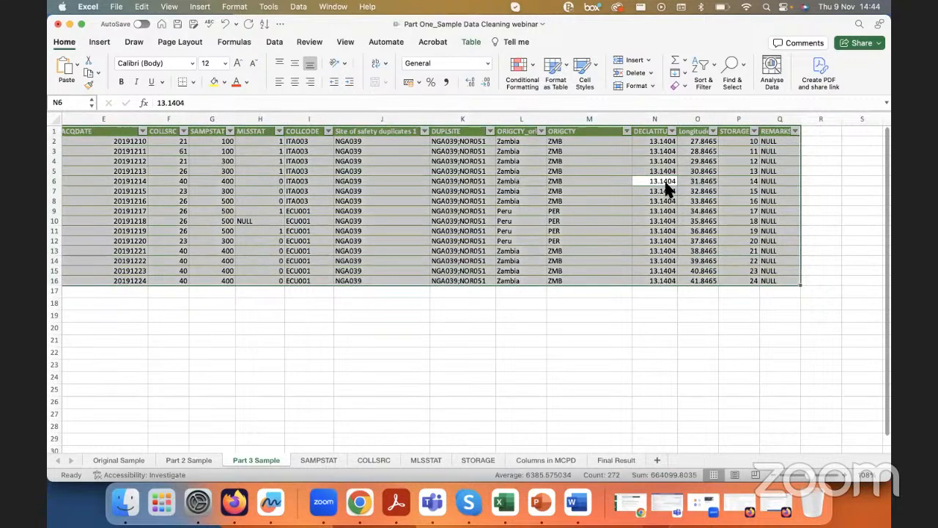
left_click(731, 66)
left_click(759, 98)
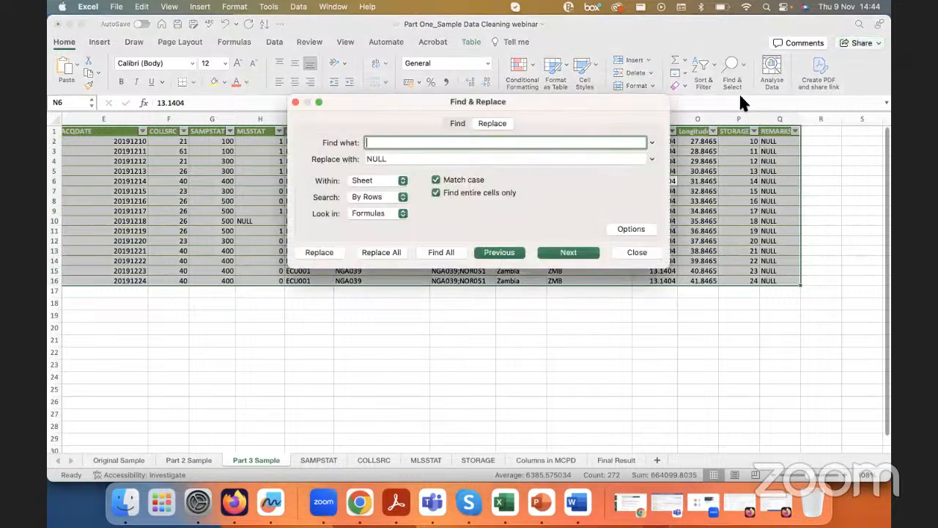
double_click(385, 159)
key("super+x")
left_click(383, 142)
key("super+v")
left_click(382, 158)
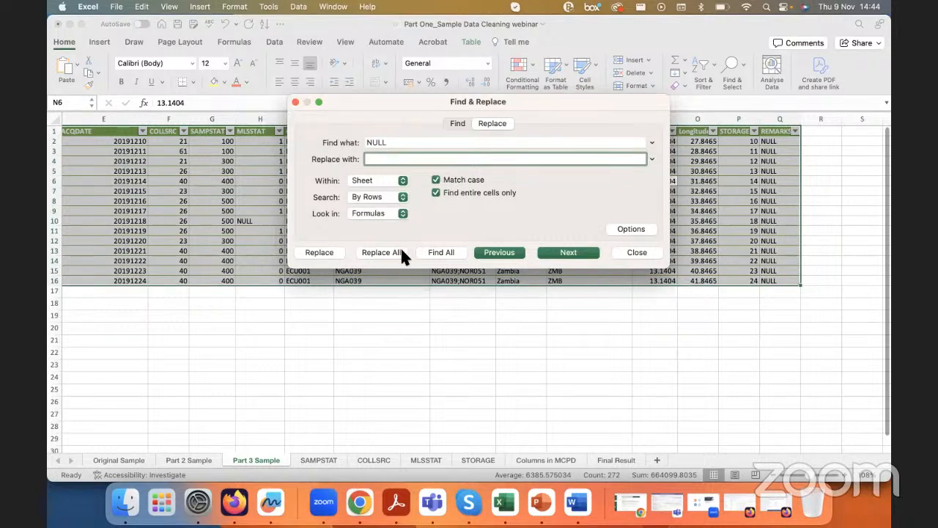
left_click(381, 250)
left_click(499, 203)
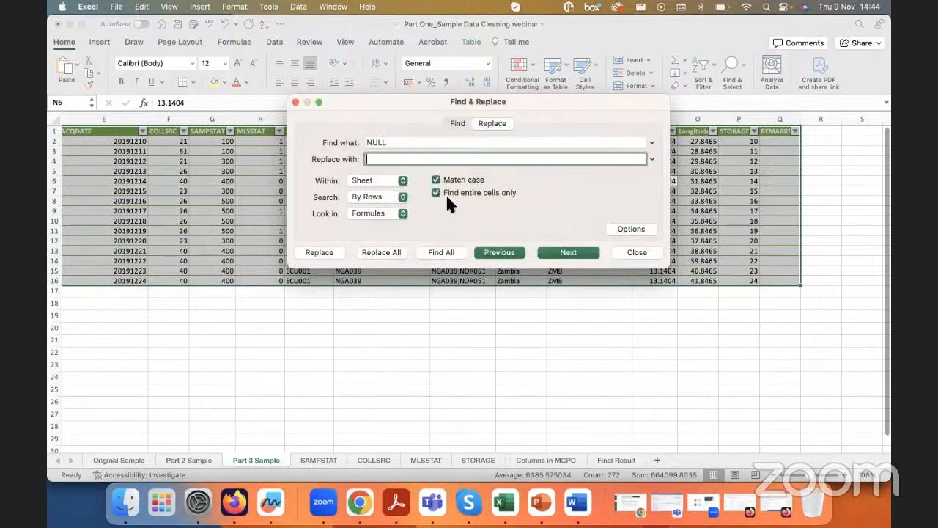
left_click(294, 101)
left_click(299, 211)
left_click(277, 221)
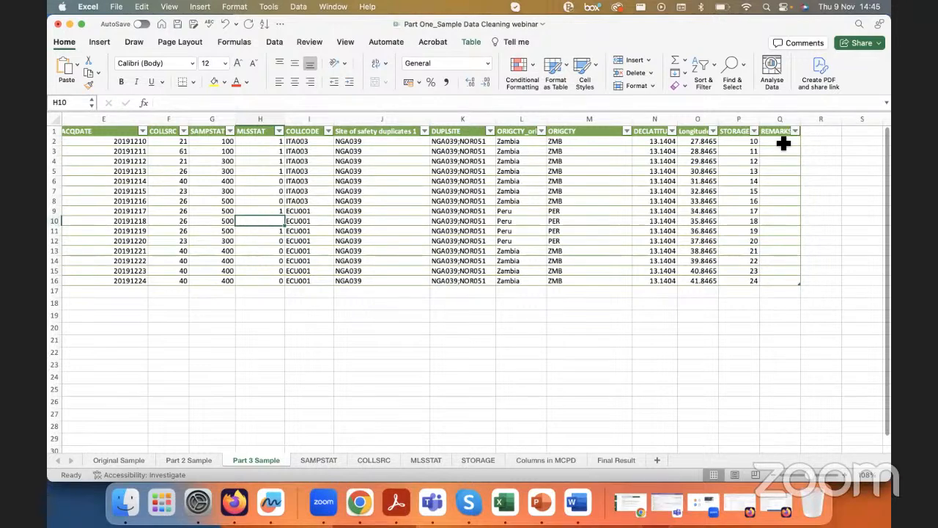
Step: Try to fill the STORAGE value 10 from cell P2 down to P6, undo the fill, and select the STORAGE header
left_click(540, 502)
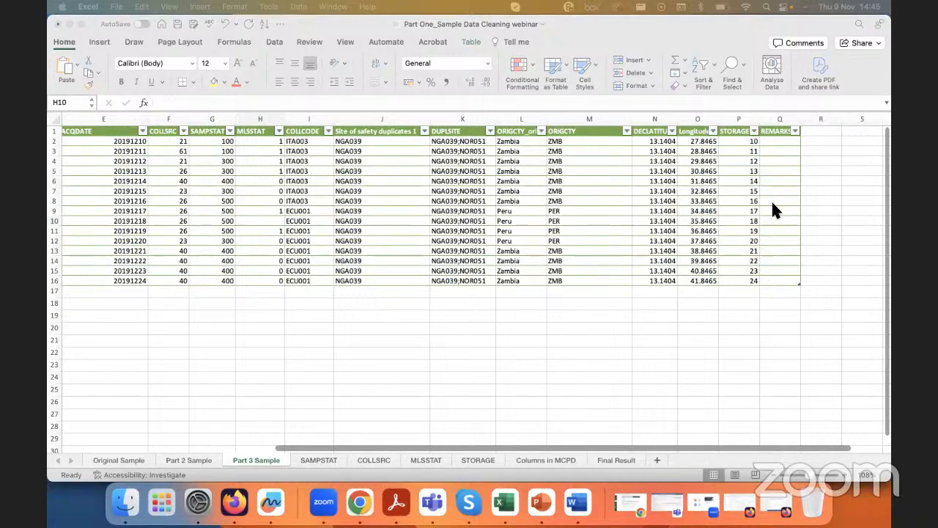
left_click(741, 192)
scroll(762, 174, "up", 5)
scroll(763, 175, "down", 2)
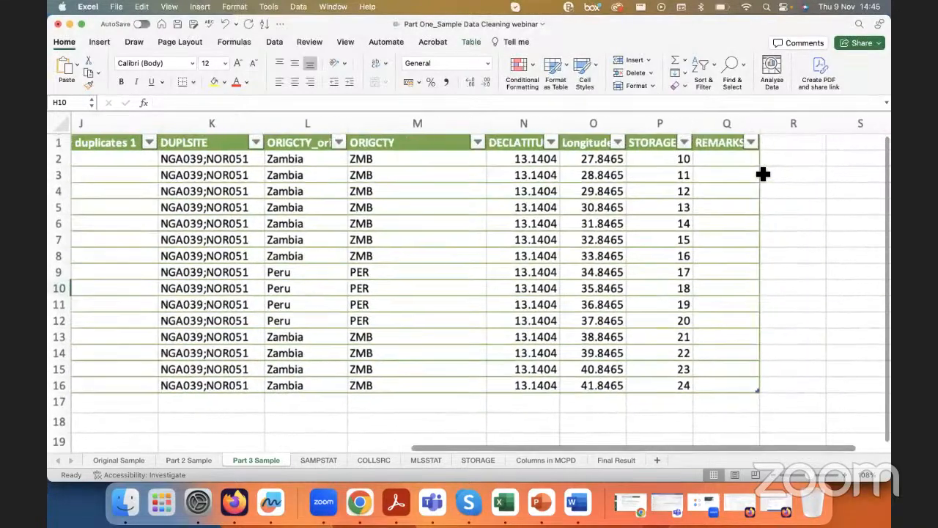
scroll(765, 174, "up", 5)
scroll(602, 207, "up", 3)
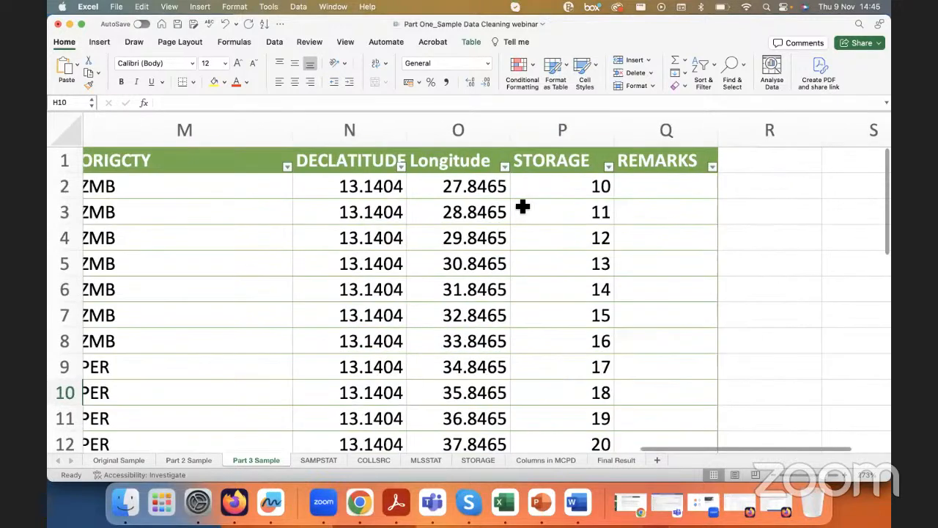
left_click(553, 192)
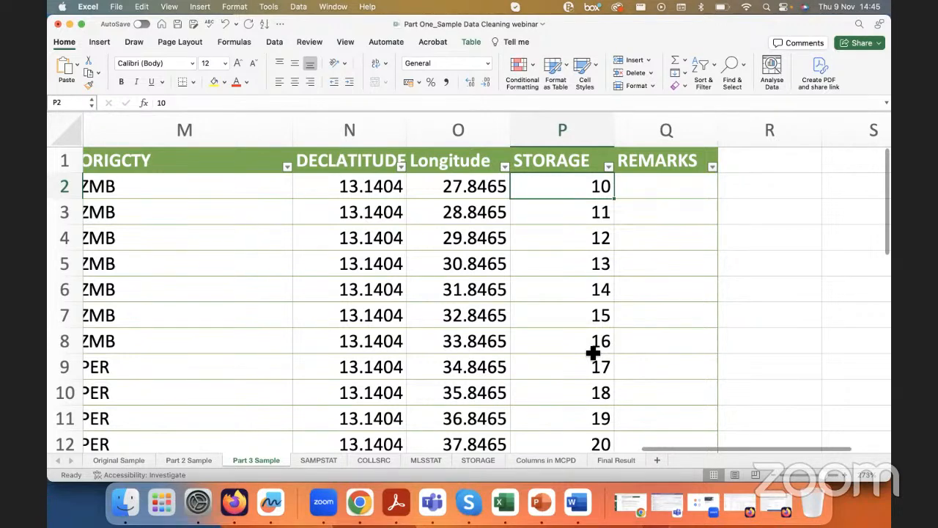
left_click_drag(613, 199, 617, 292)
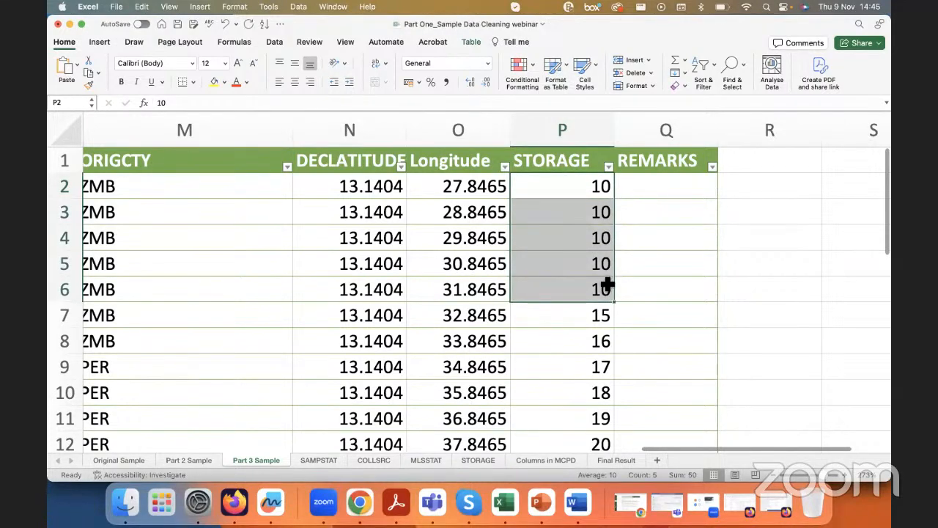
key("super+z")
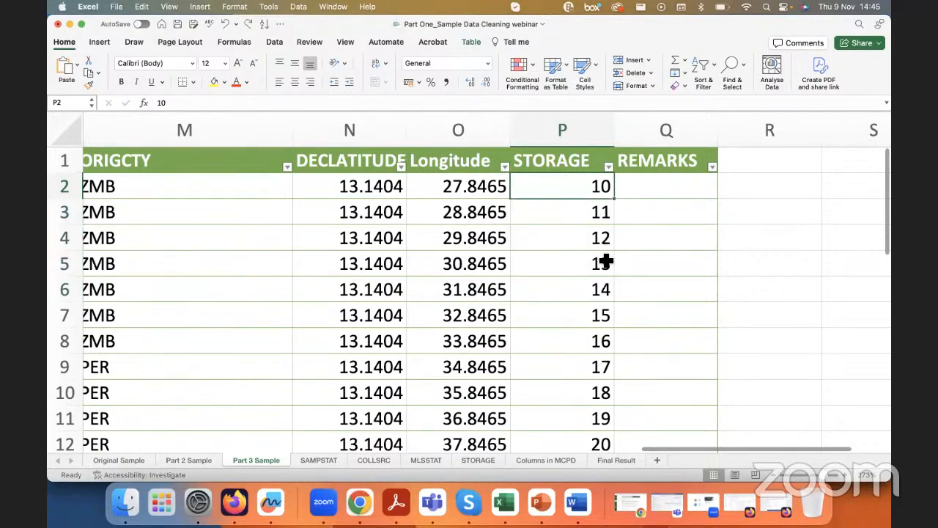
left_click(562, 130)
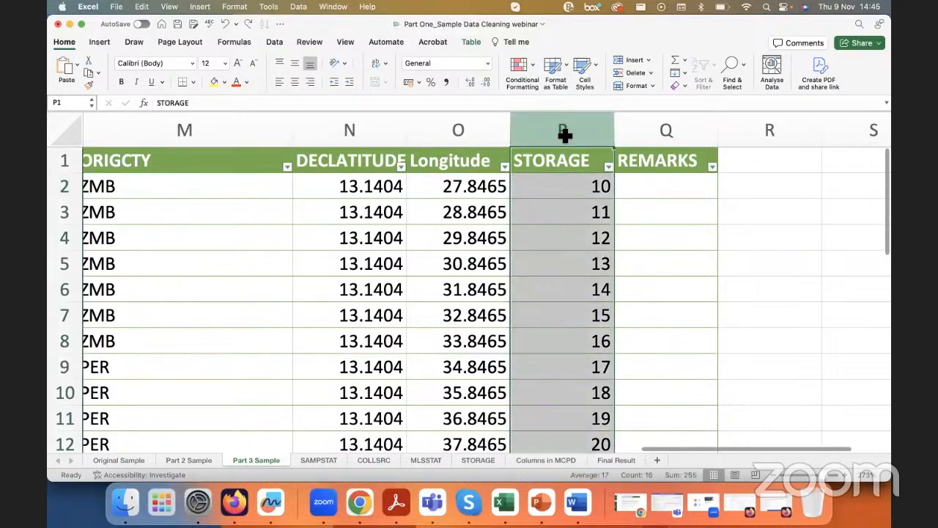
left_click(569, 162)
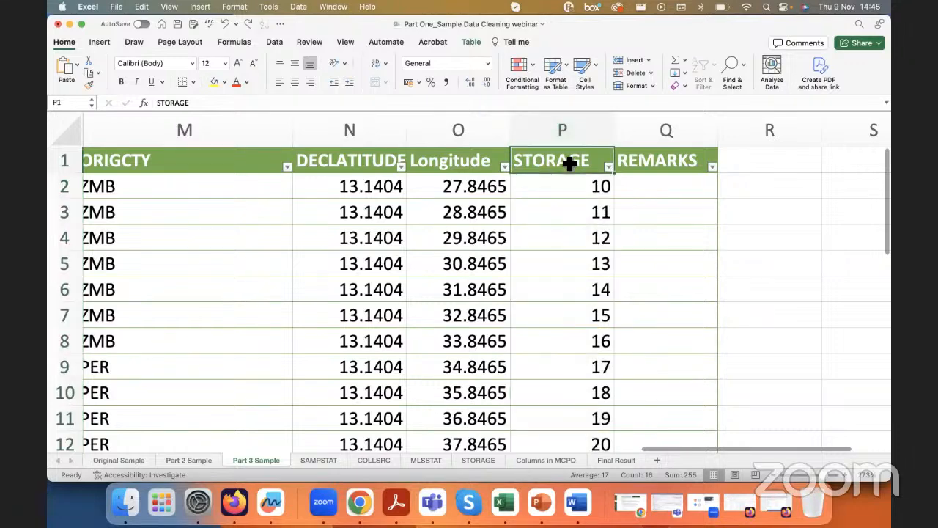
Step: Rename the Longitude column header to DECLONGITUDE and widen the column to fit the full name
scroll(440, 205, "left", 2)
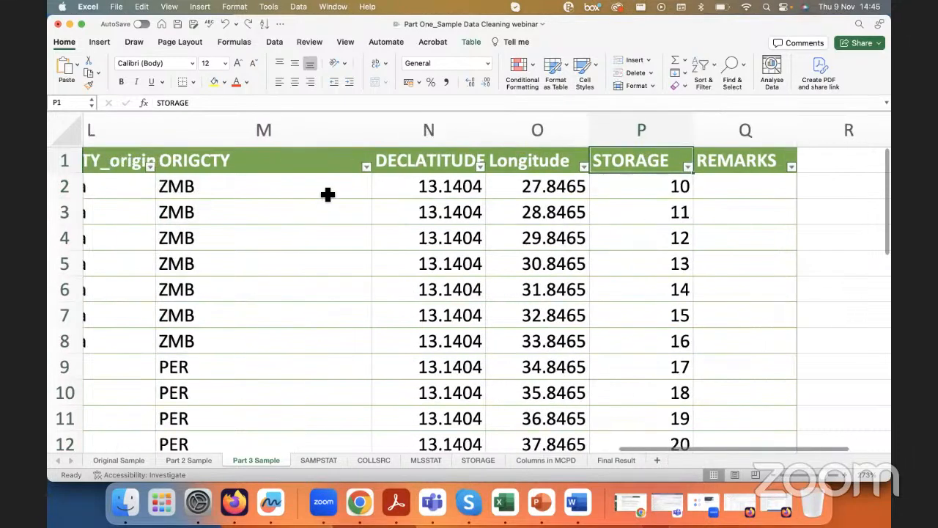
left_click(539, 164)
type("DECL")
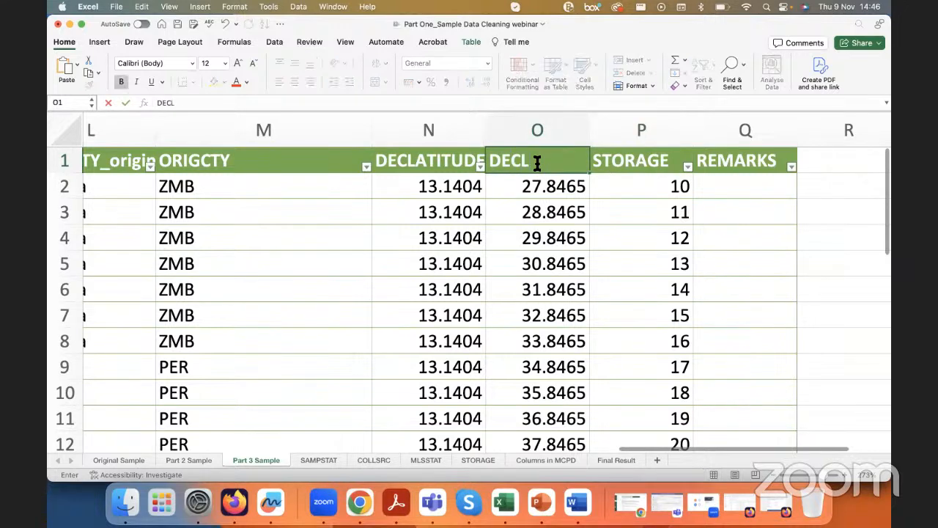
type("ONGITUDE")
key("Return")
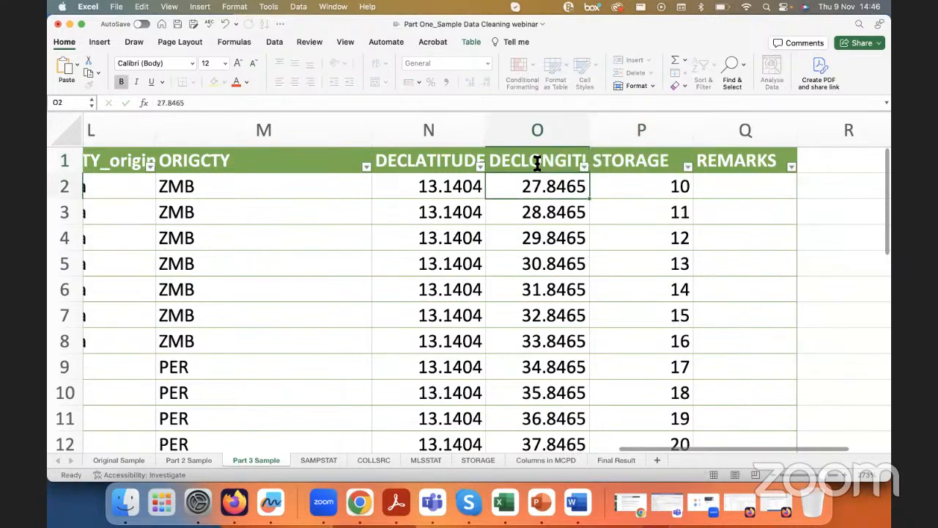
left_click_drag(589, 121, 655, 122)
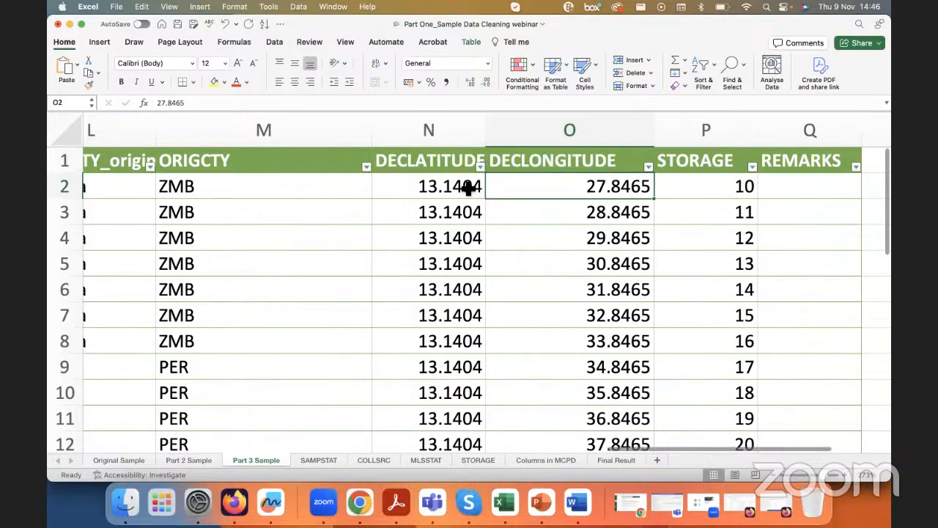
Step: Try to fill the ACQDATE series from cell E2 down to E9
scroll(468, 187, "left", 10)
scroll(468, 188, "left", 6)
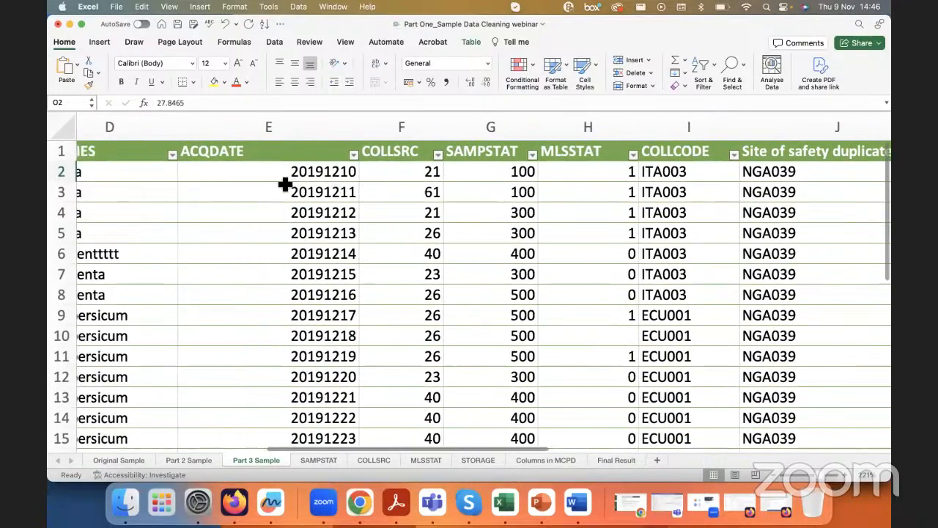
left_click(243, 139)
left_click(341, 205)
scroll(339, 176, "up", 5)
left_click(387, 192)
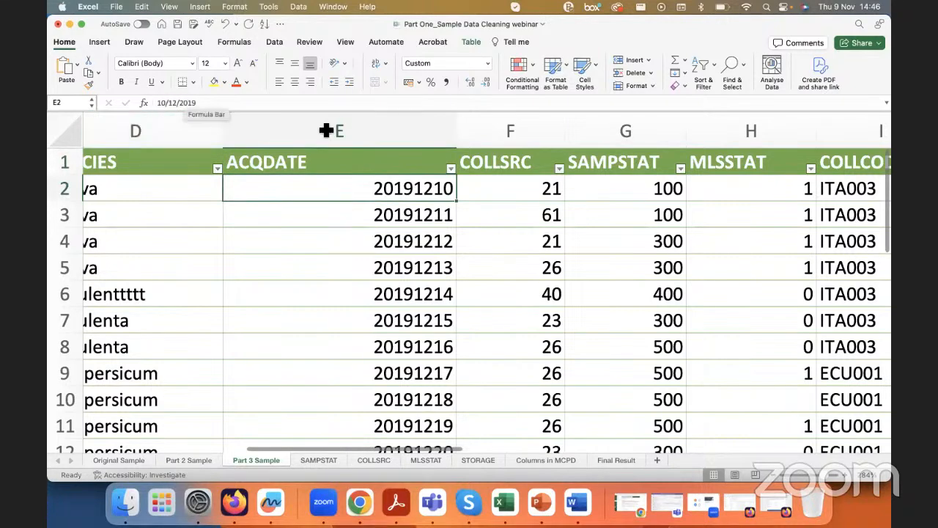
left_click_drag(456, 200, 455, 379)
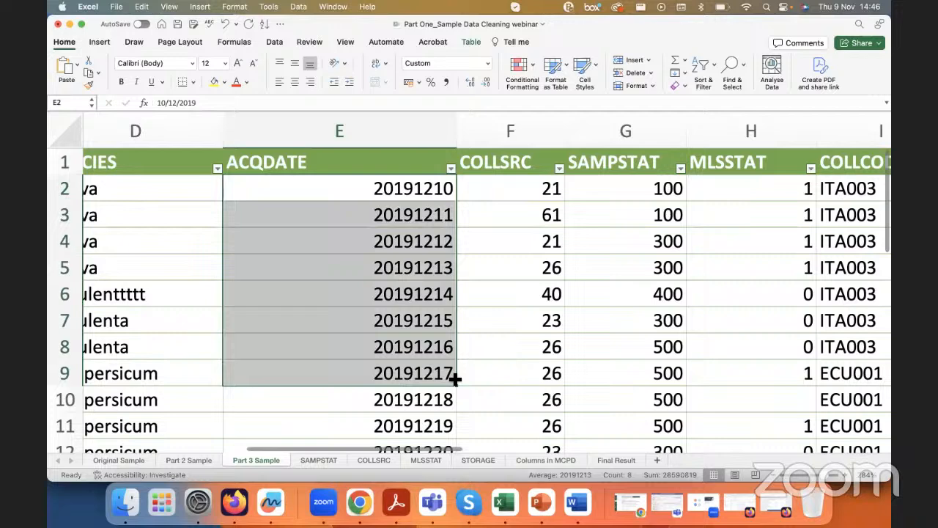
left_click(418, 191)
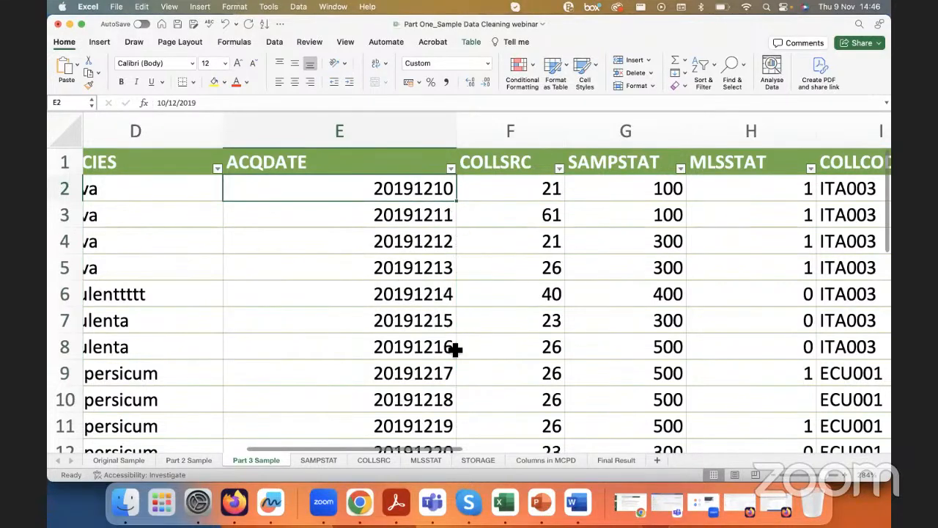
Step: Review the table's columns from ACQDATE across to STORAGE and REMARKS for suspicious incrementing values
scroll(444, 383, "down", 5)
scroll(443, 383, "right", 4)
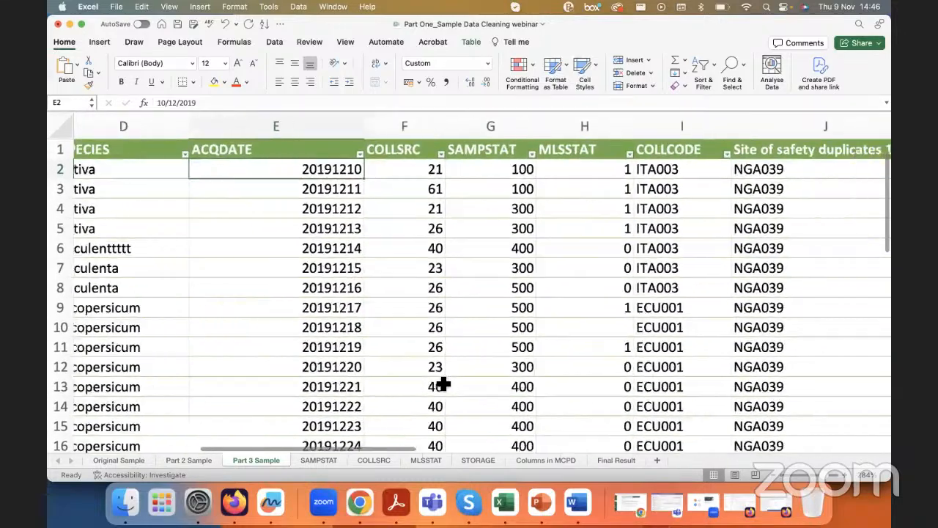
scroll(442, 383, "left", 2)
scroll(439, 377, "right", 4)
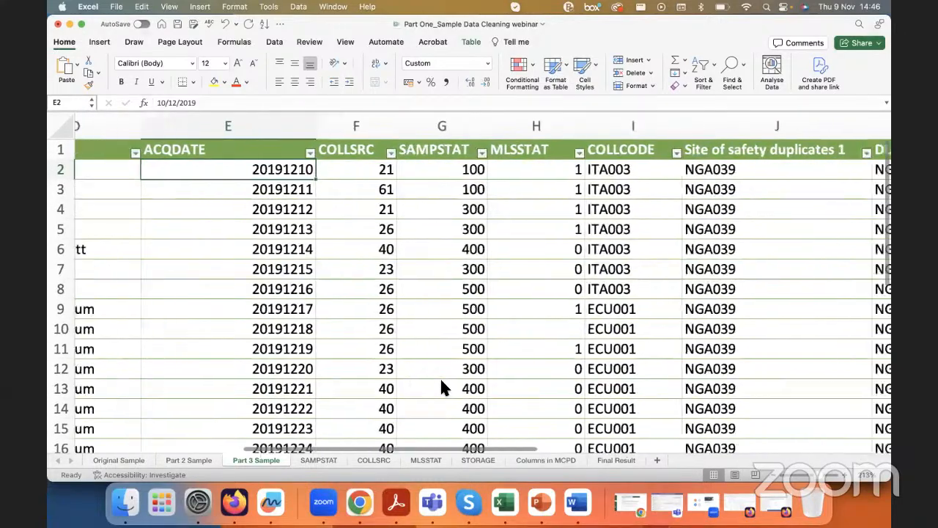
scroll(461, 373, "right", 8)
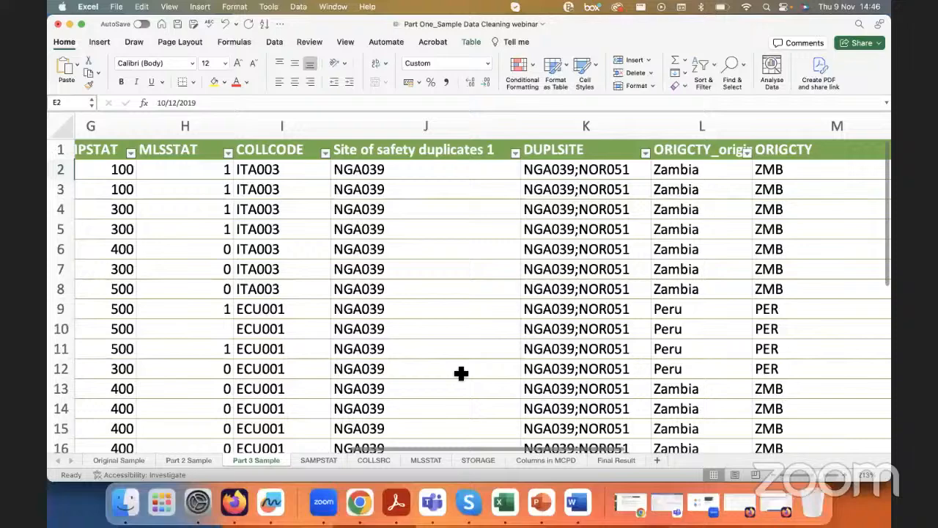
scroll(461, 373, "right", 5)
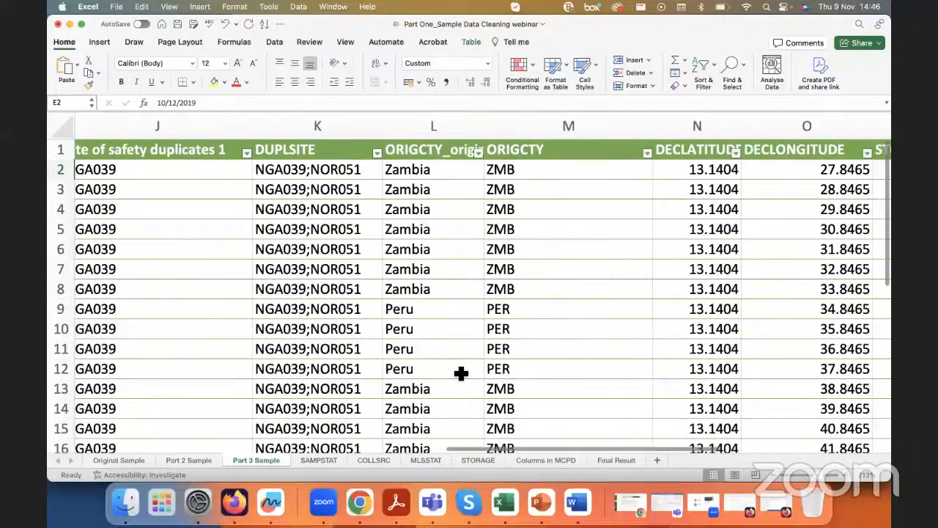
scroll(461, 373, "right", 2)
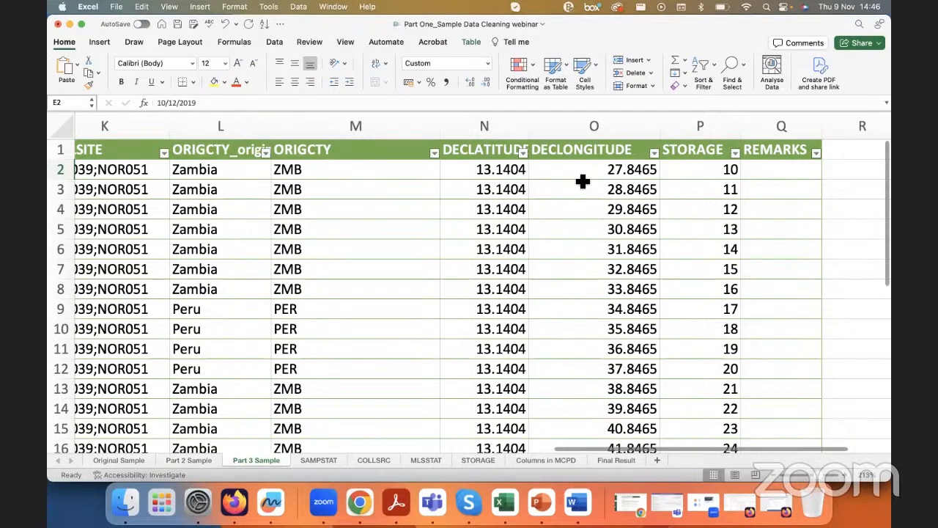
Step: Switch to the Genesys accession map in Firefox and examine the line of points in the ocean southeast of South America
left_click(235, 502)
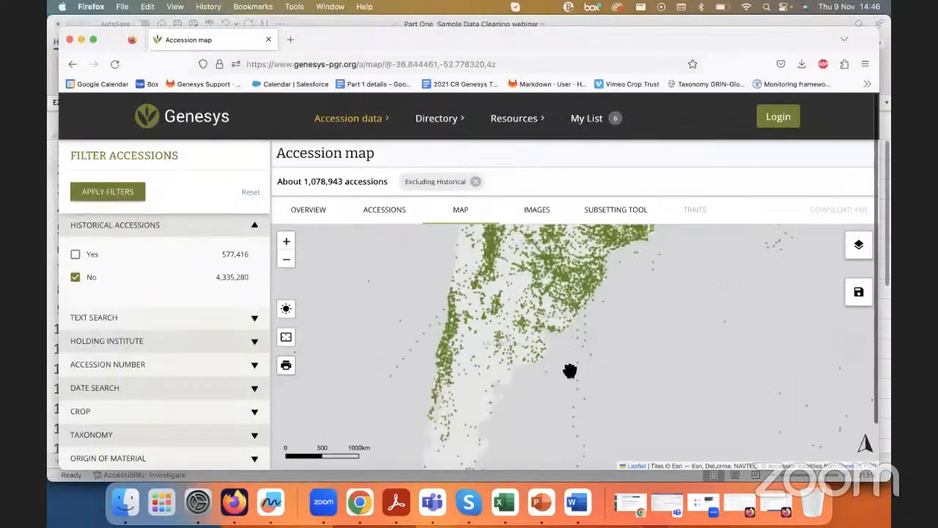
scroll(570, 371, "up", 3)
scroll(569, 371, "down", 3)
scroll(569, 371, "down", 3)
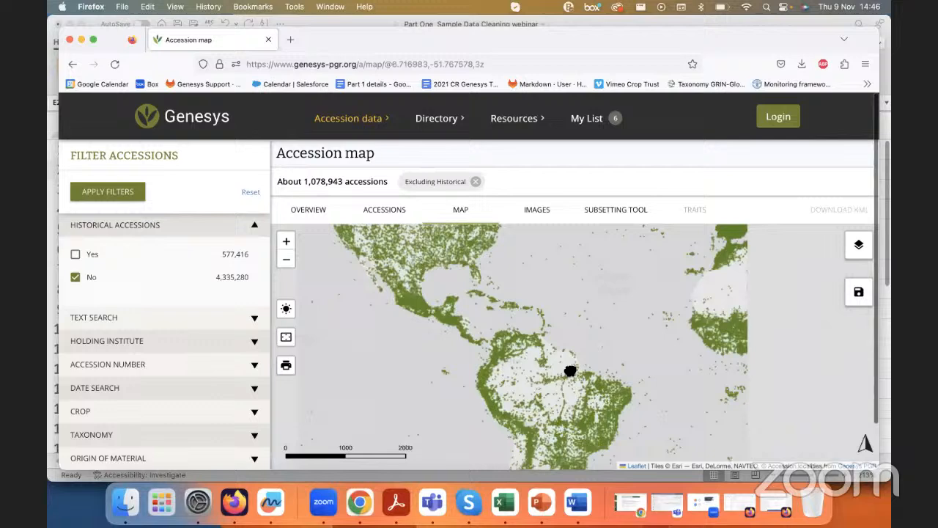
left_click_drag(569, 370, 494, 227)
scroll(521, 315, "up", 3)
left_click_drag(488, 469, 479, 303)
scroll(475, 375, "up", 2)
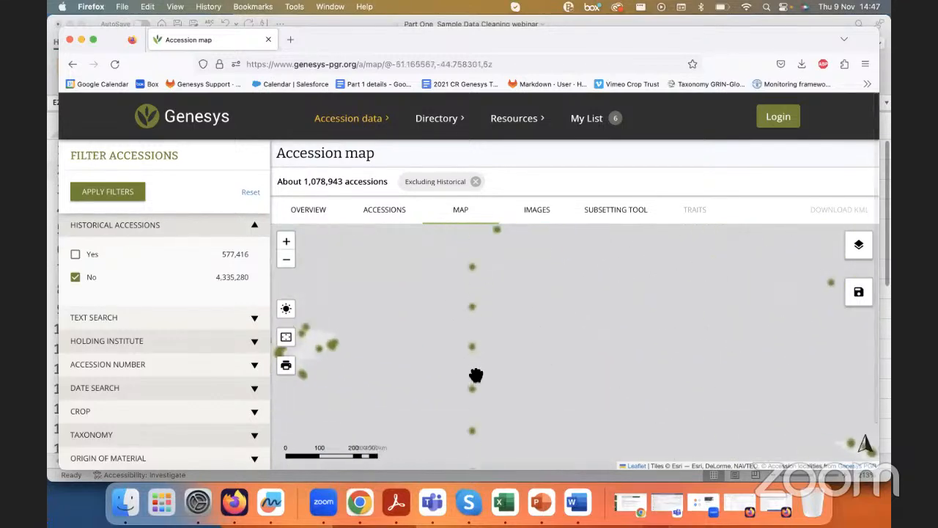
Step: Follow the line of ocean points northward on the accession map to the coast of Uruguay
scroll(476, 375, "down", 1)
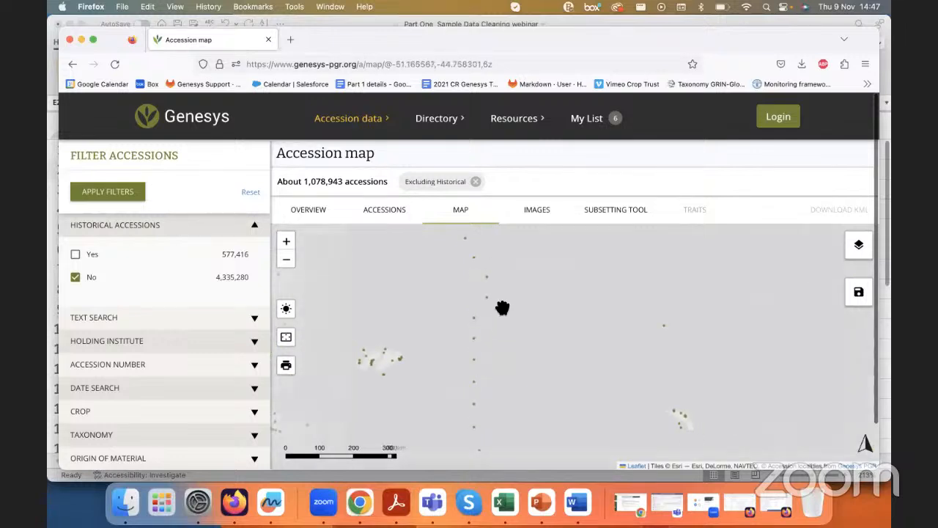
left_click_drag(502, 308, 524, 484)
left_click_drag(513, 266, 517, 362)
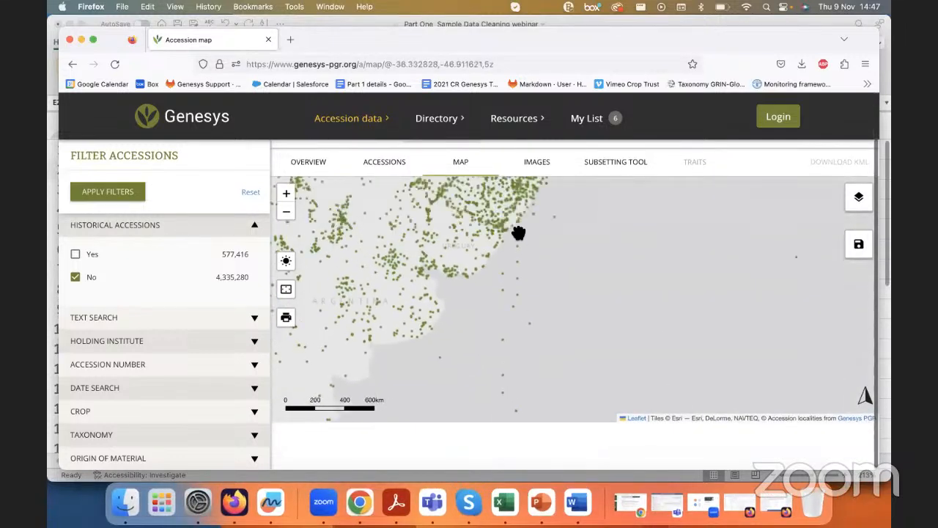
scroll(517, 233, "up", 1)
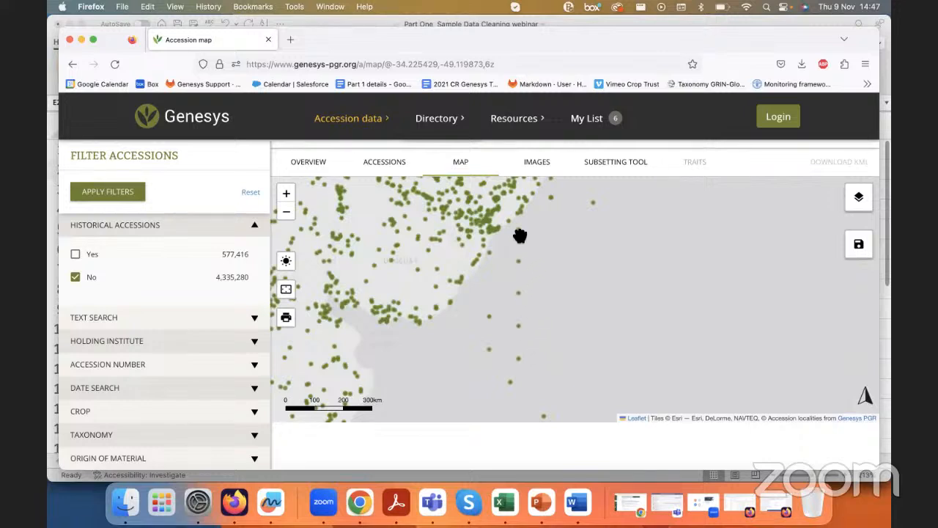
scroll(542, 324, "down", 2)
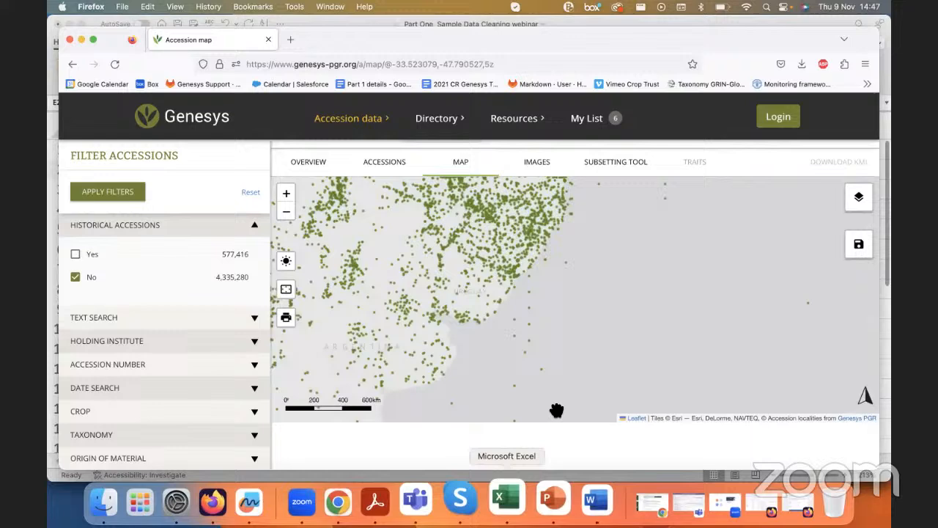
Step: Examine the stray ocean points off Chile's coast and compare them with the DECLONGITUDE values in the Excel table
left_click_drag(547, 341, 892, 288)
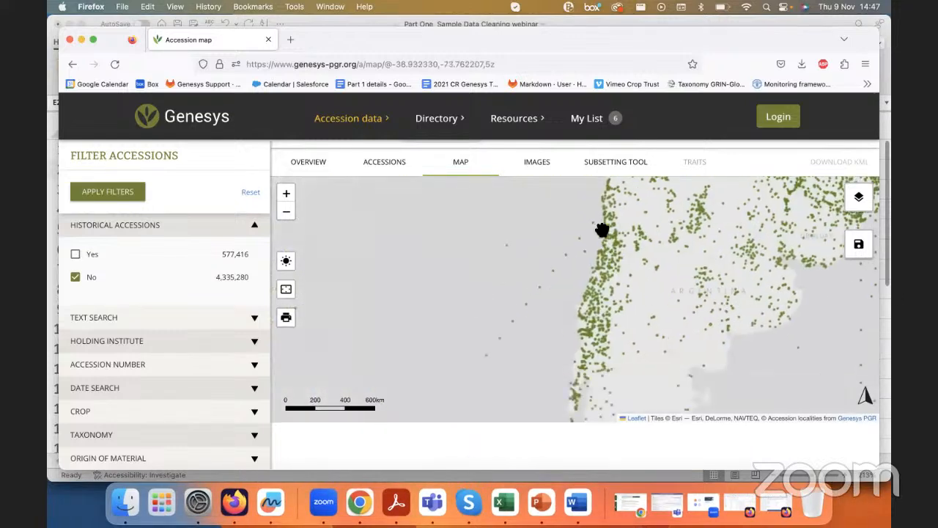
scroll(598, 219, "up", 4)
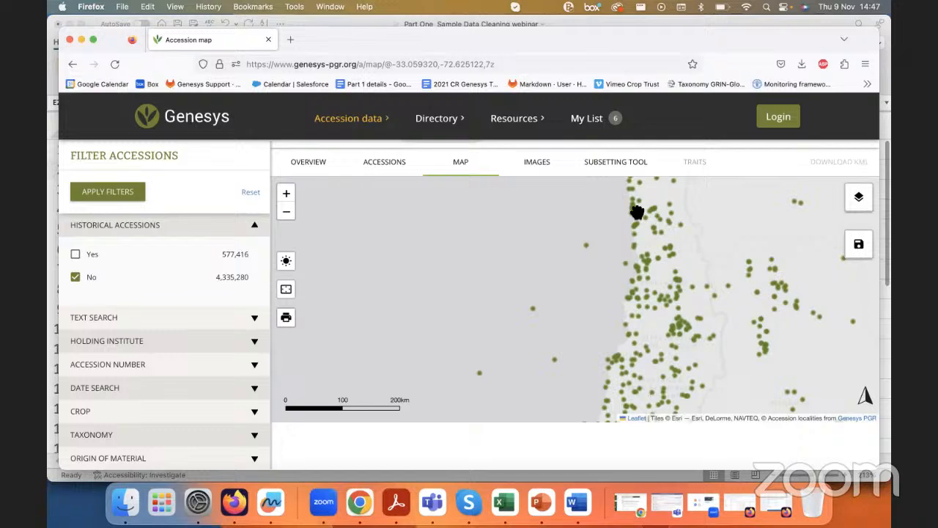
left_click(504, 502)
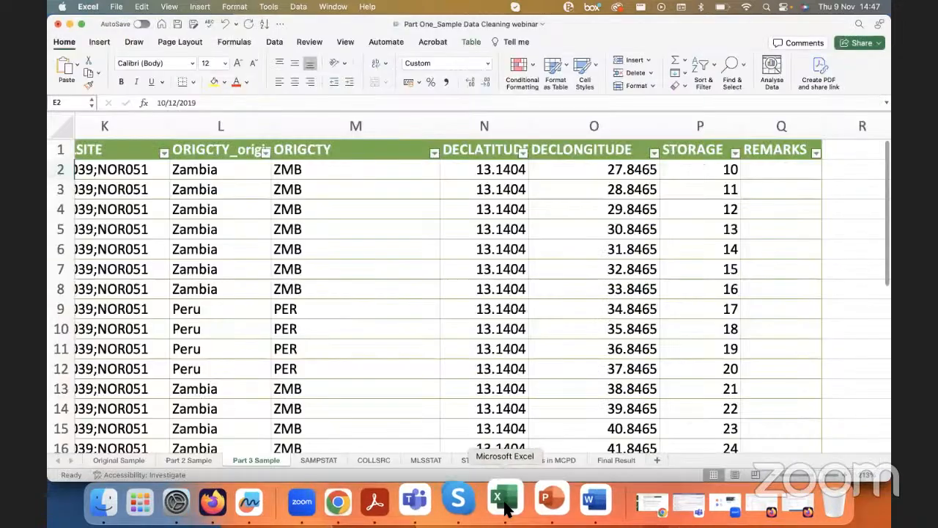
left_click(550, 250)
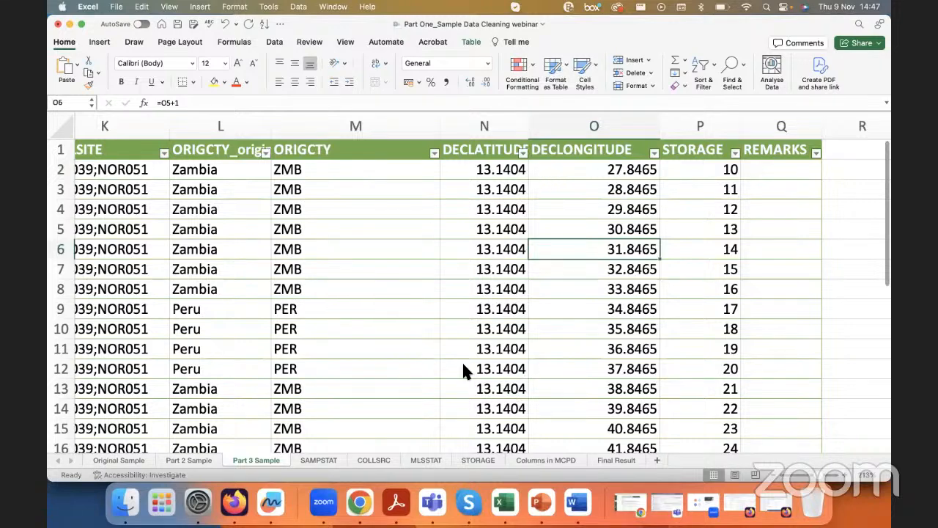
left_click(245, 506)
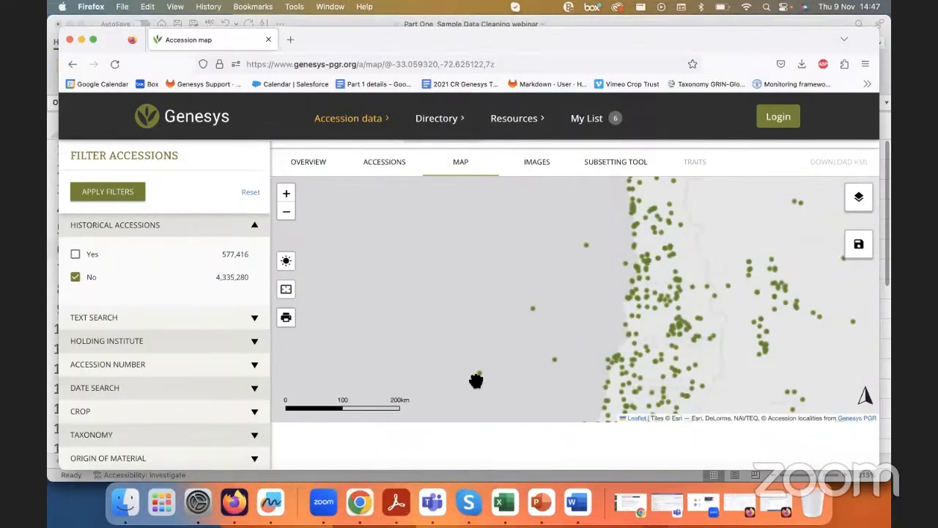
left_click(504, 502)
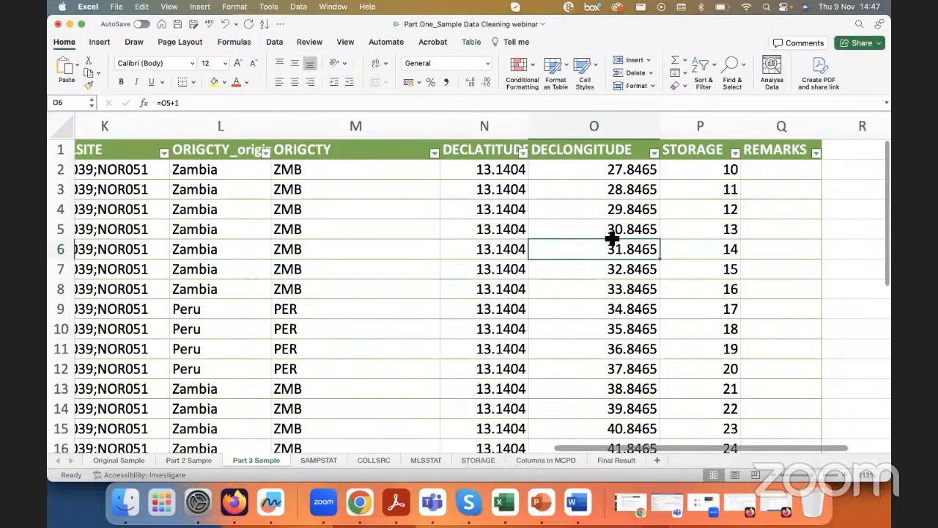
Step: Insert an empty table column between DECLONGITUDE and STORAGE
scroll(612, 240, "right", 2)
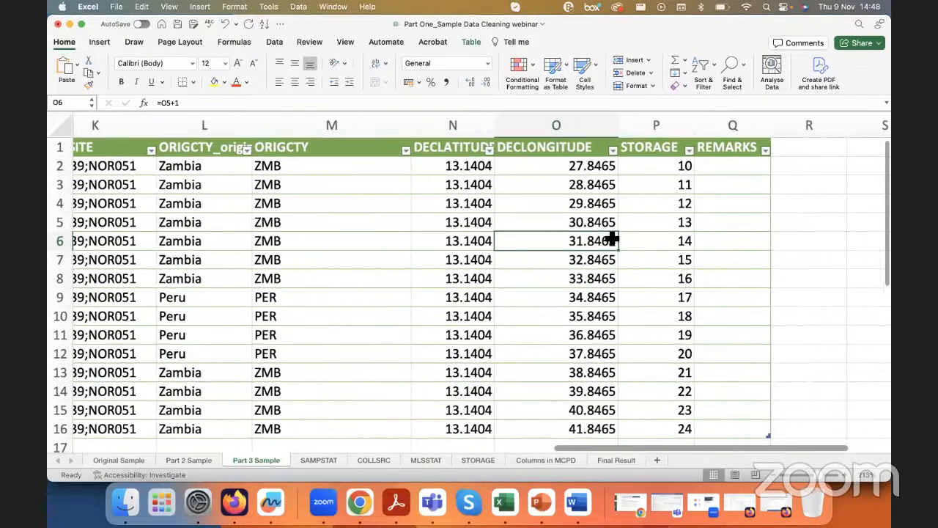
left_click(653, 148)
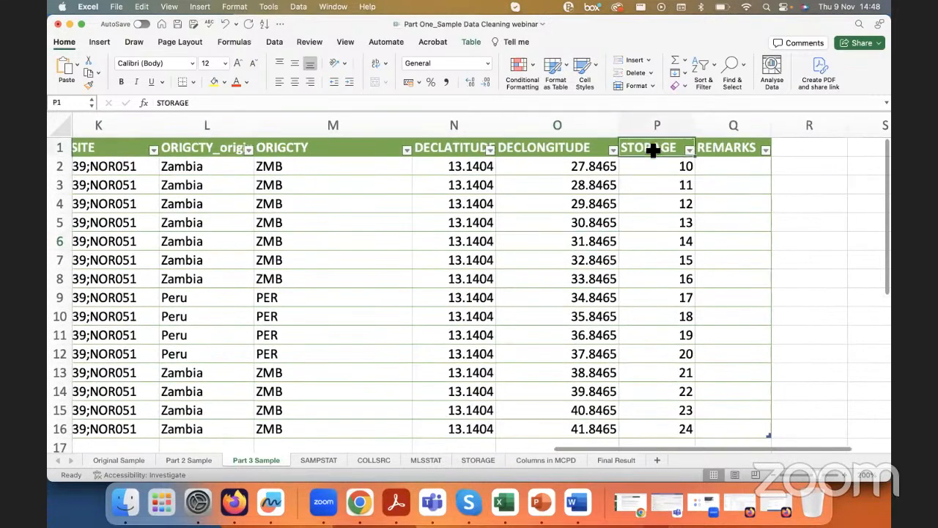
right_click(653, 148)
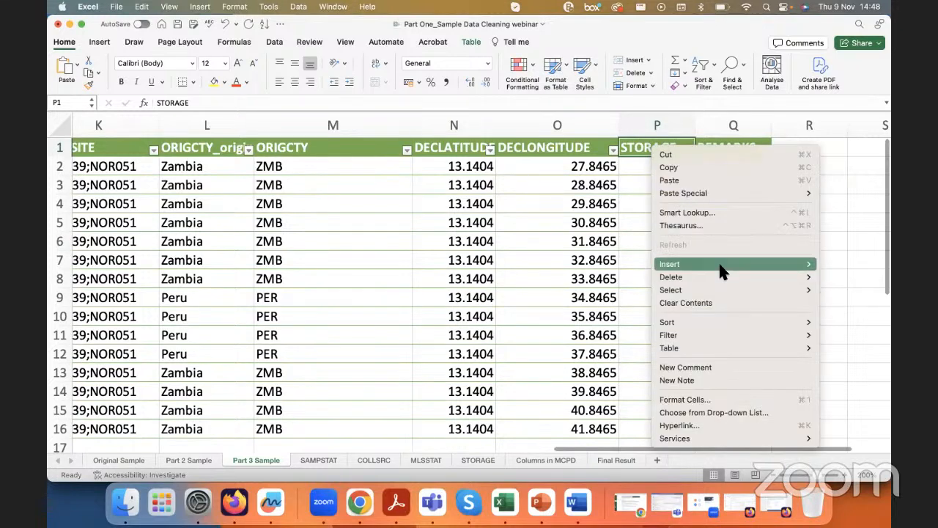
mouse_move(720, 265)
left_click(599, 264)
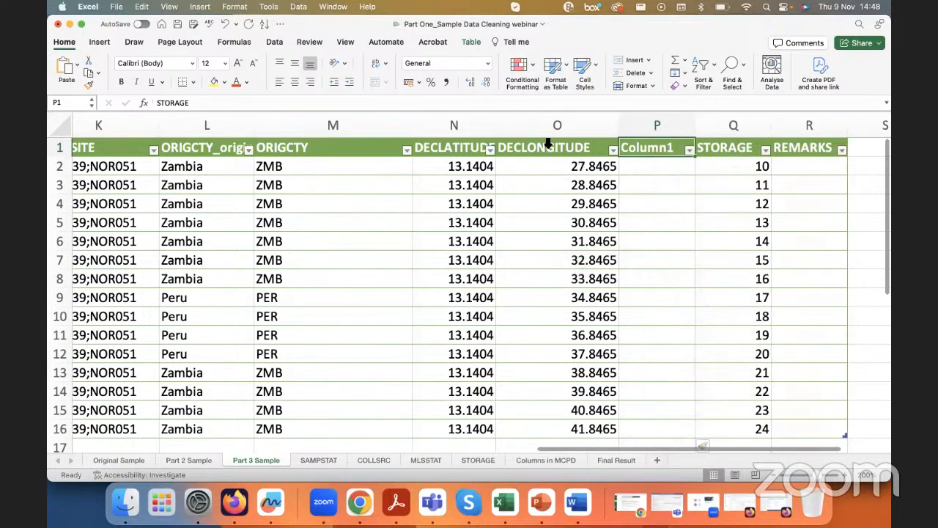
Step: Enter the formula =O3-O2 in P2 to calculate the differences between consecutive DECLONGITUDE values down the new column
left_click(634, 170)
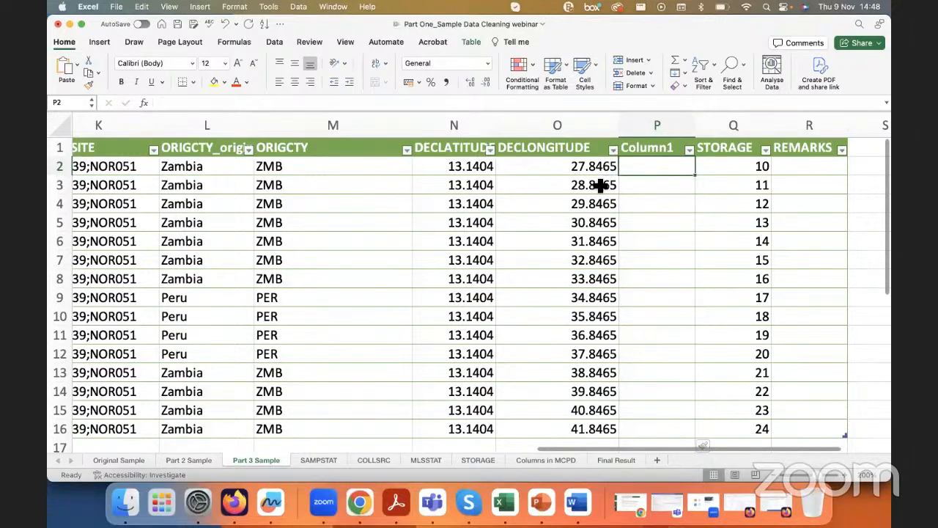
left_click(551, 187)
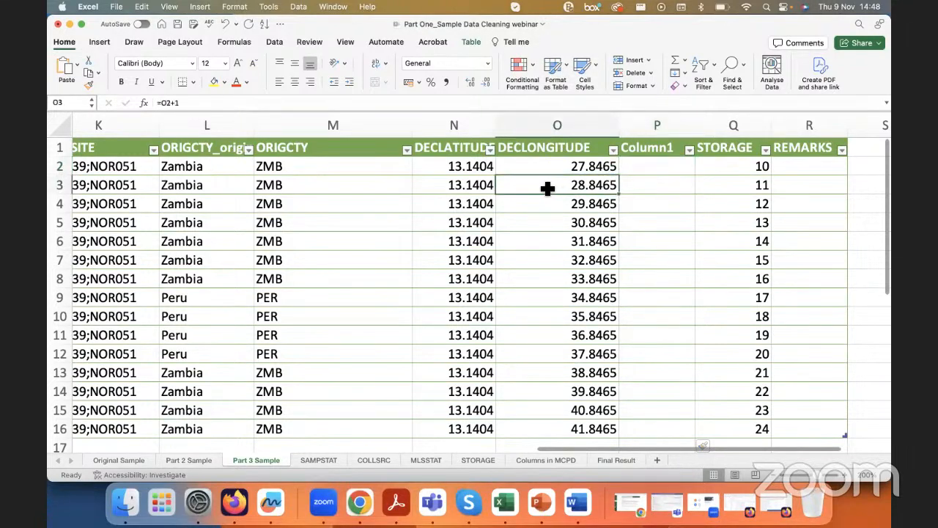
left_click(592, 166)
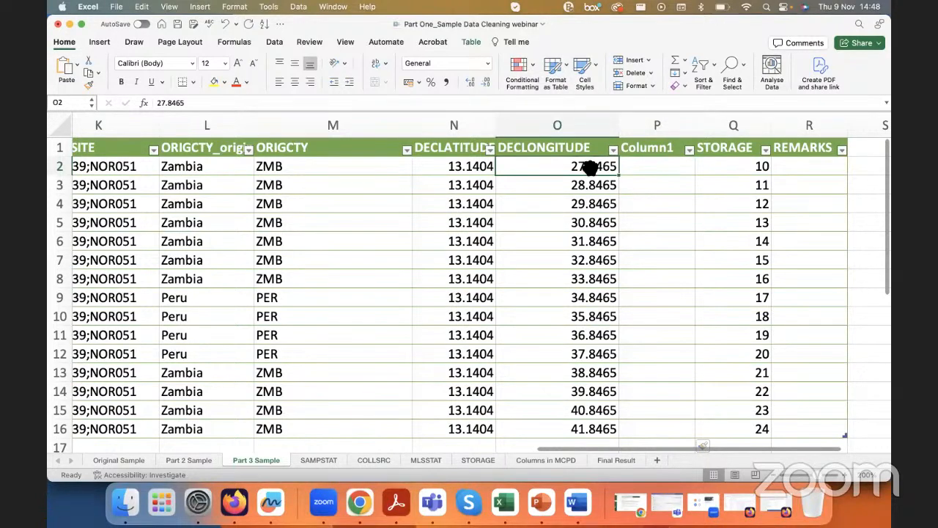
left_click(652, 175)
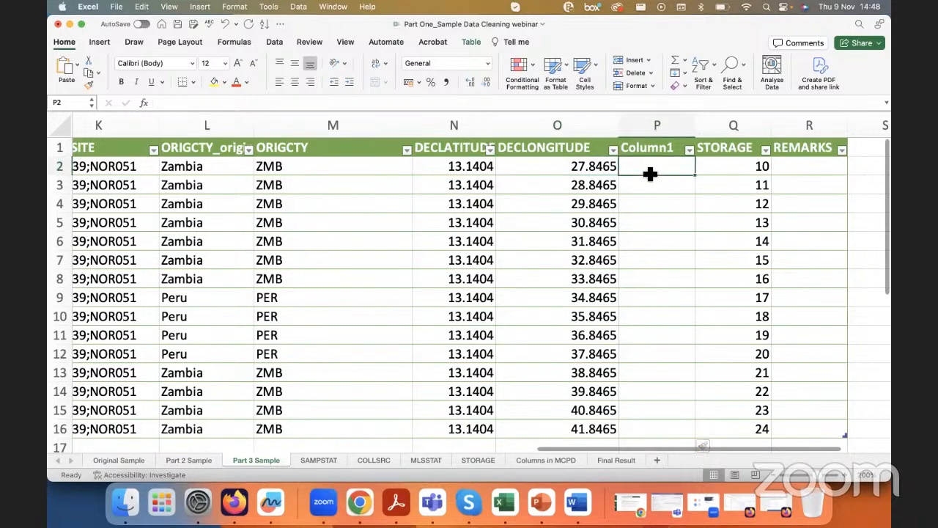
type("=")
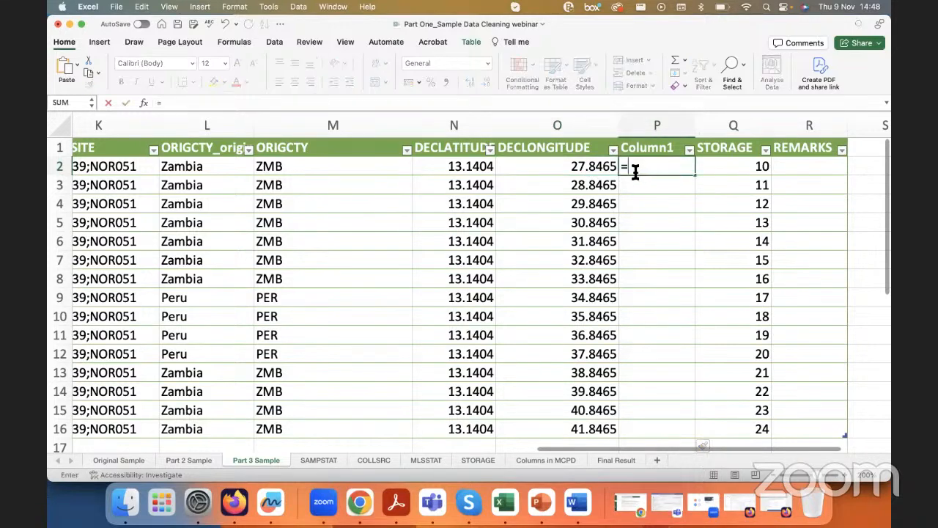
left_click(572, 189)
type("-")
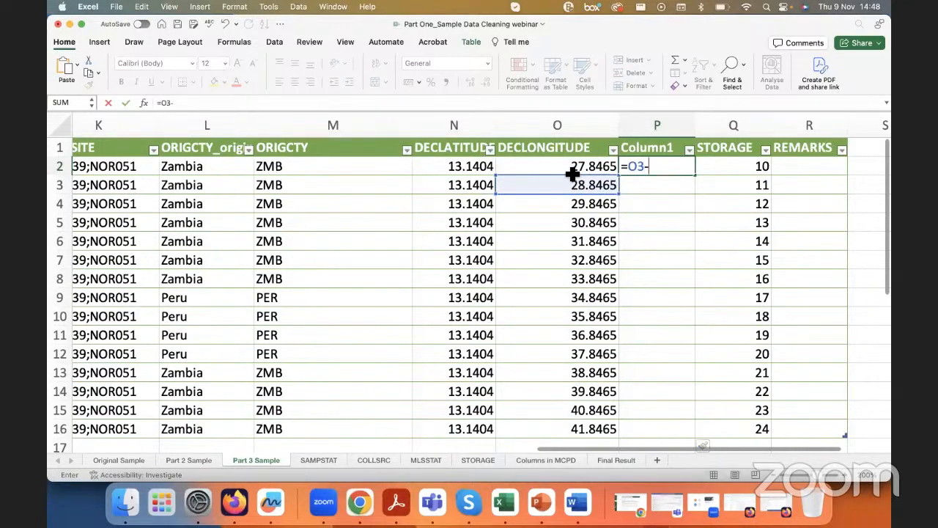
left_click(571, 168)
key("Return")
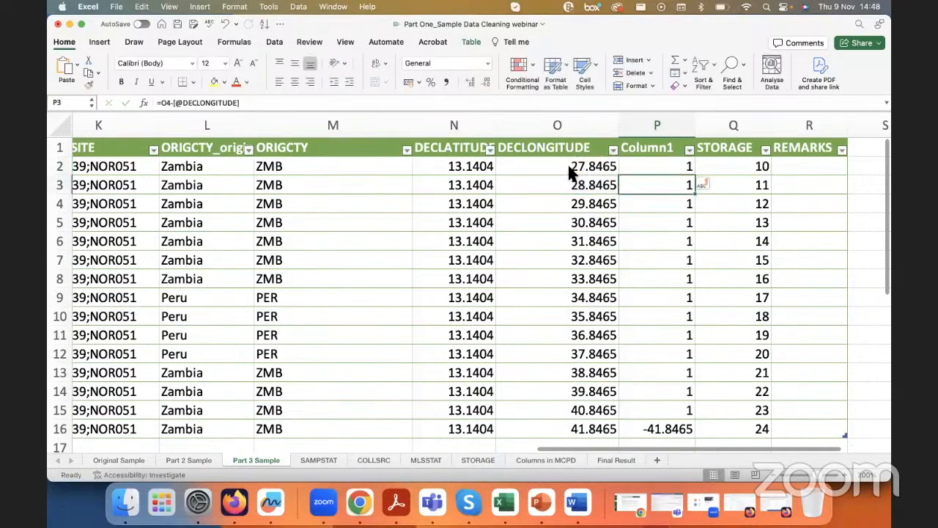
Step: Filter Column1 to show only the rows with a difference of 1
left_click(672, 168)
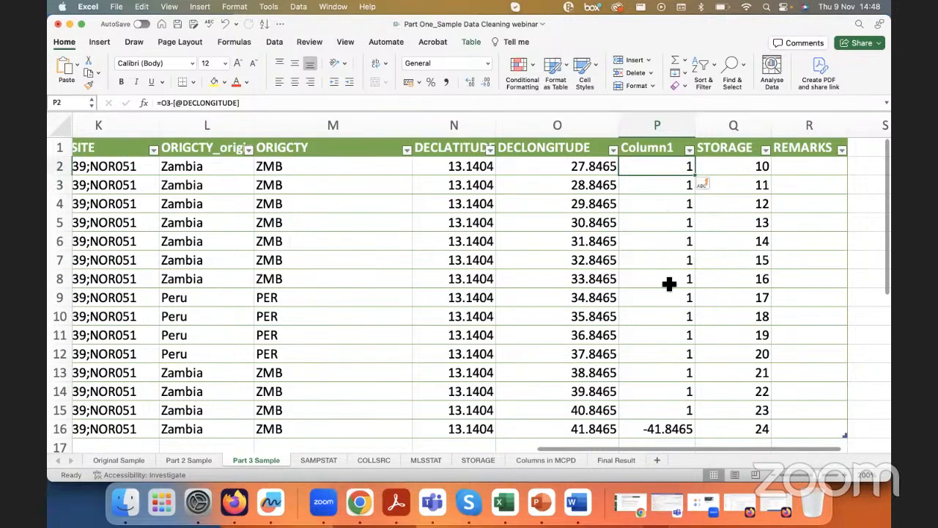
left_click(689, 150)
left_click(726, 302)
left_click(672, 233)
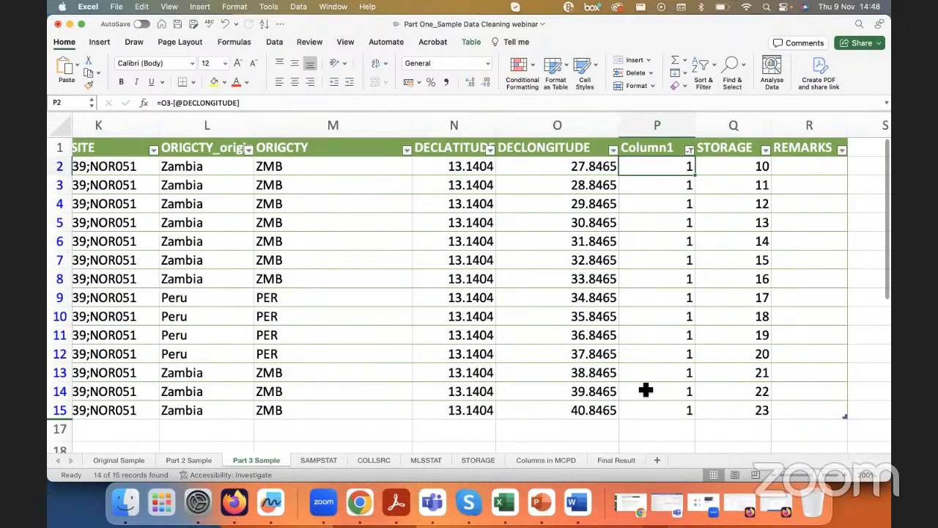
Step: Undo the Column1 filter and the longitude difference formula so the helper column is empty
key("super+z")
key("super+z")
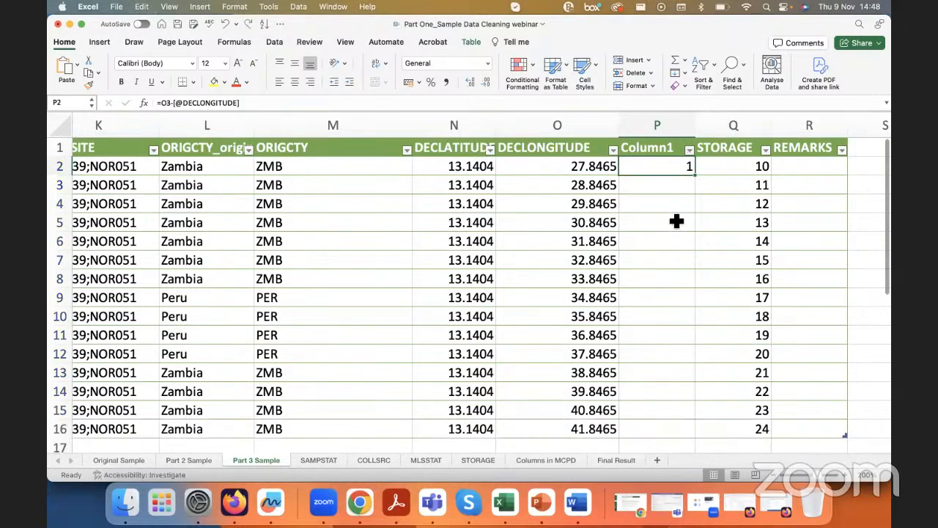
key("super+z")
Step: Enter the formula =Q3-Q2 in P2 to calculate the differences between consecutive STORAGE values down Column1
left_click(745, 163)
left_click(683, 171)
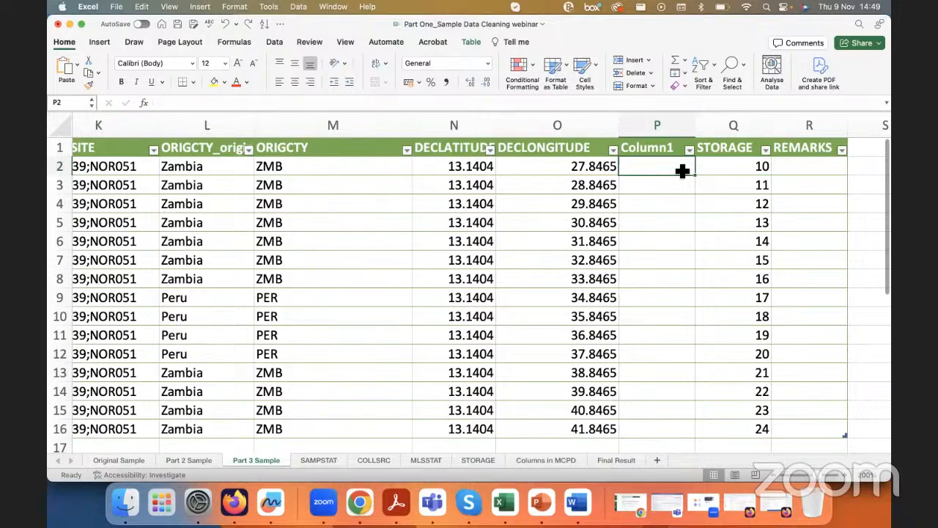
left_click_drag(731, 170, 739, 431)
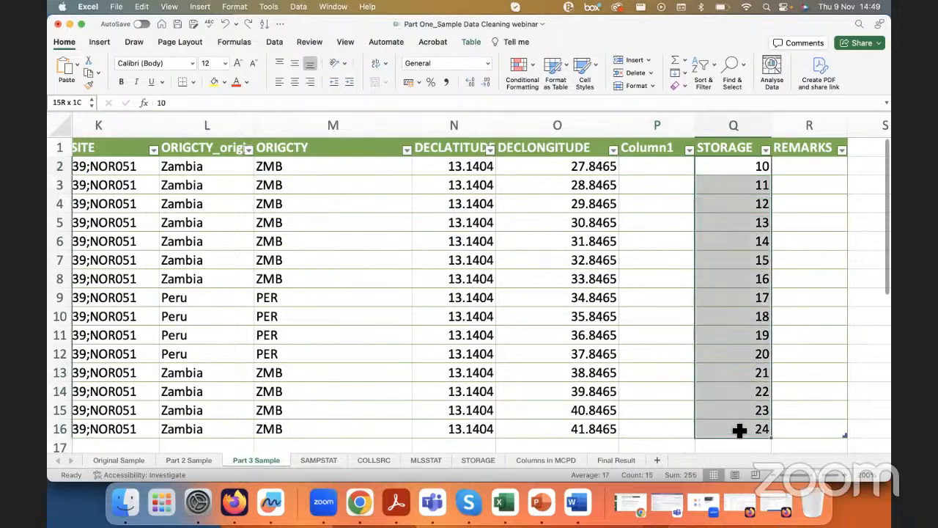
left_click(731, 168)
left_click(675, 175)
type("=")
left_click(718, 186)
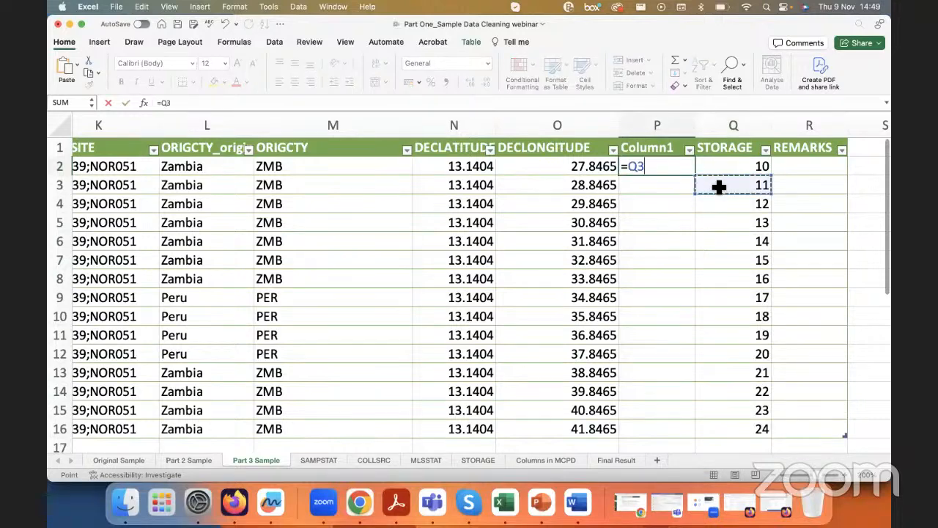
type("-")
left_click(714, 167)
key("Return")
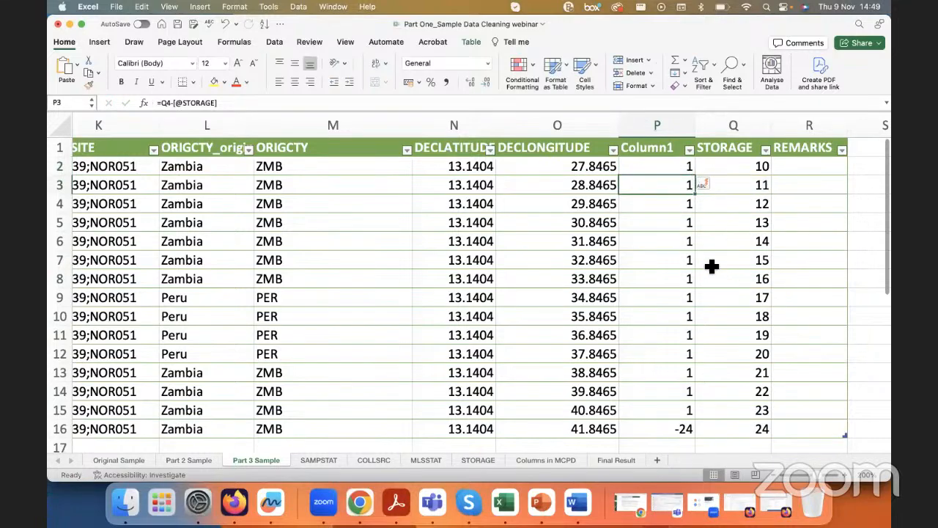
Step: Insert an empty table column between ACQDATE and COLLSRC
scroll(711, 268, "down", 2)
scroll(762, 168, "left", 2)
scroll(791, 169, "right", 2)
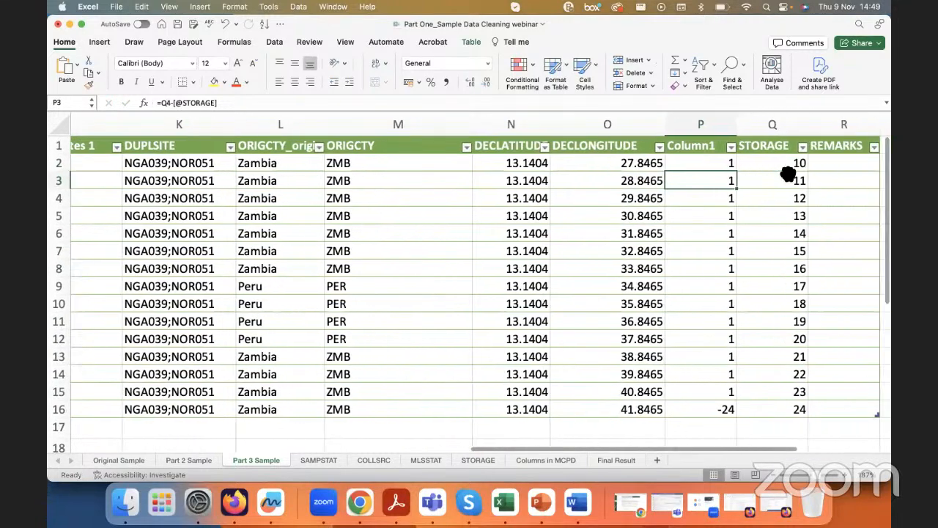
scroll(769, 170, "right", 1)
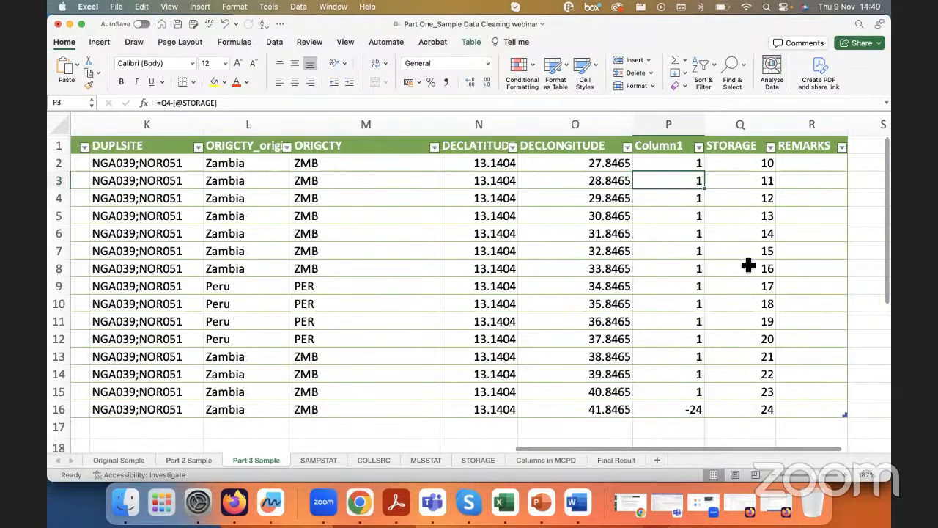
scroll(751, 254, "down", 2)
scroll(733, 339, "right", 1)
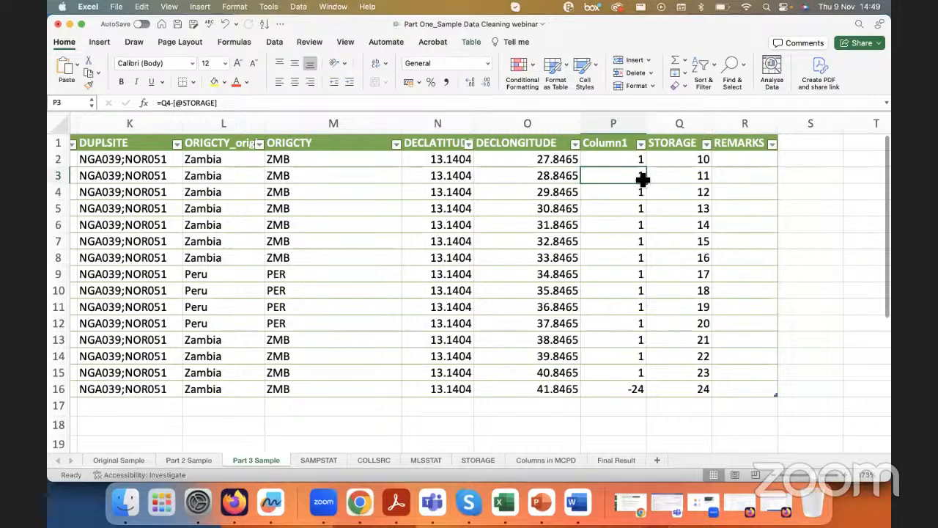
scroll(638, 162, "left", 3)
scroll(638, 164, "left", 10)
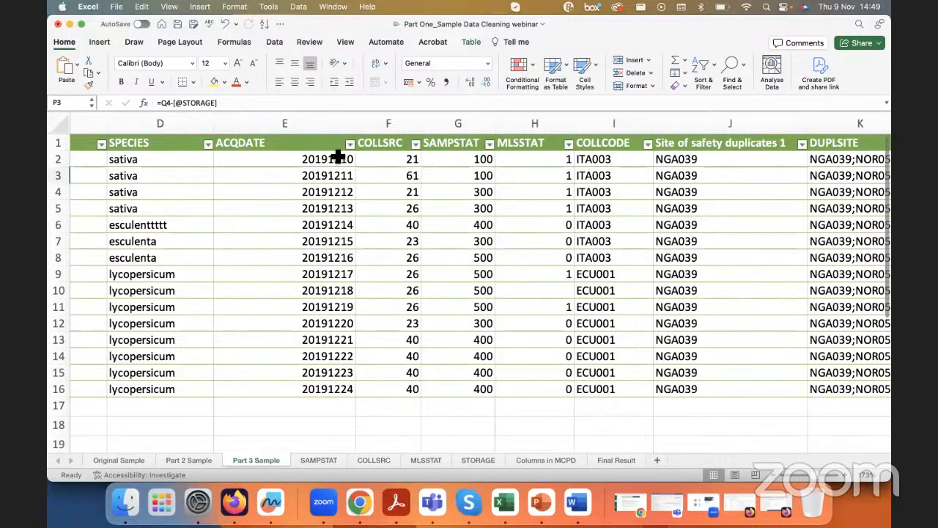
scroll(336, 155, "left", 3)
scroll(337, 155, "up", 3)
scroll(337, 156, "down", 2)
left_click(448, 149)
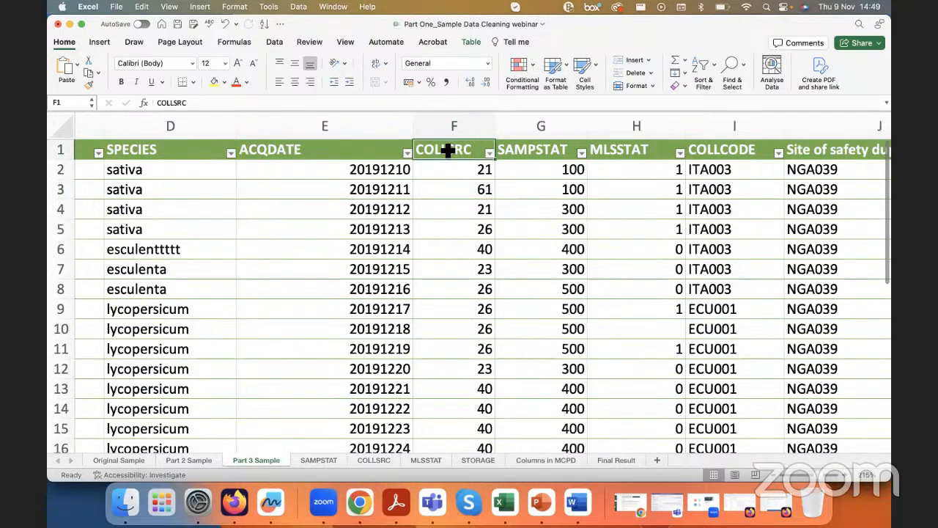
right_click(448, 150)
mouse_move(496, 264)
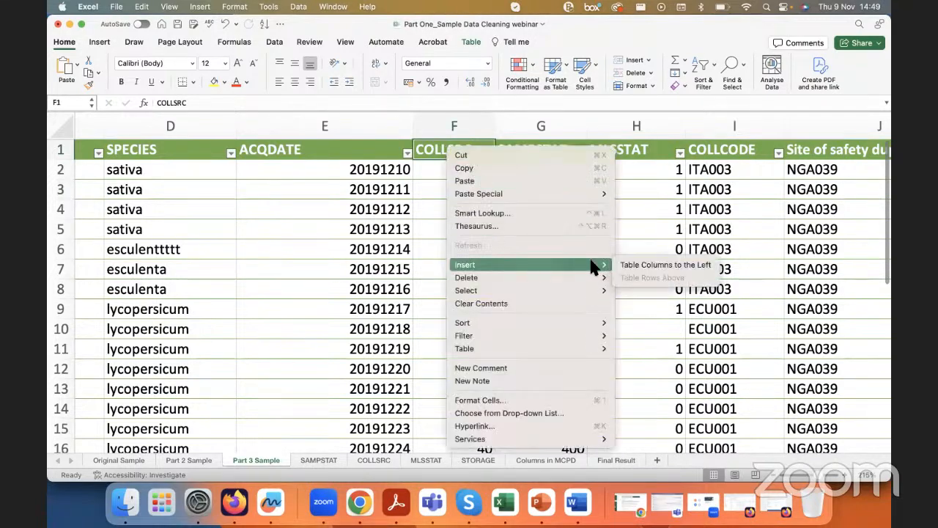
left_click(645, 264)
Step: Enter the formula =E3-E2 in F2 to calculate the differences between consecutive ACQDATE values down Column2
left_click(471, 177)
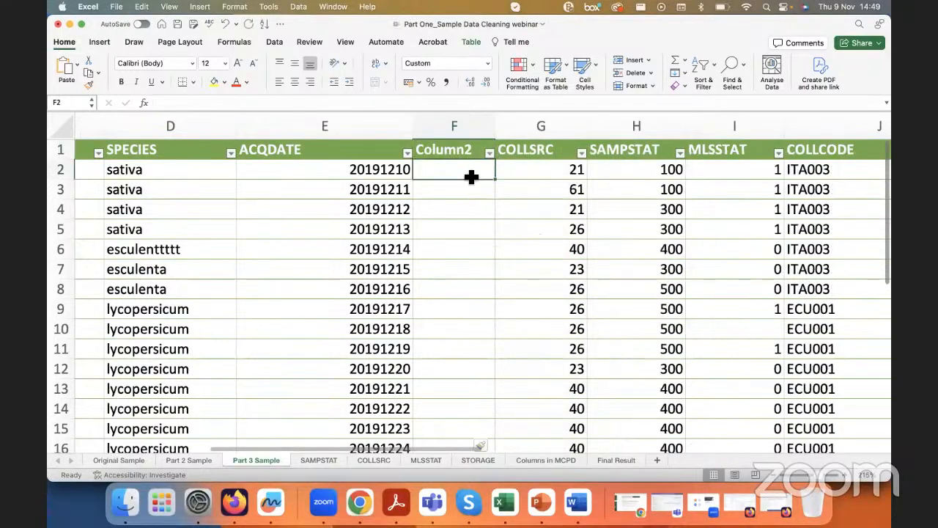
type("=")
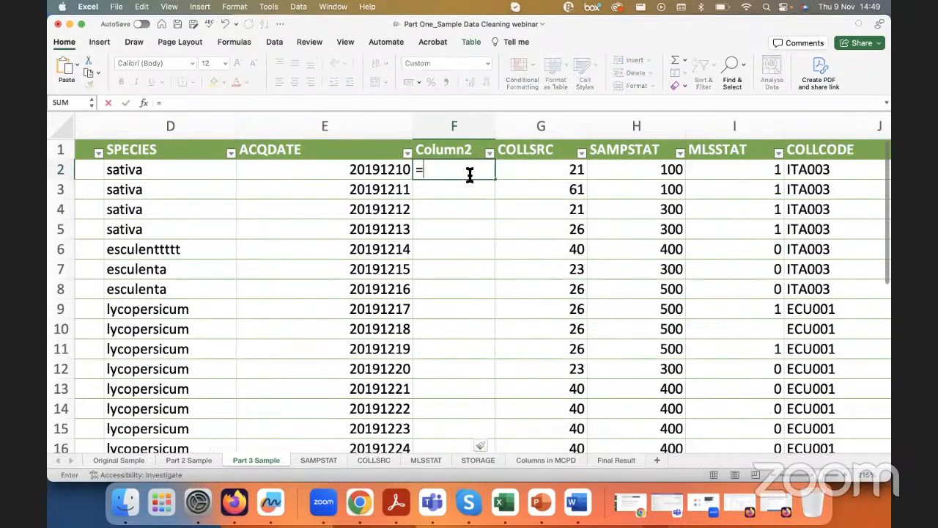
left_click(380, 192)
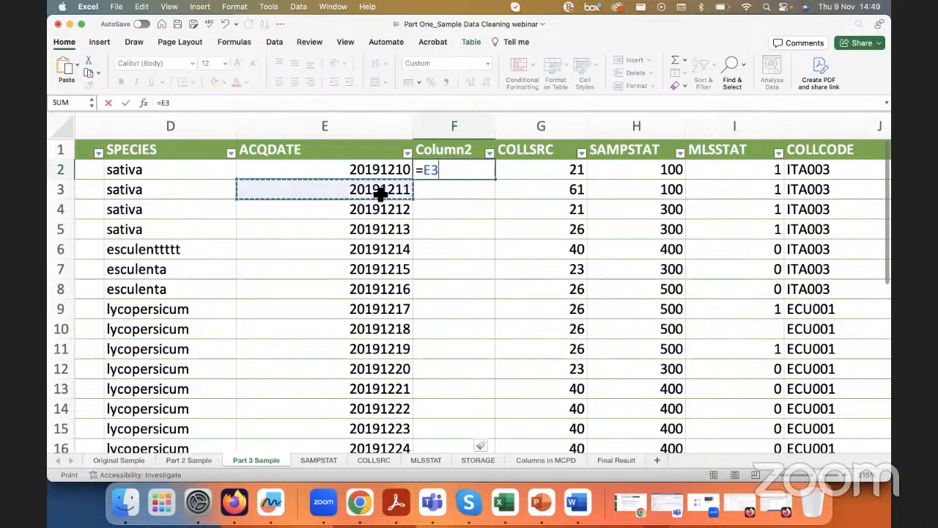
type("-")
left_click(375, 174)
key("Return")
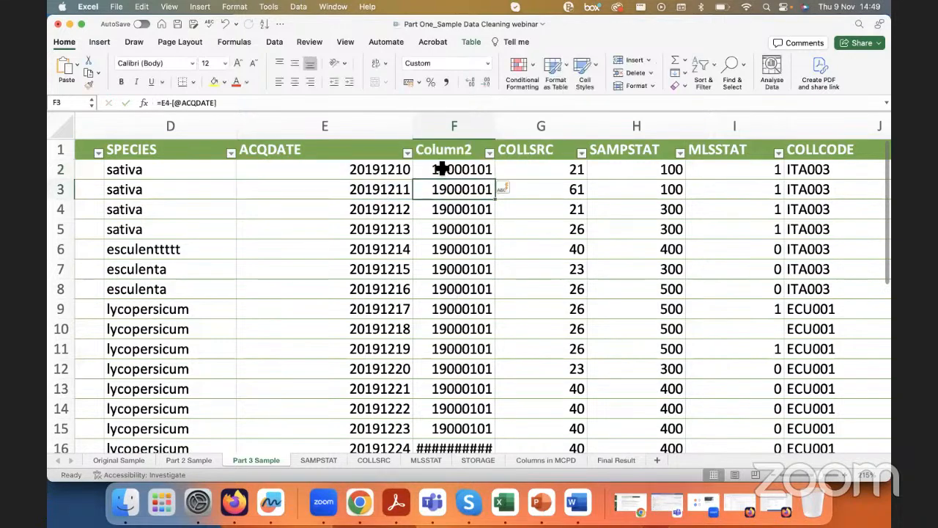
Step: Try the Text number format on the ACQDATE differences in F2:F16, and undo it
scroll(449, 169, "down", 2)
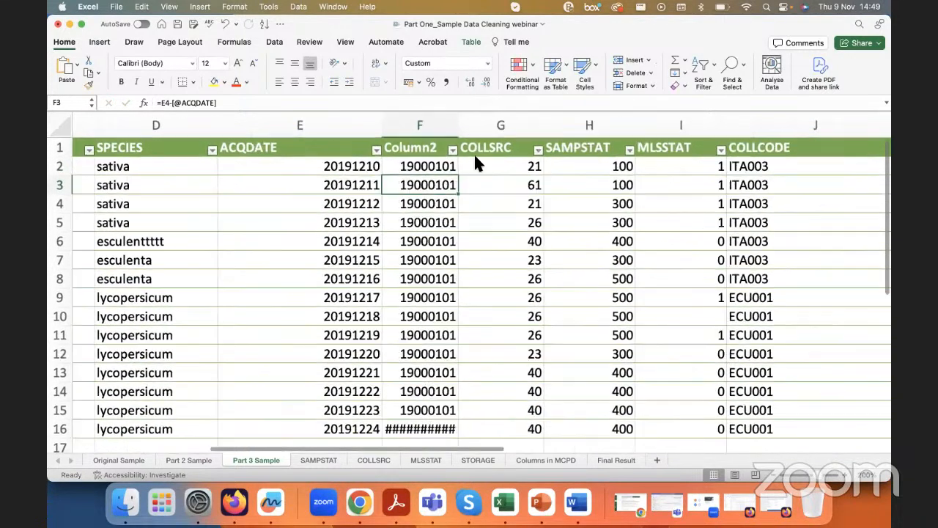
left_click_drag(356, 172, 346, 241)
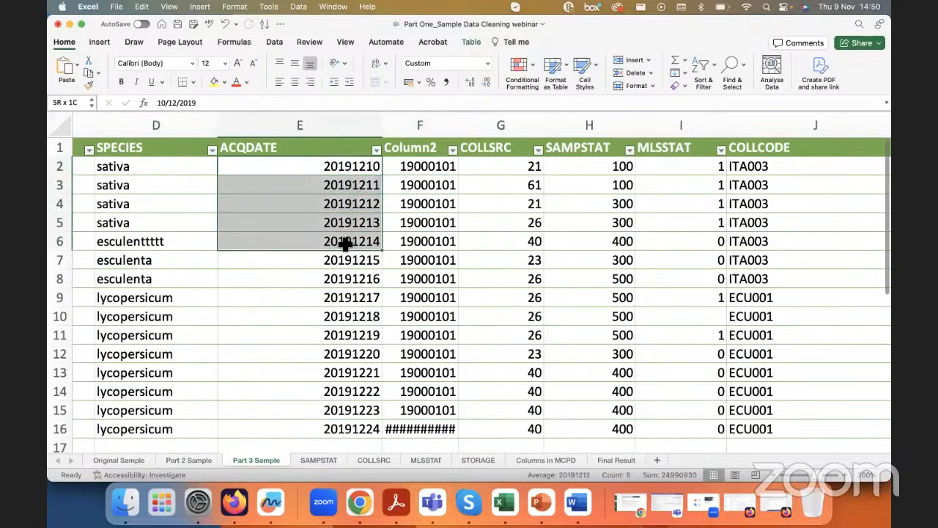
left_click(428, 166)
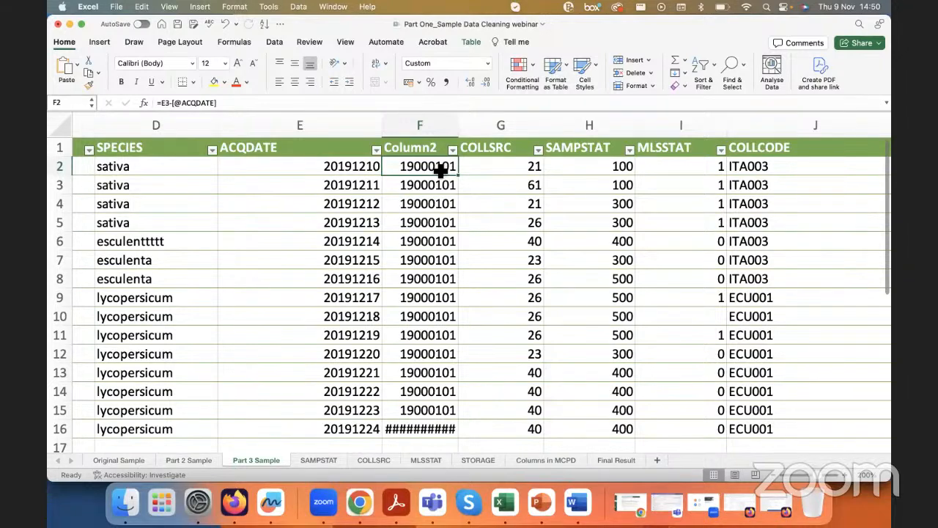
key("shift+Down")
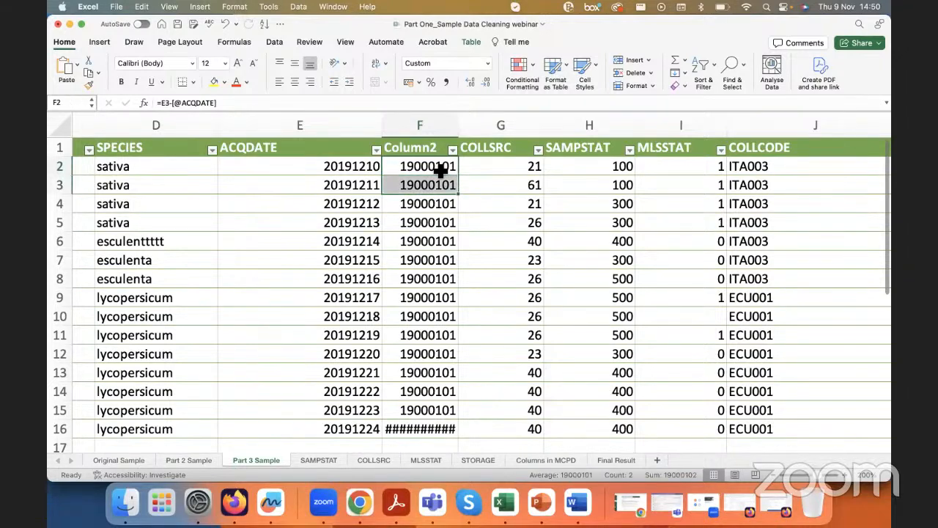
key("super+shift+Down")
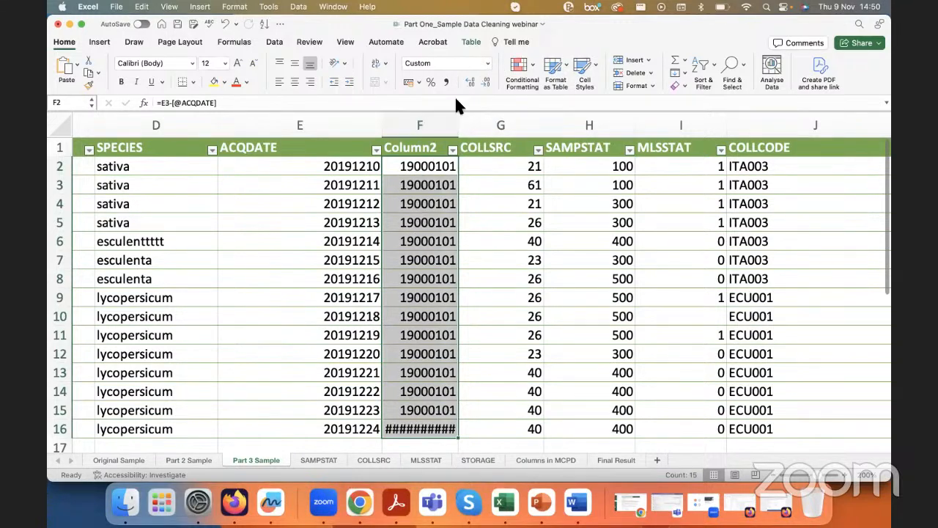
left_click(487, 63)
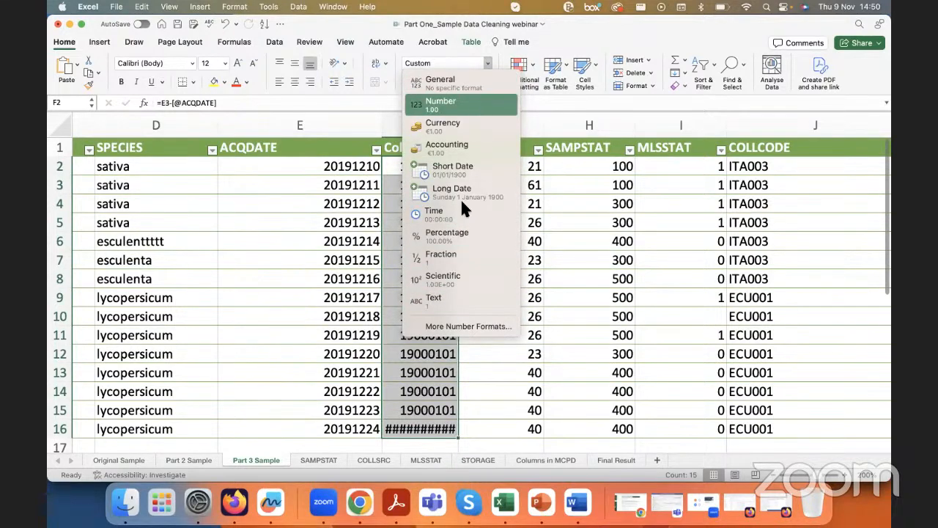
left_click(456, 300)
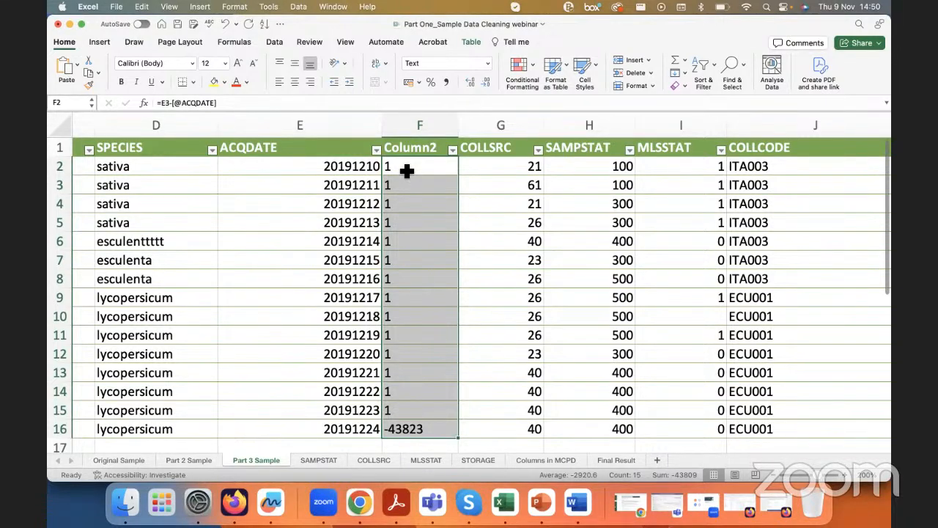
key("super+z")
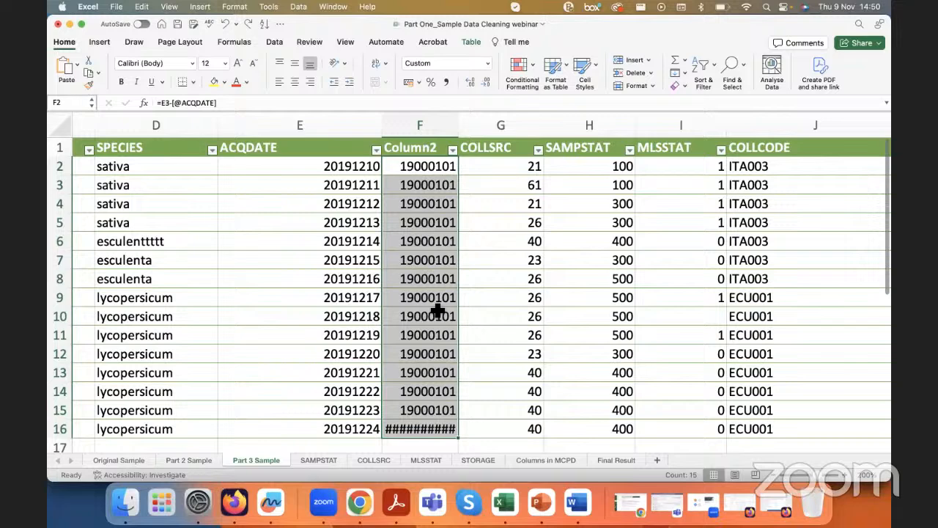
Step: Apply the Number format to the ACQDATE differences in F2:F16
left_click(486, 64)
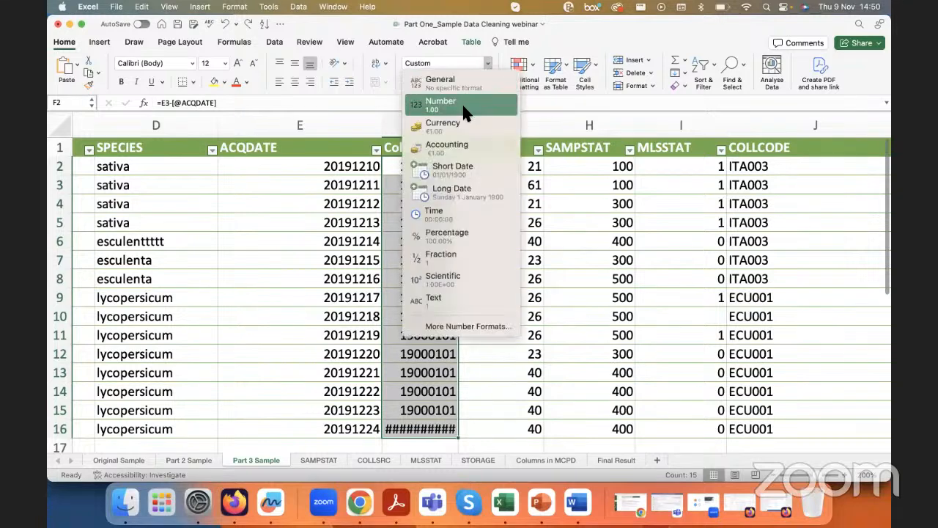
left_click(440, 102)
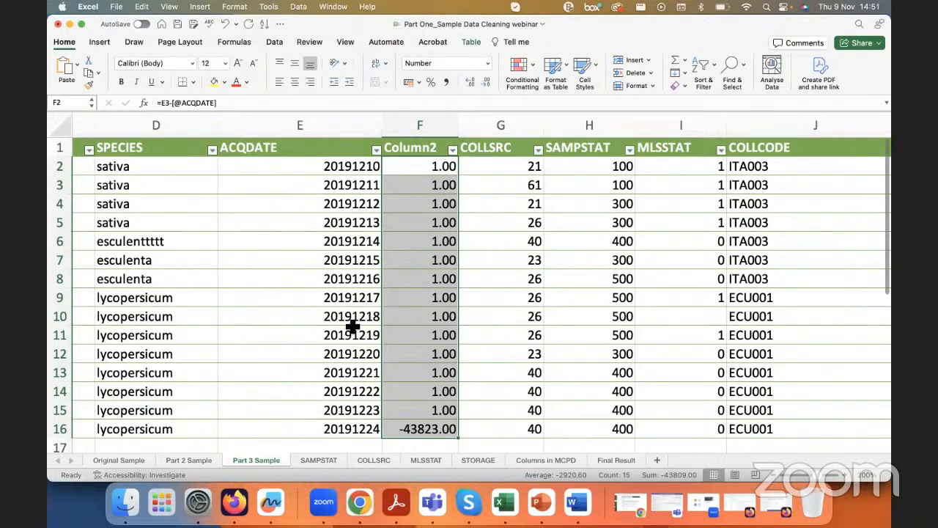
left_click(339, 411)
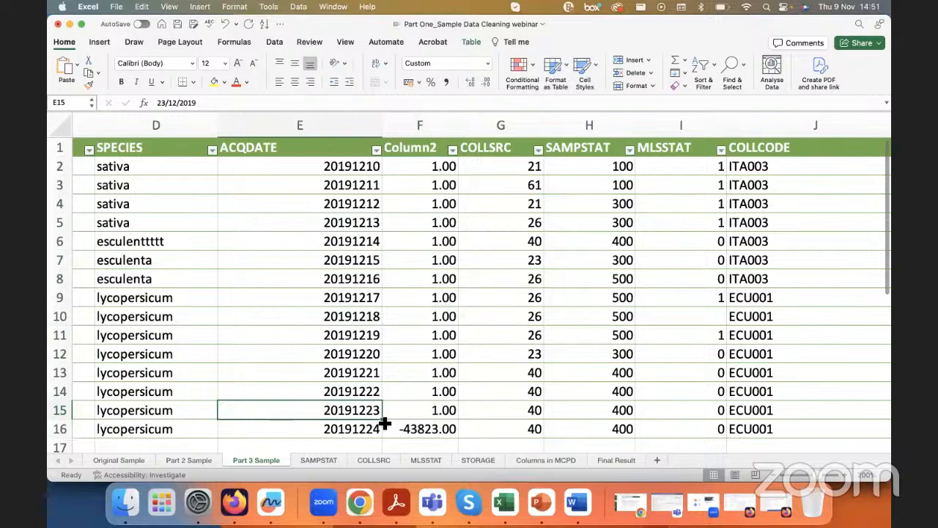
Step: Check the ACQDATE values from row 2 to row 15 against the differences in Column2 for autofill errors
left_click(376, 172)
left_click_drag(381, 176, 377, 331)
left_click(375, 413)
scroll(384, 176, "down", 3)
scroll(382, 175, "right", 2)
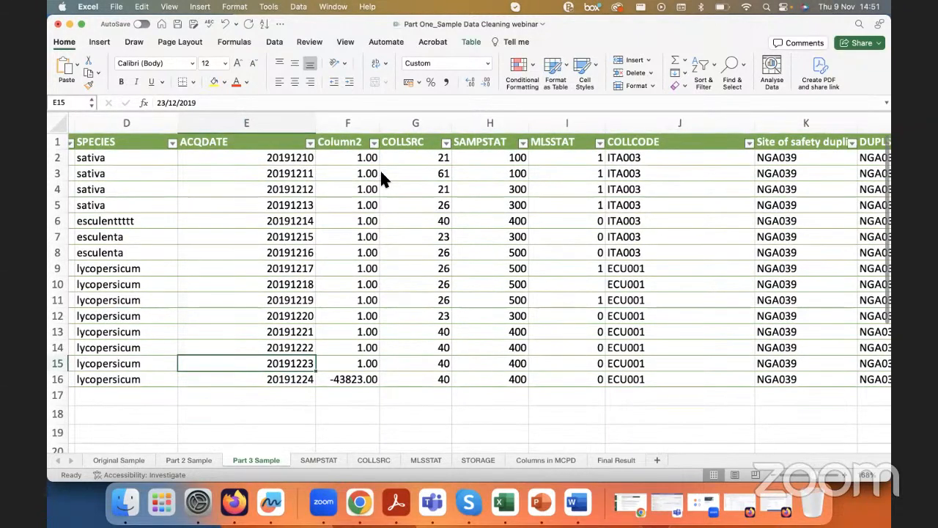
scroll(381, 175, "left", 1)
scroll(381, 176, "left", 1)
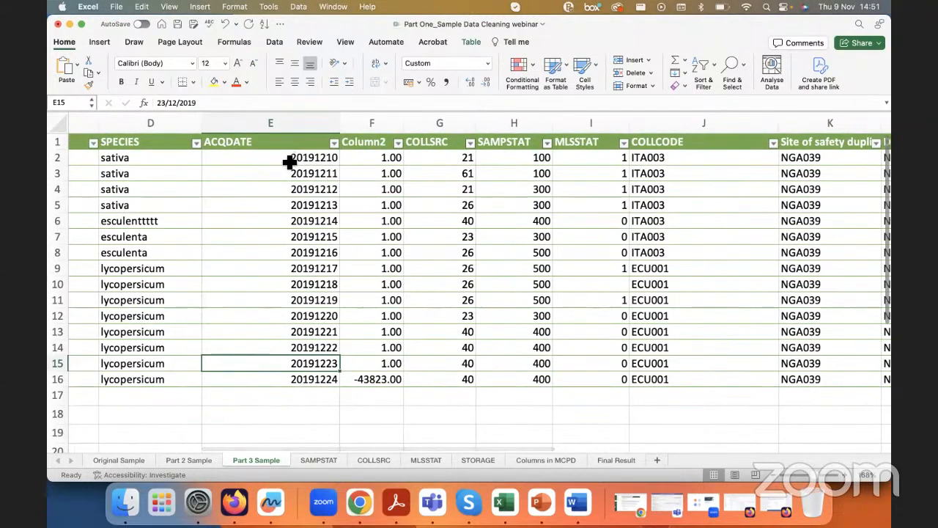
left_click(293, 157)
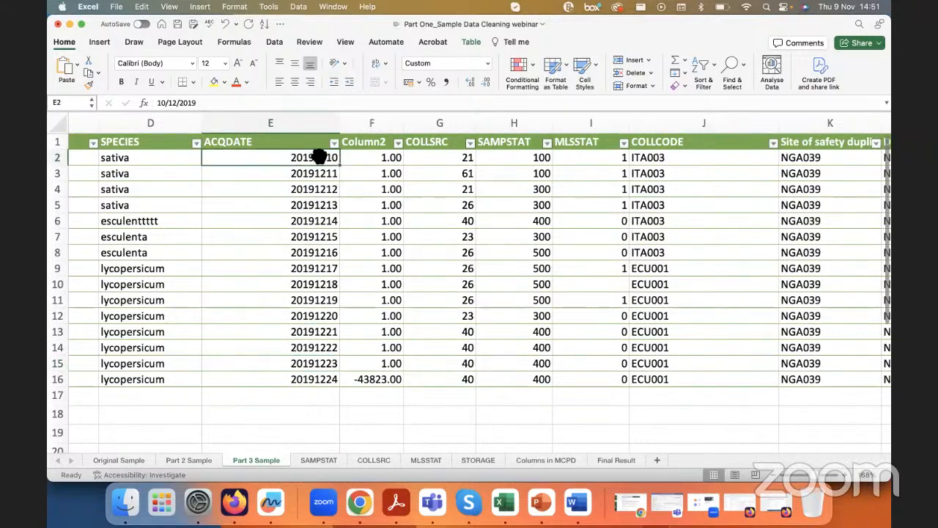
Step: Review the other table columns across to STORAGE and REMARKS, and return to the accession columns at the start
scroll(485, 271, "right", 1)
scroll(485, 270, "right", 10)
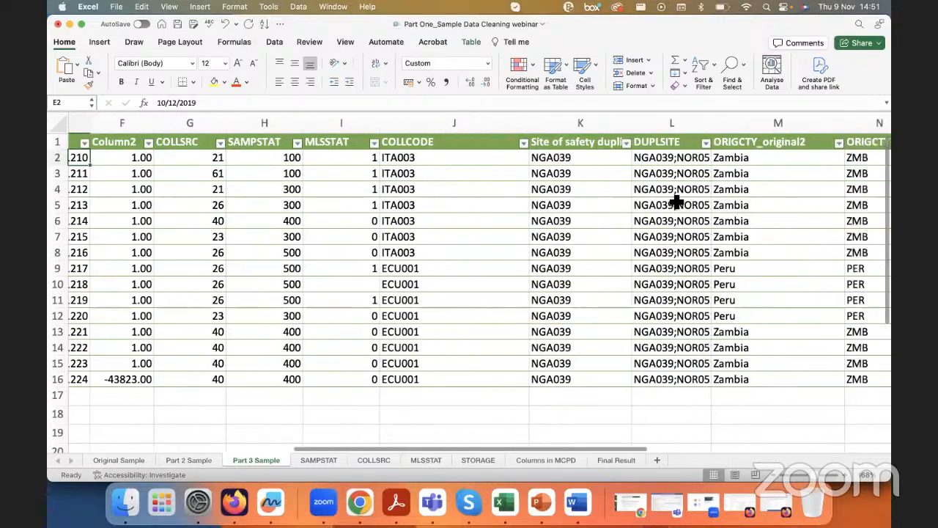
scroll(628, 205, "right", 1)
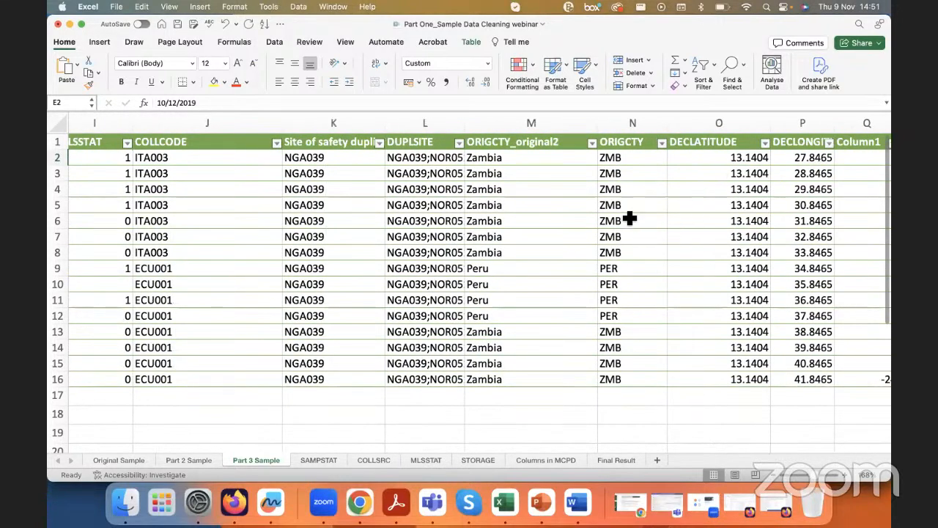
scroll(629, 218, "right", 3)
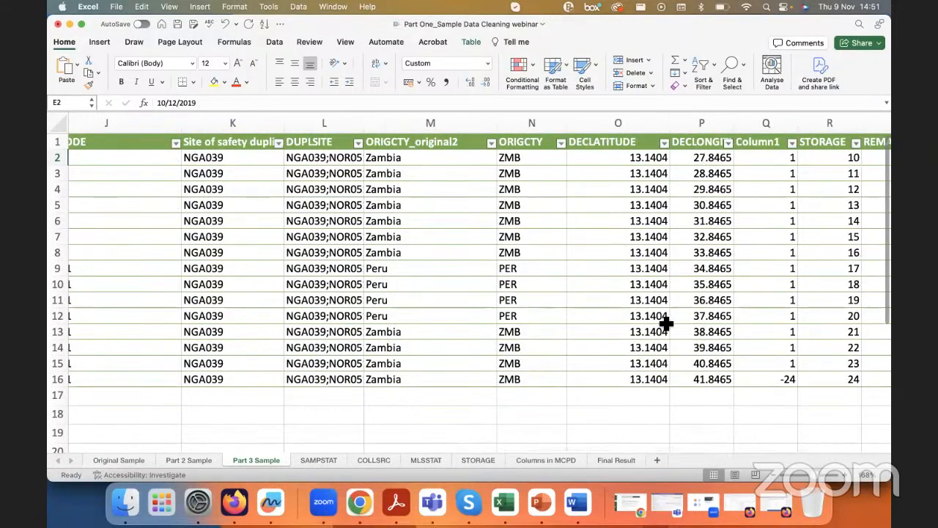
scroll(788, 272, "right", 1)
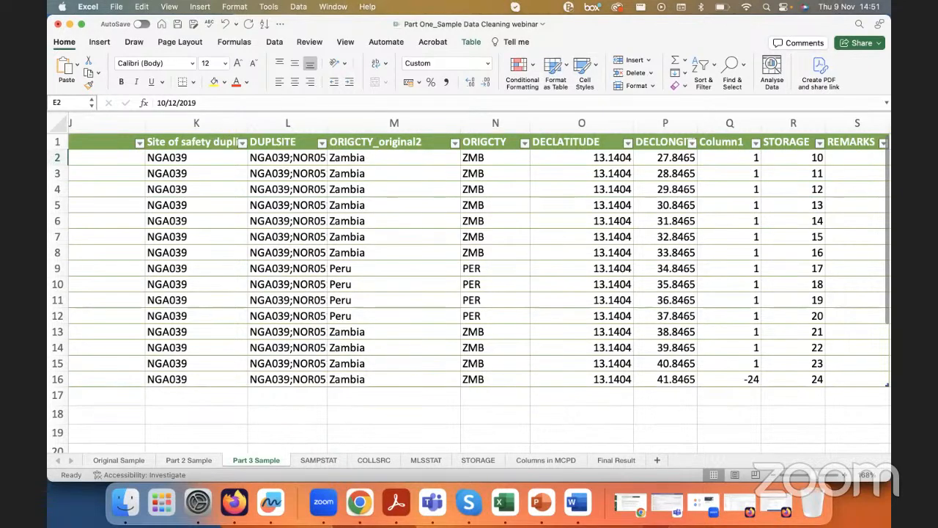
left_click(540, 501)
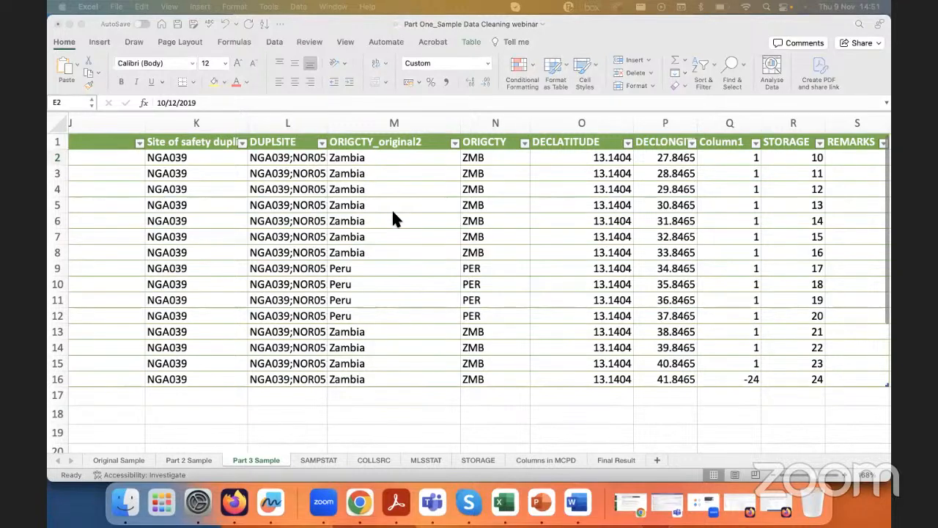
scroll(393, 218, "left", 10)
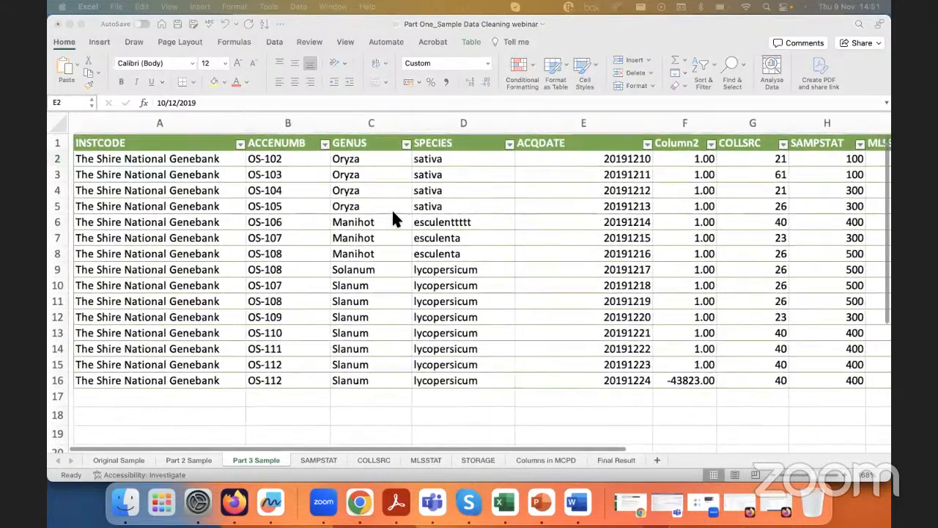
scroll(391, 208, "right", 1)
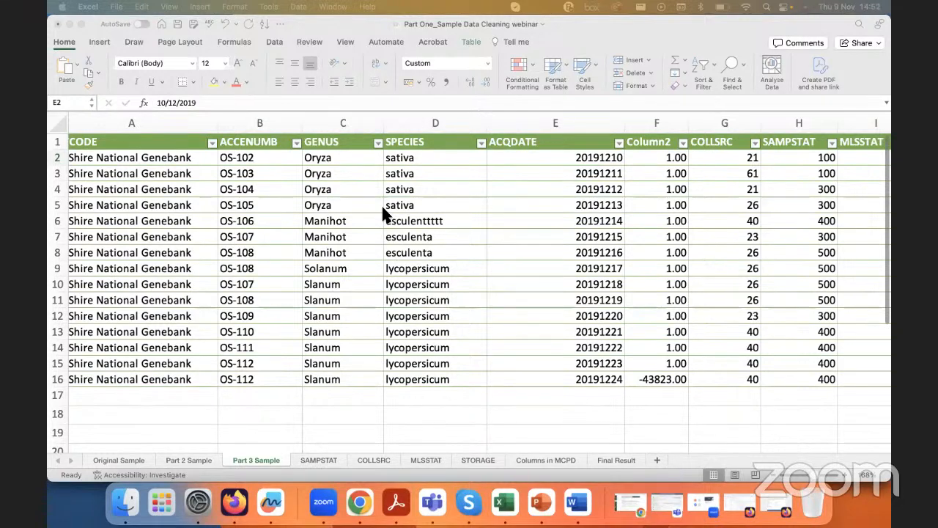
Step: Examine the ACCENUMB column and the individual records for repeated accession numbers
left_click(260, 121)
left_click(261, 121)
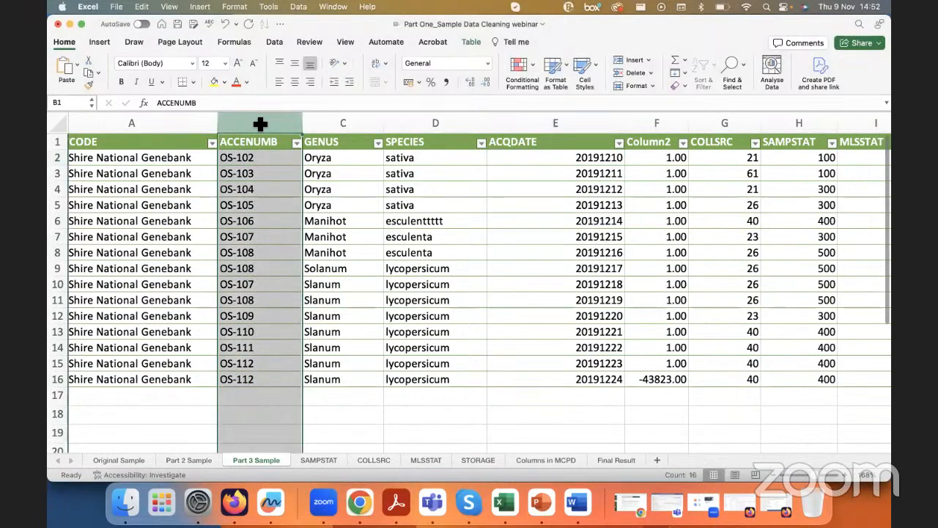
left_click(259, 151)
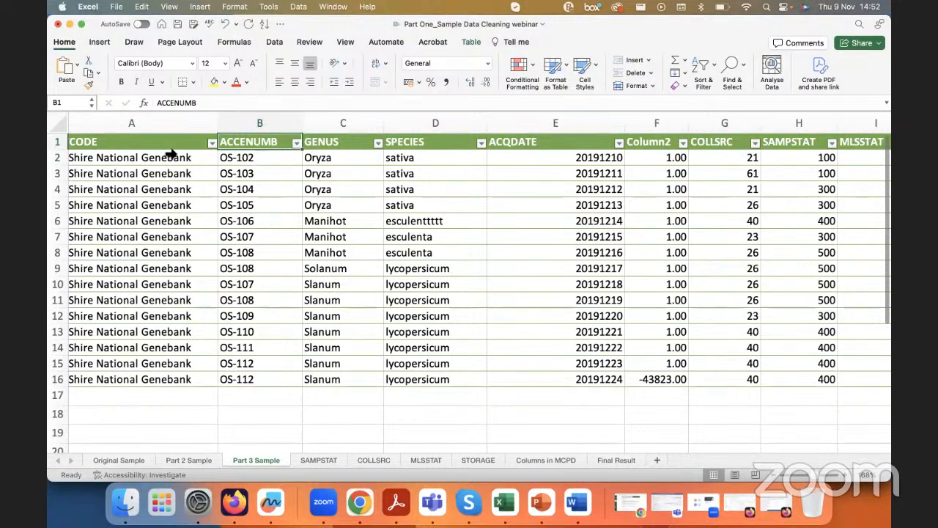
left_click(56, 158)
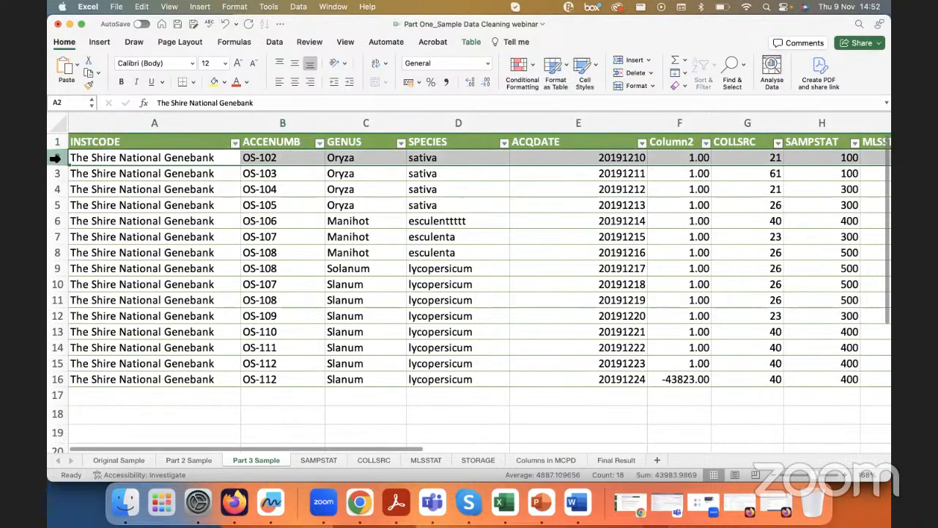
left_click(57, 173)
left_click(57, 189)
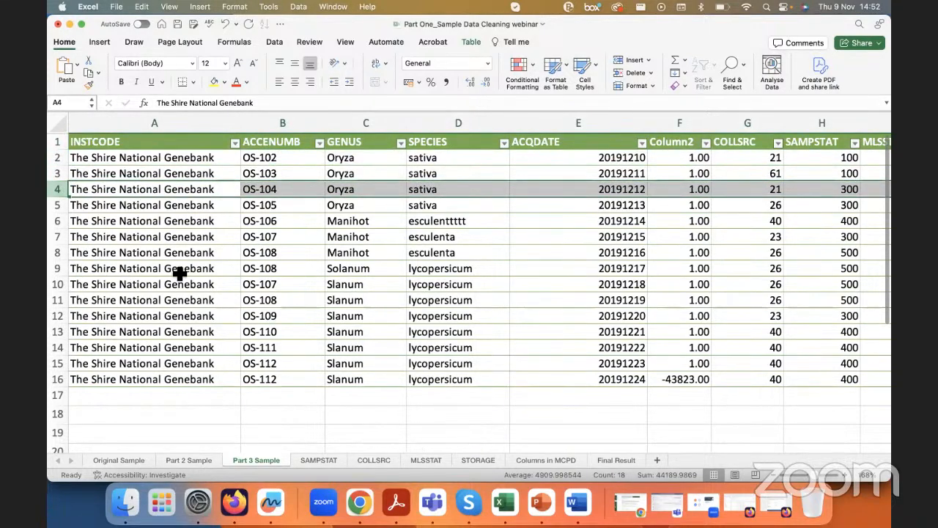
left_click(291, 192)
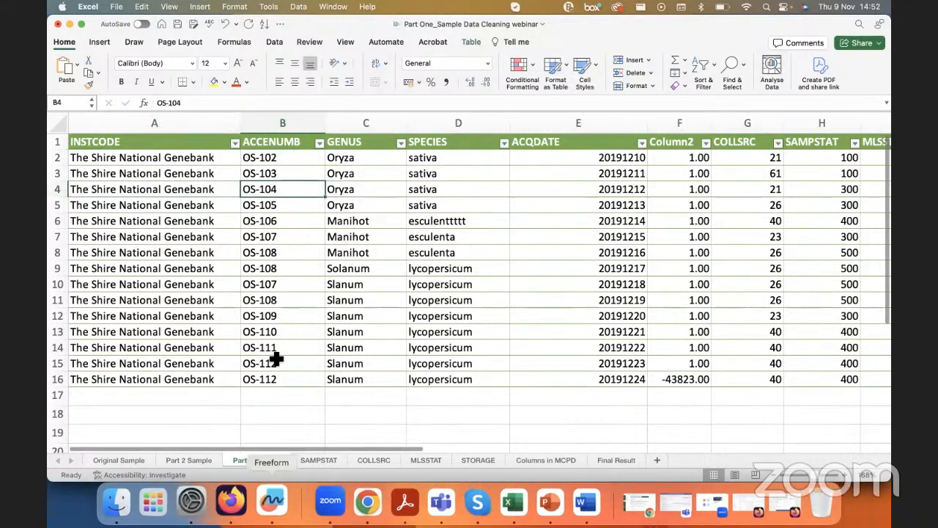
left_click(279, 313)
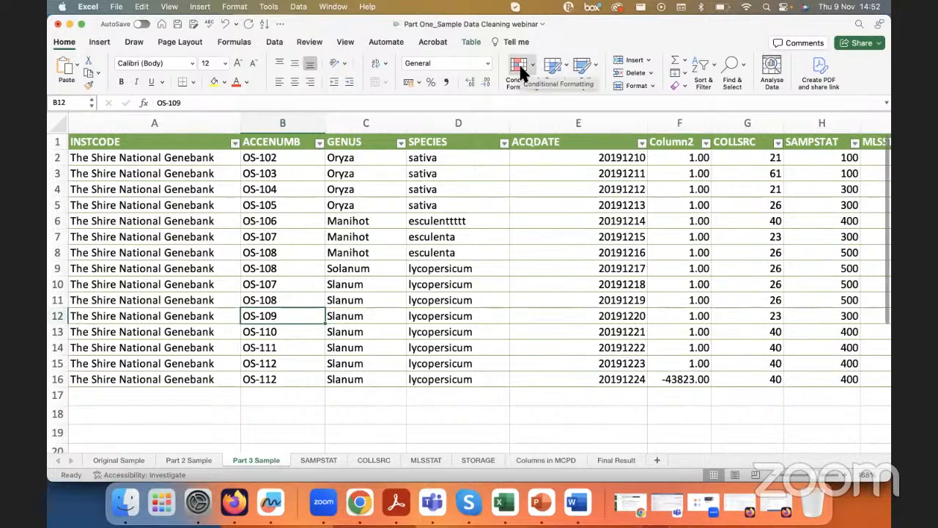
Step: Highlight duplicate values in the ACCENUMB column with conditional formatting, using Light Red Fill with Dark Red Text
left_click(272, 126)
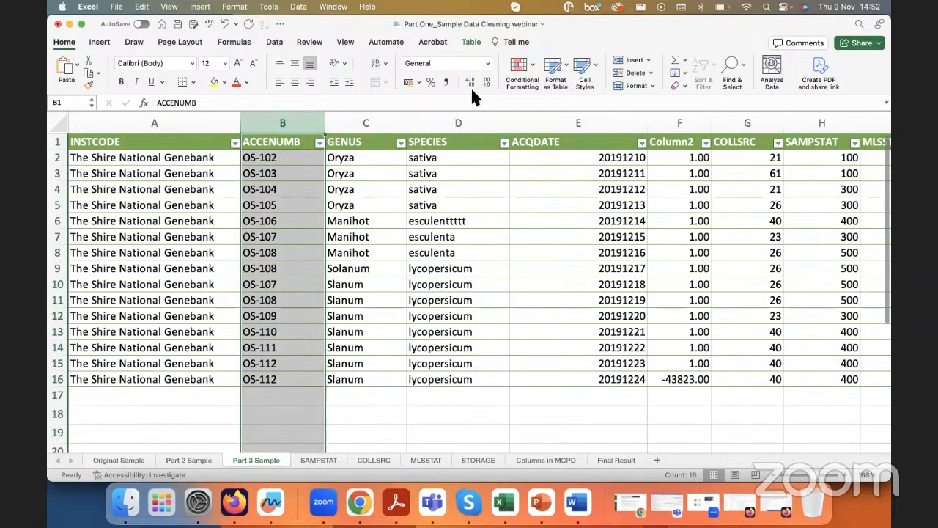
left_click(523, 70)
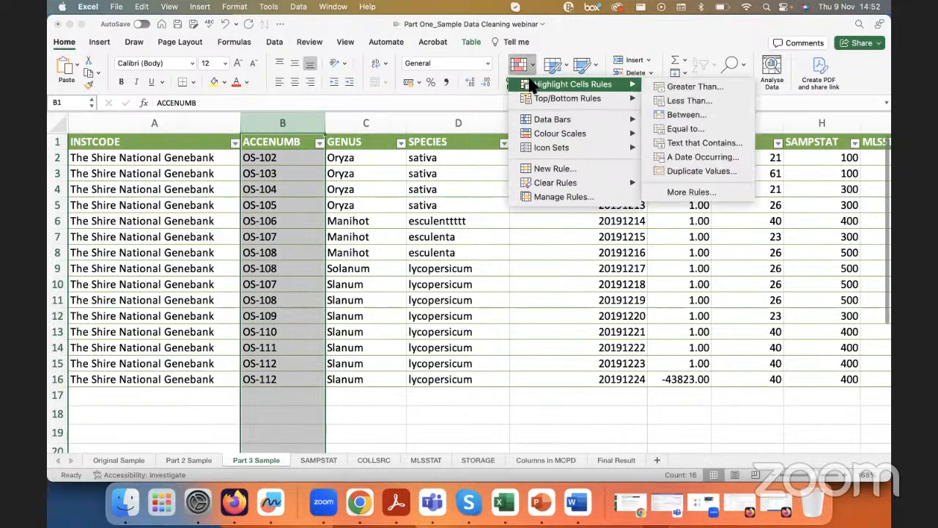
mouse_move(551, 86)
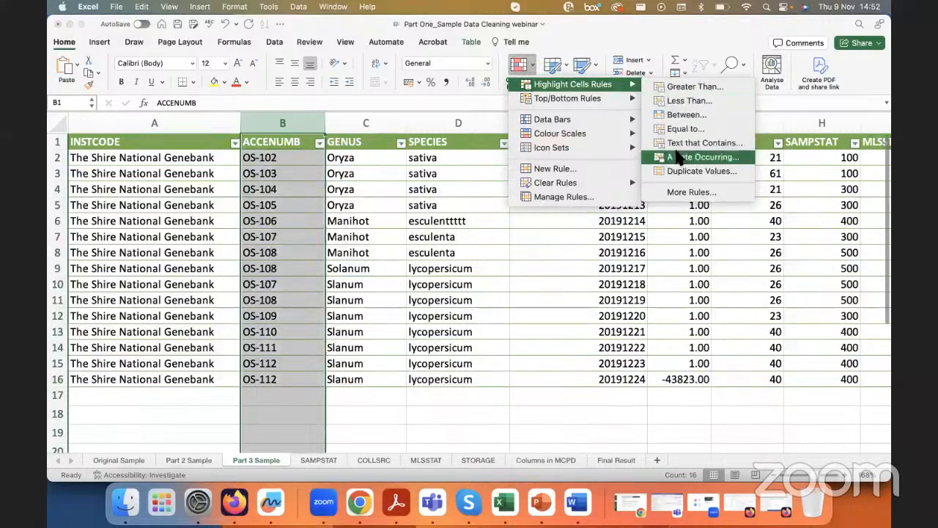
left_click(699, 170)
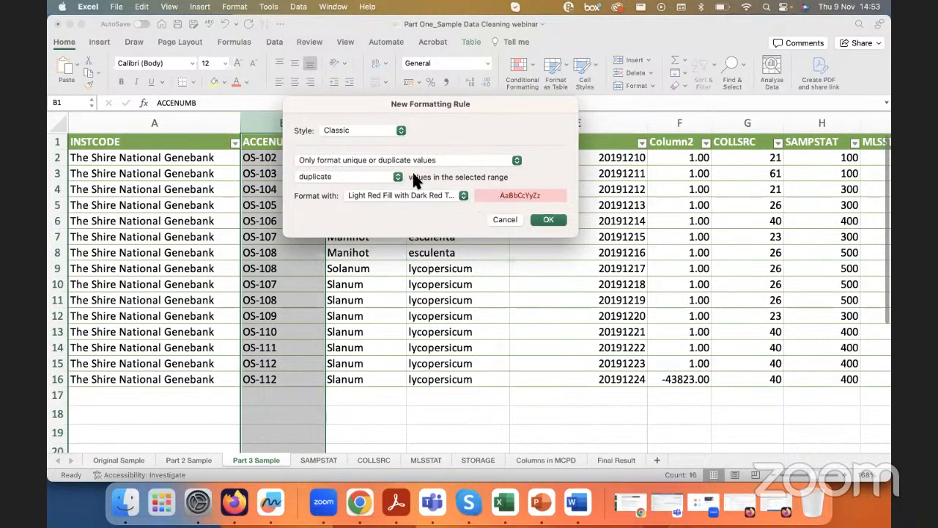
left_click(414, 195)
left_click(513, 198)
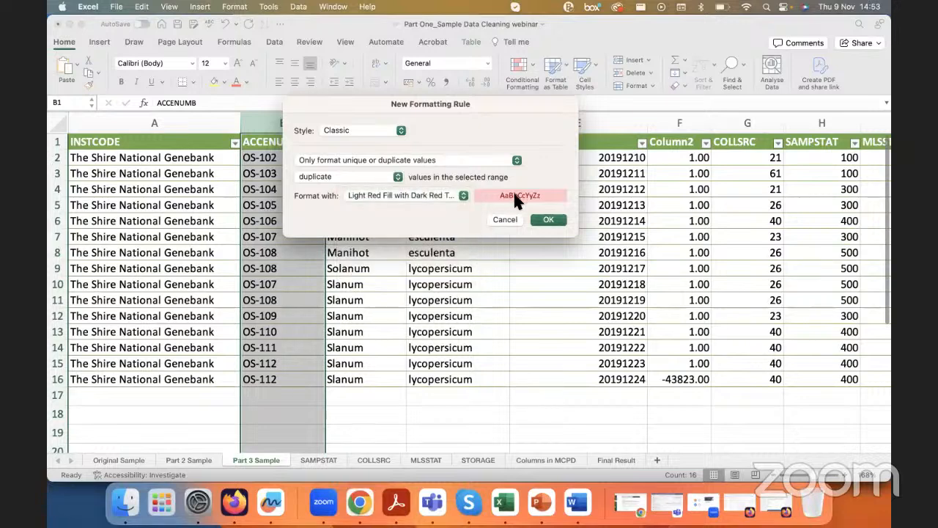
left_click(546, 221)
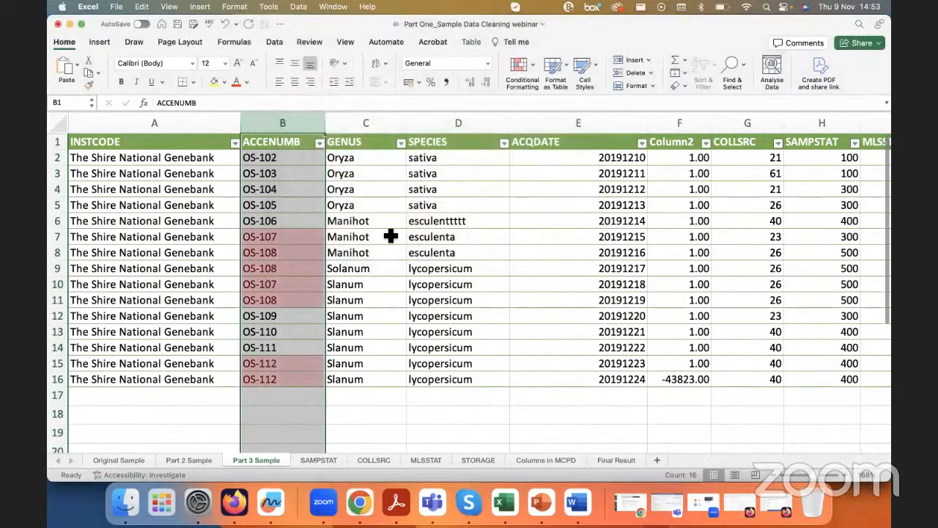
left_click(291, 233)
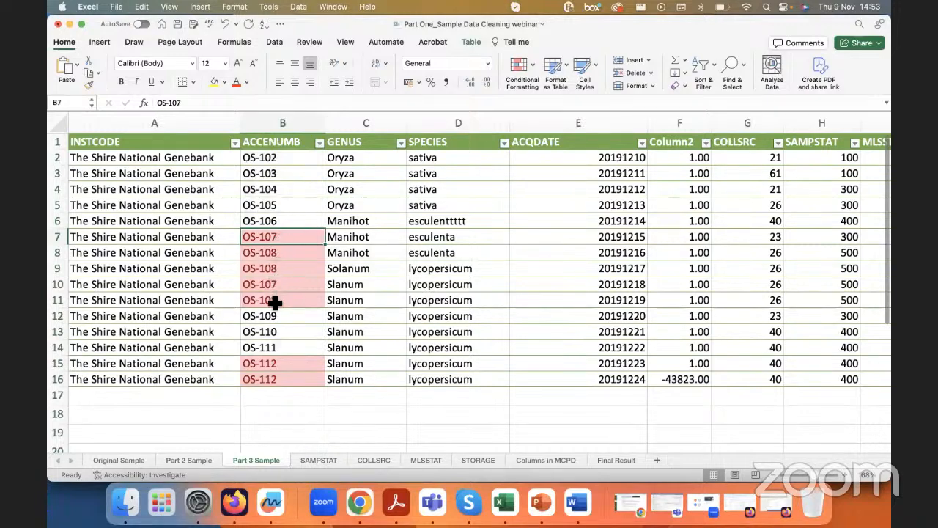
Step: Filter the ACCENUMB column by the Rose cell colour and select the filtered accession numbers
left_click(308, 141)
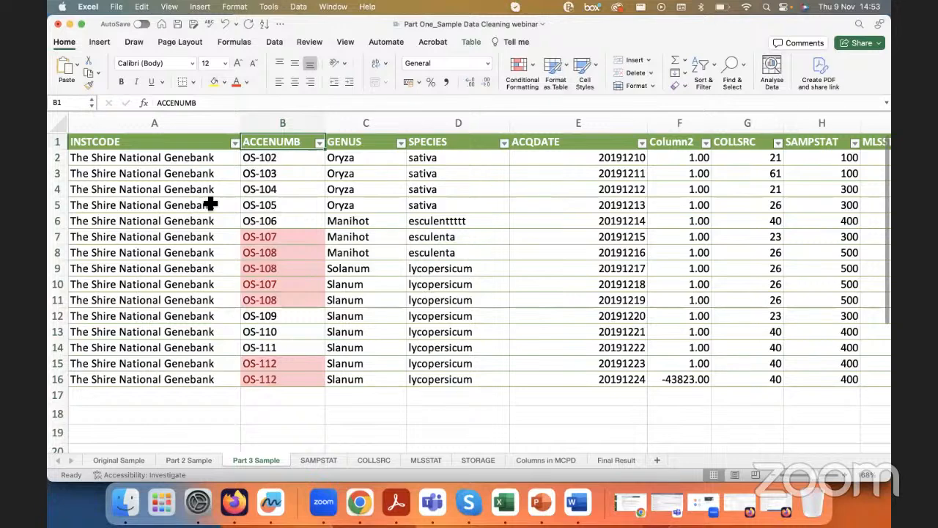
left_click(319, 143)
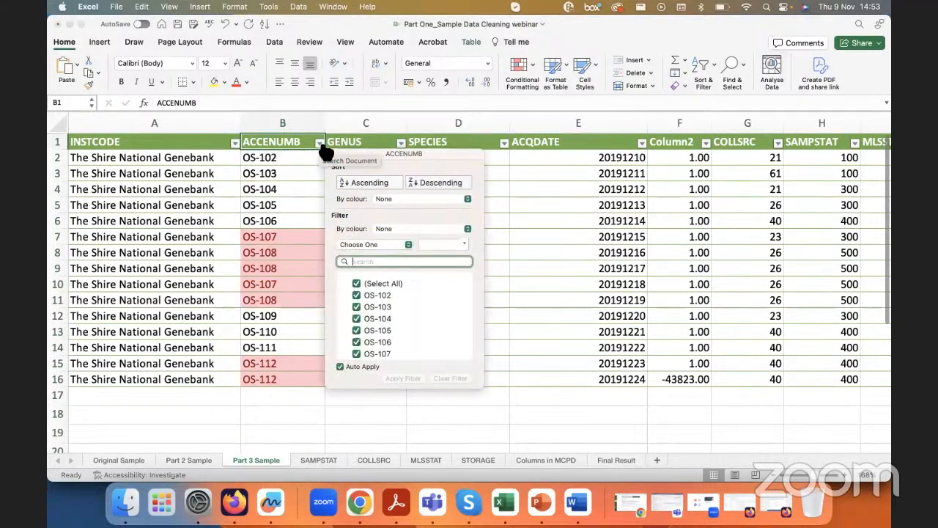
left_click(381, 230)
mouse_move(424, 241)
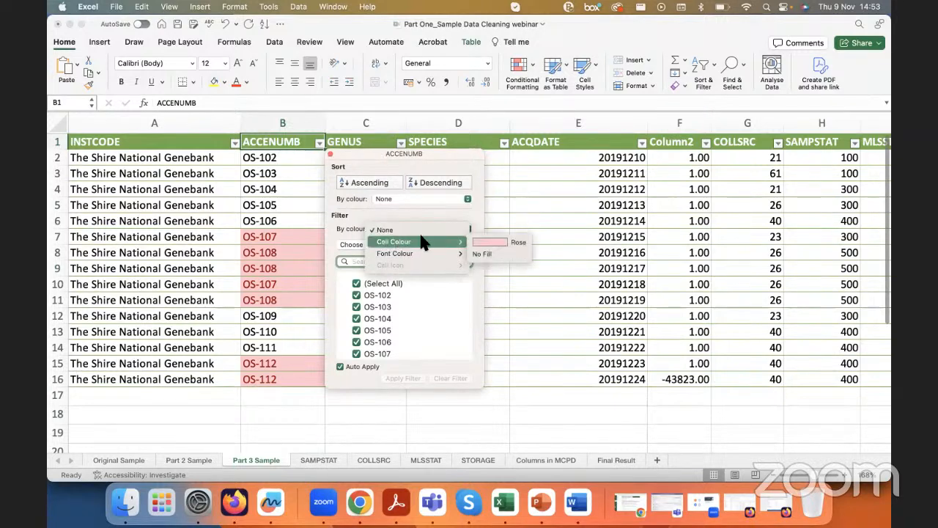
left_click(482, 244)
left_click(296, 157)
left_click_drag(296, 156, 276, 251)
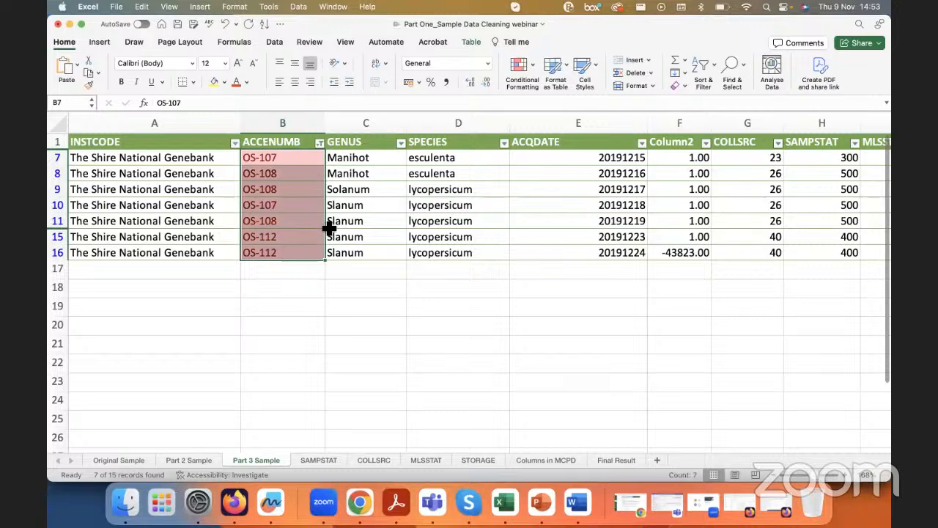
Step: Try changing the accession number in B8 to OS-118, and undo it
double_click(281, 175)
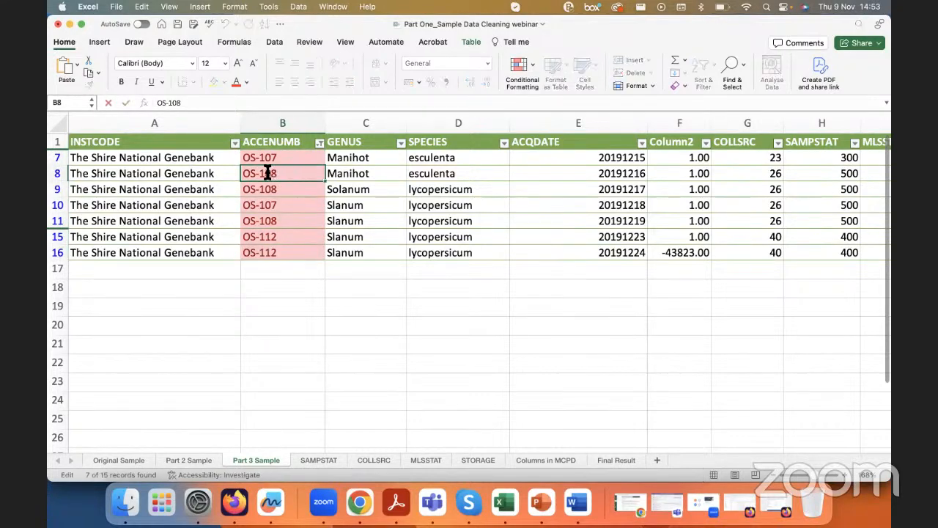
key("BackSpace")
type("1")
key("Return")
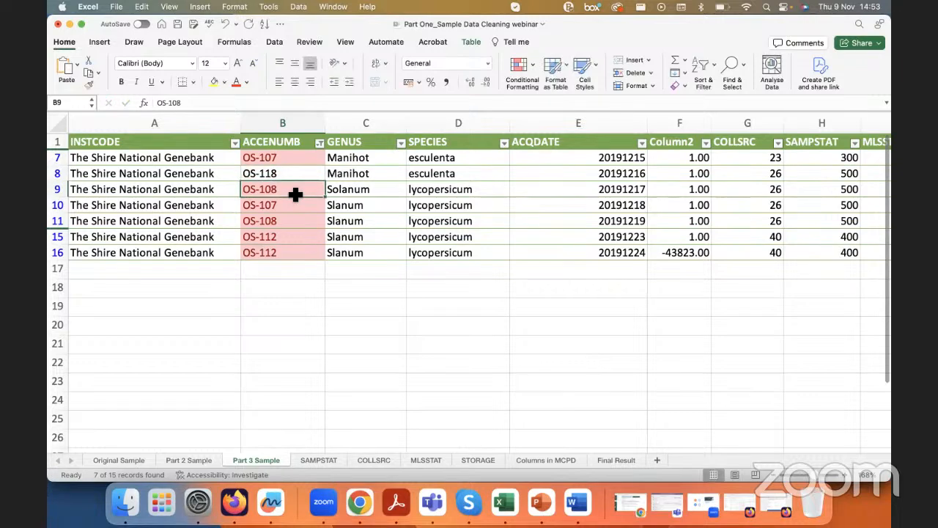
key("super+z")
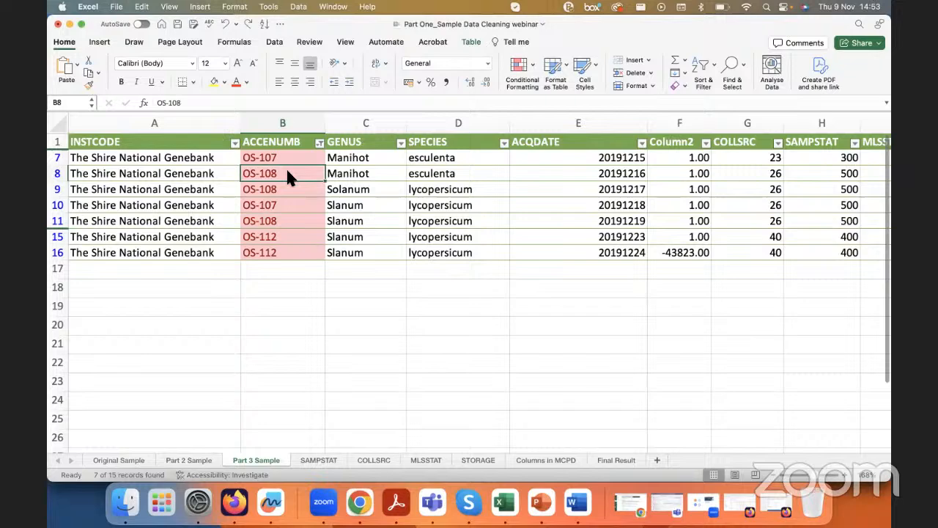
Step: Compare the two adjacent OS-108 records in rows 8 and 9 across GENUS, SPECIES and ACQDATE
left_click(65, 173)
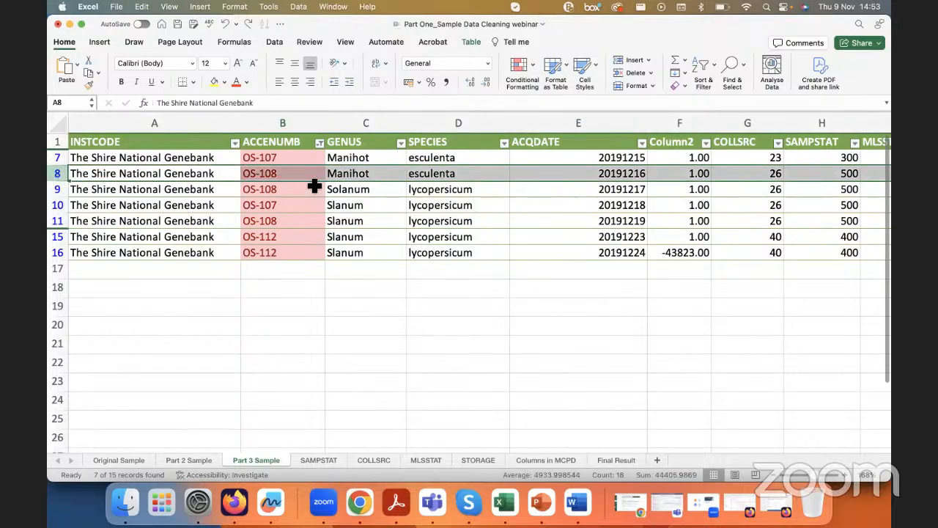
left_click(285, 174)
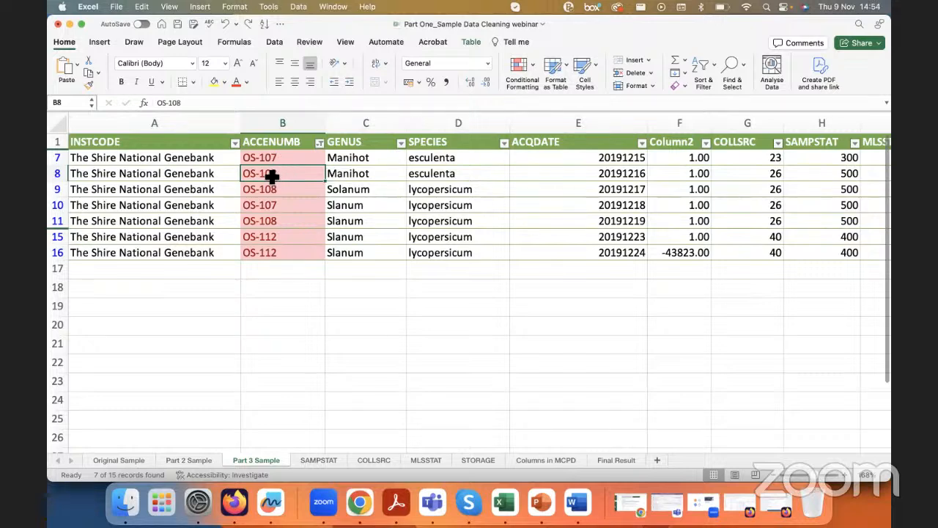
left_click(359, 174)
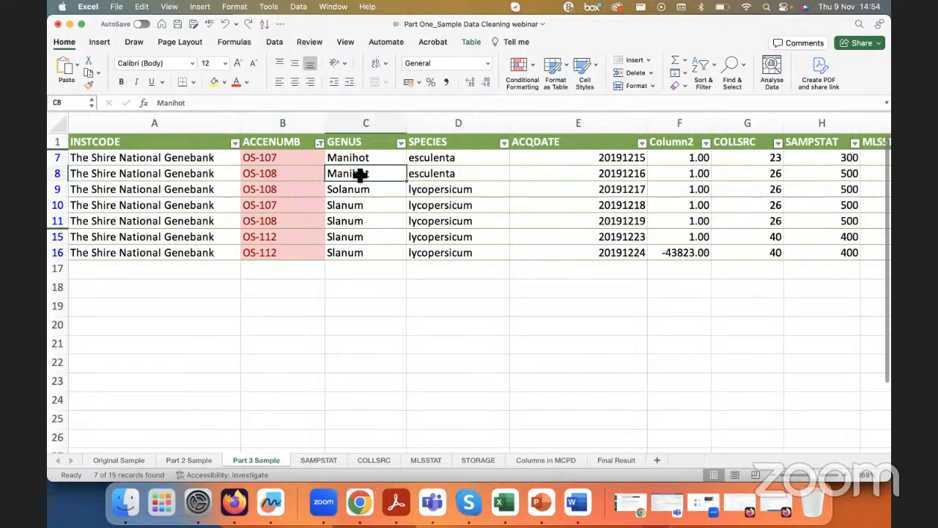
left_click_drag(283, 176, 360, 190)
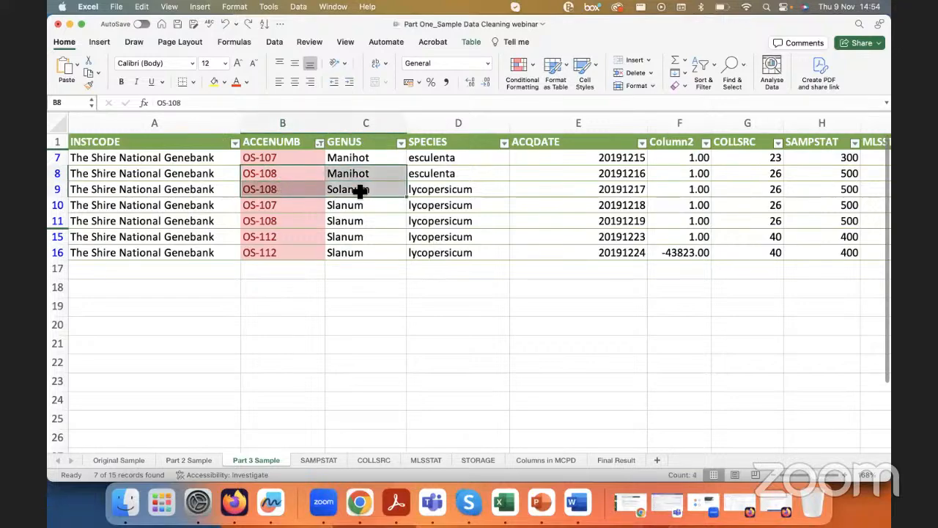
scroll(360, 190, "up", 5)
scroll(368, 190, "down", 5)
scroll(249, 200, "left", 3)
scroll(462, 262, "up", 5)
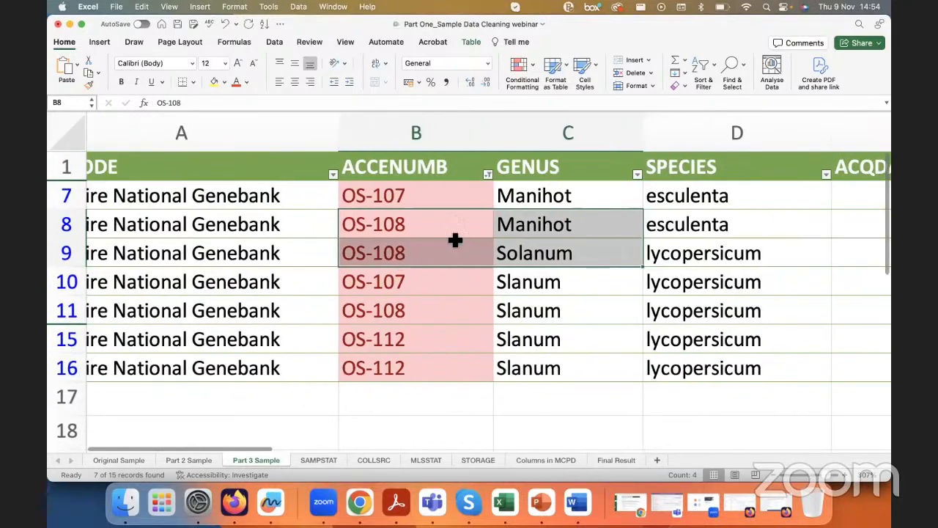
left_click(422, 219)
left_click_drag(410, 230, 680, 250)
scroll(681, 249, "right", 5)
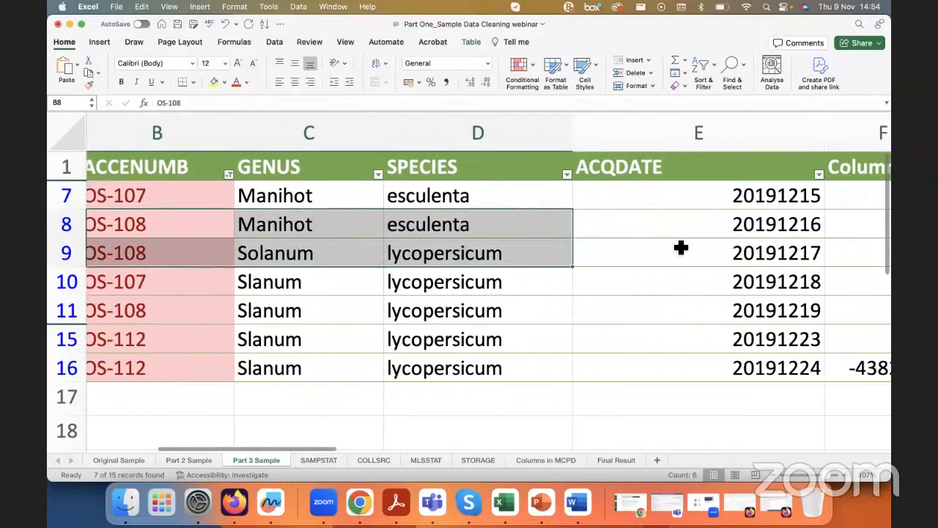
scroll(681, 249, "right", 2)
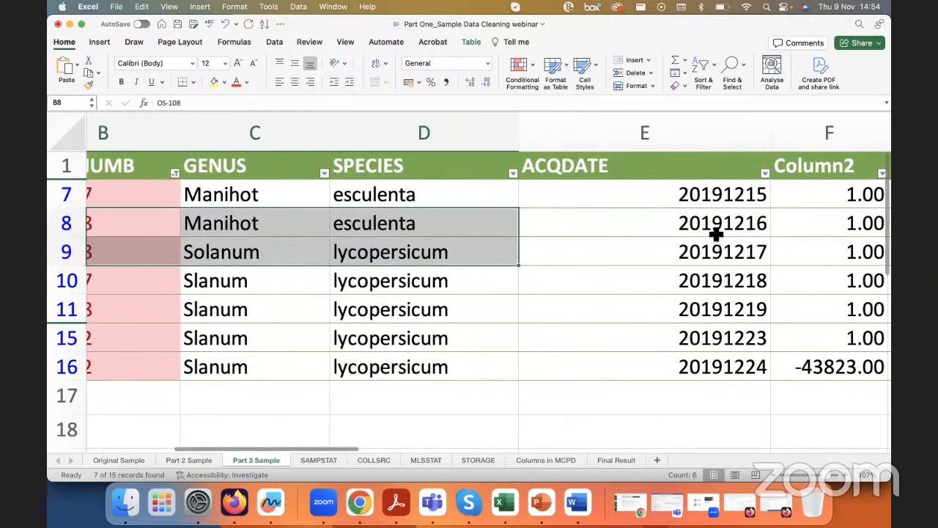
scroll(454, 270, "left", 2)
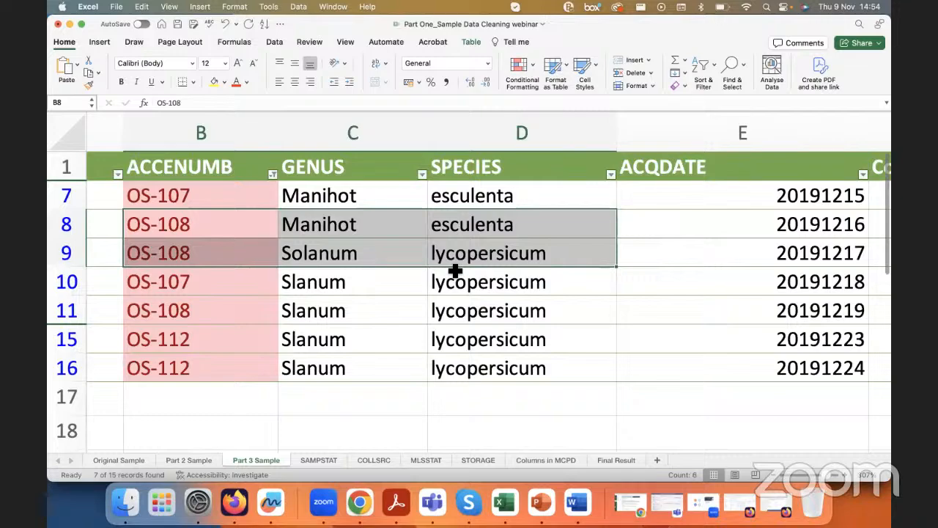
Step: Remove the cell-colour filter from ACCENUMB by selecting all its values
left_click(335, 242)
scroll(332, 244, "down", 1)
scroll(332, 244, "down", 1)
scroll(330, 243, "left", 2)
left_click(372, 150)
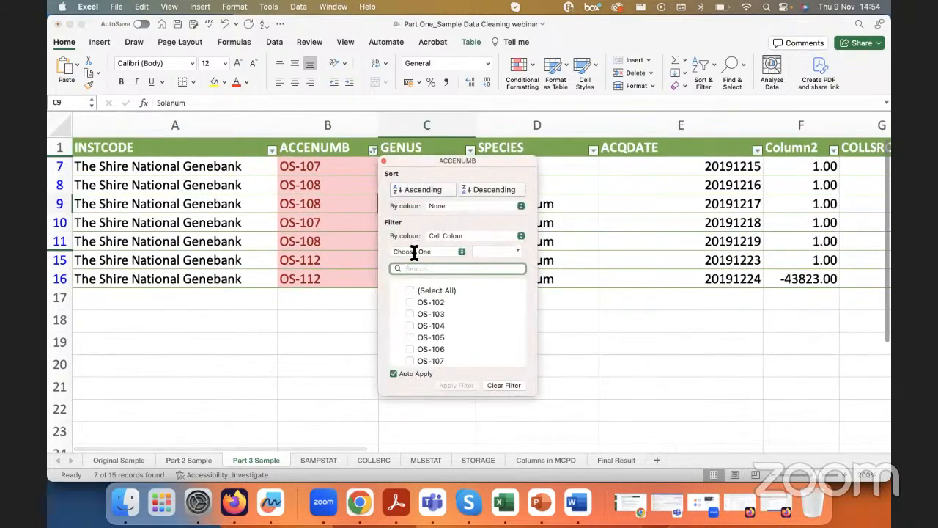
left_click(411, 290)
key("Escape")
Step: Insert a table column before GENUS, name it Duplicate check, and widen it to fit the header
left_click(430, 147)
right_click(430, 148)
mouse_move(482, 266)
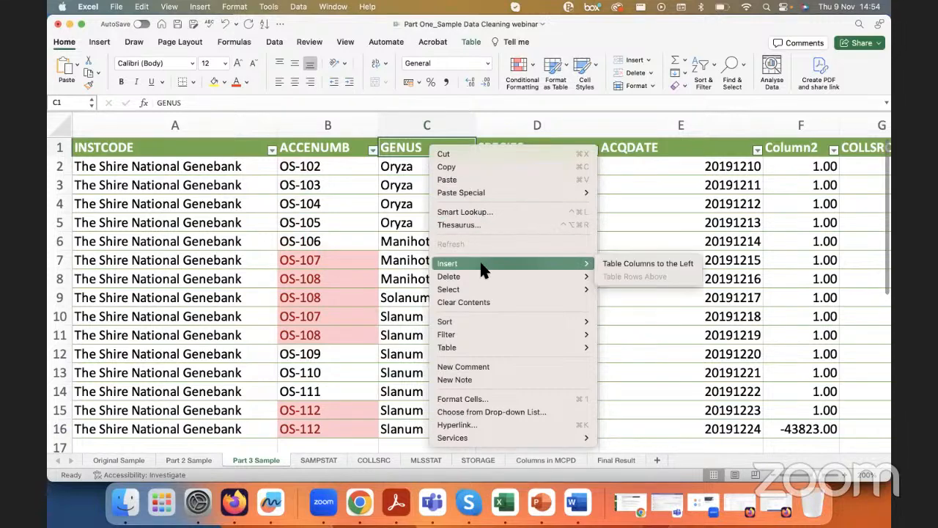
left_click(645, 263)
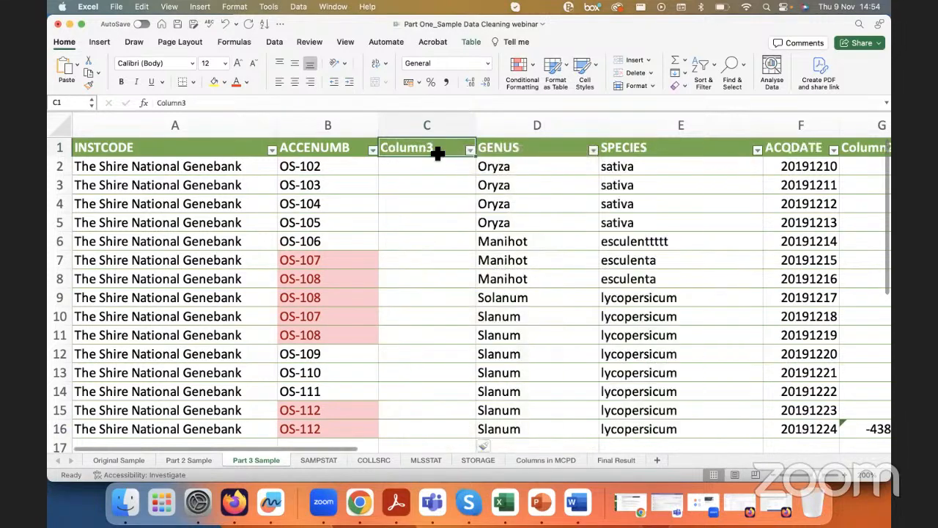
double_click(427, 105)
type("Duplicate check")
key("Return")
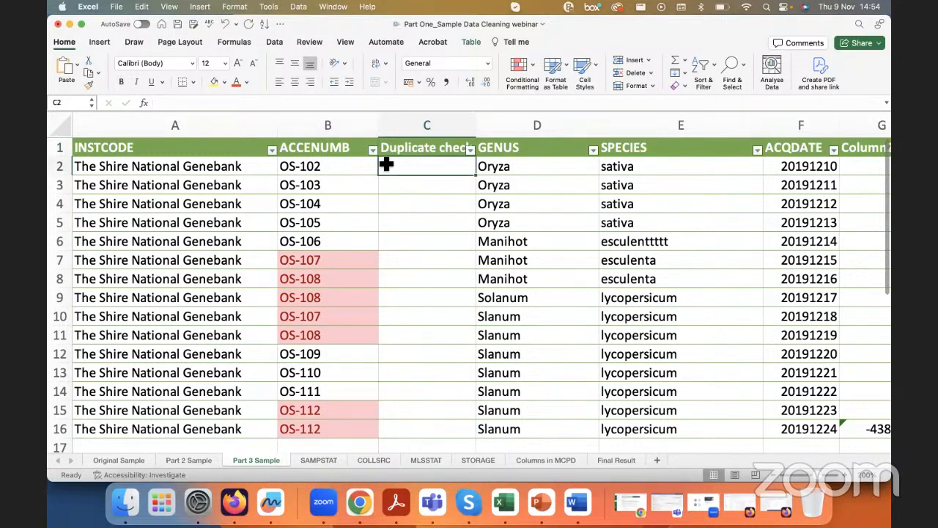
left_click_drag(475, 128, 509, 128)
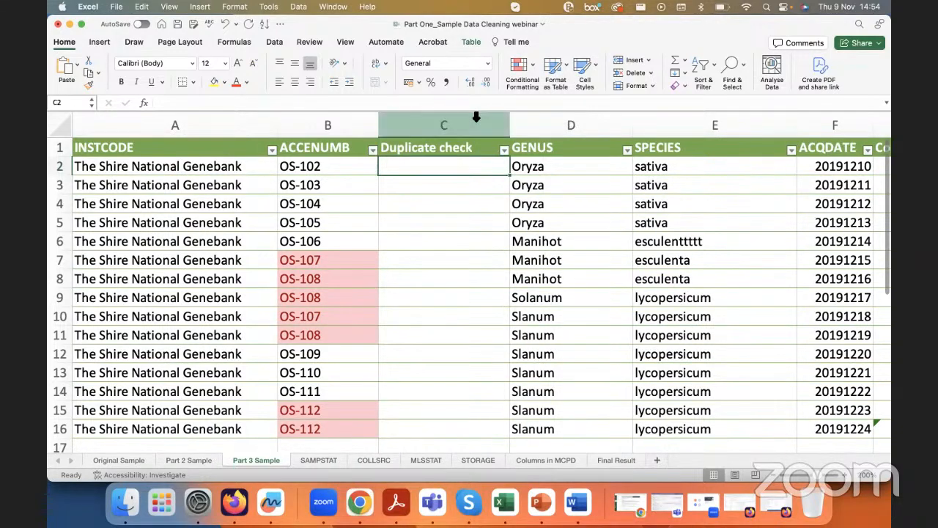
Step: Clear the formats of the Duplicate check column
left_click(476, 121)
left_click(677, 86)
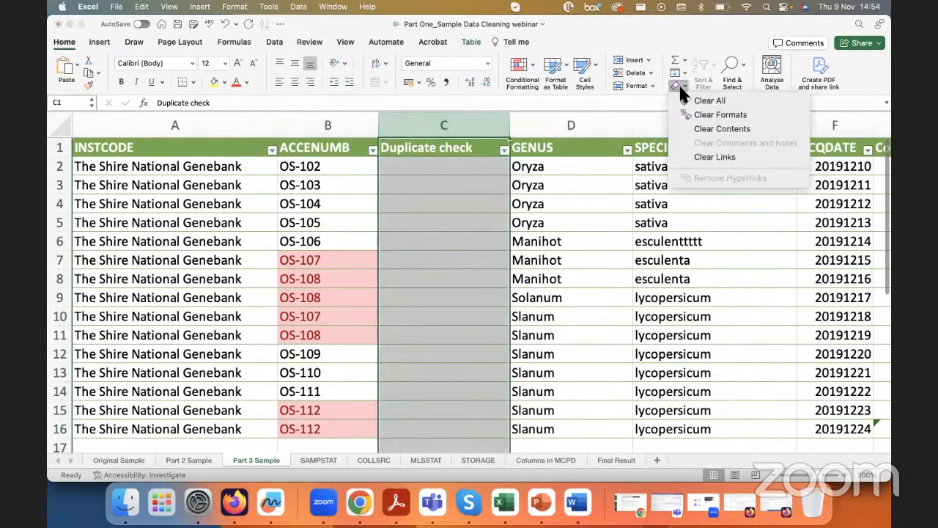
left_click(721, 115)
left_click(442, 165)
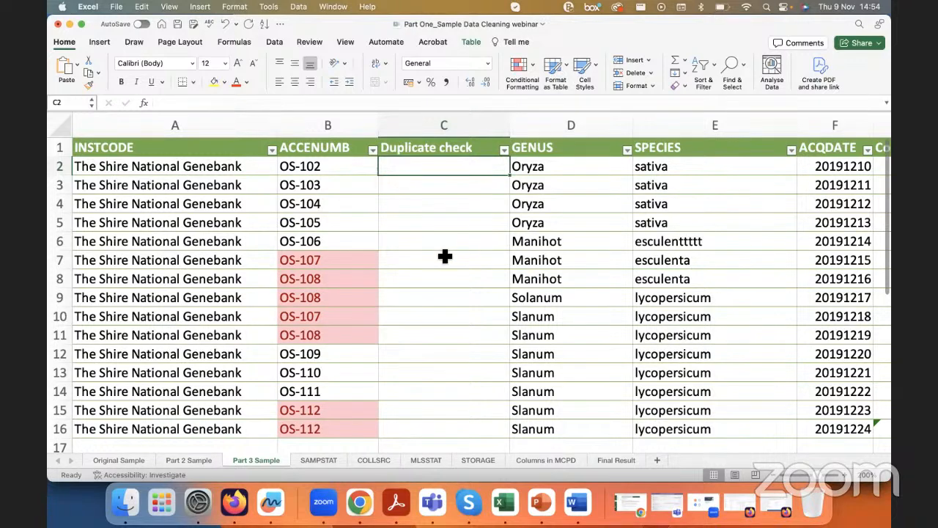
type("=")
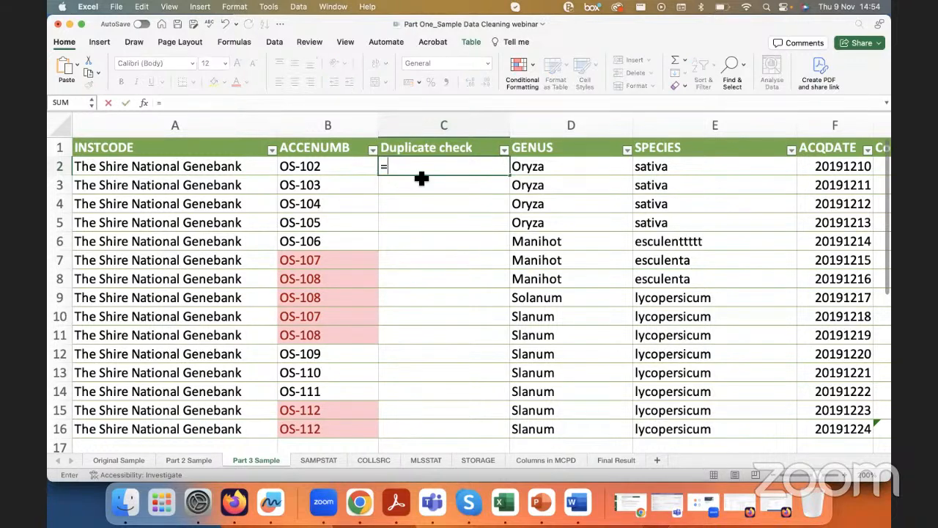
left_click(359, 167)
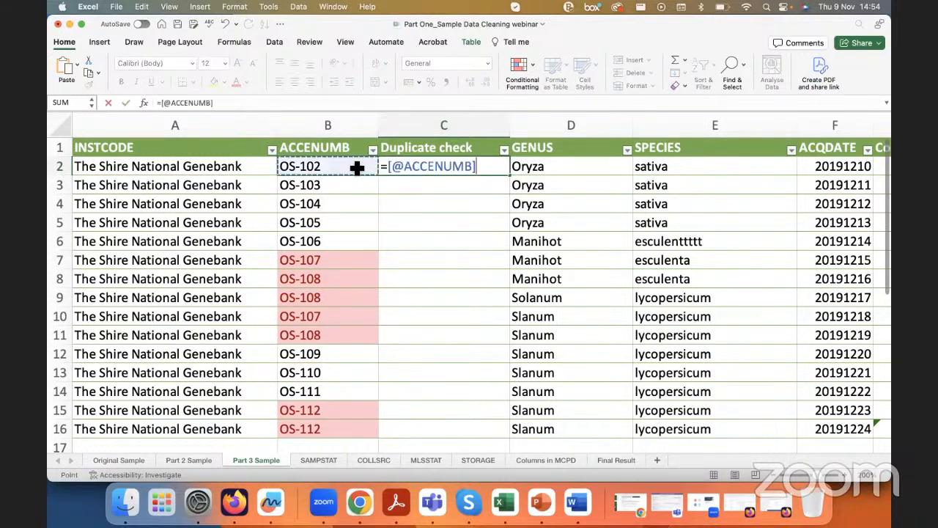
type("&")
left_click(594, 169)
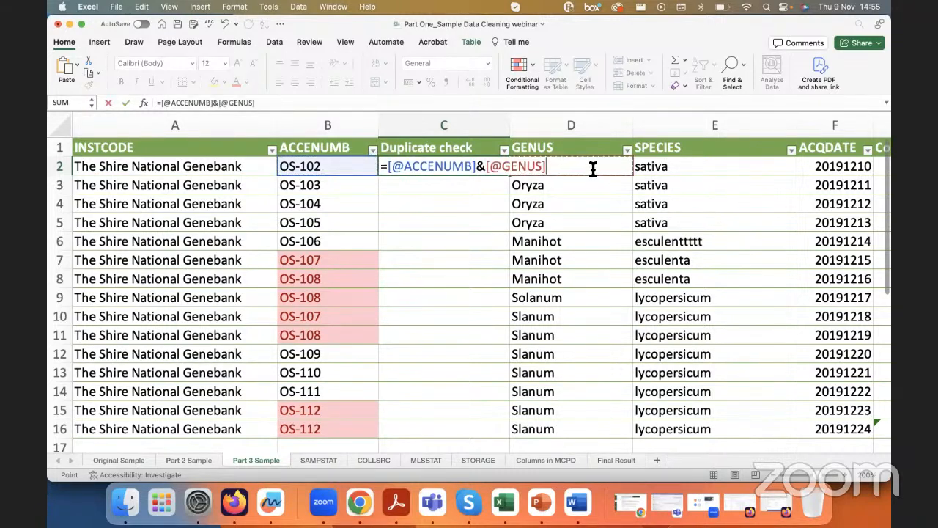
type("&")
left_click(650, 168)
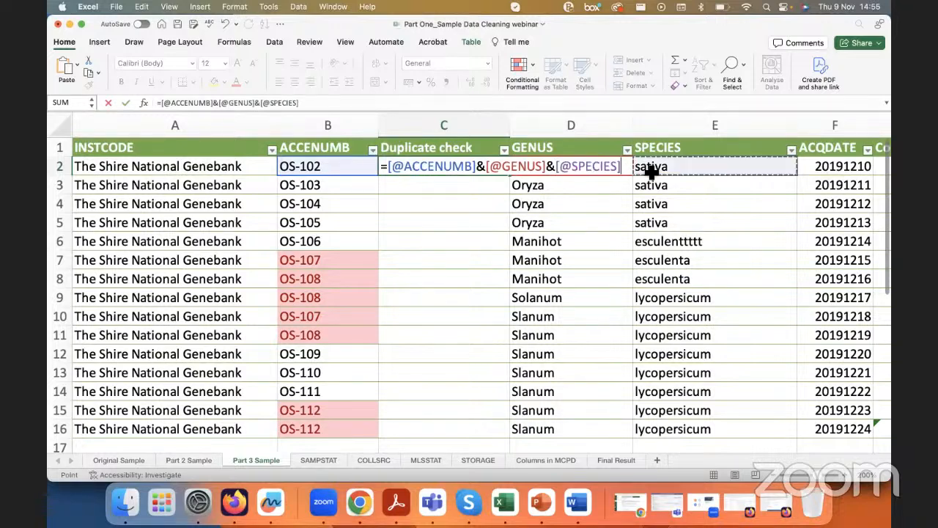
key("Return")
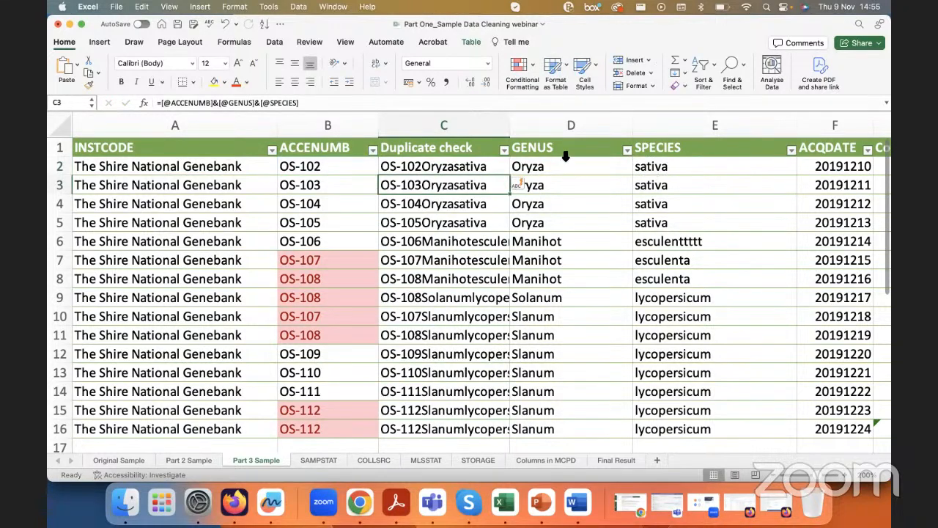
Step: Widen the Duplicate check column to fit the combined text and check row 2 against its ACCENUMB, GENUS and SPECIES cells
left_click_drag(510, 125, 566, 128)
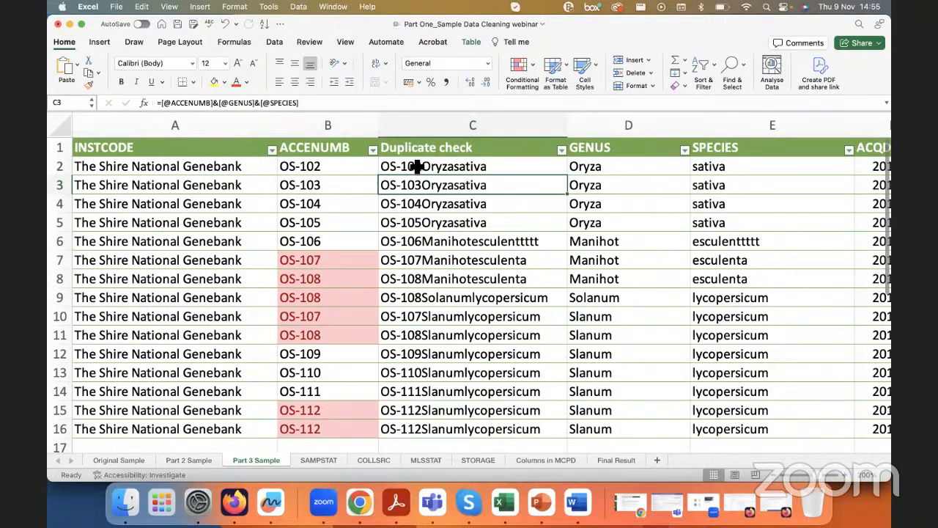
left_click(320, 166)
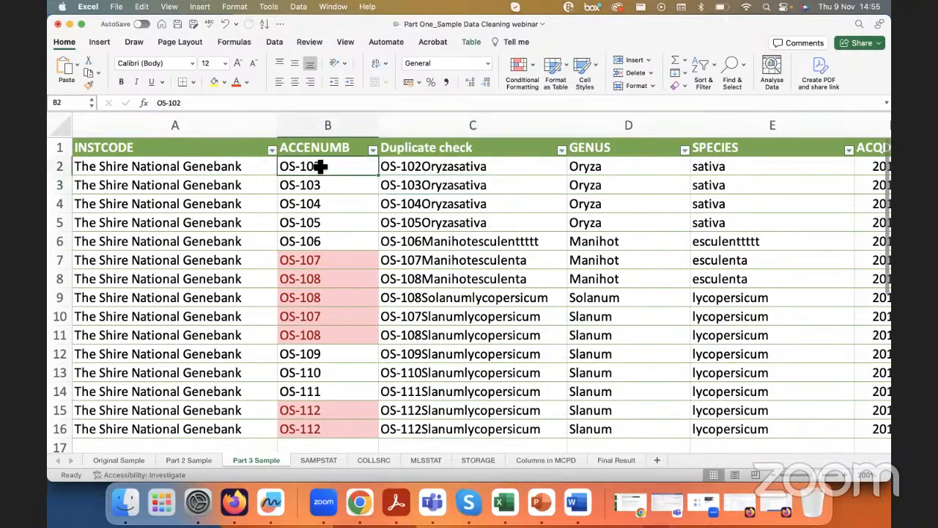
left_click(583, 169)
left_click(721, 166)
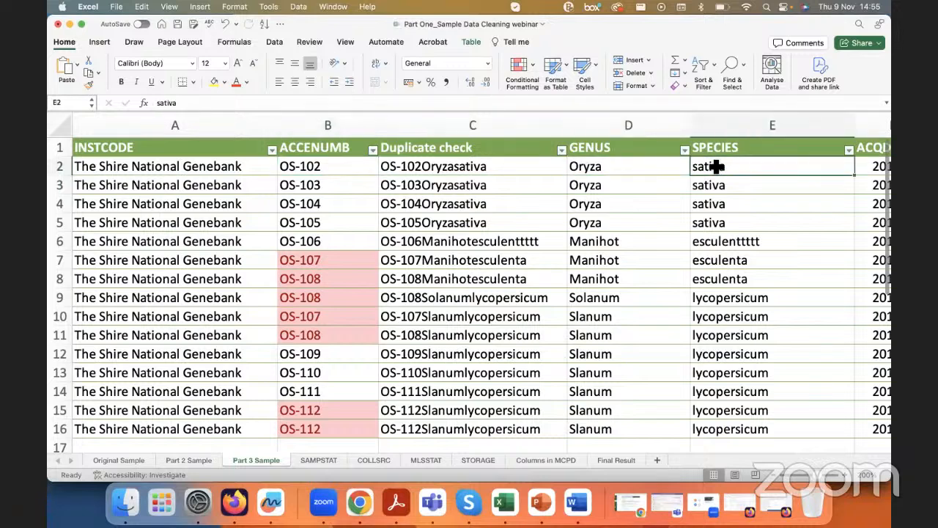
left_click(462, 168)
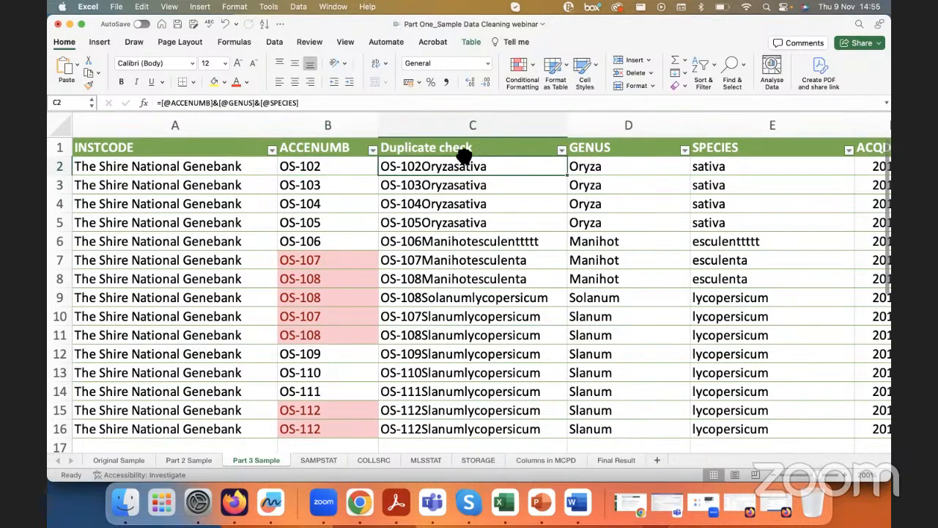
Step: Highlight duplicate values in the Duplicate check column with Yellow Fill with Dark Yellow Text
left_click(524, 128)
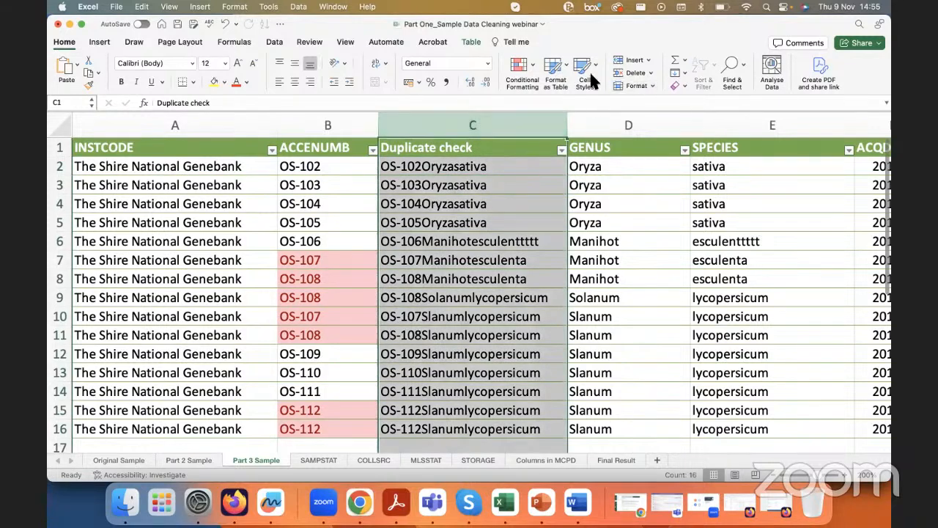
left_click(525, 73)
mouse_move(560, 92)
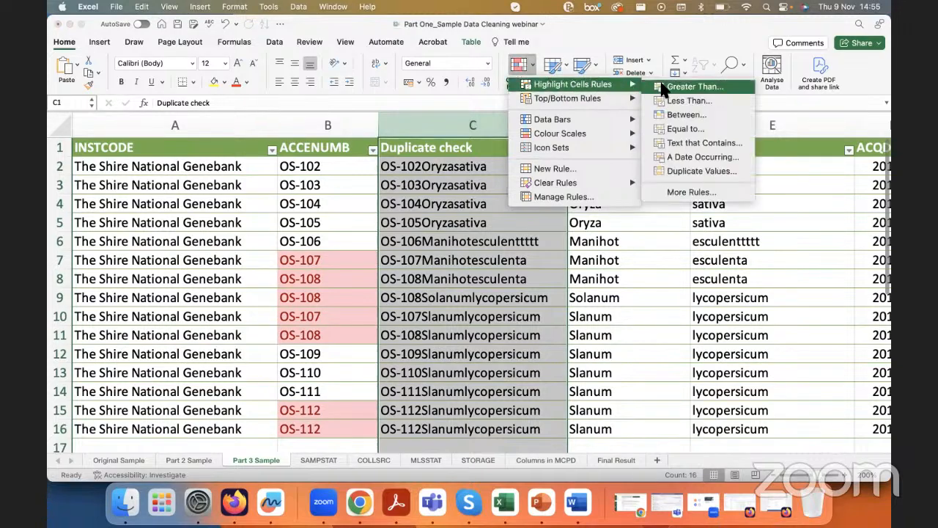
left_click(700, 171)
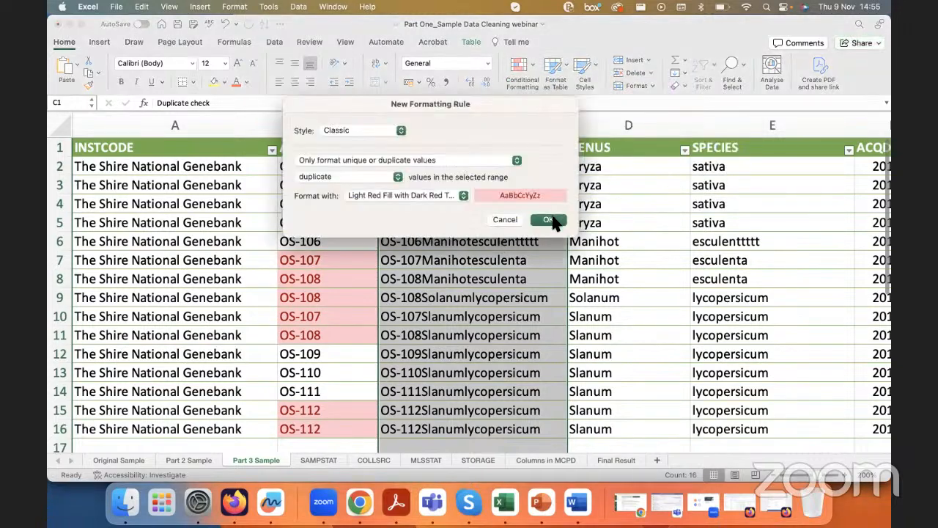
left_click(443, 199)
left_click(433, 208)
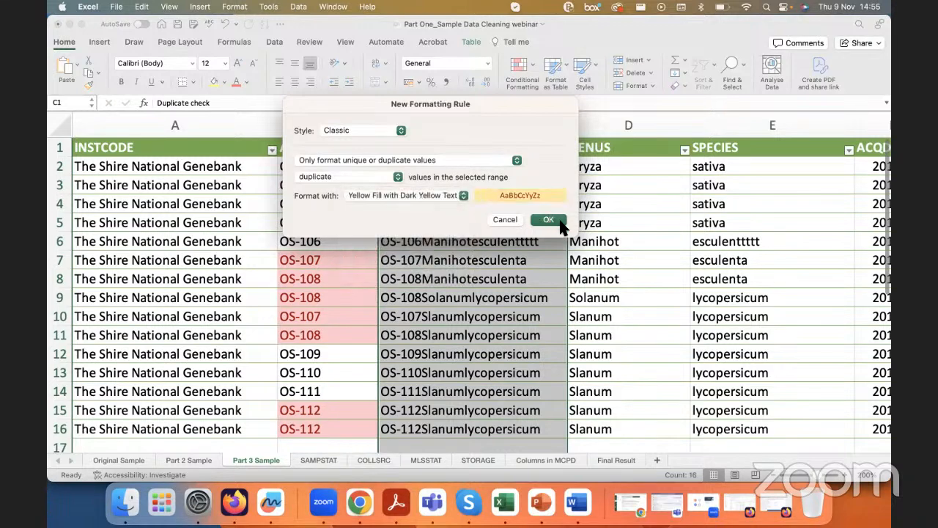
left_click(560, 222)
left_click(498, 273)
scroll(500, 272, "up", 3)
scroll(501, 272, "down", 3)
scroll(432, 170, "up", 3)
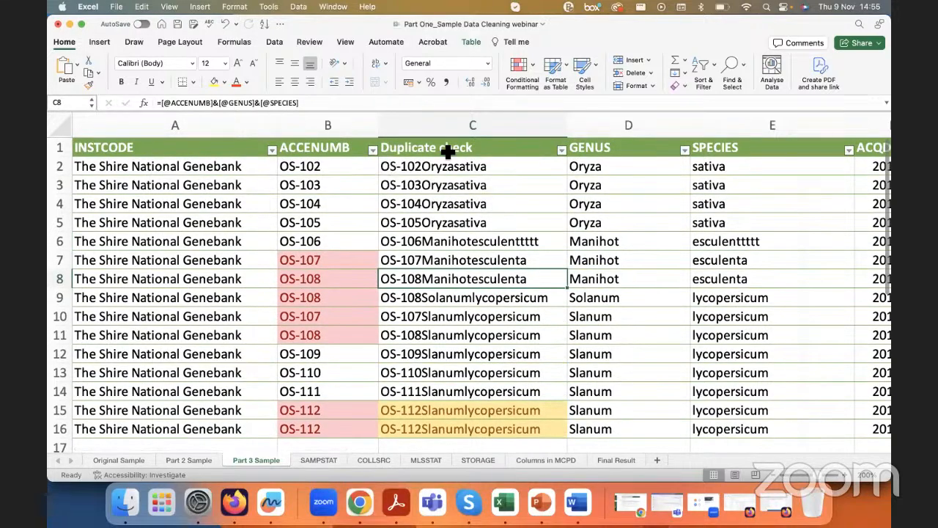
Step: Filter ACCENUMB by the light red cell colour to list only the records with repeated accession numbers
left_click_drag(345, 260, 347, 335)
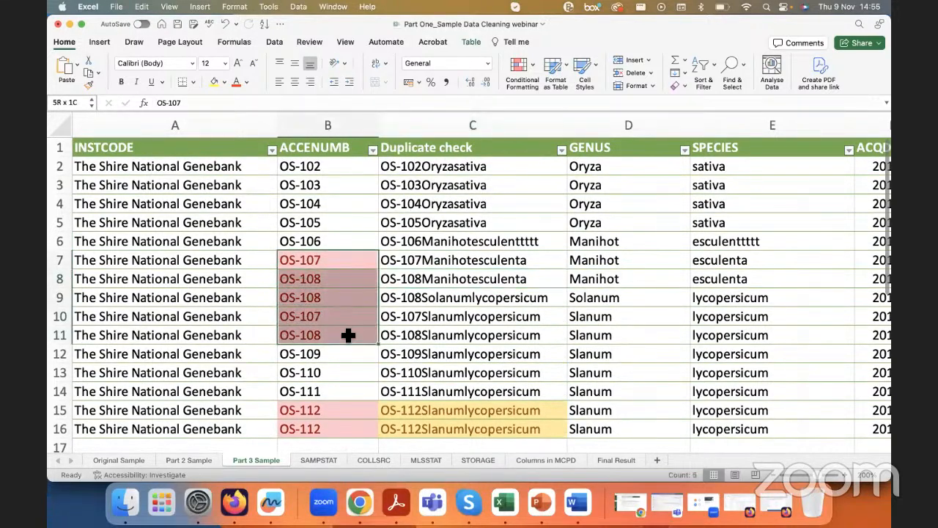
left_click(366, 147)
left_click(372, 150)
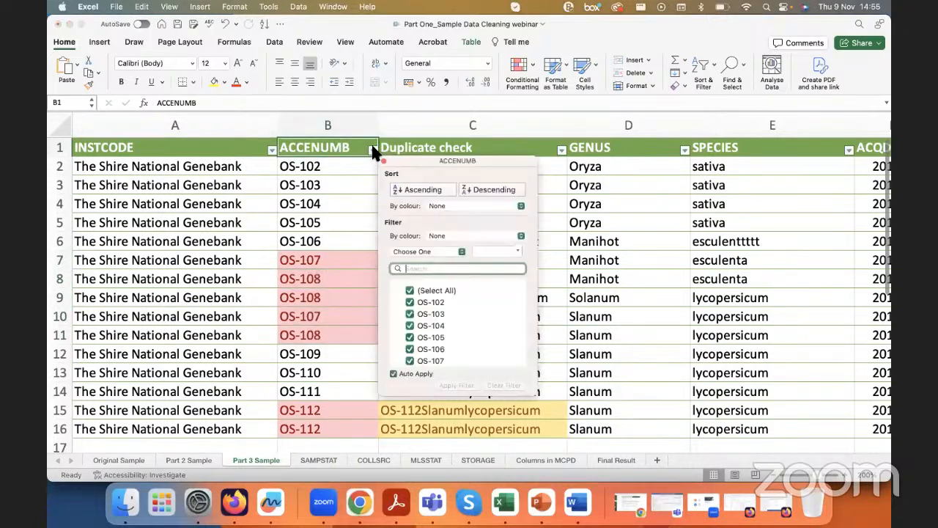
left_click(454, 236)
mouse_move(477, 249)
left_click(556, 248)
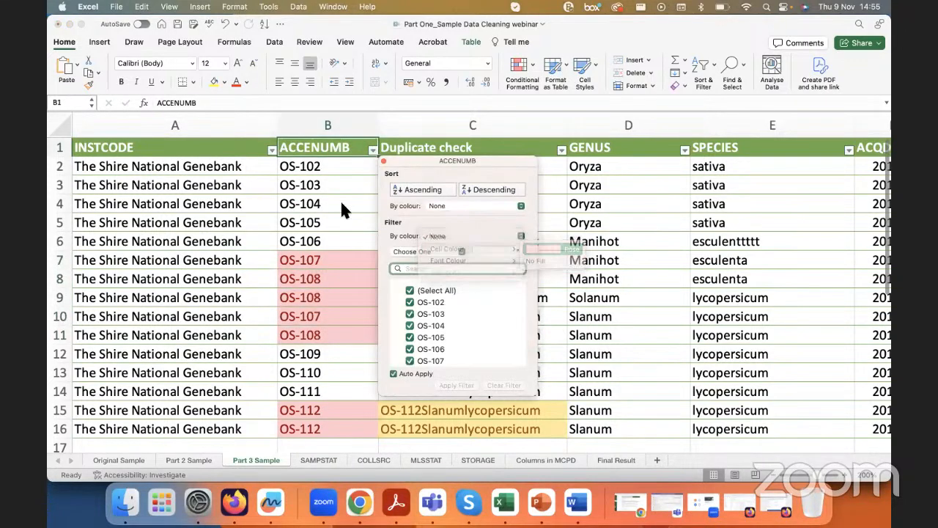
left_click(318, 194)
left_click(320, 188)
left_click(338, 167)
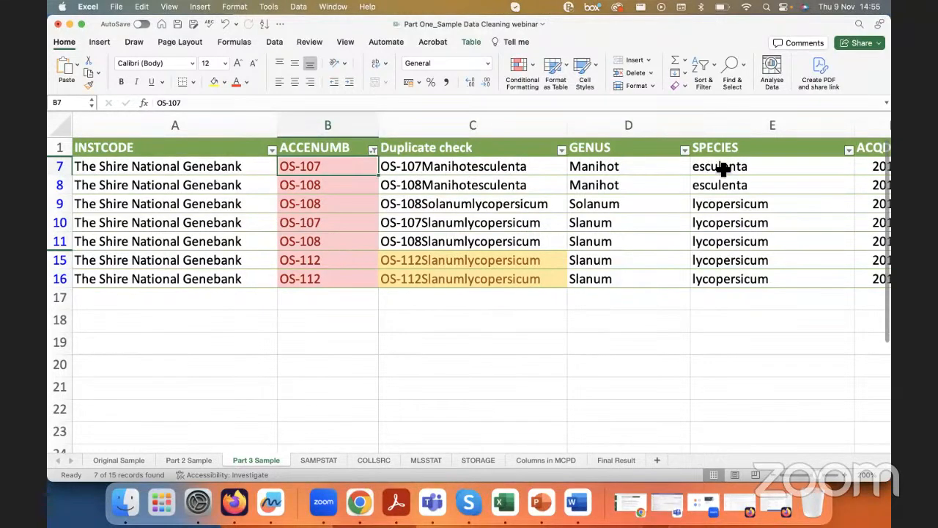
Step: Examine GENUS and SPECIES of the OS-112 records, and check which columns the Duplicate check formula in row 7 combines
left_click_drag(367, 262, 460, 279)
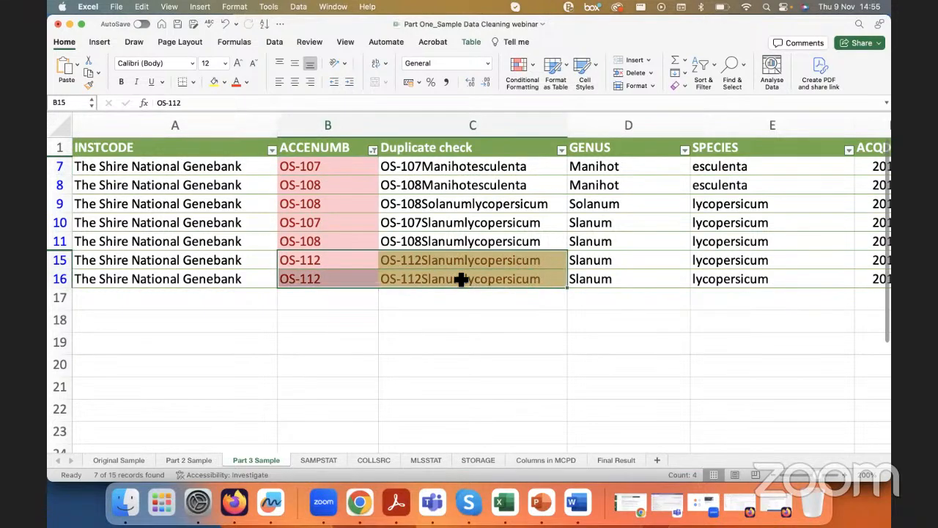
left_click(673, 262)
left_click(701, 262)
left_click(523, 173)
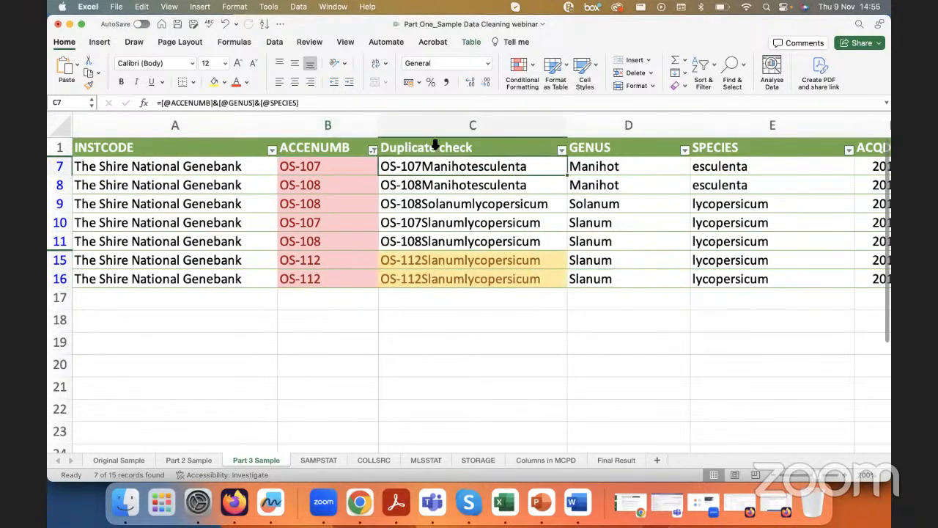
left_click(372, 103)
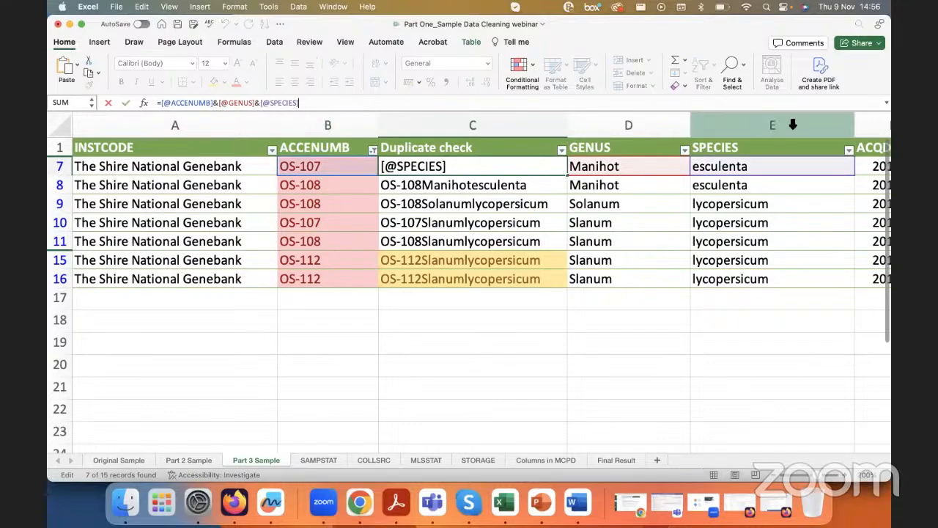
scroll(757, 257, "right", 10)
scroll(699, 257, "right", 6)
scroll(698, 257, "left", 12)
scroll(699, 257, "left", 1)
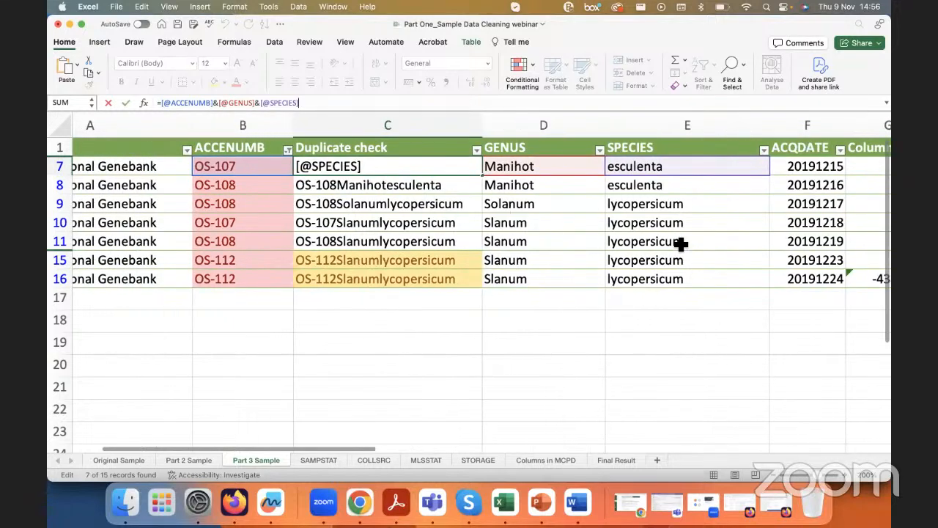
key("Return")
scroll(484, 200, "left", 3)
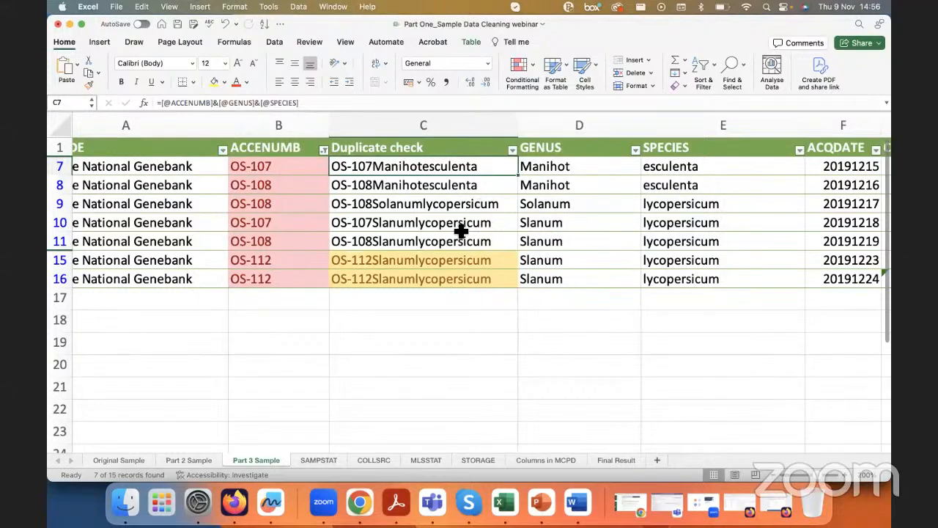
Step: Compare the repeated ACCENUMB values with the Duplicate check highlighting, focusing on the OS-112 records in rows 15 and 16
left_click(268, 138)
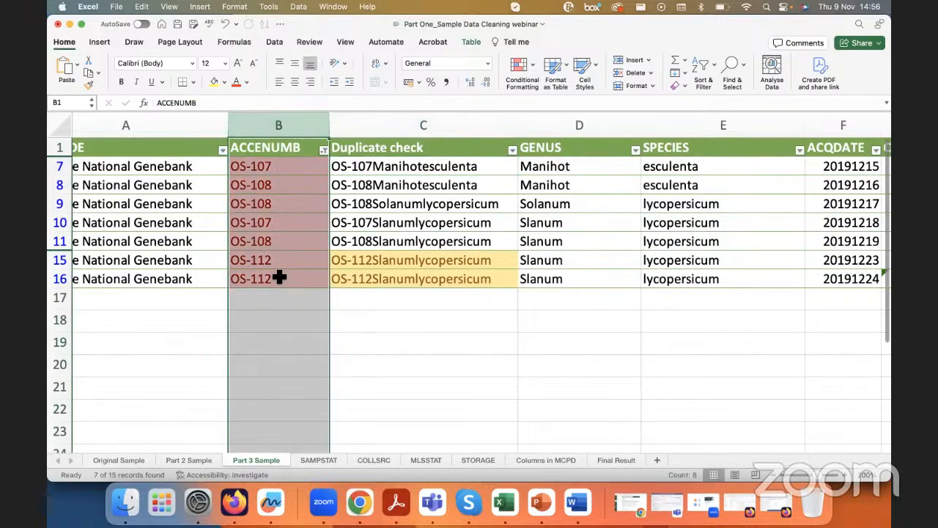
left_click(272, 241)
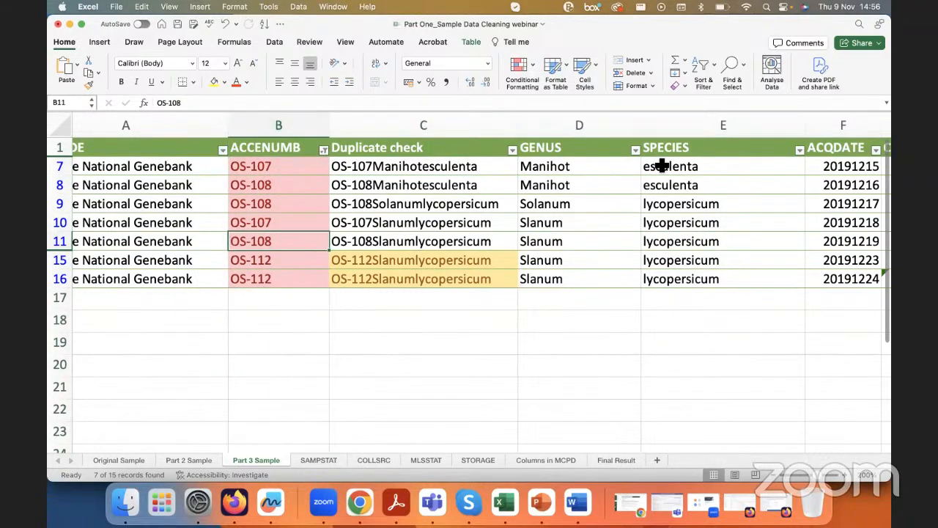
left_click_drag(295, 262, 354, 282)
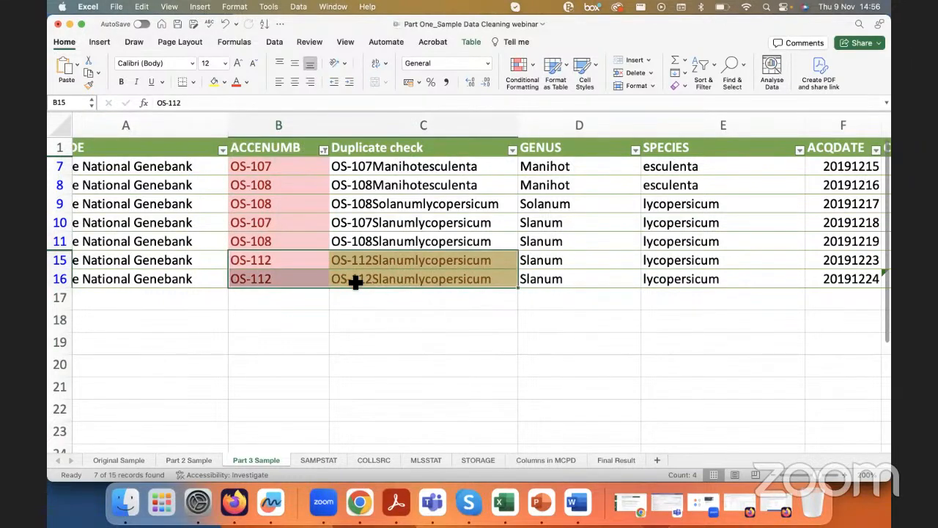
left_click(280, 277)
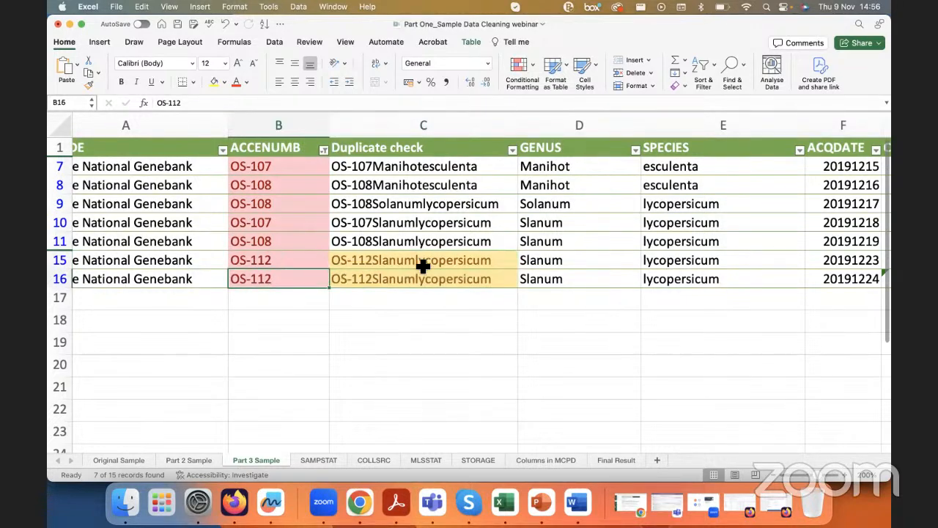
left_click(56, 283)
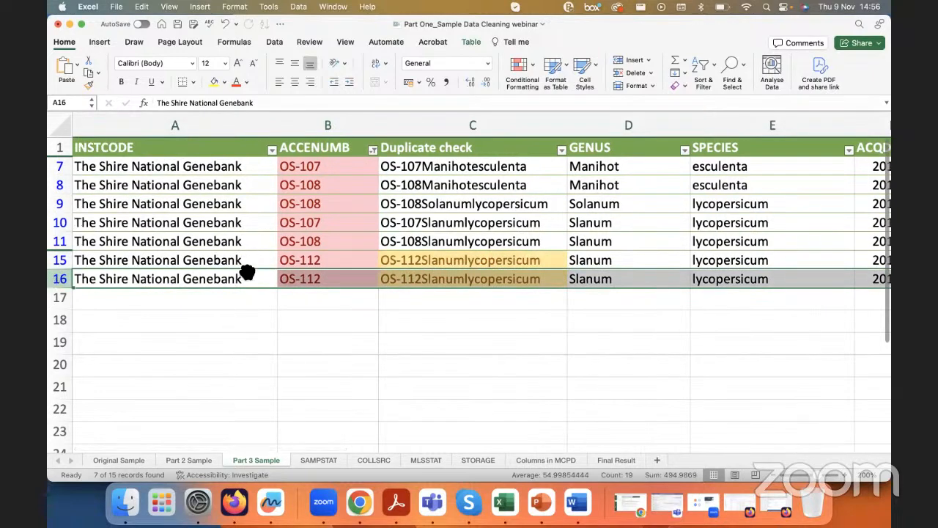
Step: Compare the two OS-112 records across the remaining columns as far as the coordinates, and select row 16
left_click(436, 259)
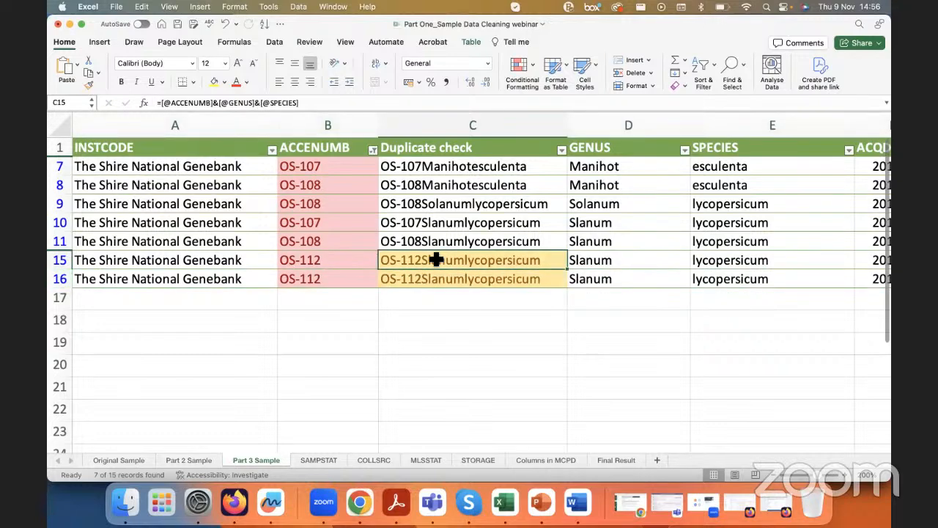
scroll(436, 260, "right", 10)
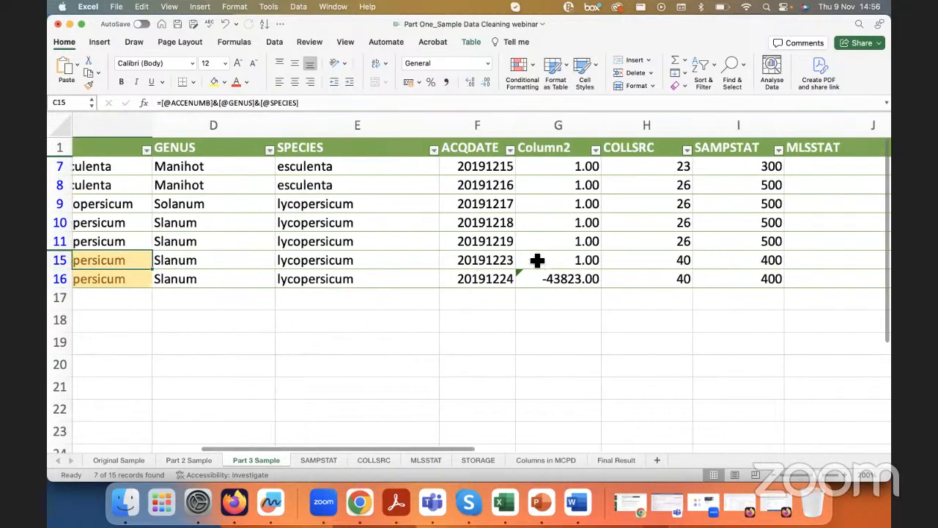
scroll(538, 259, "right", 2)
scroll(672, 222, "right", 6)
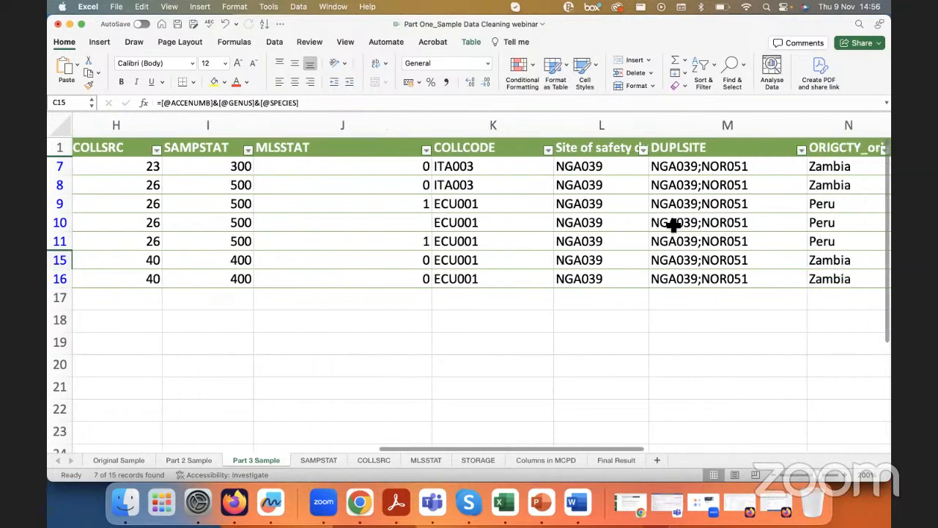
scroll(674, 225, "right", 1)
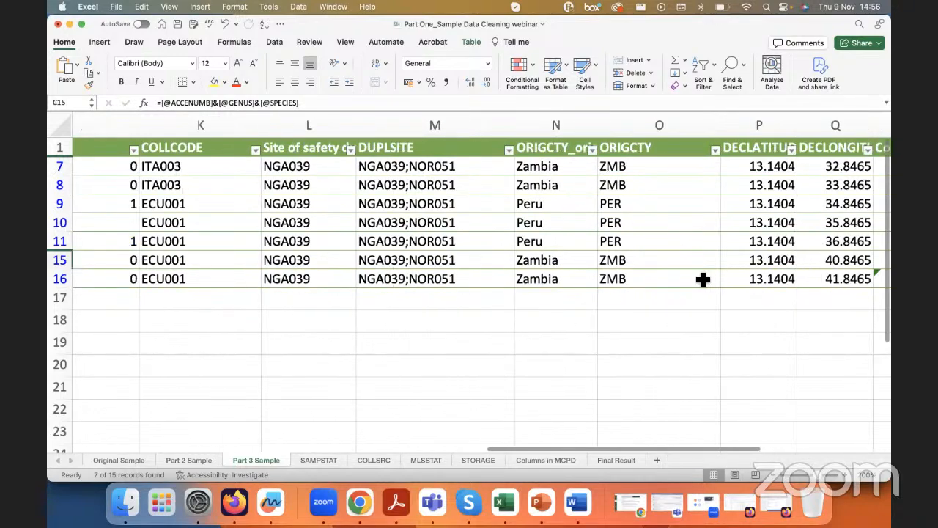
scroll(701, 276, "left", 8)
scroll(702, 277, "left", 5)
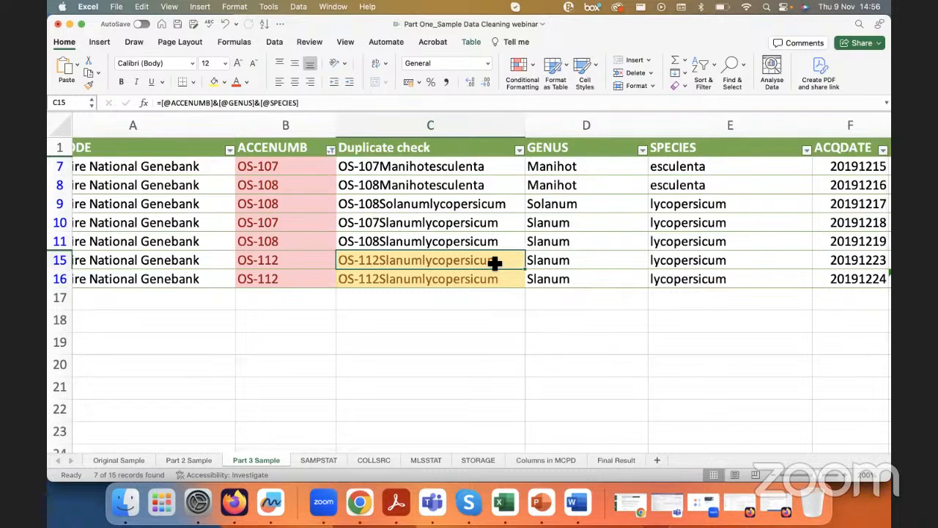
left_click(66, 278)
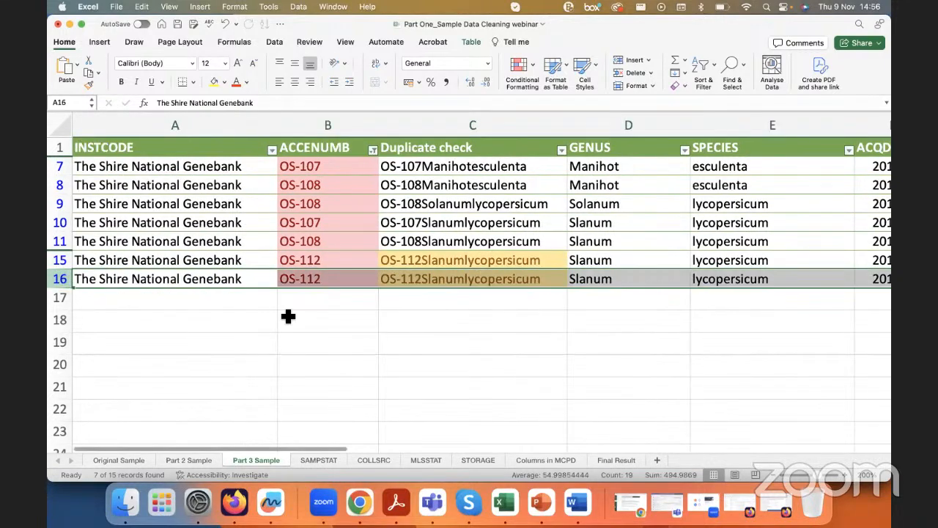
Step: Filter the Duplicate check column by the light yellow cell colour to list only the true duplicate records
left_click(492, 264)
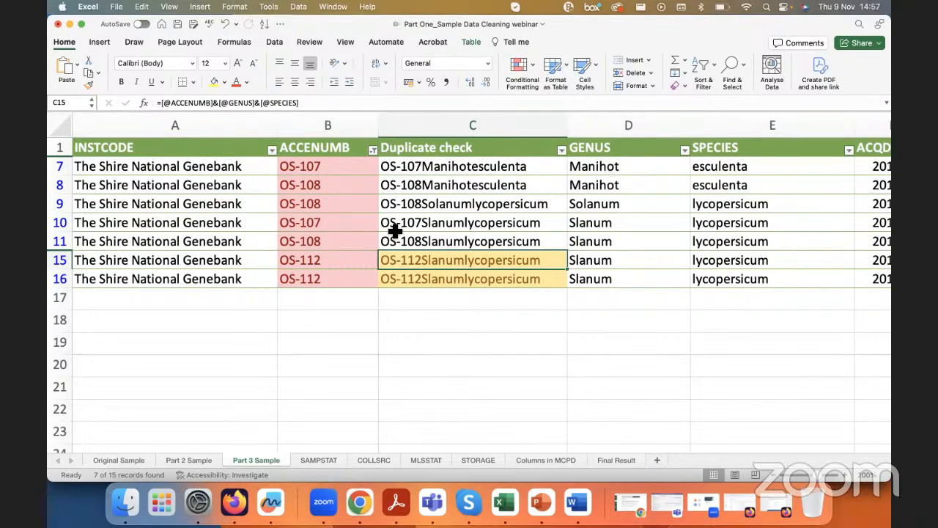
left_click(562, 151)
left_click(616, 252)
mouse_move(697, 249)
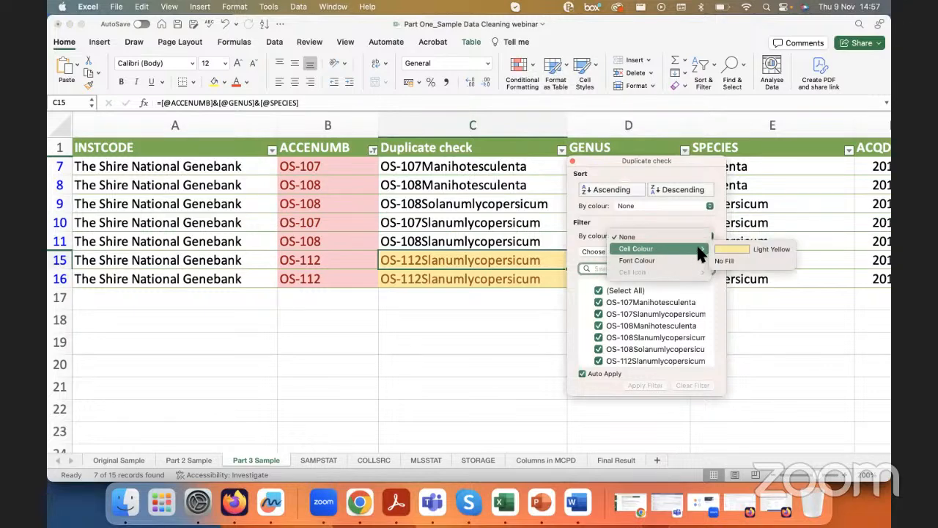
left_click(754, 249)
left_click(366, 181)
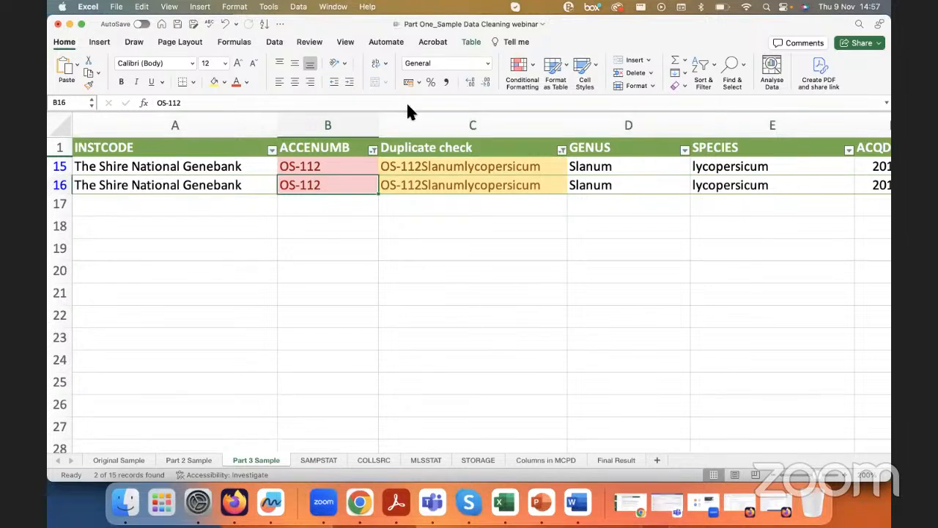
Step: Clear the filters on ACCENUMB and Duplicate check so that all records are listed again
left_click(373, 150)
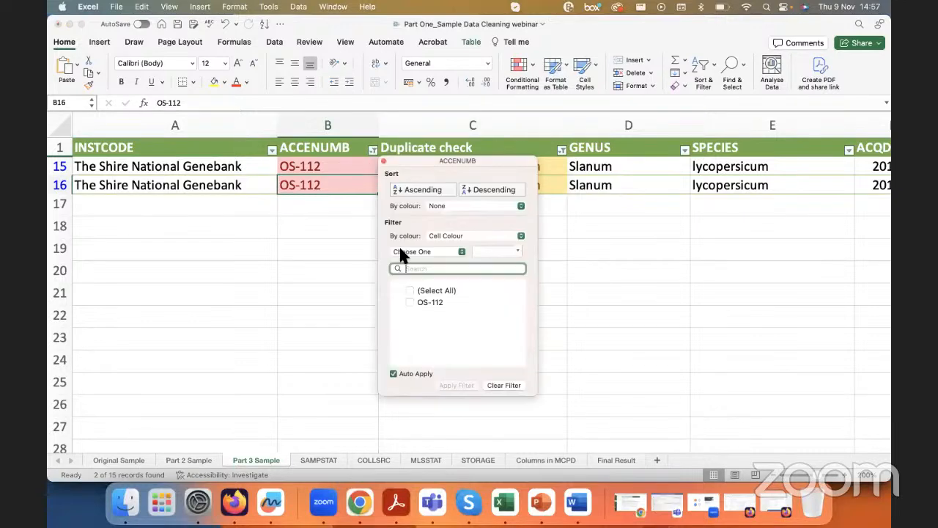
left_click(358, 181)
left_click(703, 66)
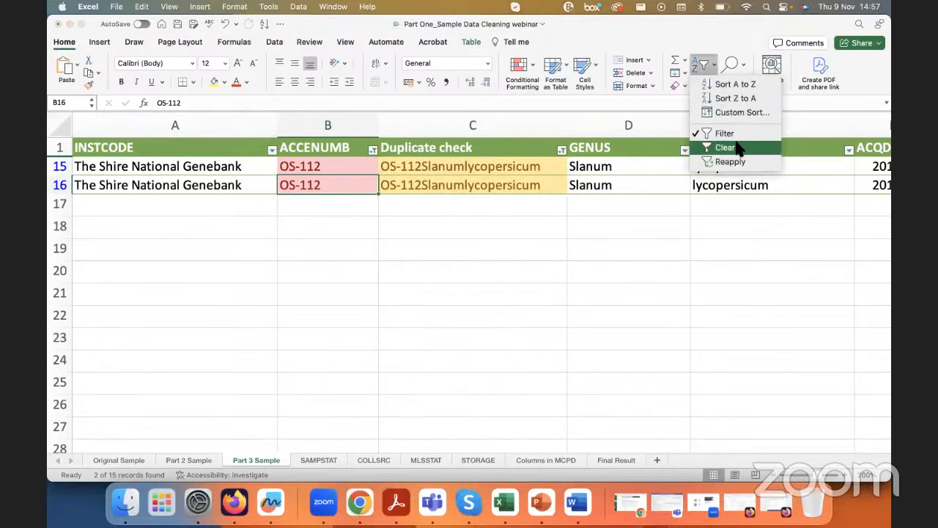
left_click(737, 147)
left_click(592, 187)
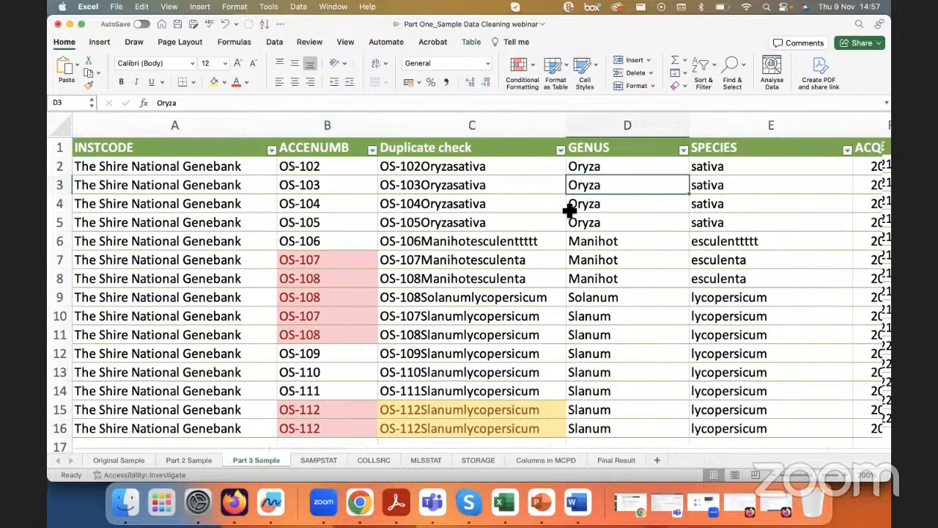
Step: Look over the unfiltered records across the table's columns, and check the Duplicate check formula in row 9
scroll(570, 211, "down", 2)
scroll(569, 210, "right", 6)
scroll(569, 210, "right", 3)
scroll(570, 210, "left", 2)
scroll(570, 212, "left", 2)
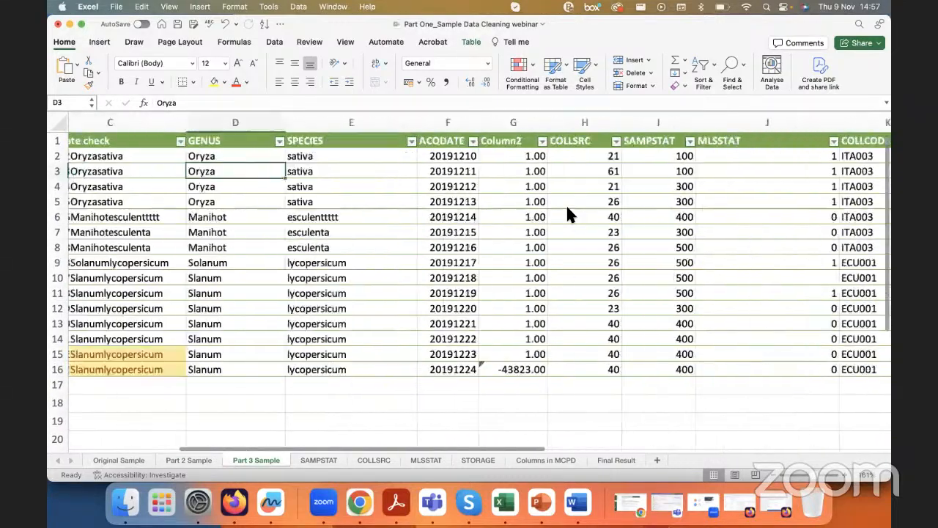
scroll(569, 212, "left", 6)
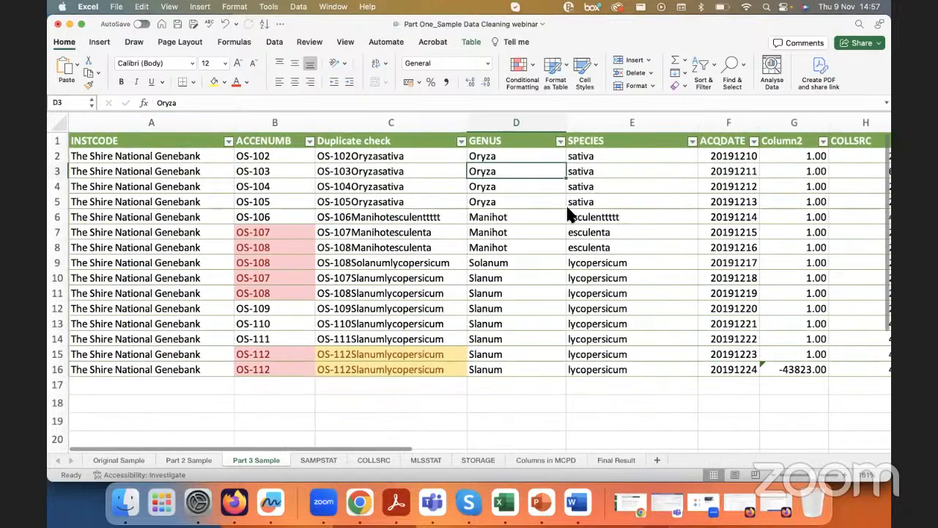
left_click(387, 269)
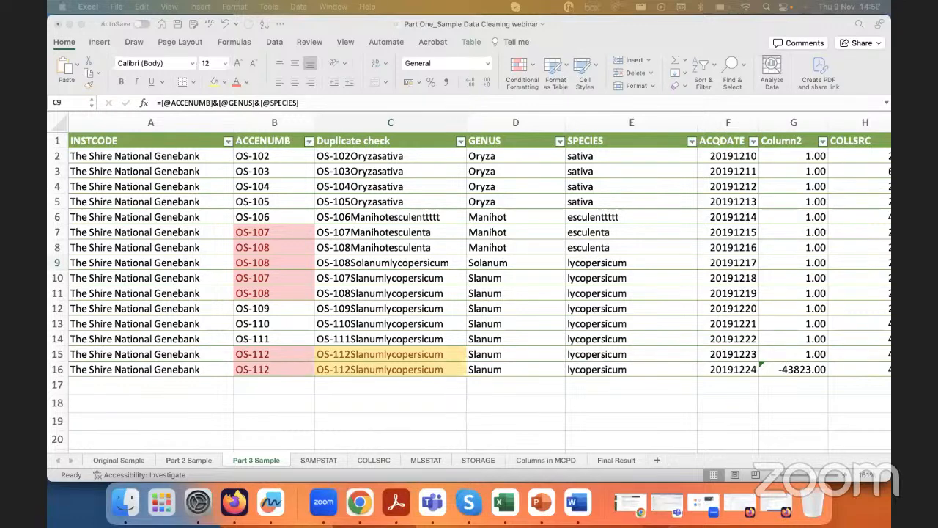
Step: Switch to the Genesys passport data validation page in Firefox and examine its paste box, CSV settings and three validation commands
left_click_drag(579, 2, 562, 144)
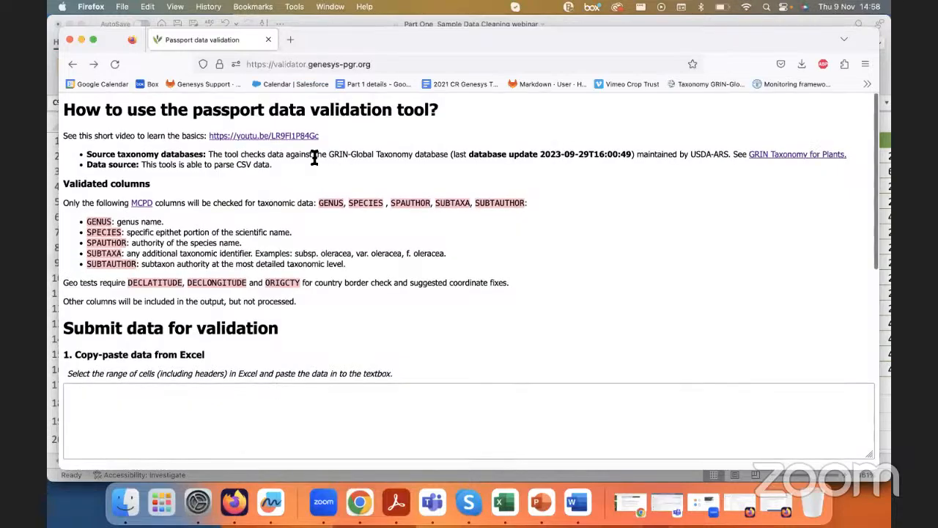
scroll(136, 336, "down", 1)
left_click(82, 378)
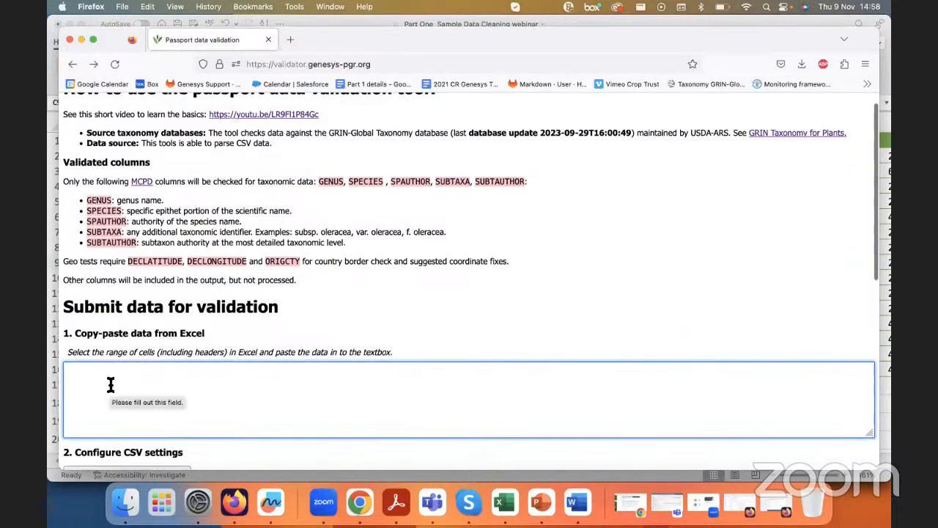
scroll(110, 385, "down", 10)
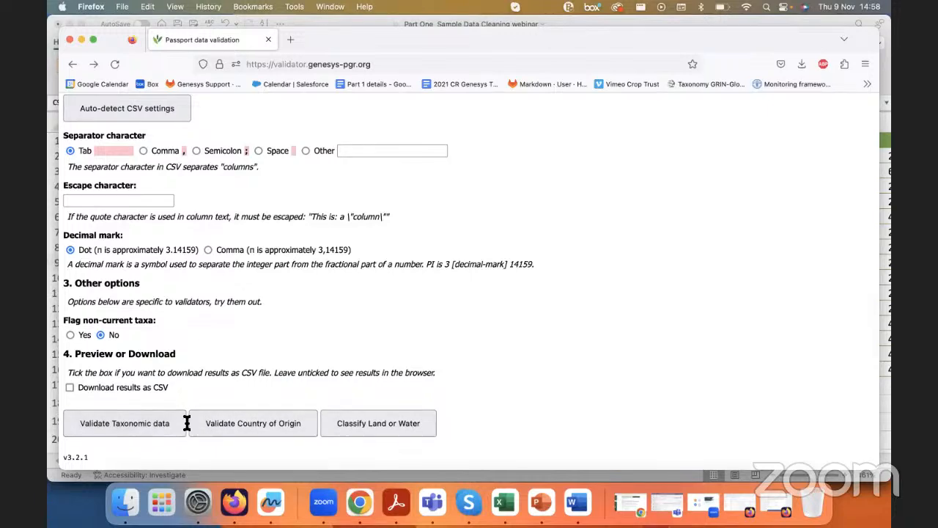
scroll(187, 423, "up", 5)
scroll(187, 423, "down", 5)
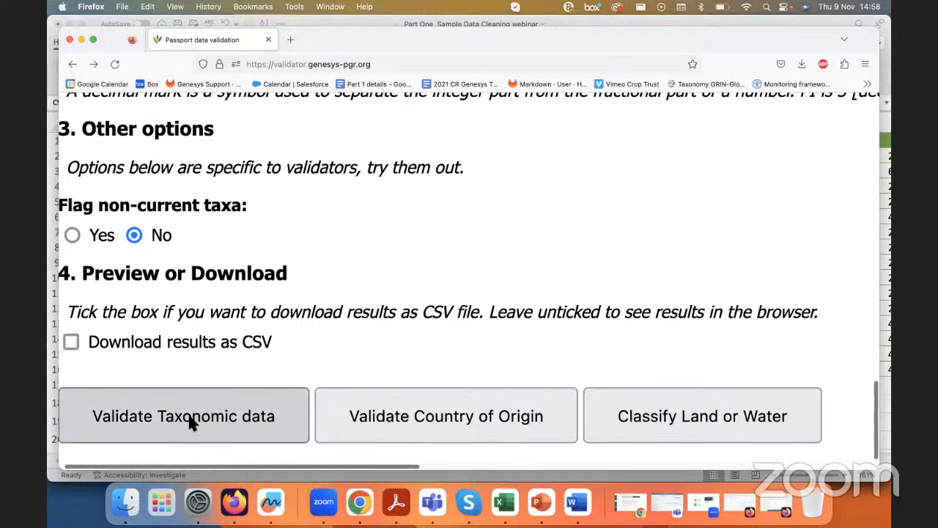
left_click(476, 418)
scroll(270, 305, "down", 15)
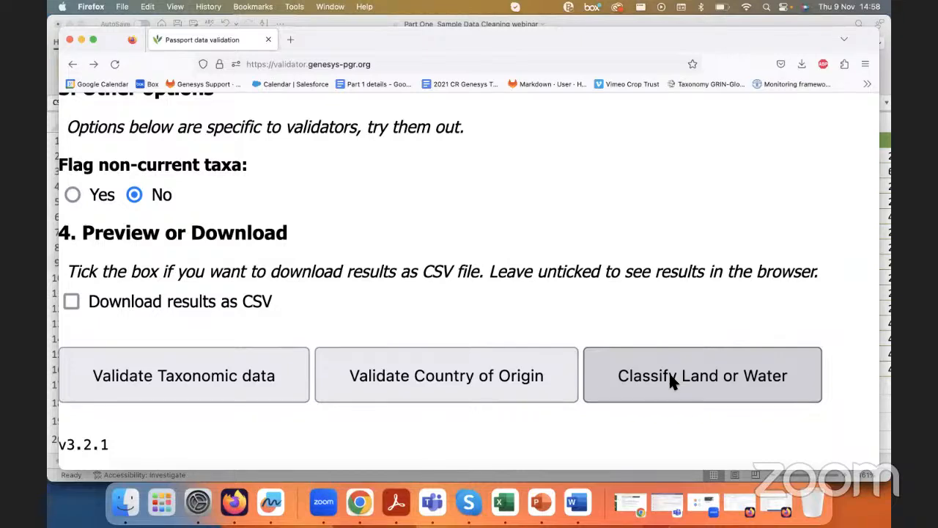
key("super+0")
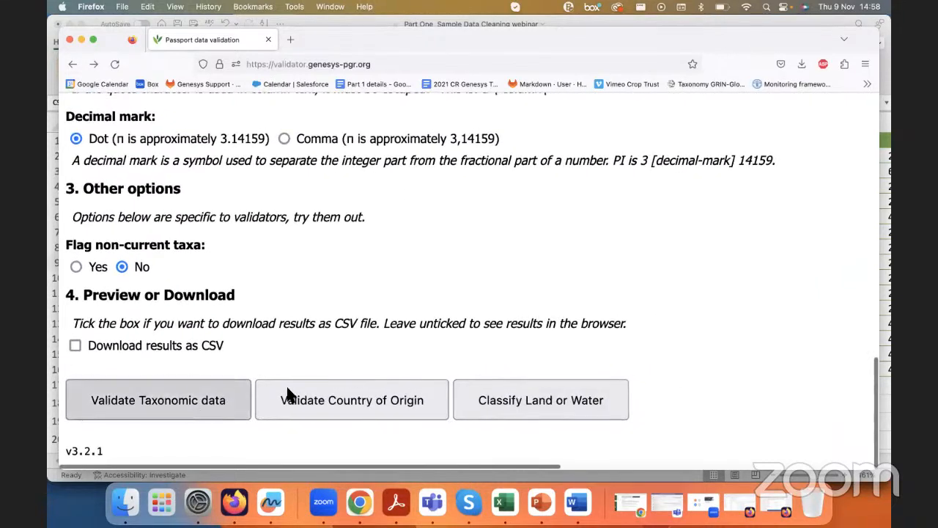
scroll(470, 318, "up", 15)
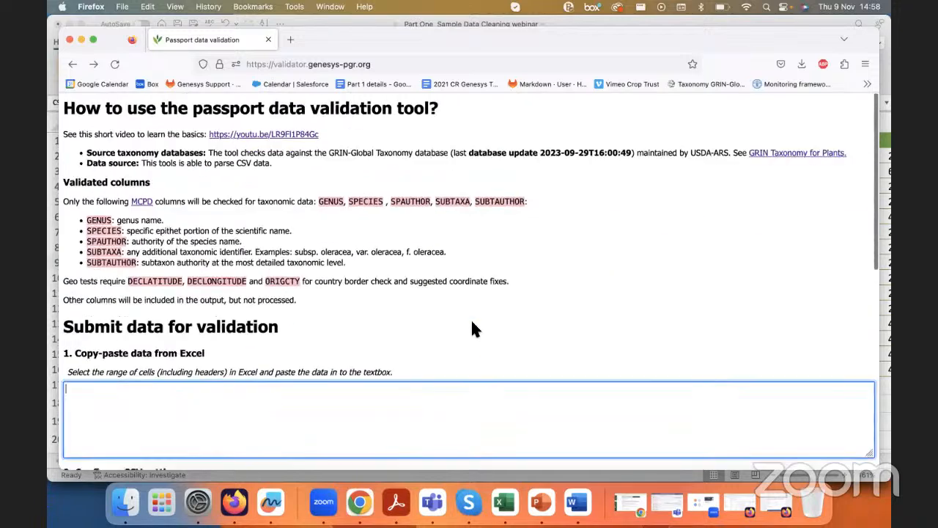
Step: Read which MCPD columns the validator checks for taxonomic data, from GENUS and SPECIES through SUBTAUTHOR
left_click(352, 404)
scroll(353, 404, "up", 1)
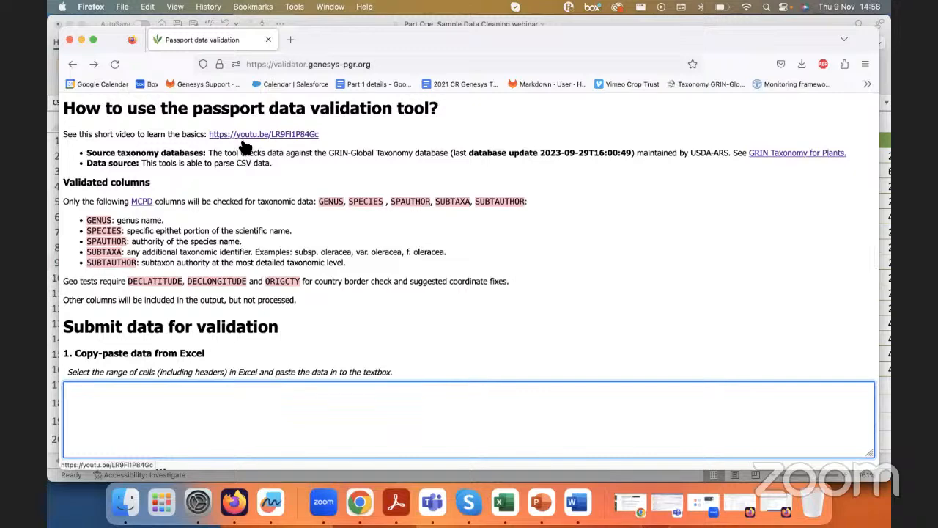
scroll(264, 227, "down", 2)
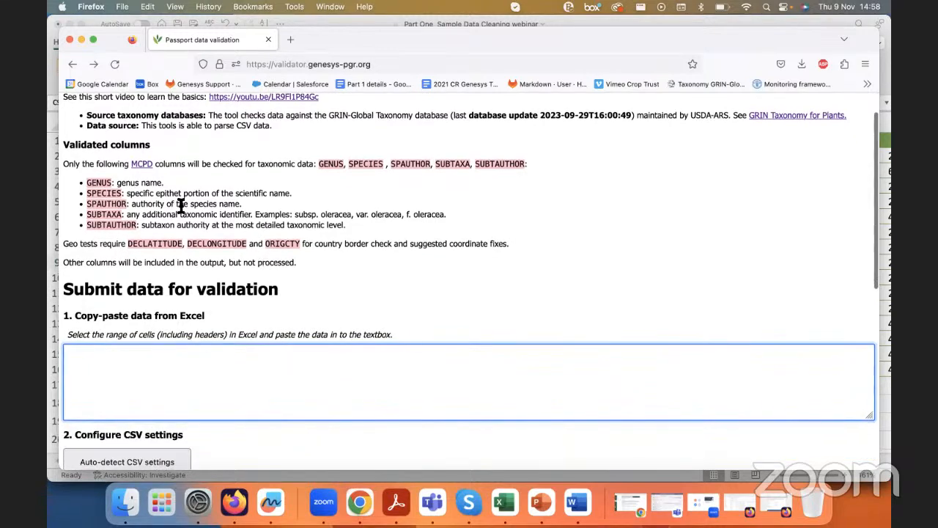
scroll(181, 208, "up", 1)
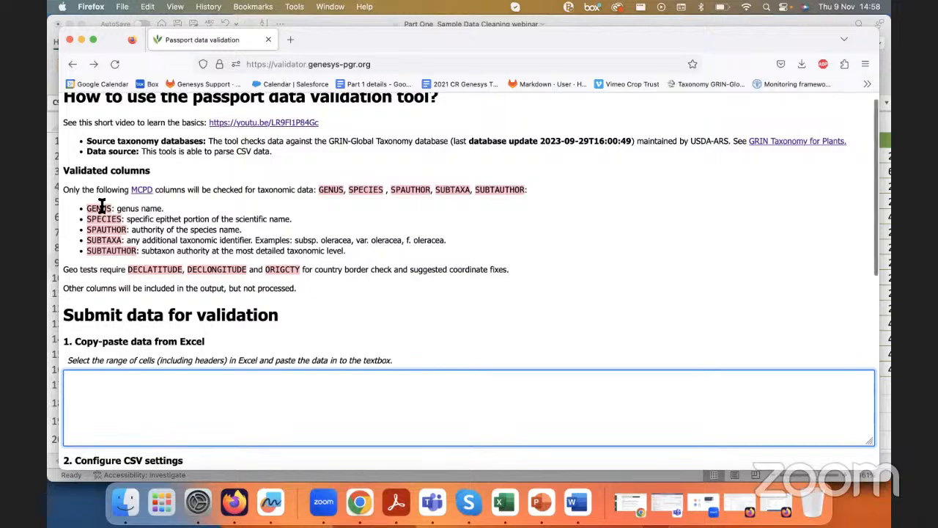
scroll(71, 208, "up", 5)
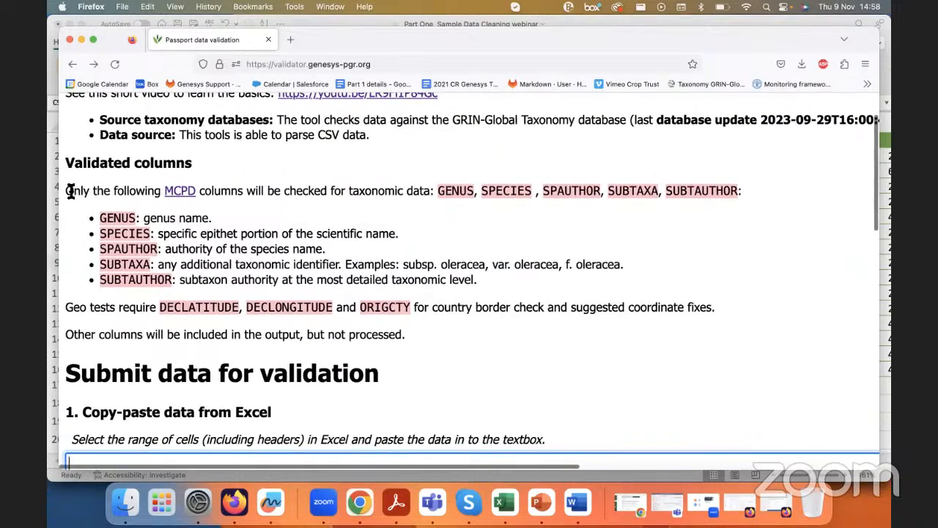
left_click_drag(70, 190, 195, 191)
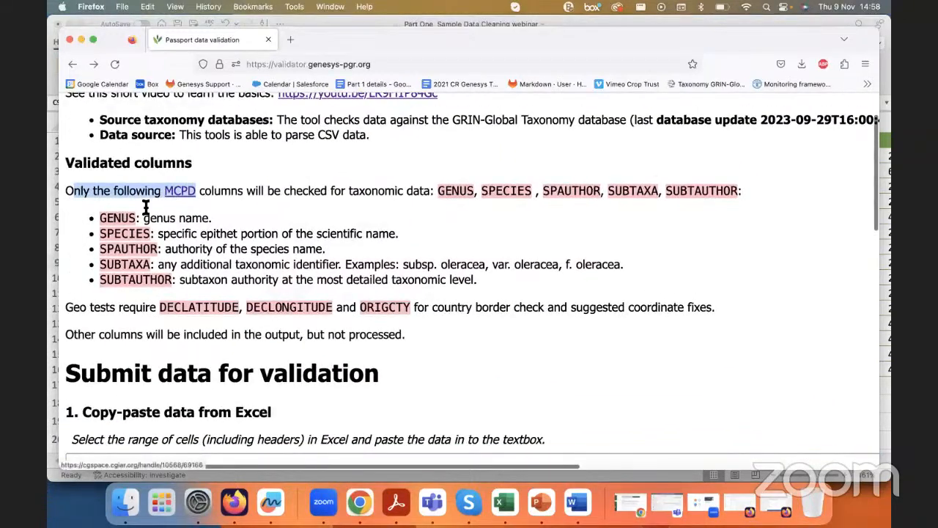
left_click(102, 220)
double_click(124, 233)
left_click_drag(100, 264, 171, 279)
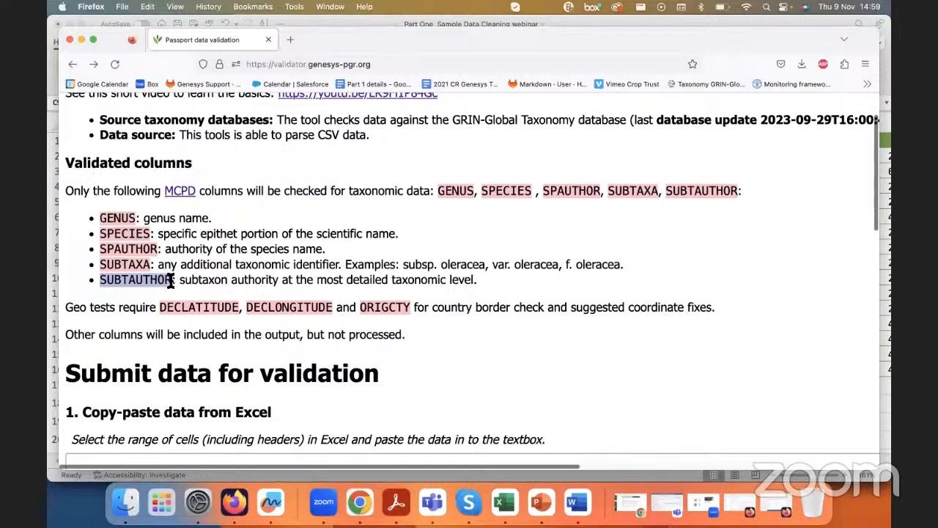
left_click(169, 280)
Step: Read which columns the validator's geo tests require: DECLATITUDE, DECLONGITUDE and ORIGCTY
left_click_drag(161, 307, 413, 303)
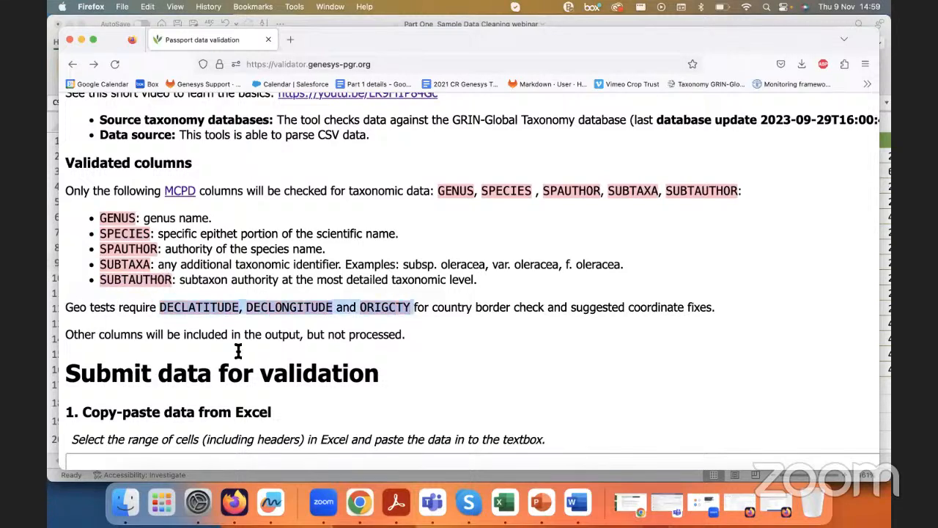
left_click(214, 308)
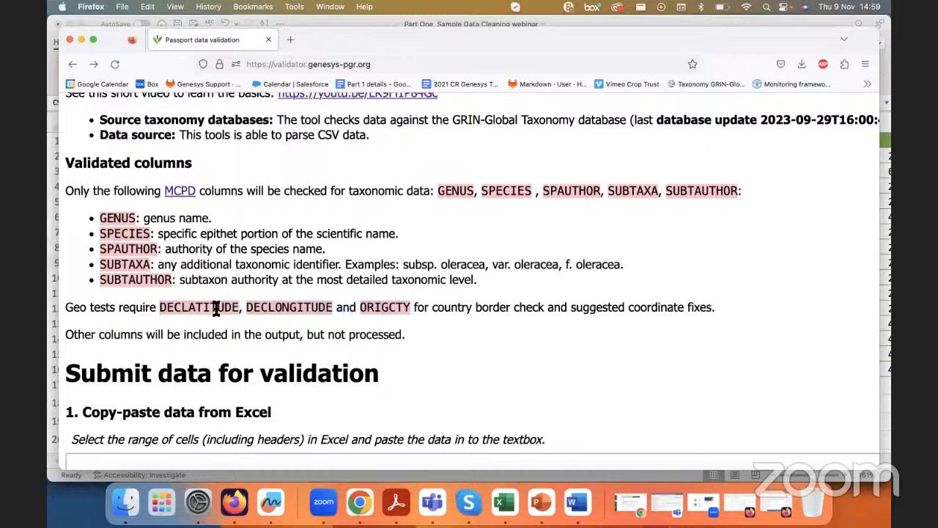
triple_click(382, 307)
left_click(382, 308)
Step: Switch to the Excel workbook and copy the whole Part 3 Sample table, including its headers
left_click(504, 502)
scroll(408, 214, "down", 2)
left_click(460, 143)
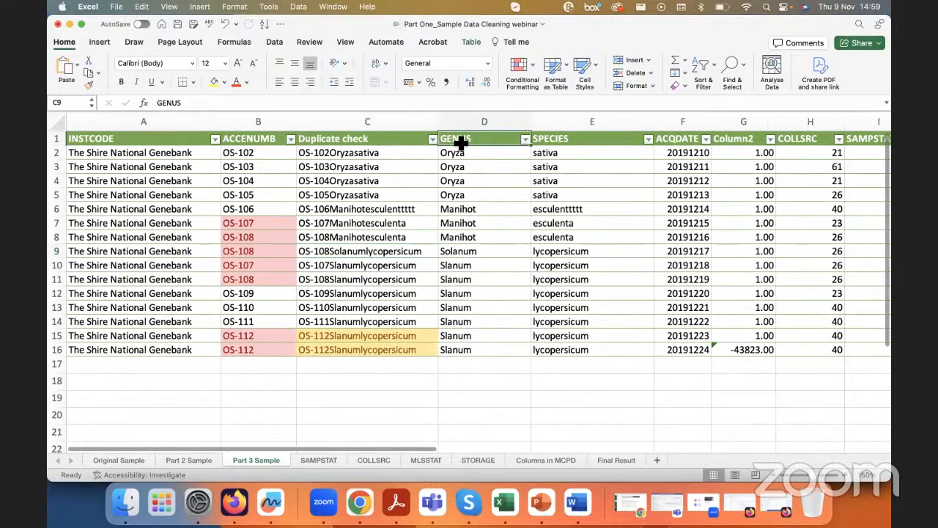
left_click(364, 180)
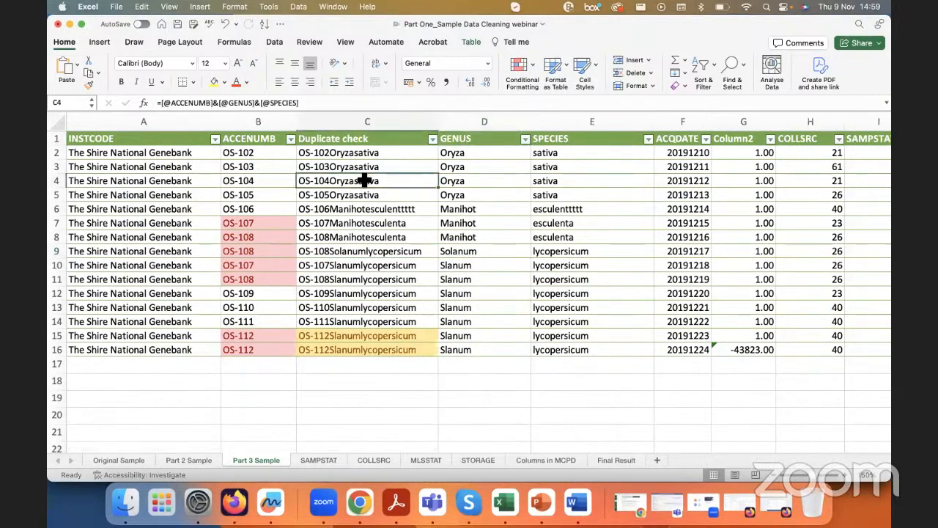
key("super+a")
key("super+c")
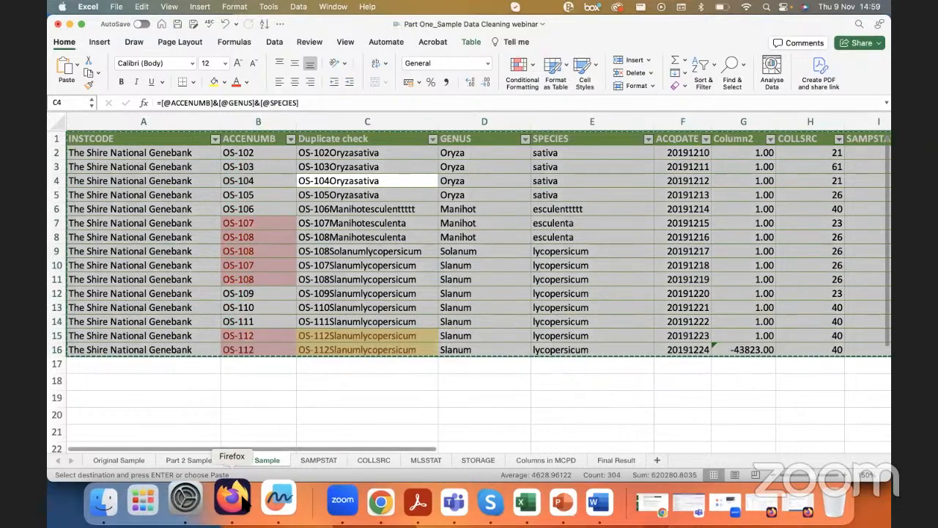
Step: Return to the validation page in Firefox and paste the copied table into the data submission box
left_click(219, 499)
key("super+0")
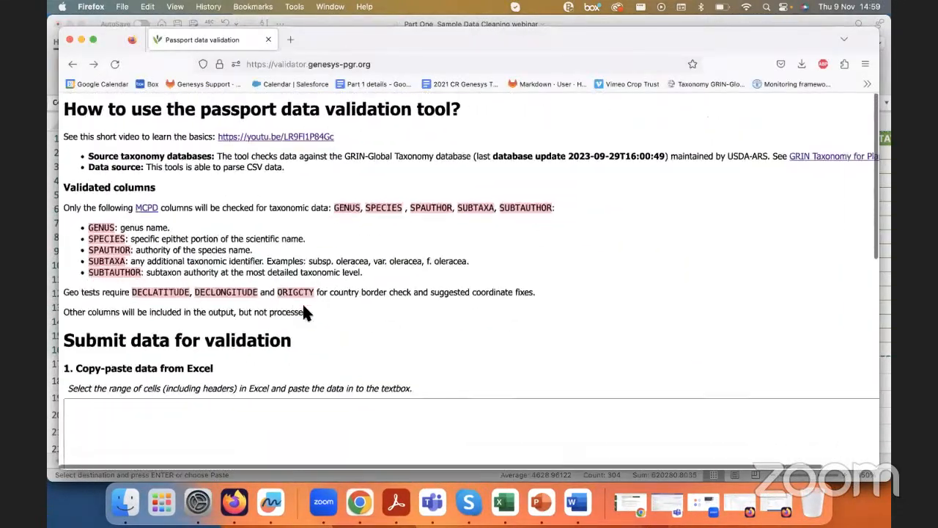
left_click(230, 389)
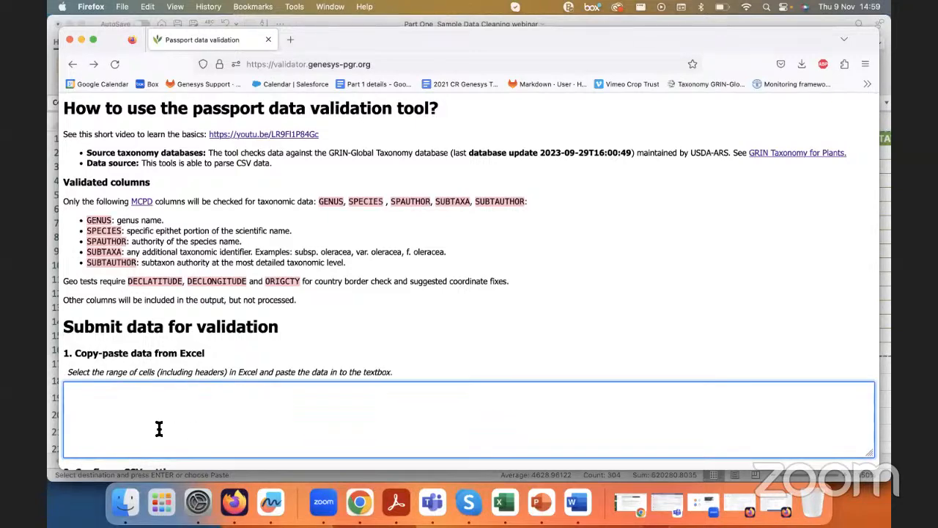
scroll(157, 429, "down", 2)
key("super+v")
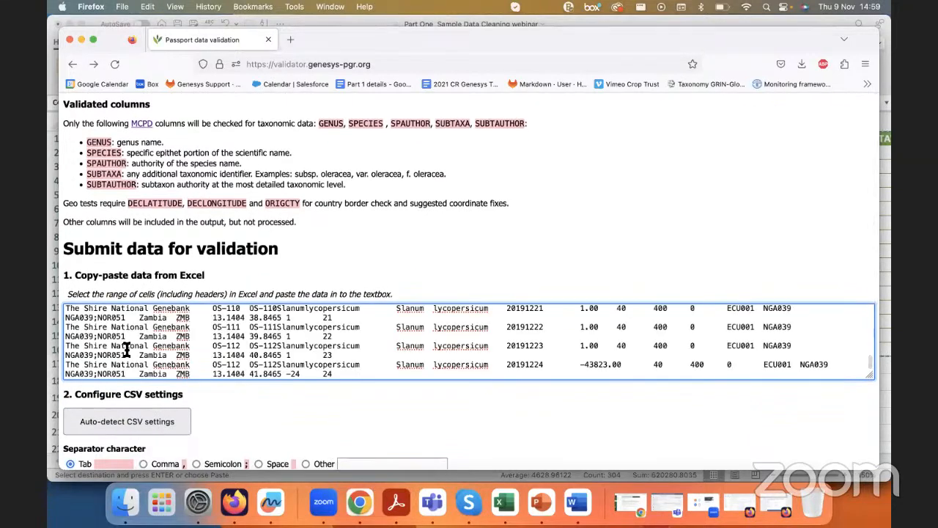
Step: Review the CSV settings and other options, and validate the taxonomic data with the results shown in the browser
scroll(126, 350, "down", 2)
scroll(270, 372, "down", 3)
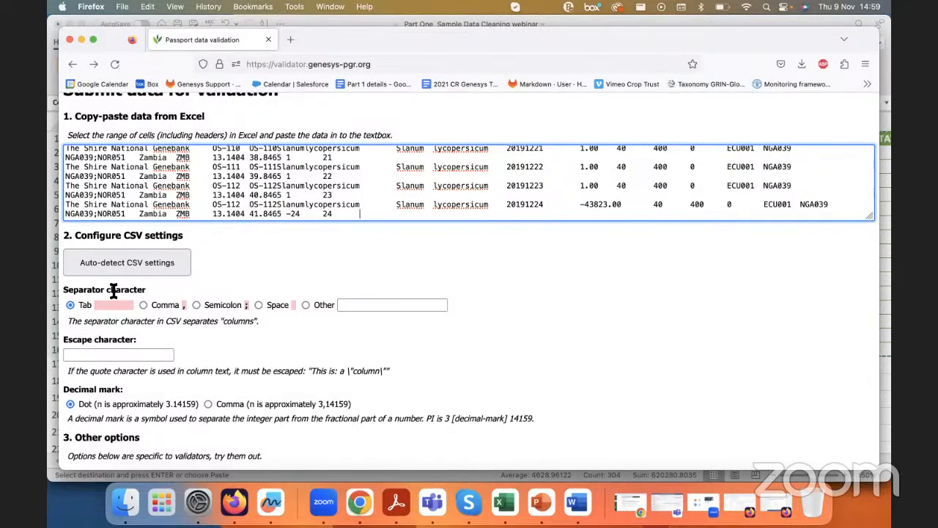
scroll(198, 351, "down", 3)
scroll(198, 350, "down", 3)
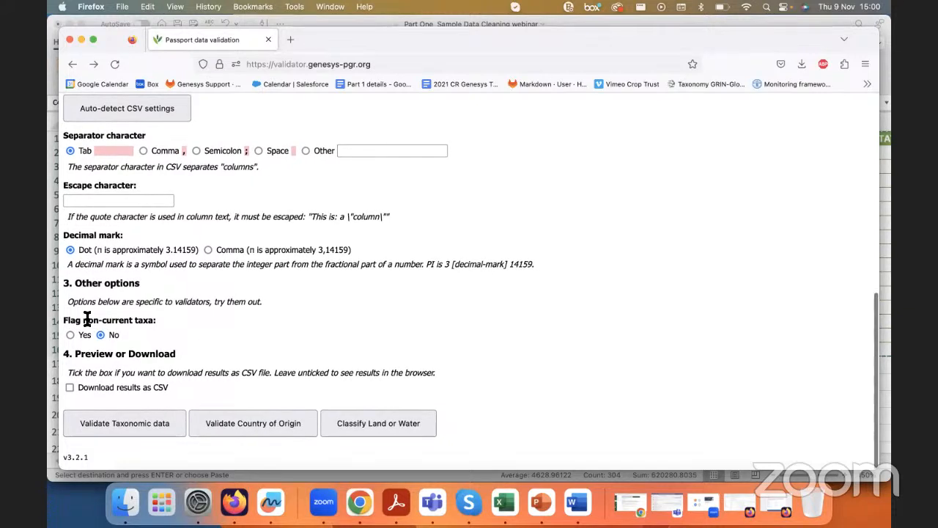
left_click(101, 424)
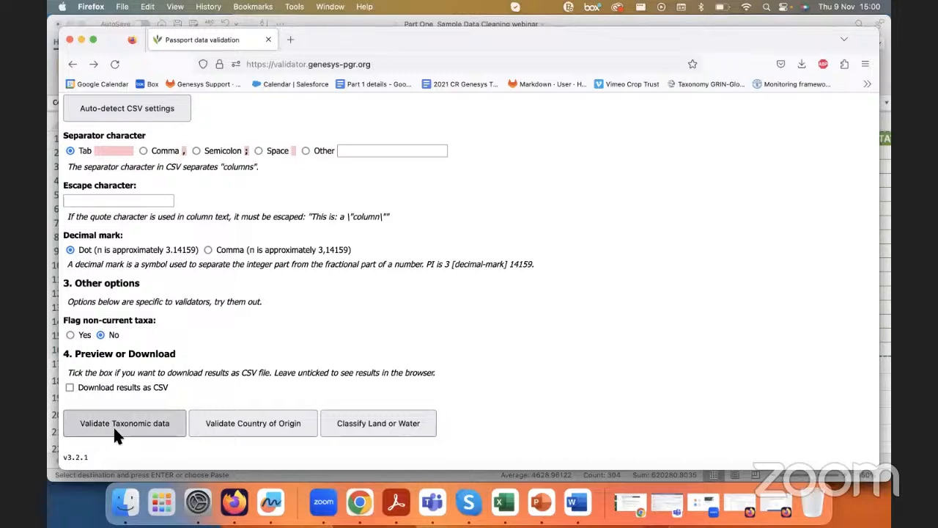
left_click(109, 427)
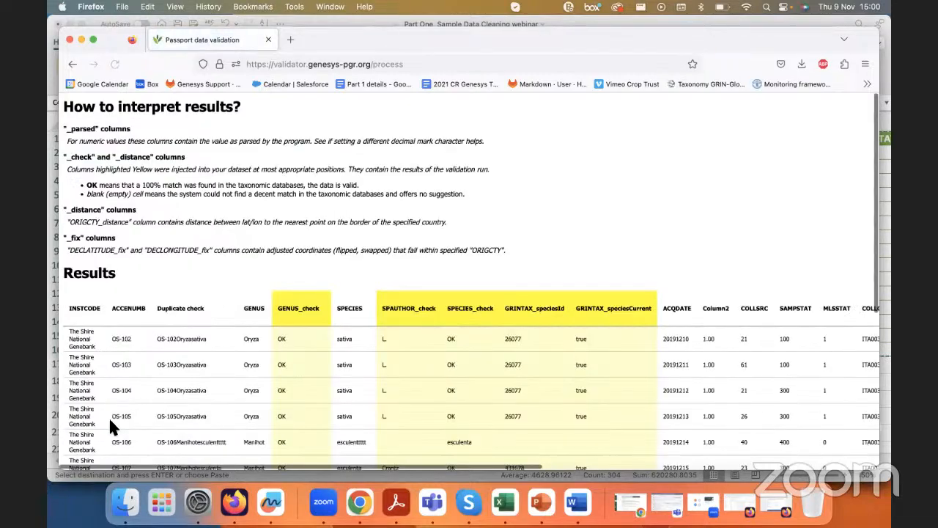
Step: Review the validation results table and compare the Oryza entries in GENUS with their GENUS_check values
scroll(283, 361, "down", 2)
scroll(280, 359, "down", 3)
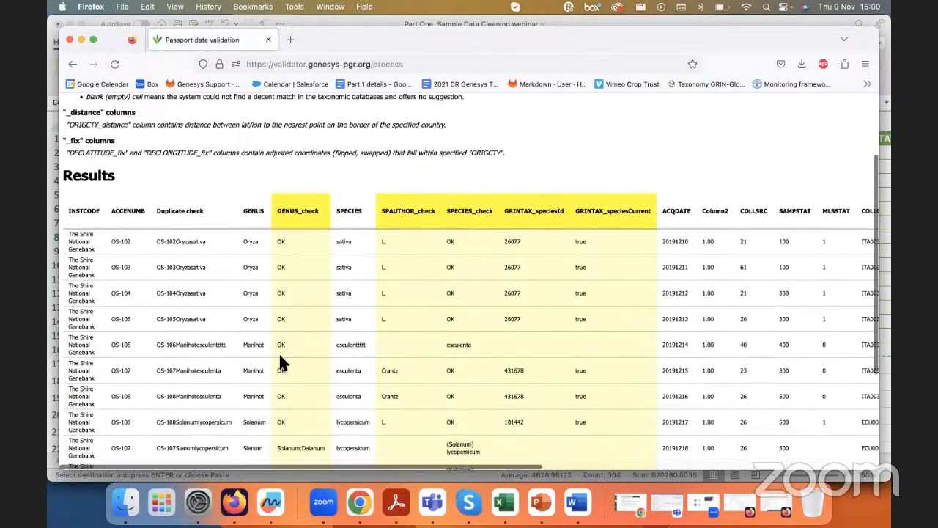
scroll(269, 320, "down", 1)
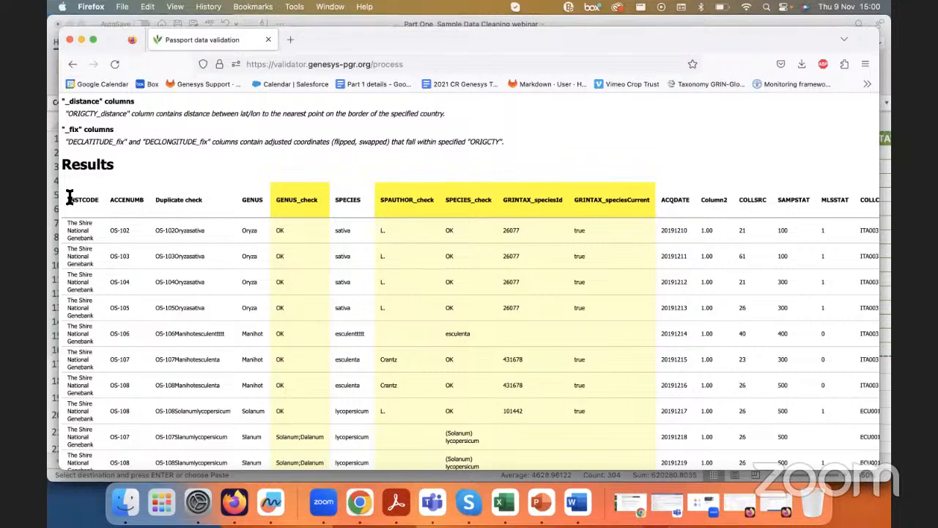
scroll(305, 207, "up", 5)
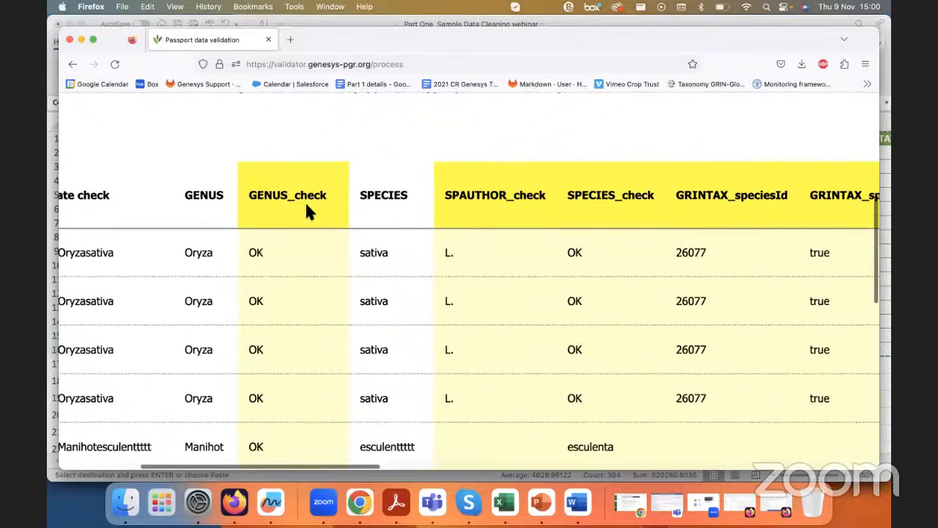
scroll(307, 209, "left", 2)
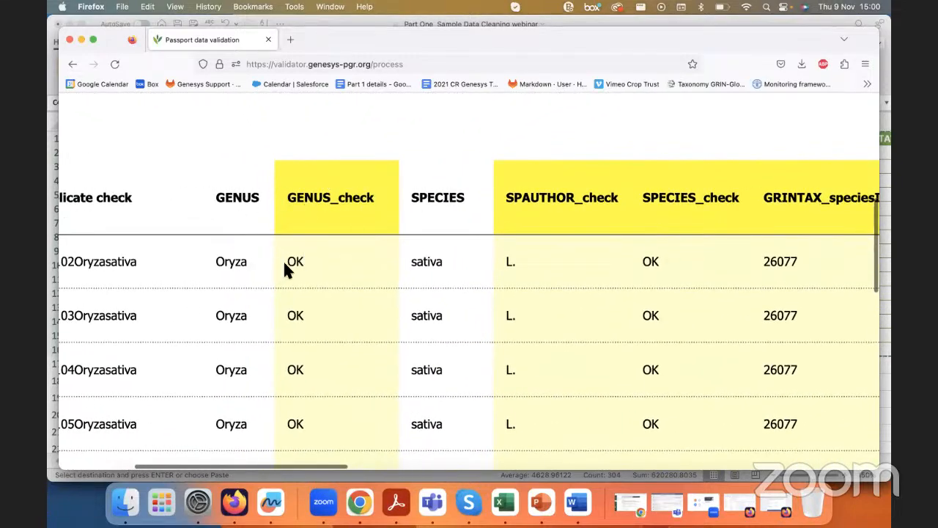
left_click_drag(225, 262, 252, 262)
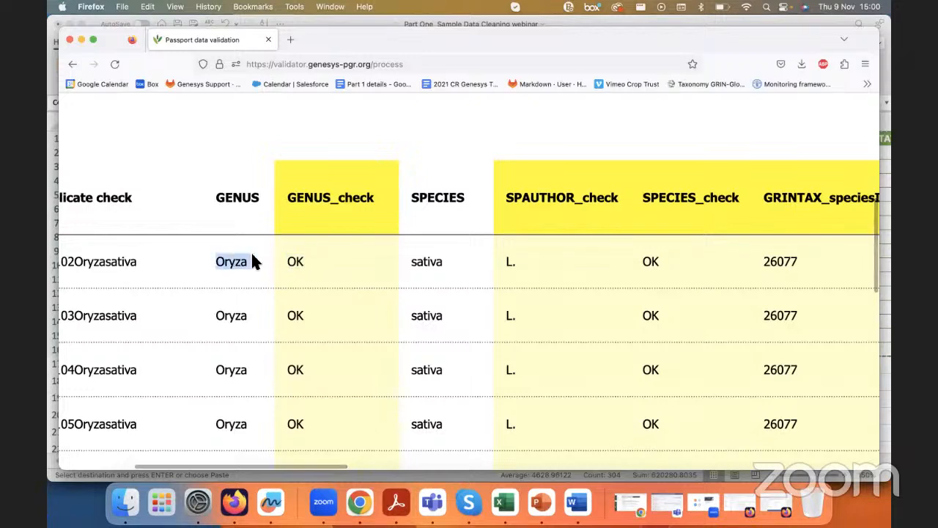
left_click(251, 262)
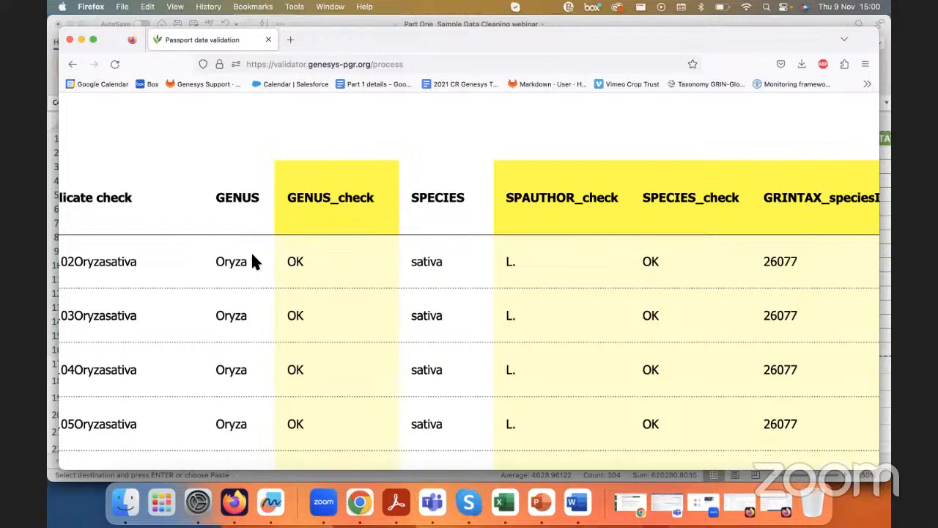
Step: Compare the misspelled genus Slanum with the names suggested for it in the GENUS_check column
scroll(251, 261, "down", 10)
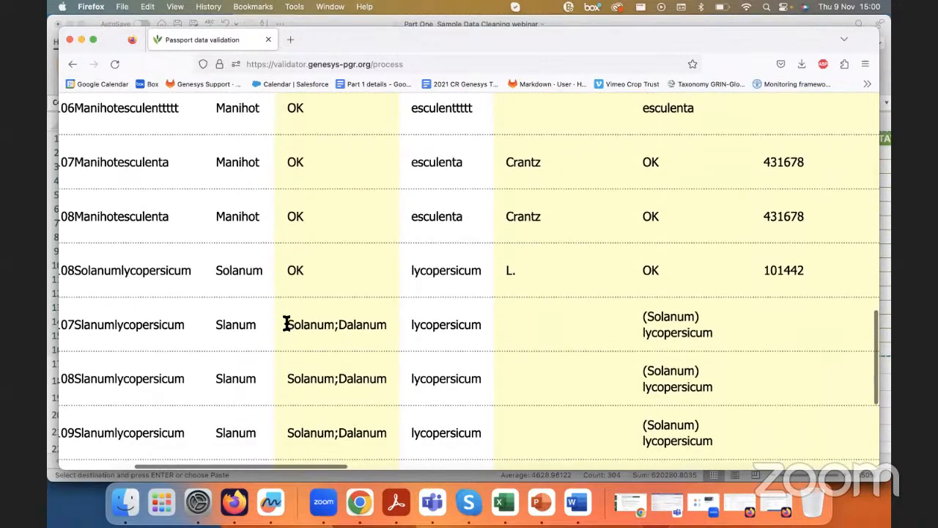
left_click_drag(286, 325, 386, 329)
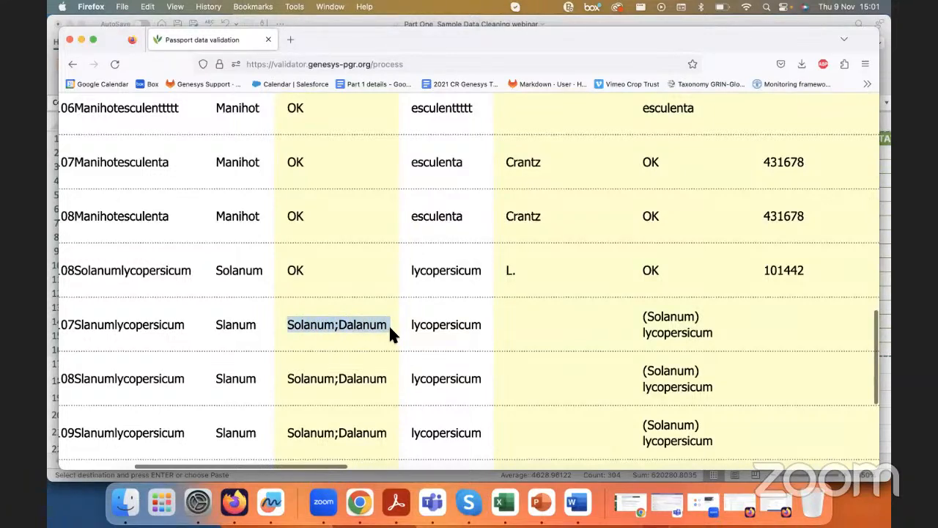
left_click_drag(217, 324, 270, 330)
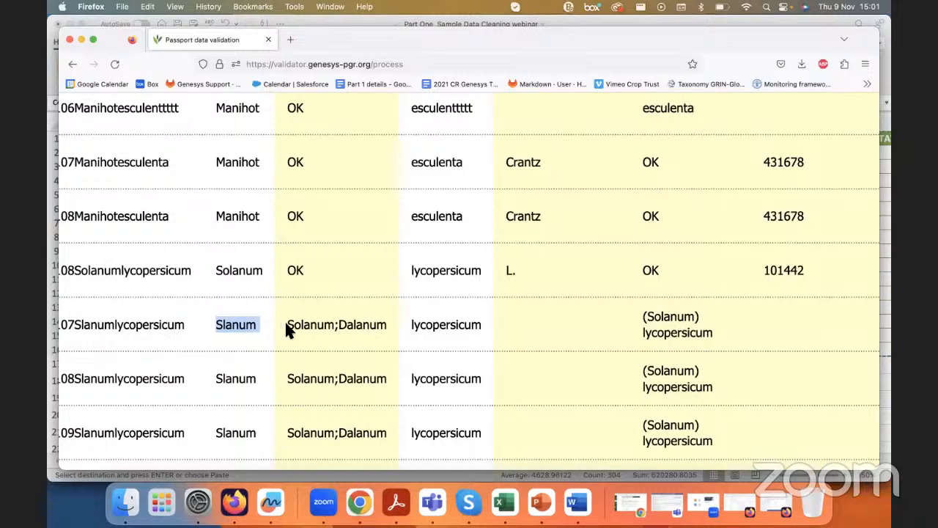
left_click_drag(289, 325, 334, 325)
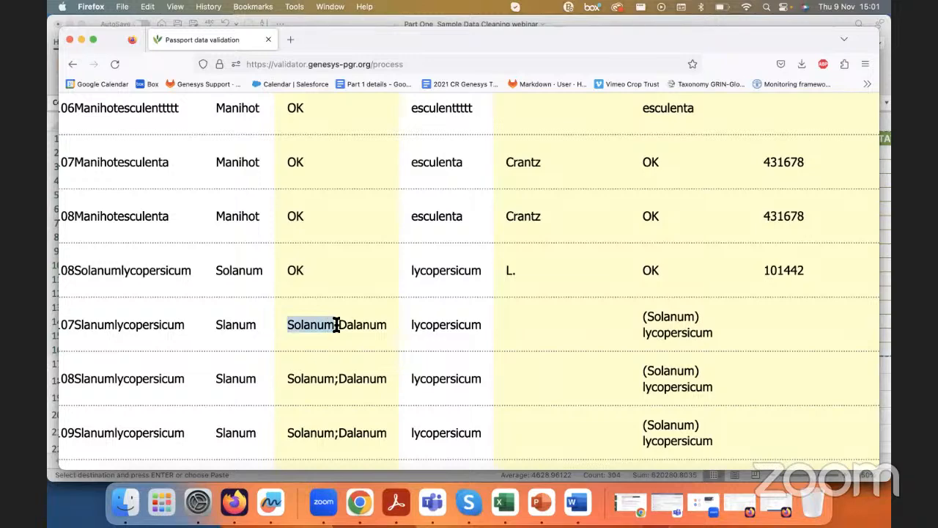
scroll(242, 328, "up", 5, "ctrl")
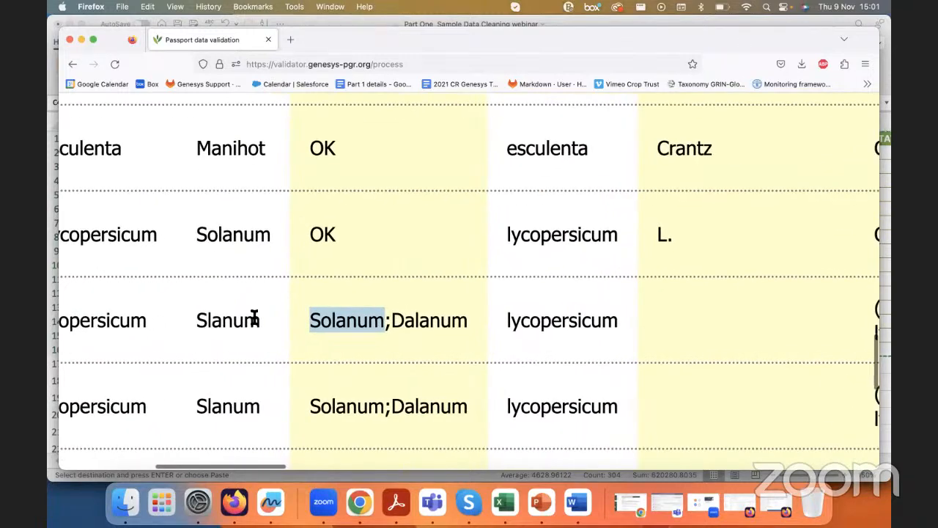
left_click(311, 320)
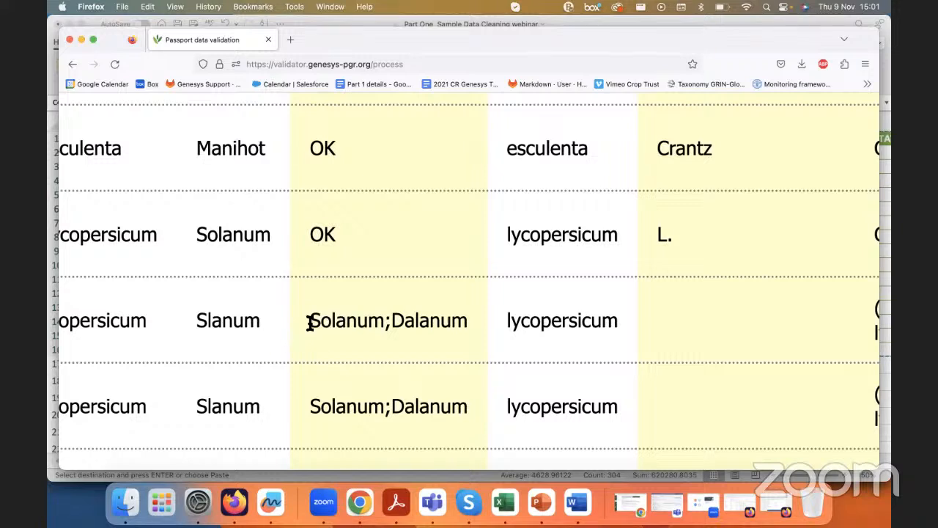
left_click_drag(195, 320, 256, 319)
left_click(254, 319)
Step: Compare the SPECIES column with the SPECIES_check column for the Oryza sativa rows
scroll(255, 323, "down", 1)
scroll(255, 321, "down", 2)
scroll(255, 320, "down", 3)
scroll(254, 322, "down", 3)
scroll(255, 323, "up", 15)
scroll(377, 345, "down", 6)
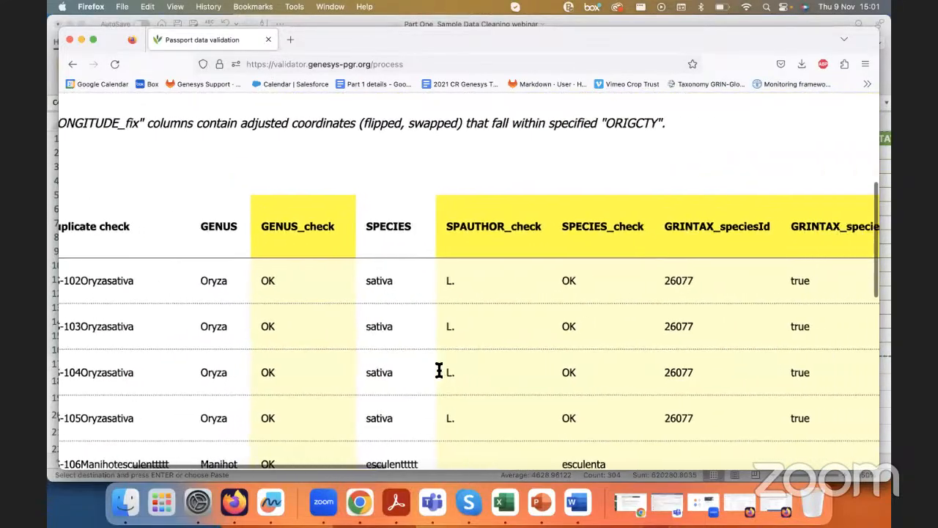
scroll(438, 370, "right", 2)
left_click_drag(531, 224, 613, 233)
scroll(595, 261, "right", 1)
scroll(595, 261, "down", 1)
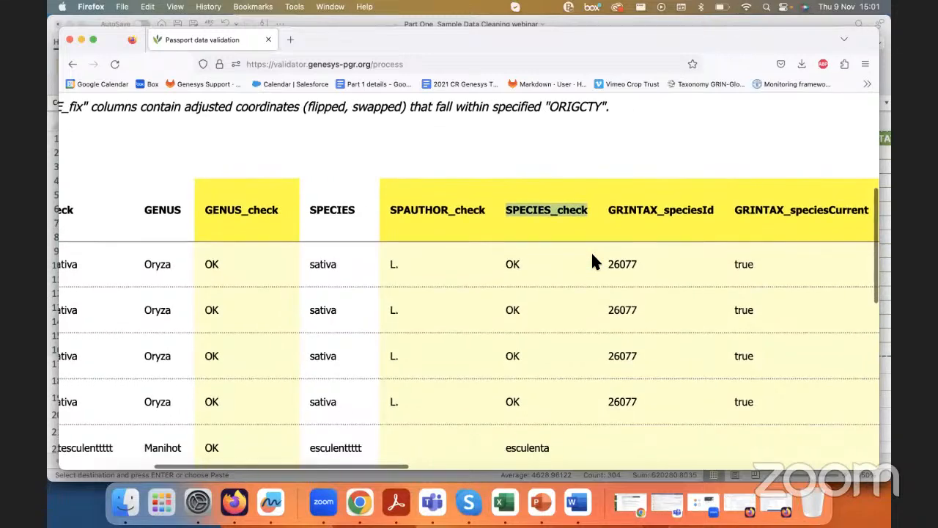
scroll(595, 262, "up", 3)
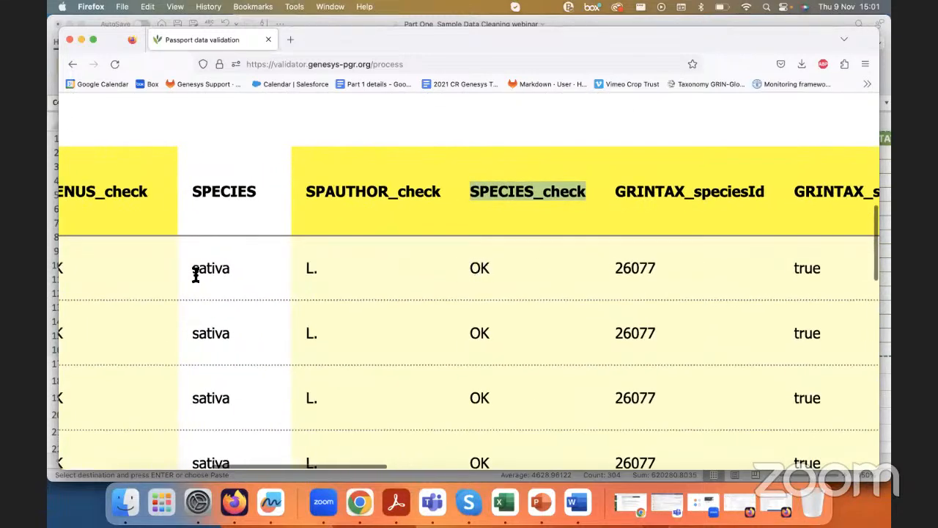
scroll(236, 268, "down", 2)
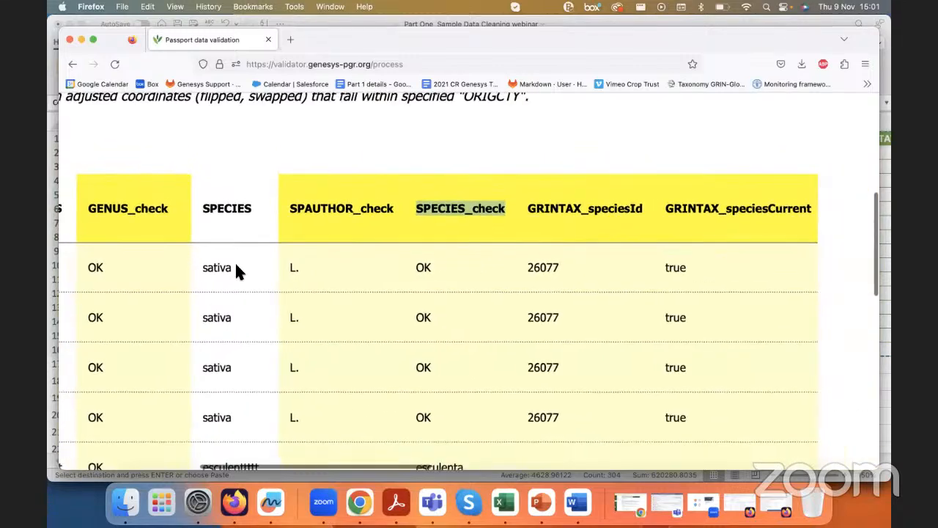
scroll(237, 270, "left", 2)
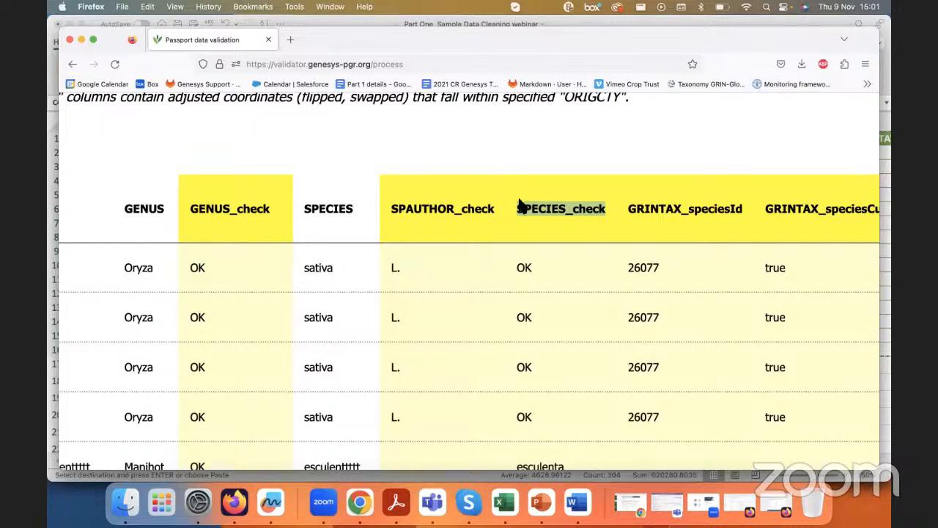
Step: Check the SPECIES_check suggestion for the misspelled Manihot species in the OS-106 row
scroll(528, 269, "down", 3)
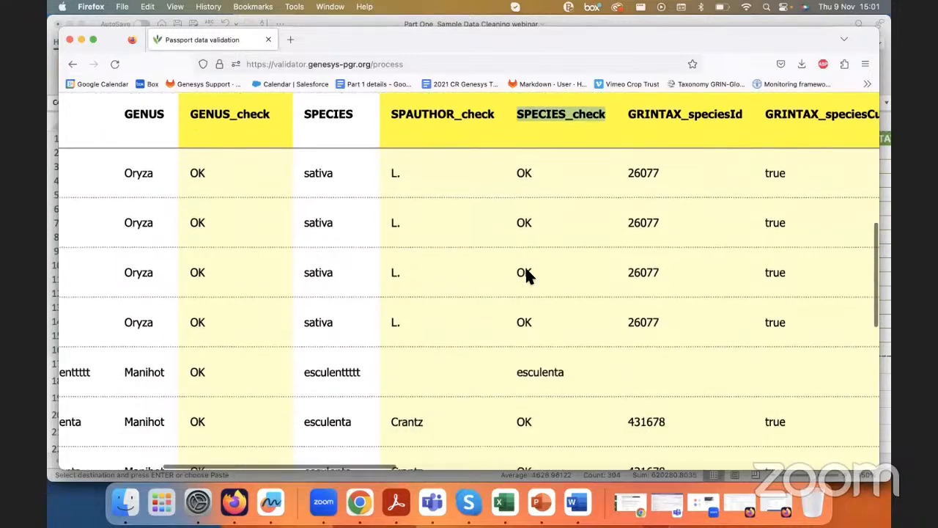
scroll(526, 277, "down", 1)
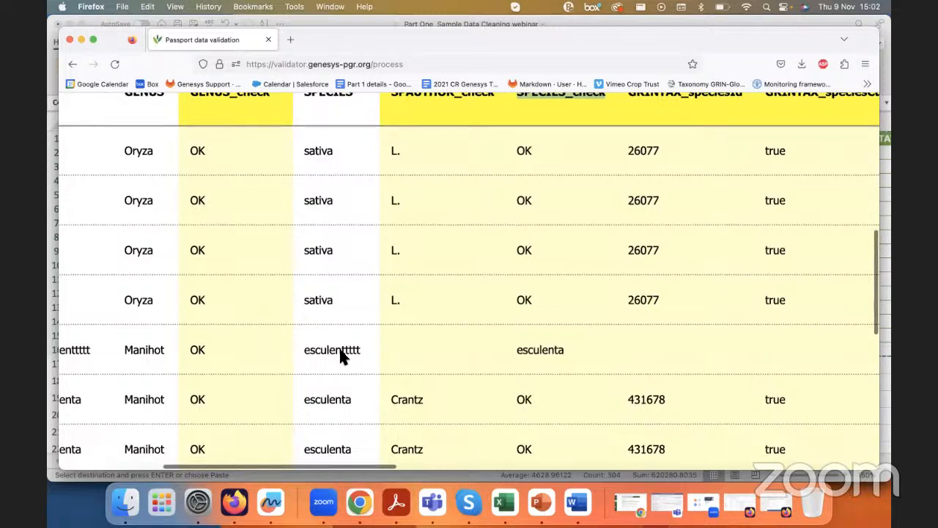
left_click_drag(518, 350, 564, 353)
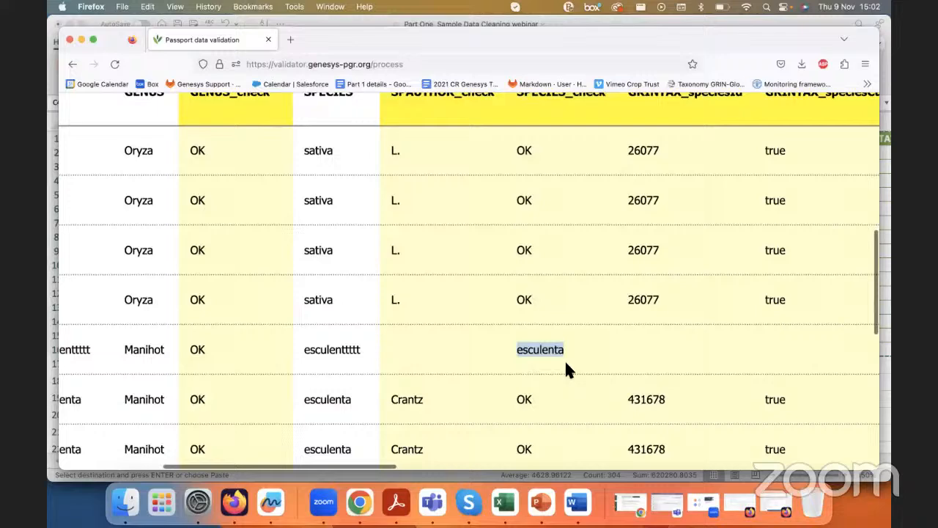
Step: Compare the genus and species of the Slanum lycopersicum rows with their GENUS_check and SPECIES_check suggestions
scroll(565, 362, "down", 5)
scroll(565, 363, "down", 1)
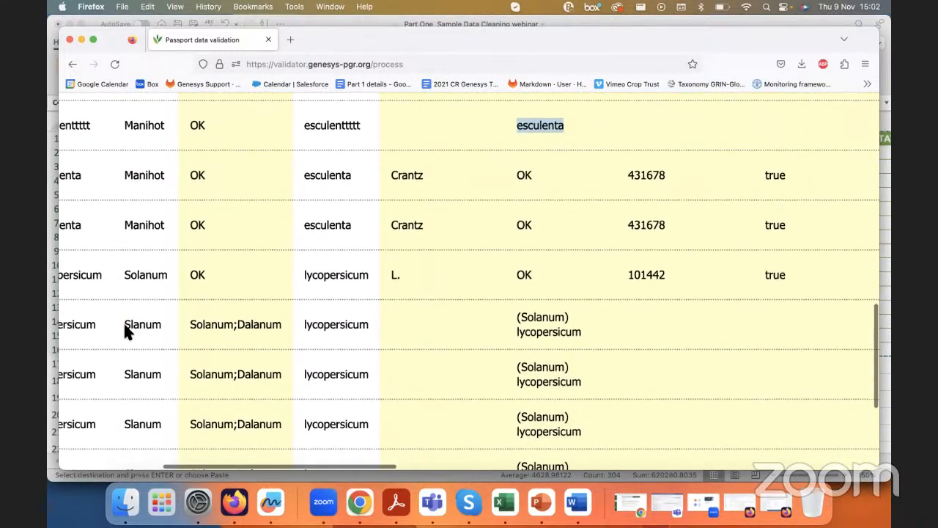
left_click_drag(123, 324, 158, 325)
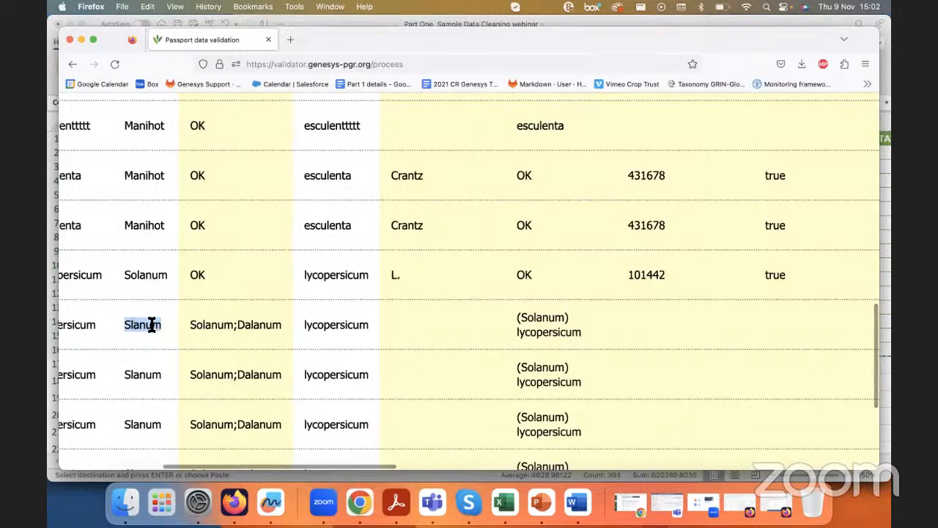
left_click_drag(522, 316, 563, 316)
left_click_drag(190, 325, 231, 327)
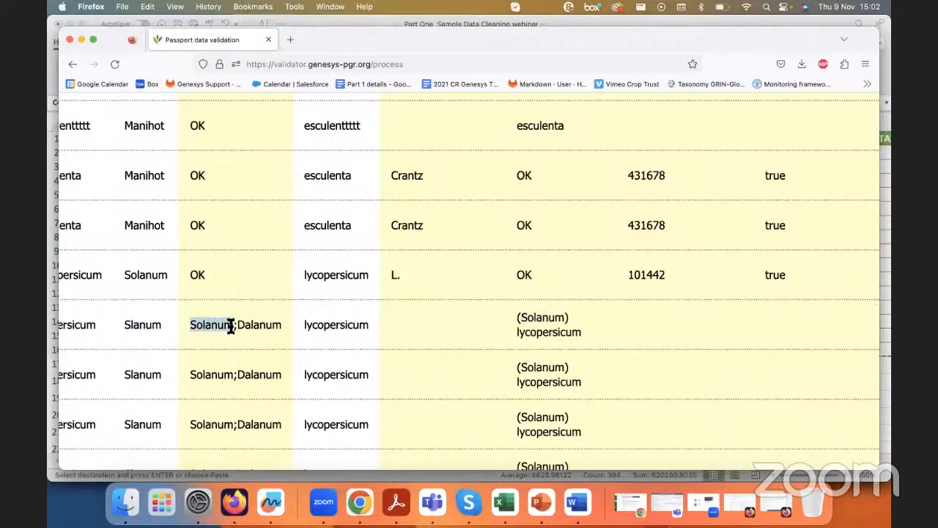
left_click_drag(304, 325, 371, 325)
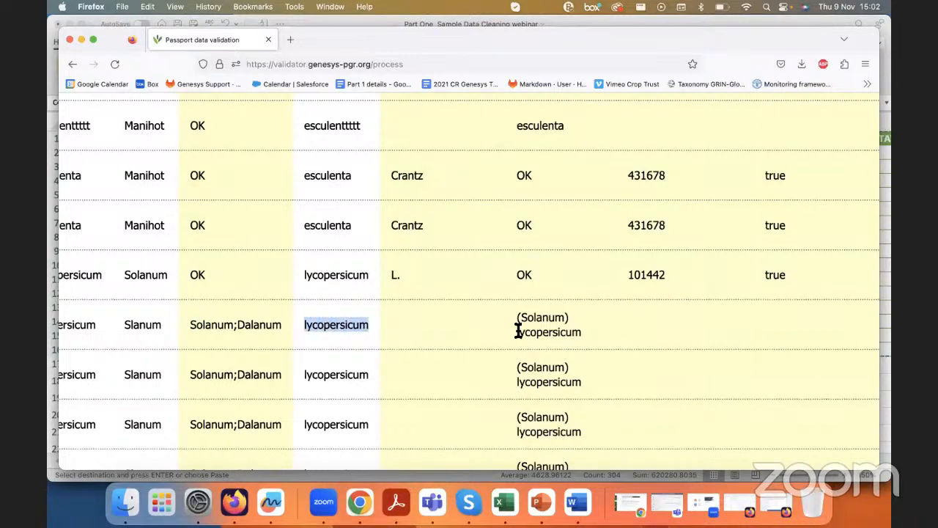
left_click_drag(517, 331, 578, 331)
scroll(578, 332, "down", 5)
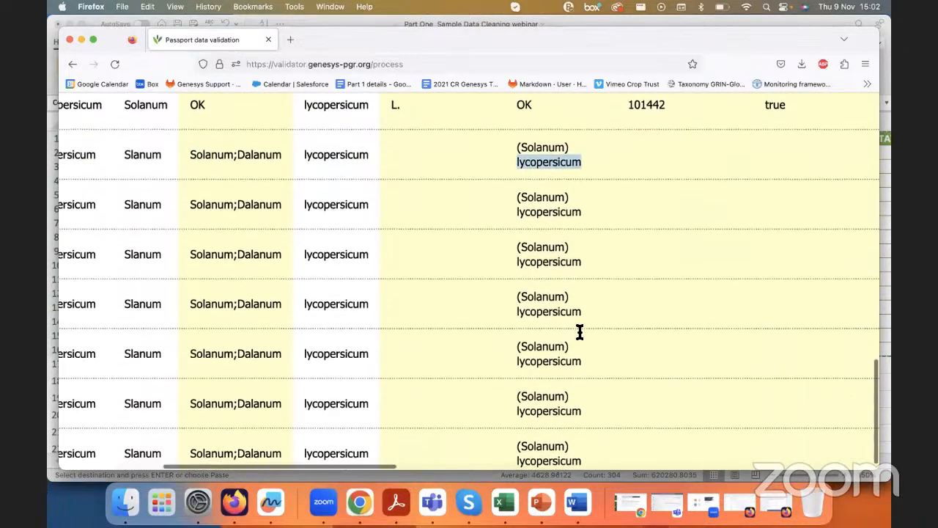
Step: Examine how the SPAUTHOR_check column supplies the species authority for each GENUS and SPECIES combination
scroll(579, 332, "up", 10)
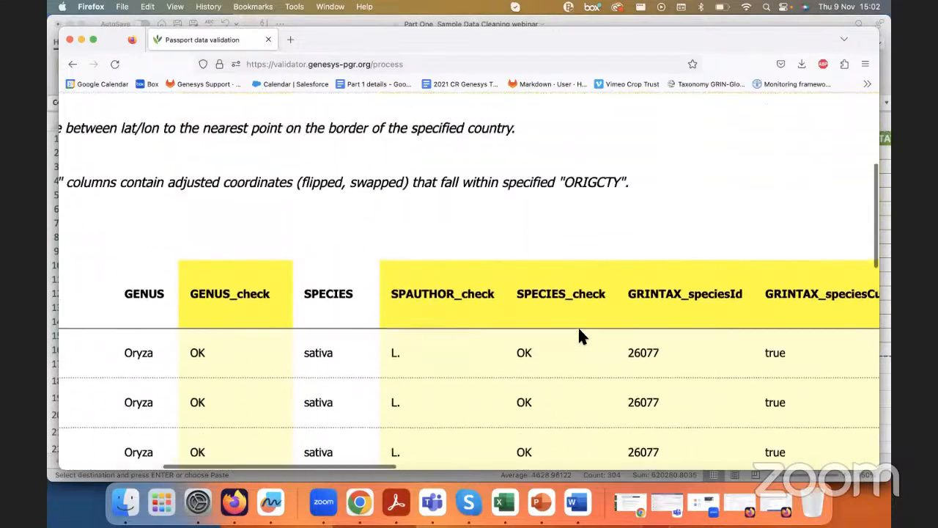
scroll(579, 331, "left", 3)
scroll(579, 332, "down", 2)
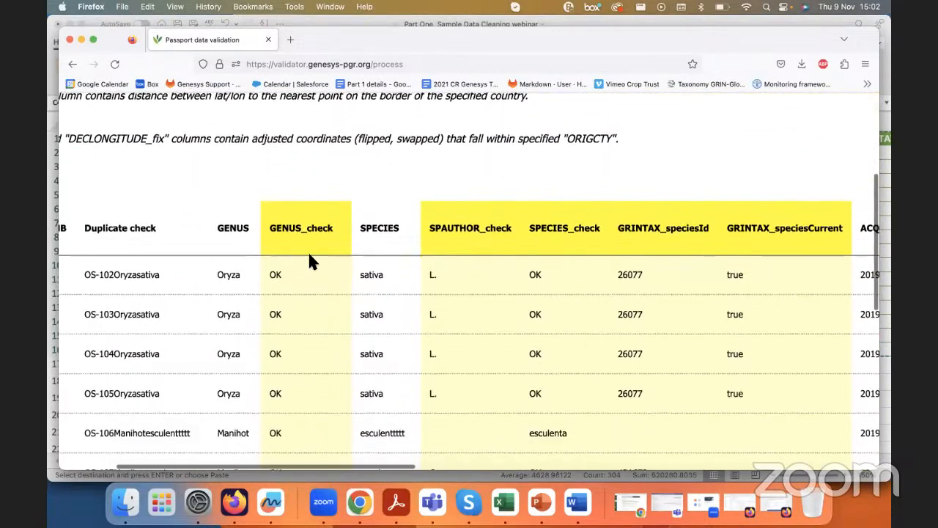
scroll(309, 254, "down", 1)
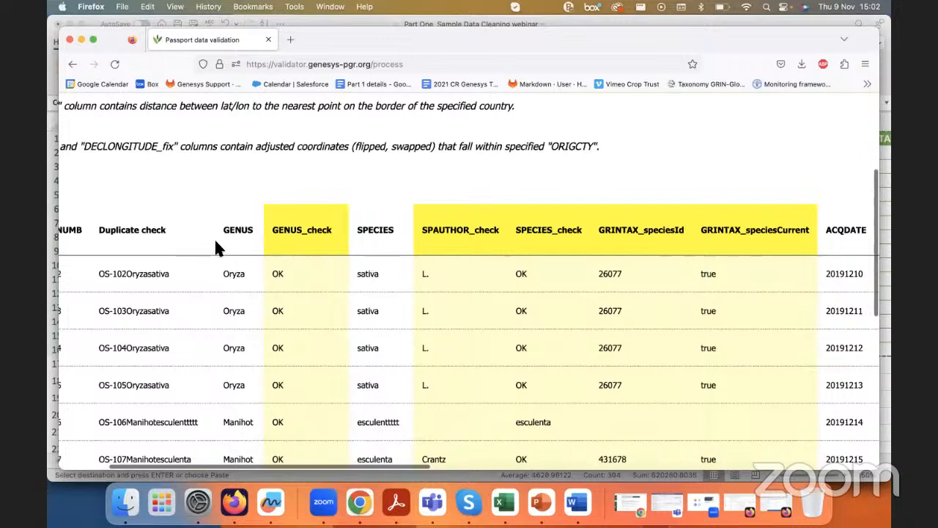
double_click(235, 231)
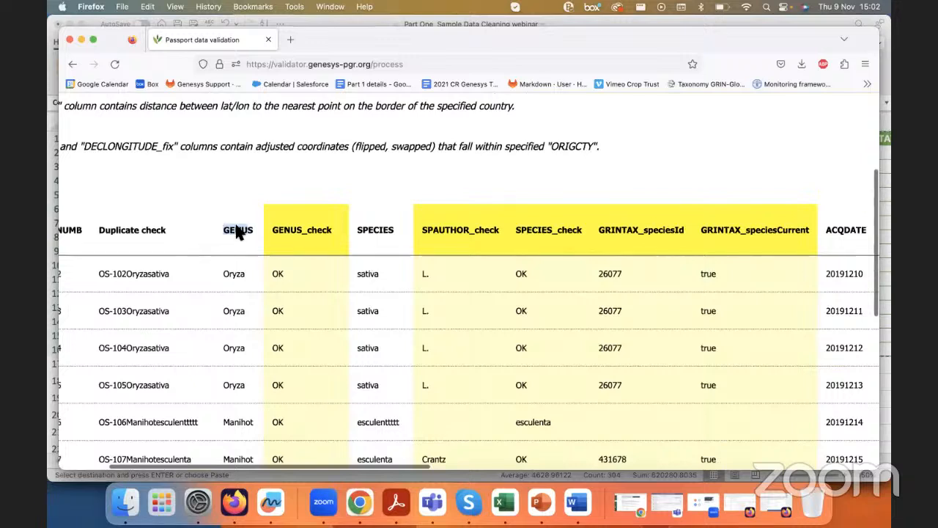
double_click(358, 230)
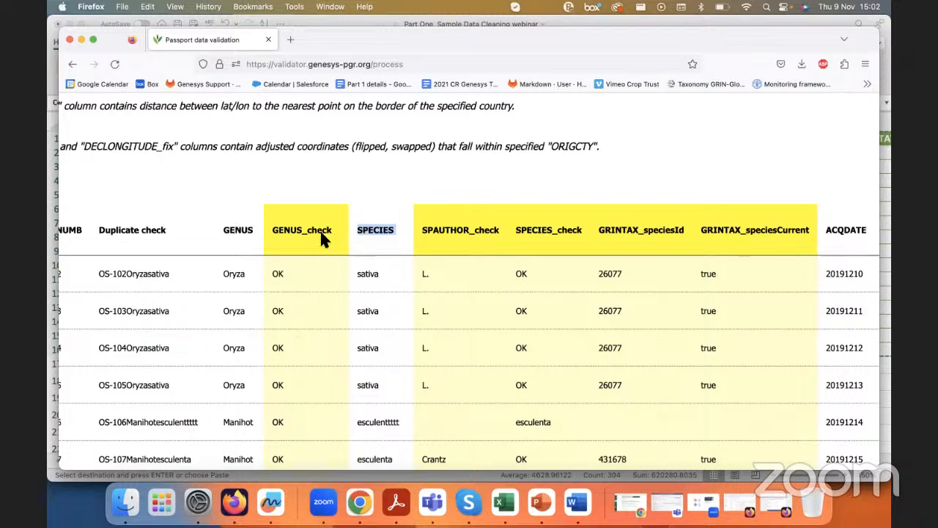
left_click(364, 229)
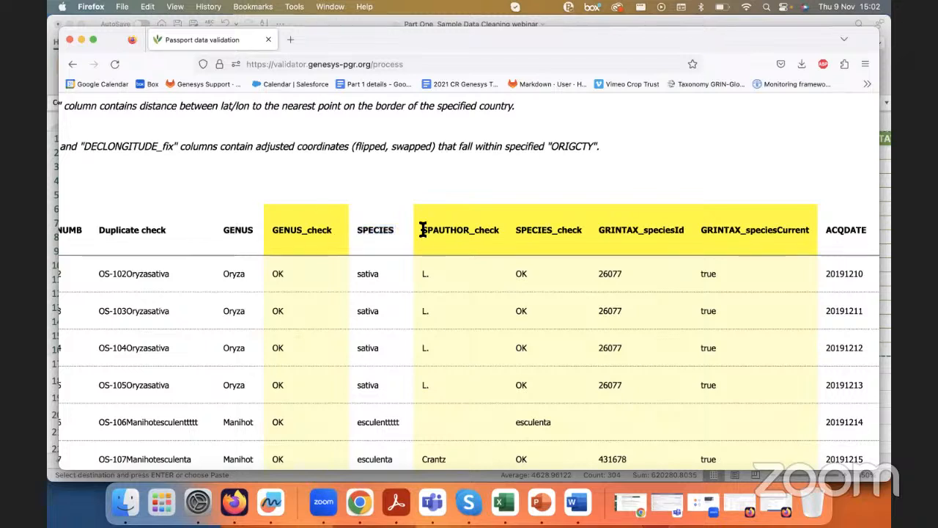
left_click_drag(421, 229, 471, 230)
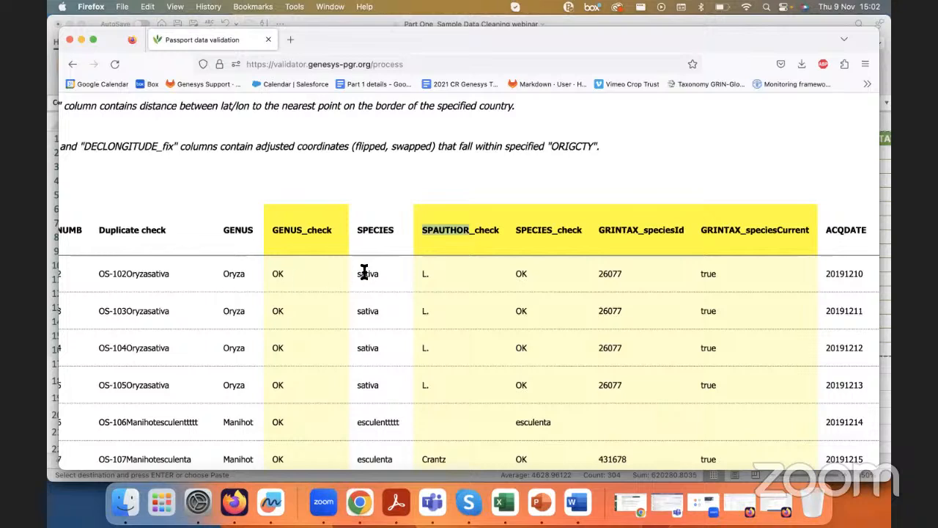
left_click_drag(421, 272, 440, 272)
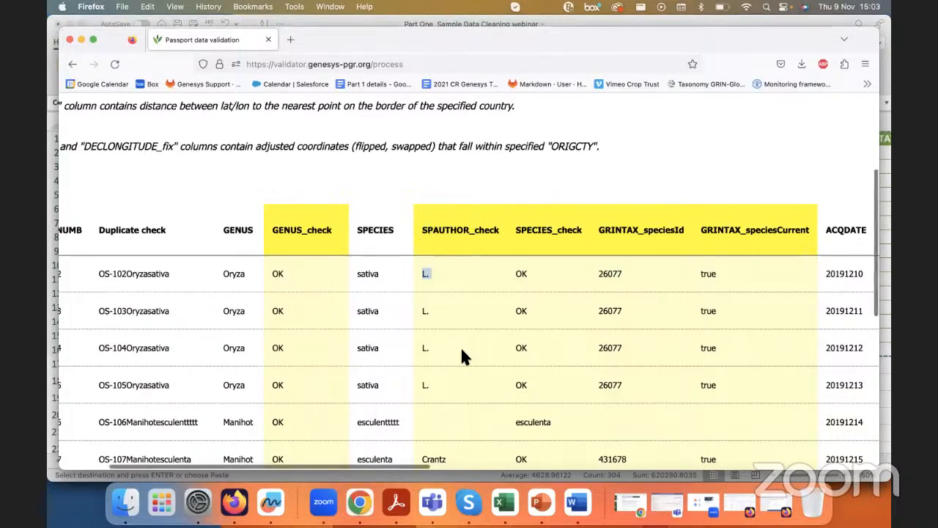
scroll(462, 357, "down", 2)
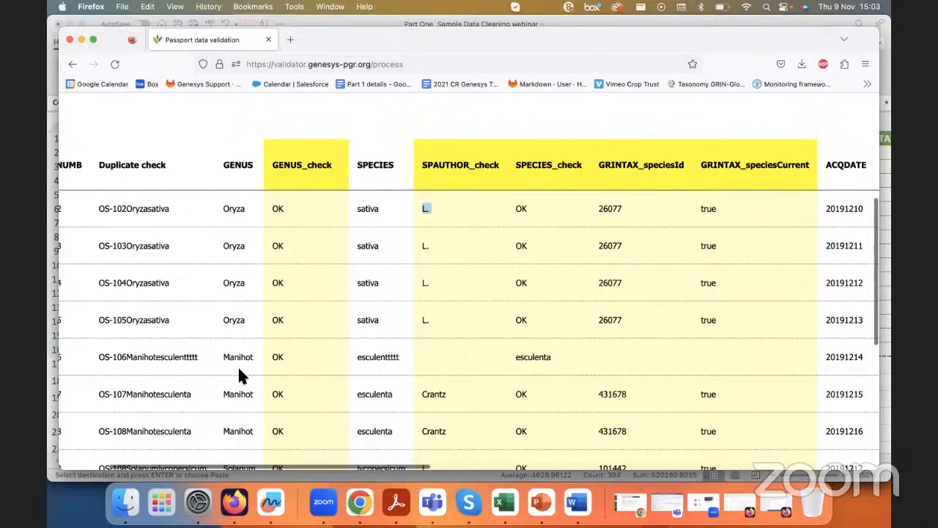
scroll(372, 360, "down", 1)
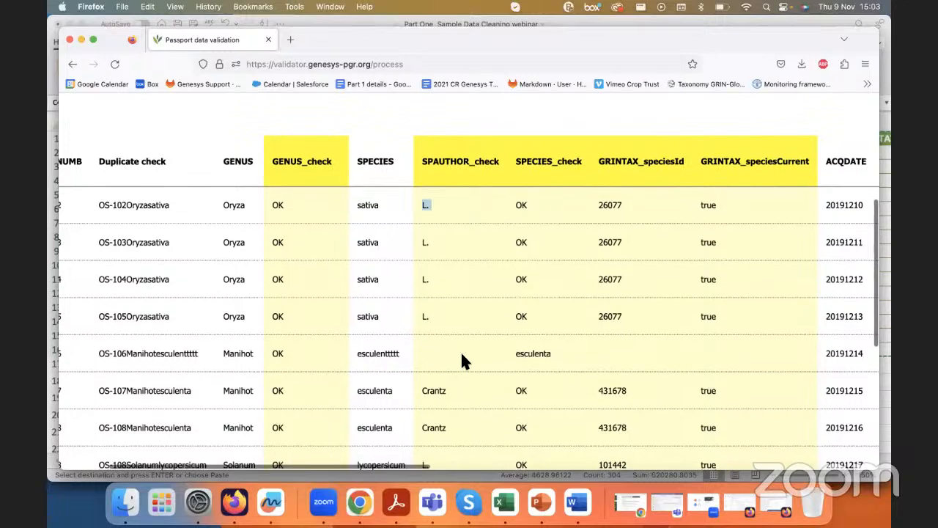
Step: Examine the genus, species and authority checks for the Solanum lycopersicum row OS-108 against the misspelled Slanum rows
scroll(438, 353, "down", 5)
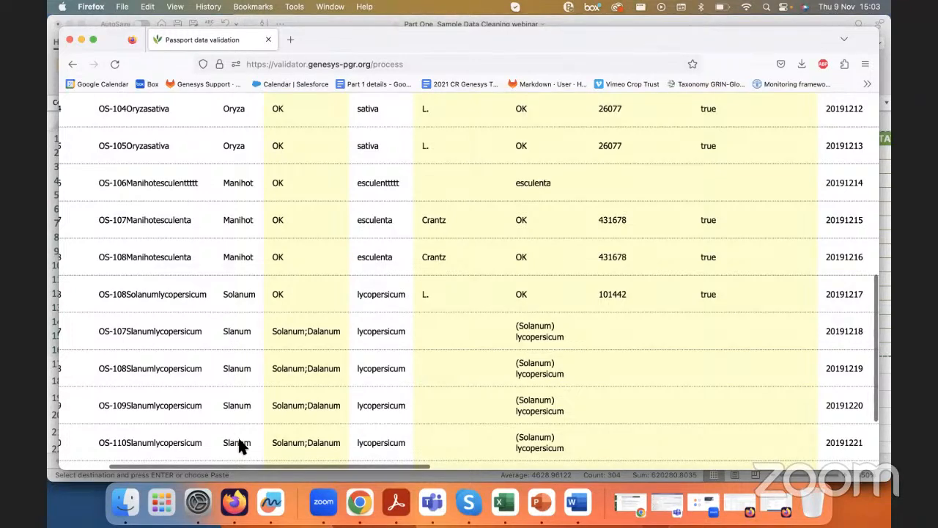
scroll(451, 329, "up", 1)
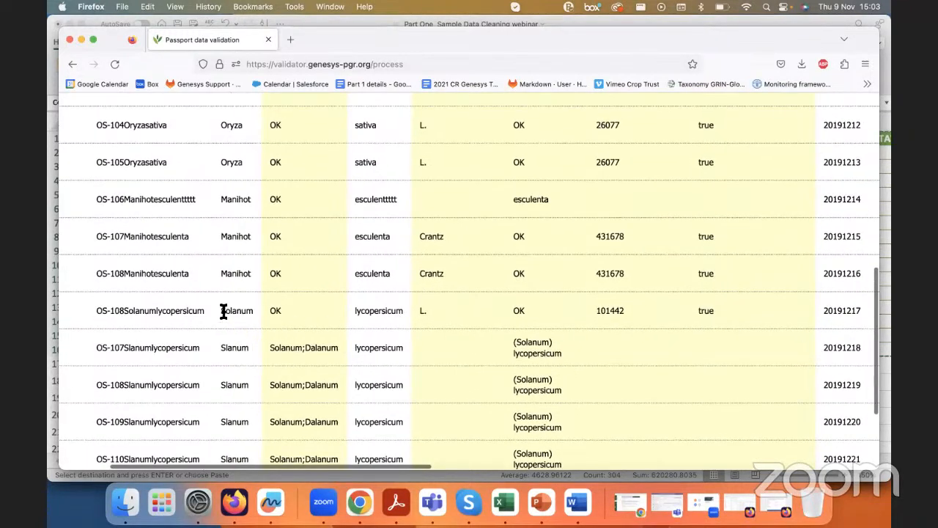
left_click_drag(223, 310, 284, 314)
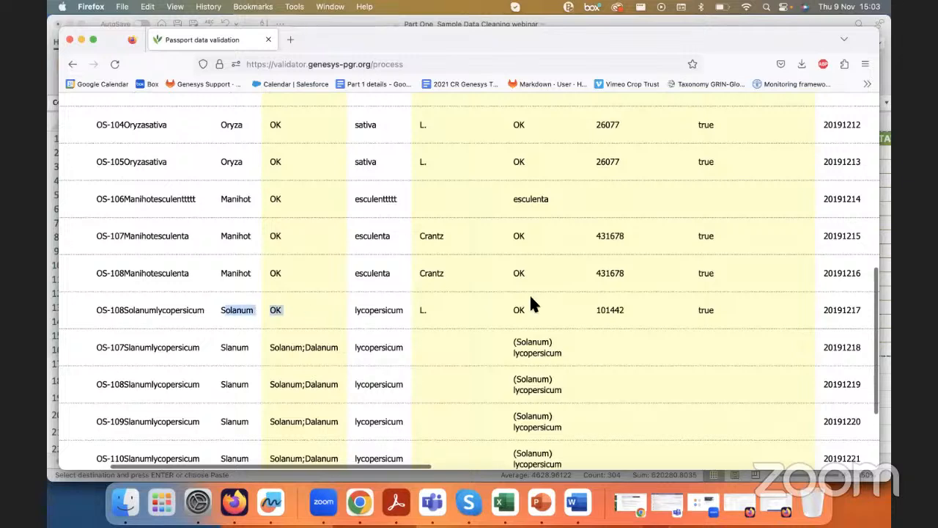
left_click_drag(516, 310, 526, 310)
left_click(281, 312)
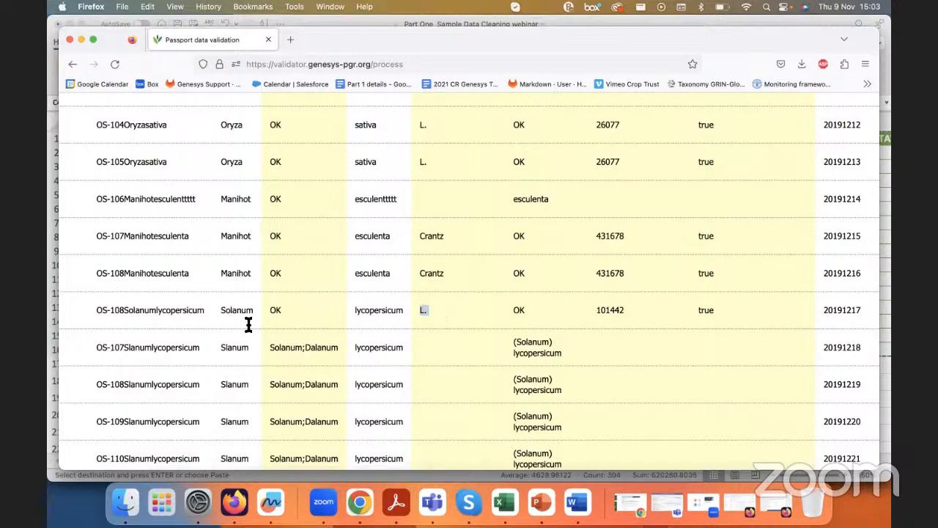
scroll(247, 300, "up", 10)
scroll(248, 301, "down", 3)
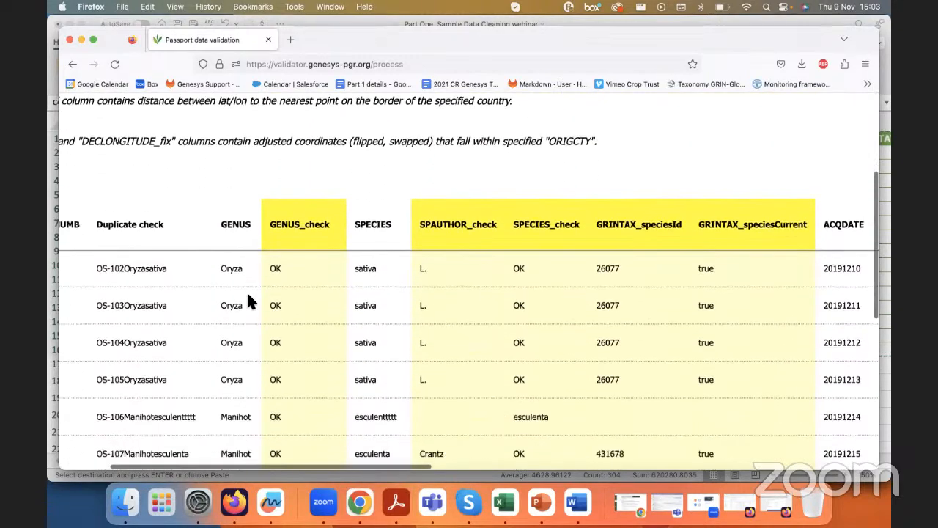
scroll(467, 330, "down", 1)
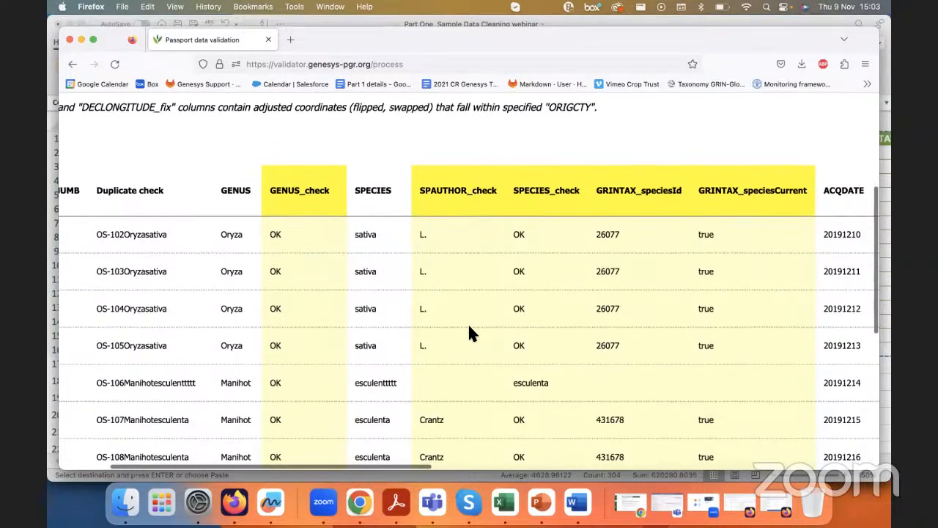
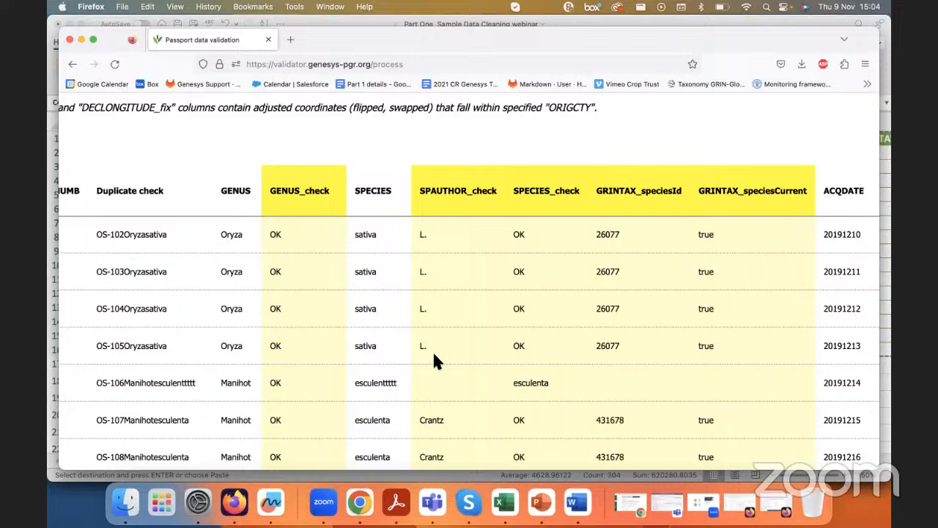
Step: Examine the GENUS_check suggestions for the misspelled genus Slanum in the OS-107 to OS-112 rows
scroll(433, 359, "down", 5)
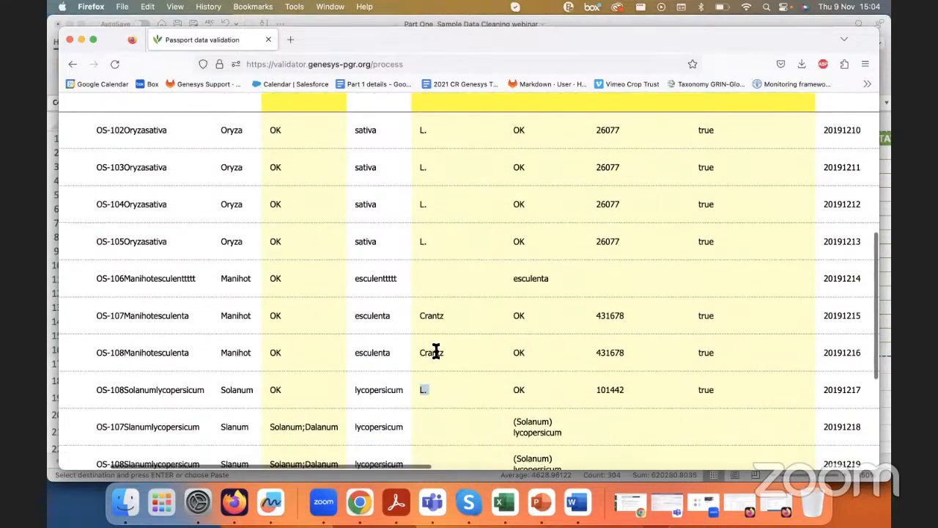
scroll(435, 350, "down", 2)
scroll(436, 350, "up", 1)
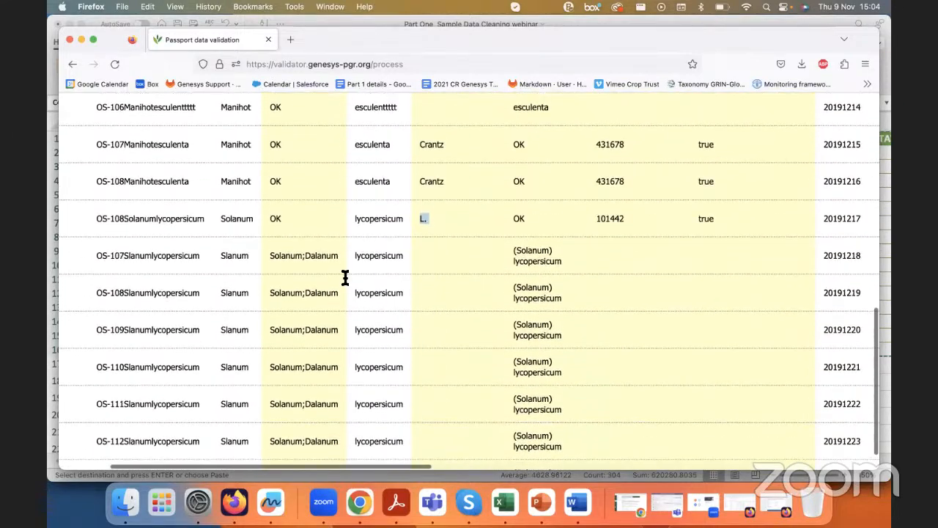
key("super+plus")
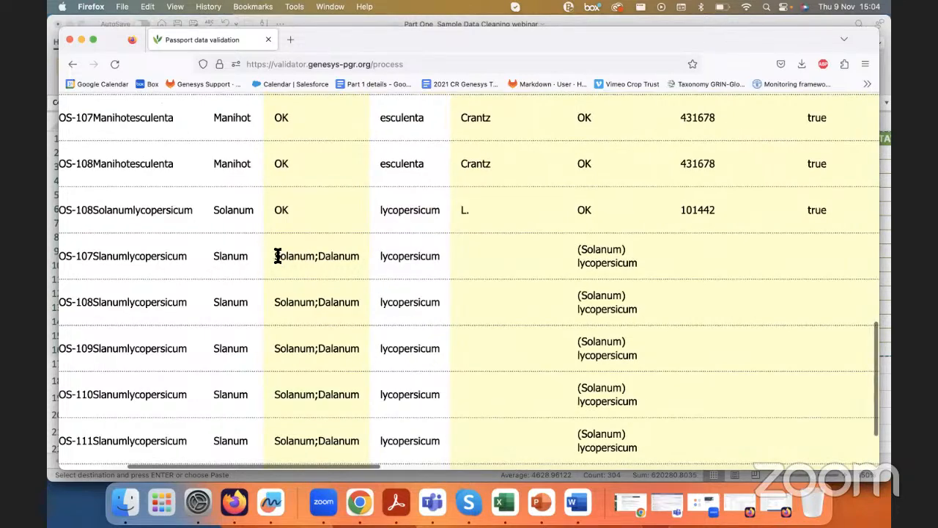
left_click_drag(273, 256, 361, 253)
left_click(359, 253)
double_click(227, 256)
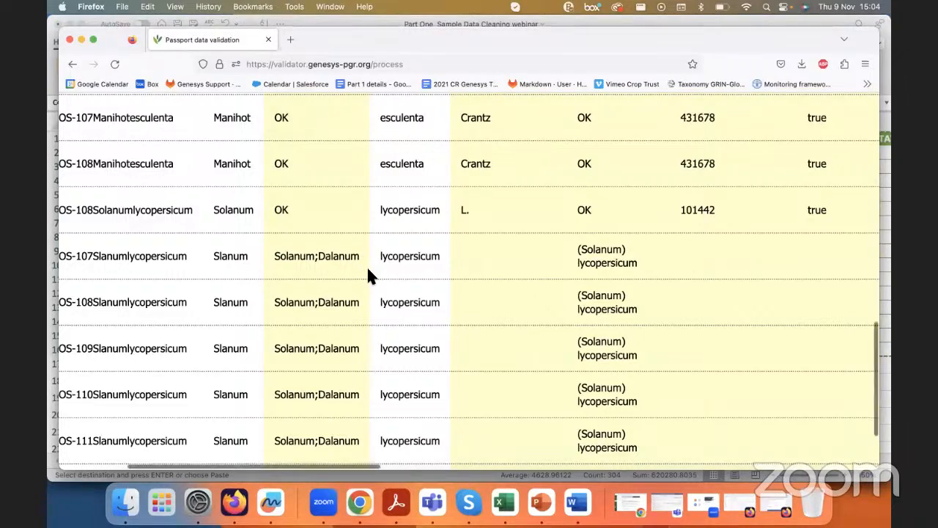
Step: Copy the whole taxonomic validation results page and paste it into a new sheet of the Excel workbook
key("super+minus")
key("super+minus")
key("super+minus")
key("super+minus")
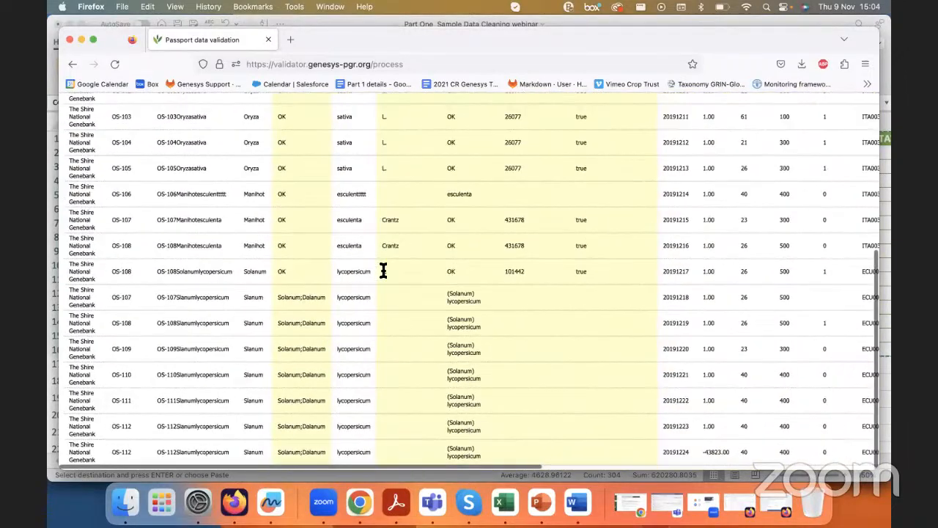
scroll(383, 271, "up", 10)
scroll(453, 341, "down", 5)
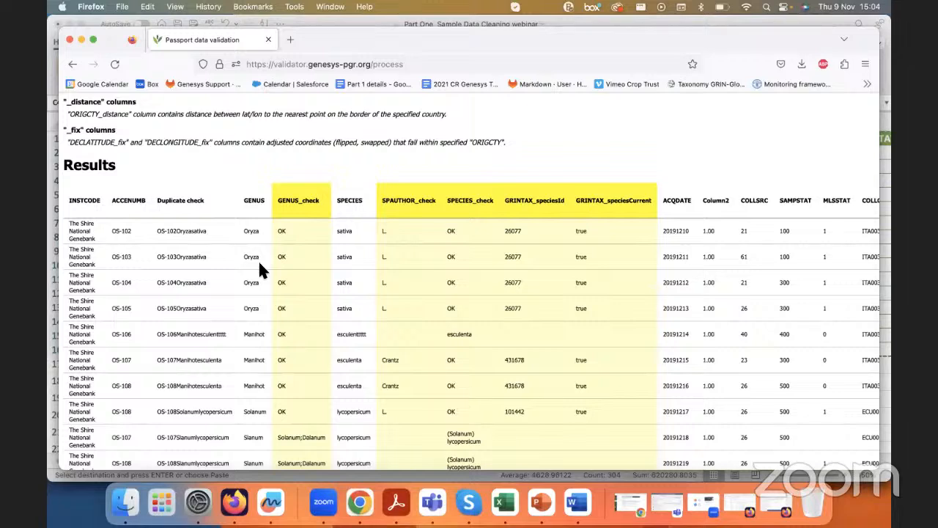
key("super+a")
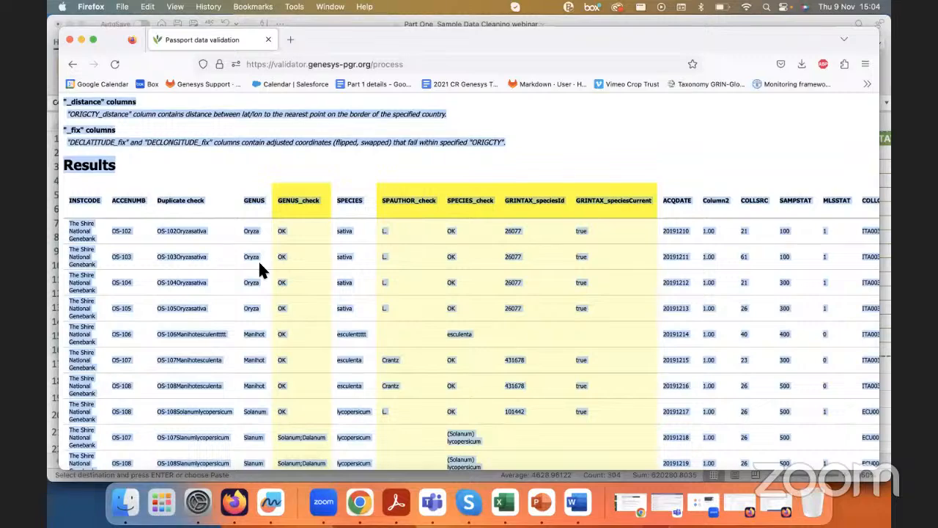
left_click(504, 502)
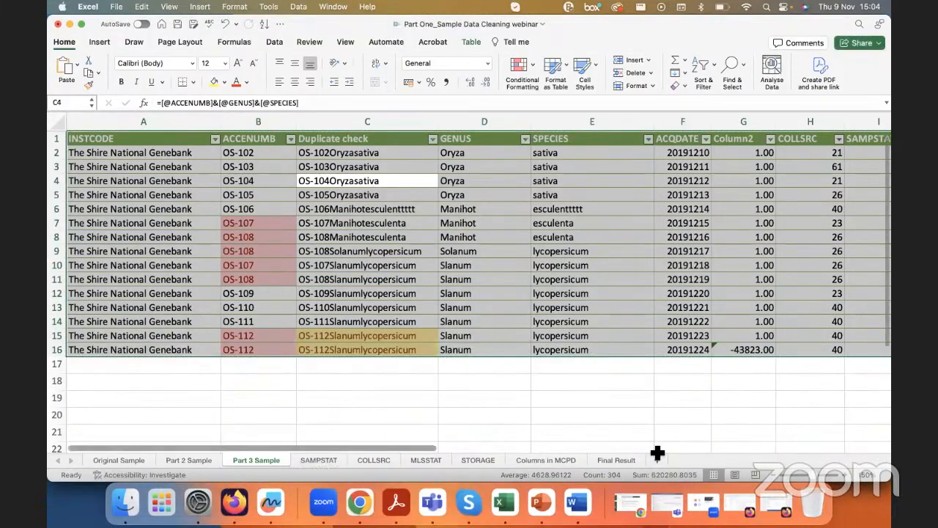
left_click(570, 418)
left_click(656, 459)
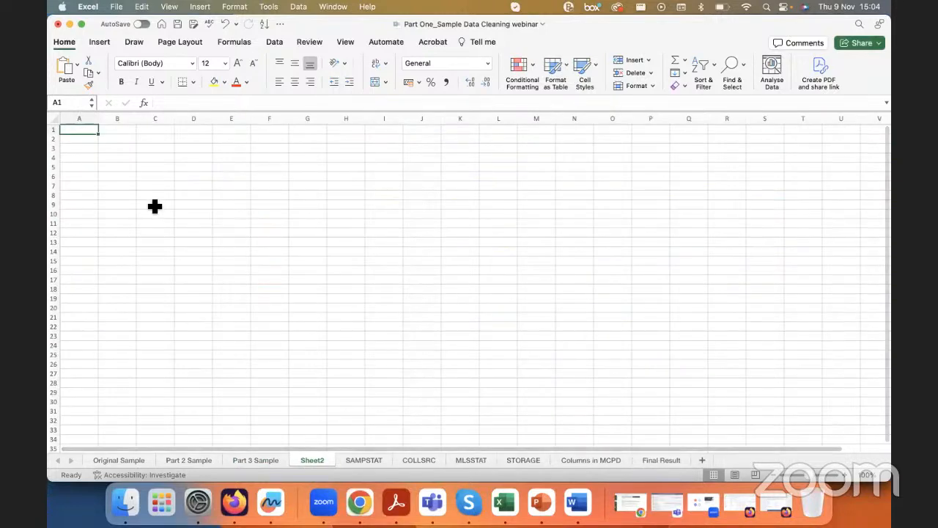
key("super+v")
Step: Delete the explanatory rows above the pasted results table and the blank row beneath its headers
left_click_drag(53, 134, 52, 355)
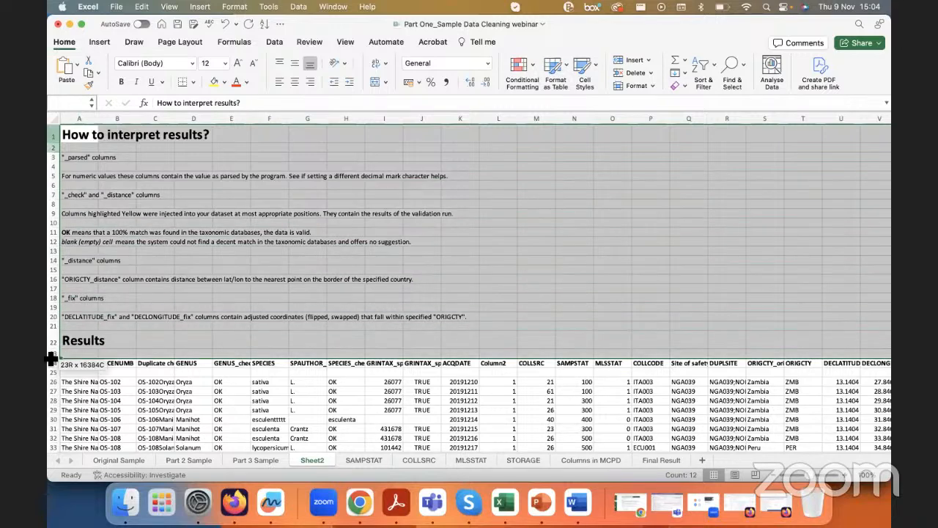
right_click(136, 300)
left_click(169, 372)
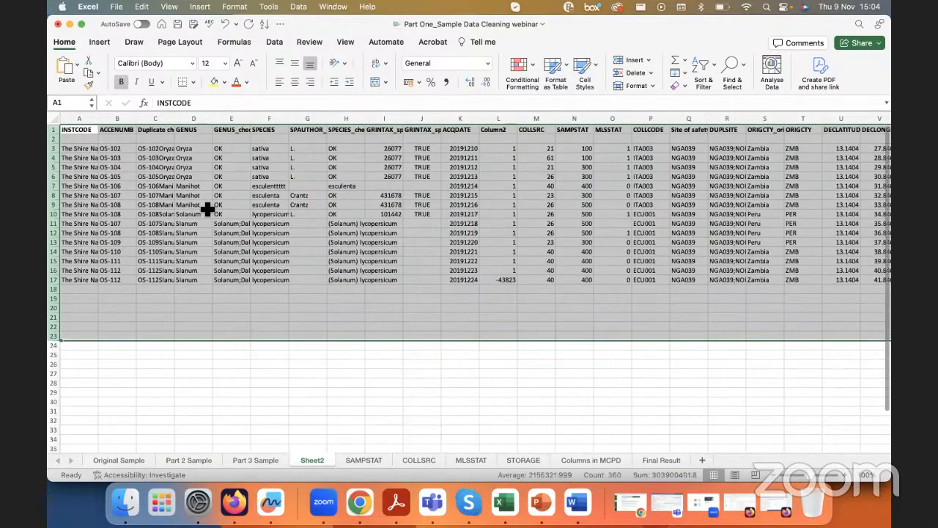
left_click(143, 198)
right_click(54, 139)
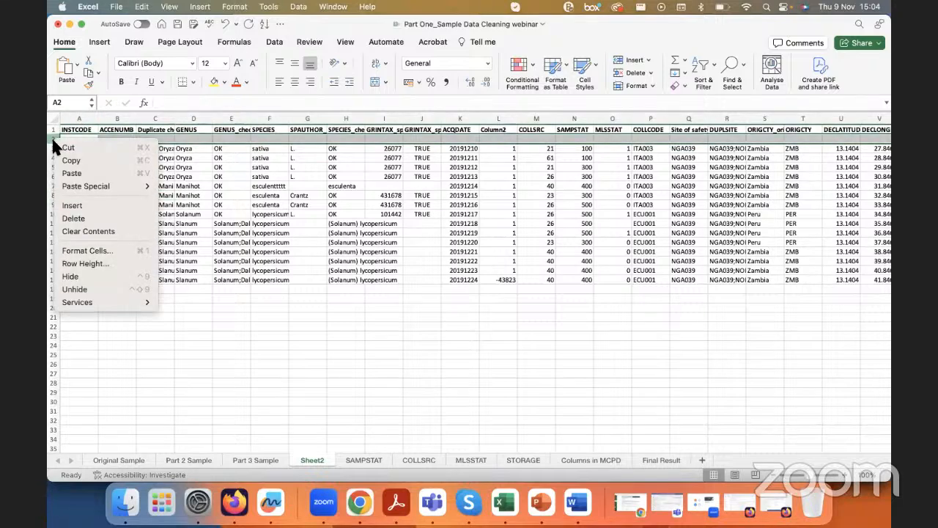
left_click(74, 218)
left_click(233, 185)
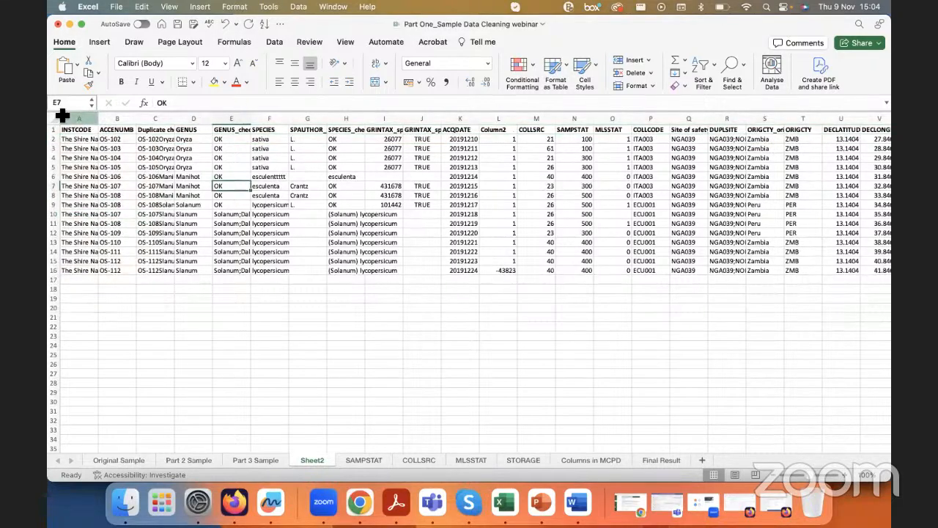
left_click_drag(75, 130, 486, 273)
left_click(334, 233)
left_click(260, 190)
left_click(209, 178)
left_click(148, 189)
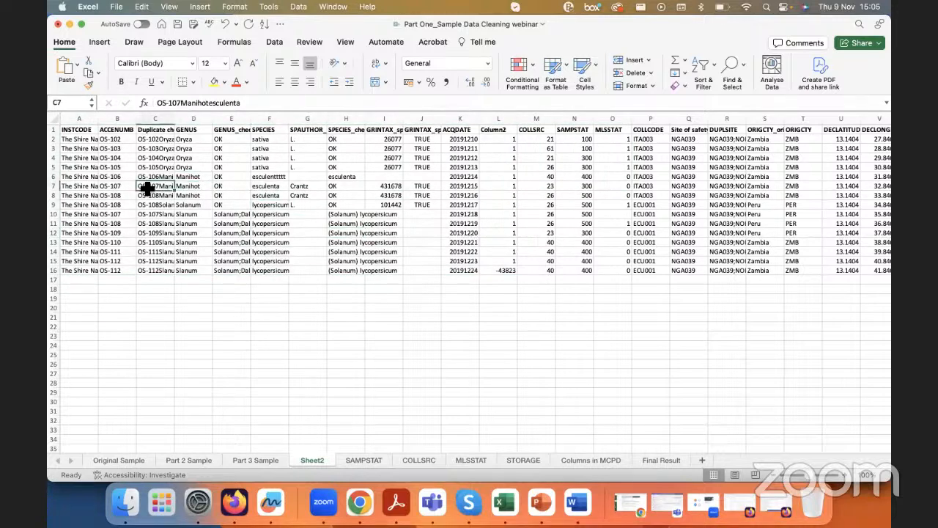
Step: Widen the SPECIES_check and GENUS_check columns to fit their contents and fill both with yellow
left_click_drag(365, 118, 393, 120)
left_click(370, 129)
left_click(370, 119)
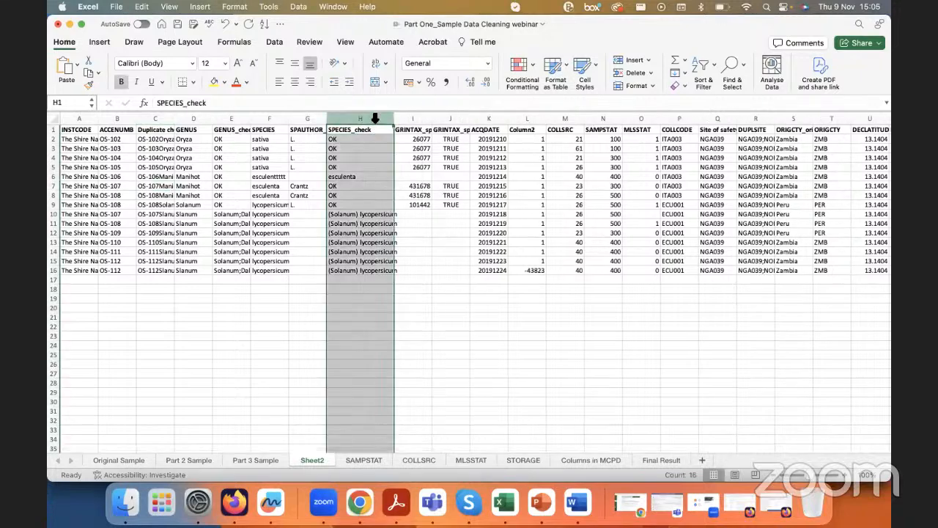
left_click(214, 81)
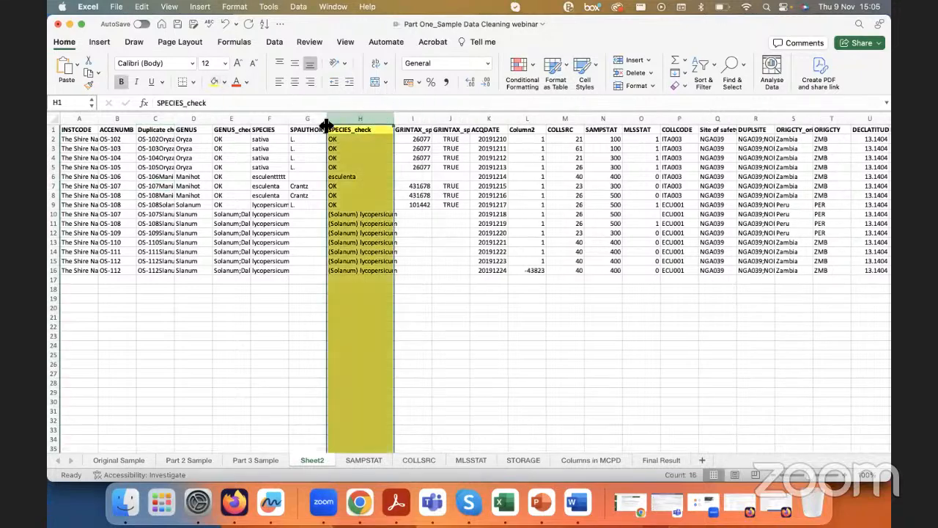
left_click_drag(251, 119, 273, 119)
left_click(235, 119)
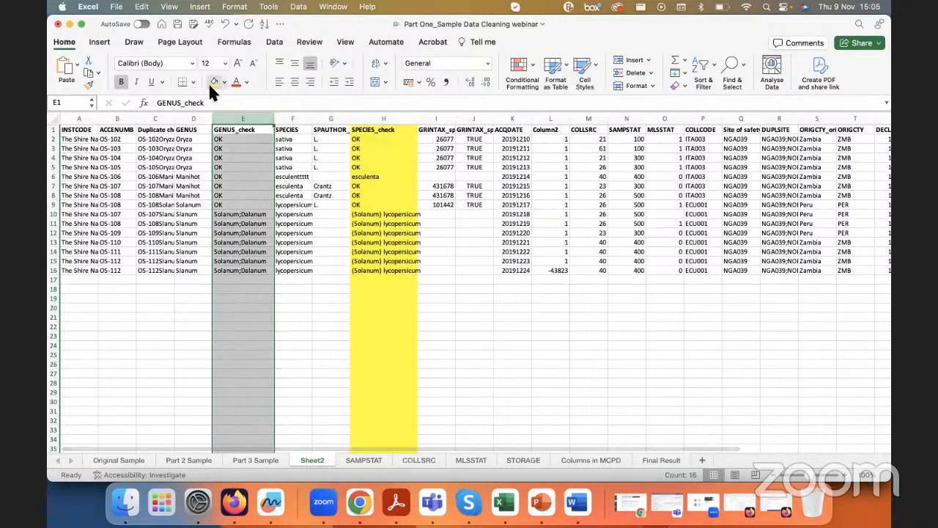
left_click(211, 83)
Step: Fill the GRINTAX_speciesId and GRINTAX_speciesCurrent columns with yellow
left_click_drag(450, 119, 490, 119)
left_click(215, 83)
left_click(383, 140)
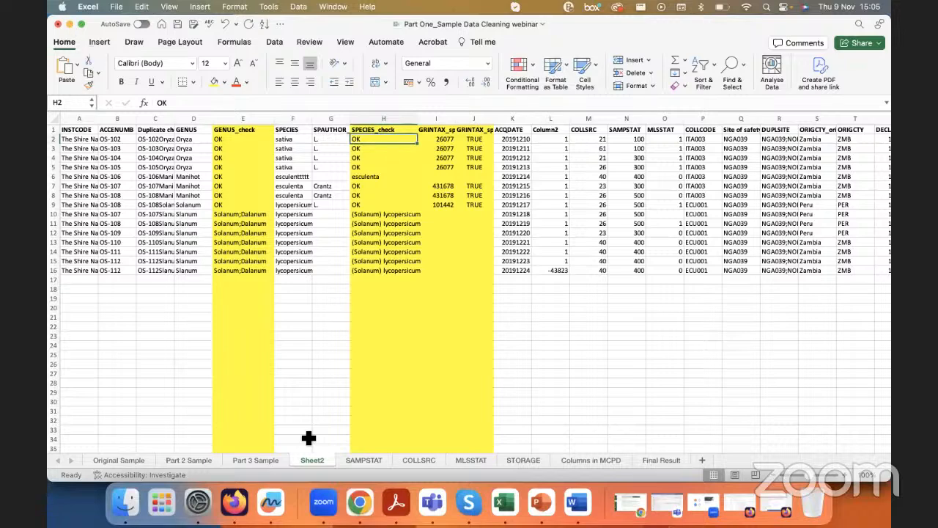
Step: Switch to Firefox and go back from the taxonomic results to the validator form holding the pasted passport data
left_click(242, 502)
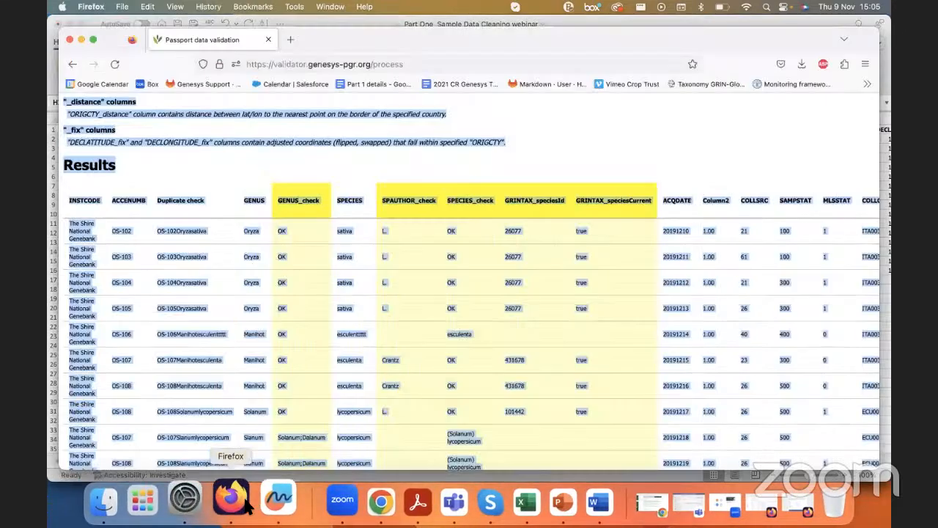
left_click(327, 296)
left_click(74, 65)
scroll(206, 184, "up", 5)
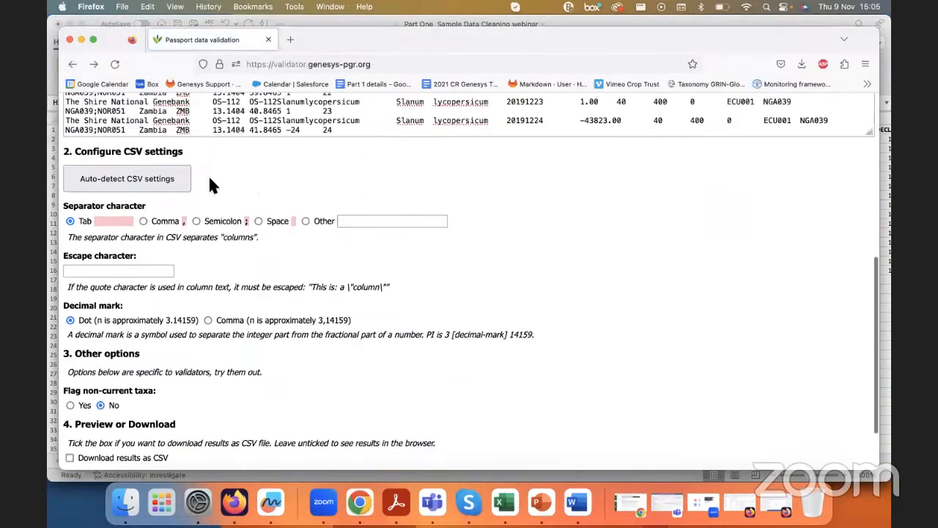
scroll(185, 244, "up", 1)
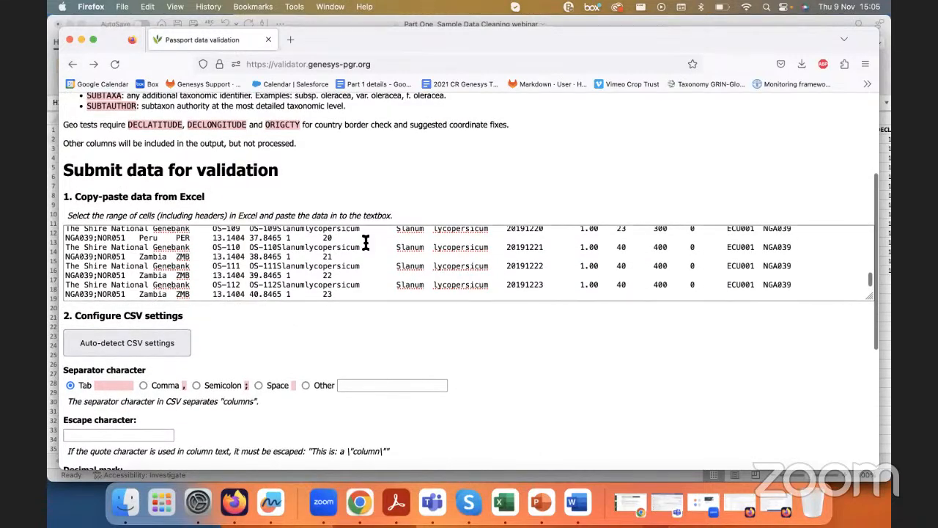
scroll(278, 257, "down", 6)
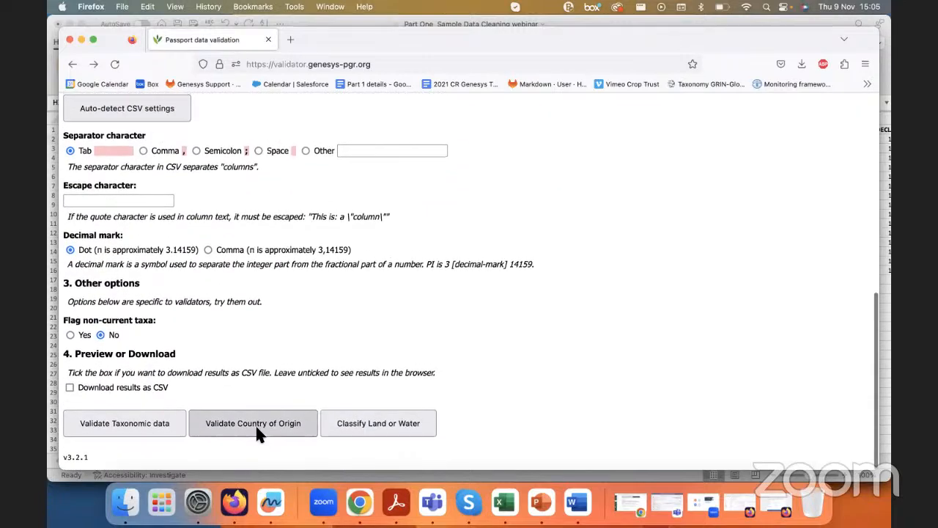
Step: Check in the validator's instructions which columns the geo tests require: DECLATITUDE, DECLONGITUDE and ORIGCTY
scroll(238, 431, "up", 4)
scroll(252, 432, "down", 1)
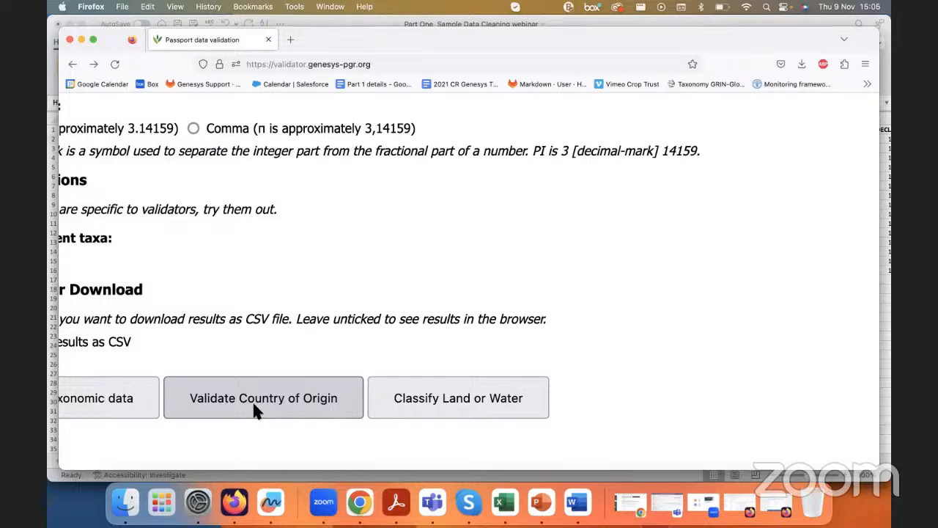
scroll(255, 410, "up", 10)
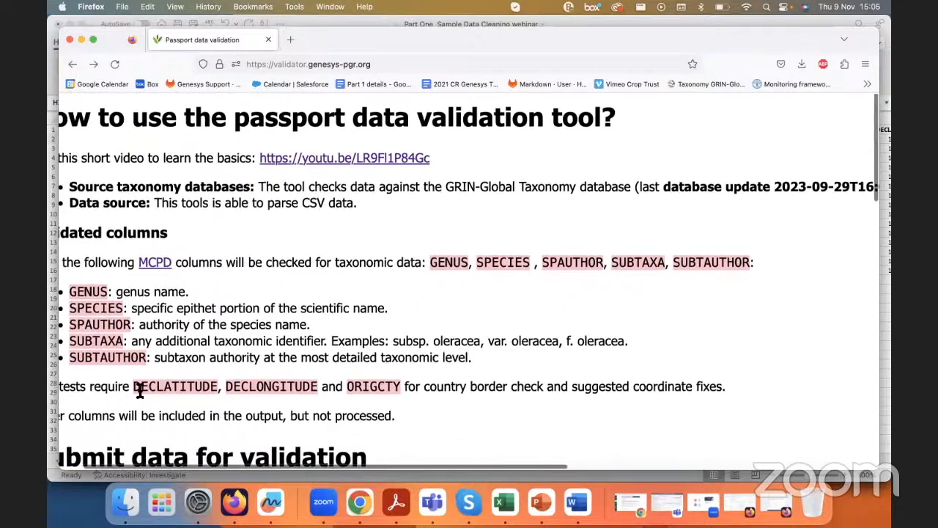
left_click_drag(135, 386, 400, 388)
Step: Run the Validate Country of Origin check on the pasted passport data, showing the results in the browser
scroll(399, 389, "down", 15)
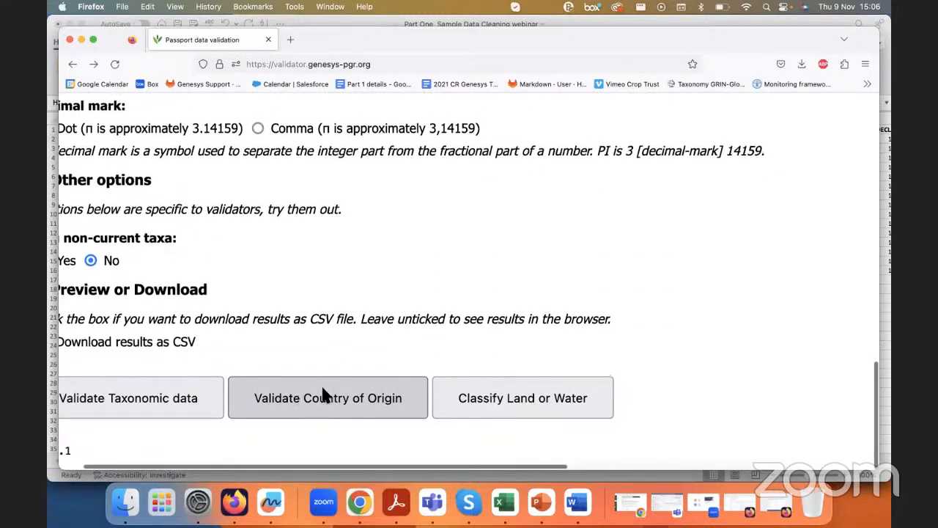
left_click(329, 403)
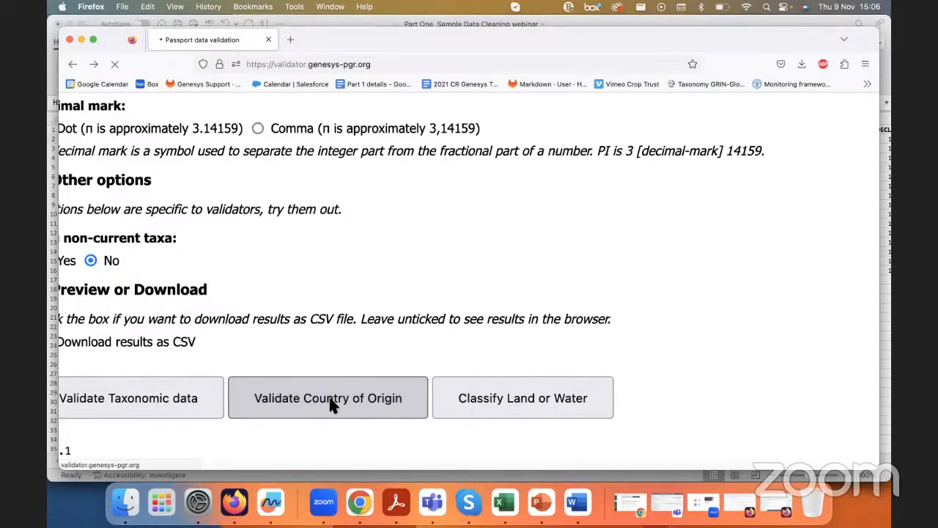
scroll(354, 333, "down", 5)
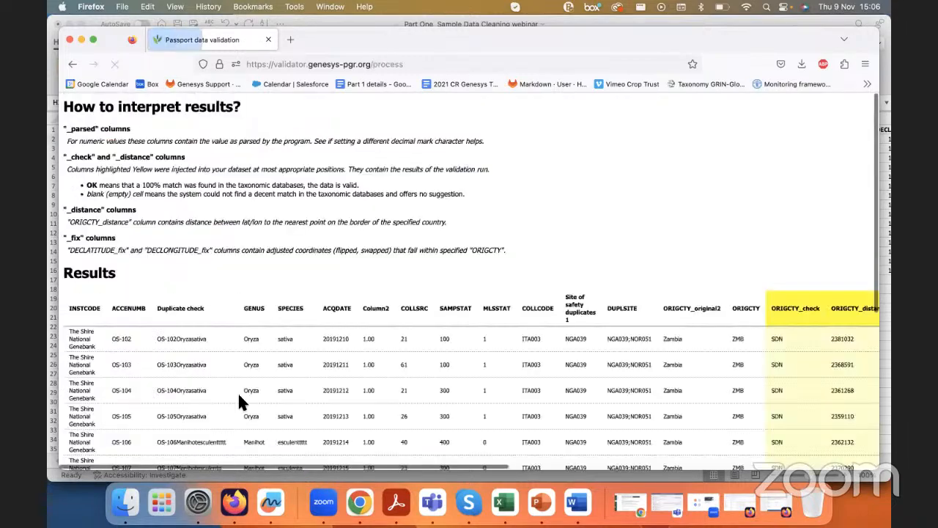
Step: Examine the country-of-origin results in the added ORIGCTY, DECLATITUDE and DECLONGITUDE check, distance, parsed and fix columns
scroll(238, 396, "right", 4)
scroll(238, 395, "right", 5)
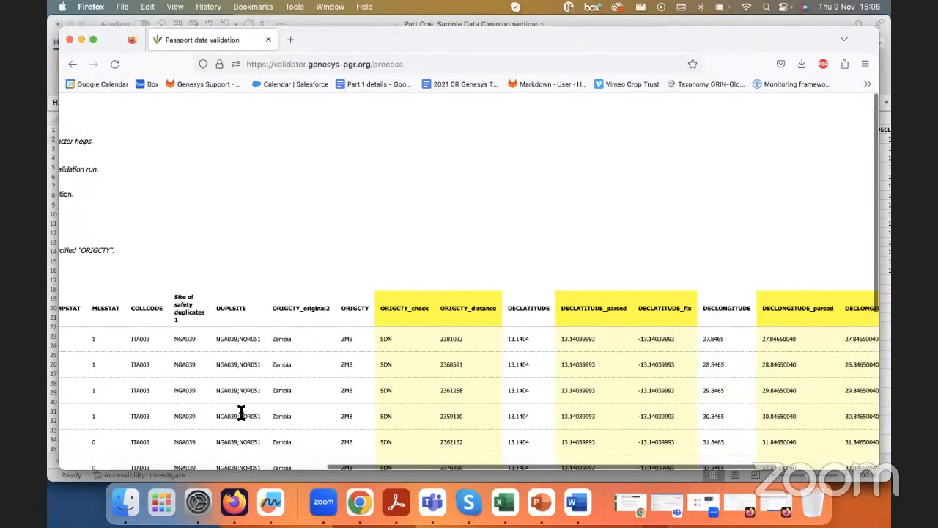
scroll(442, 331, "down", 3)
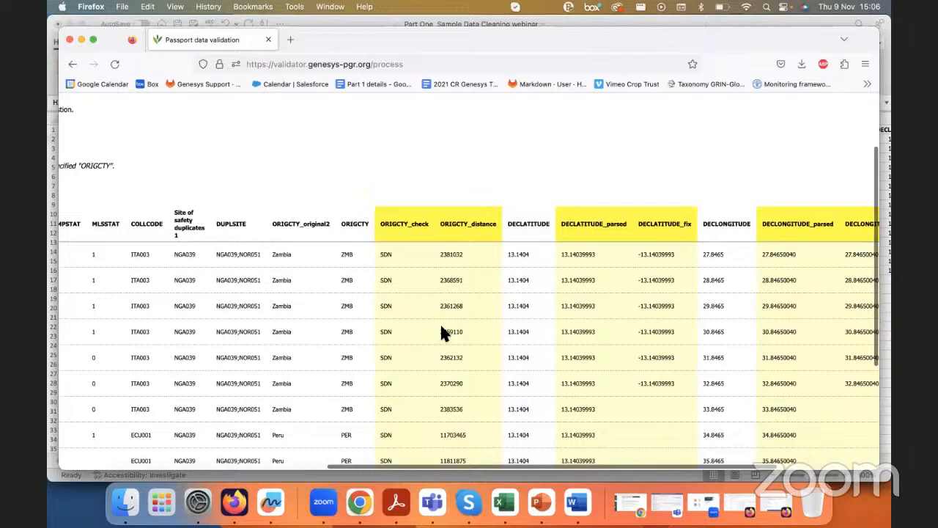
scroll(441, 327, "up", 4)
scroll(441, 327, "up", 2)
scroll(441, 327, "right", 2)
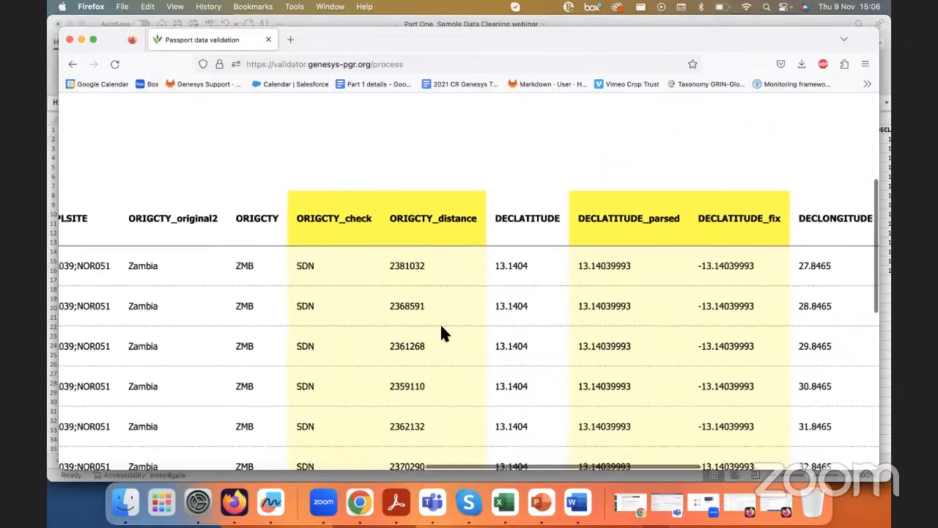
scroll(441, 332, "right", 10)
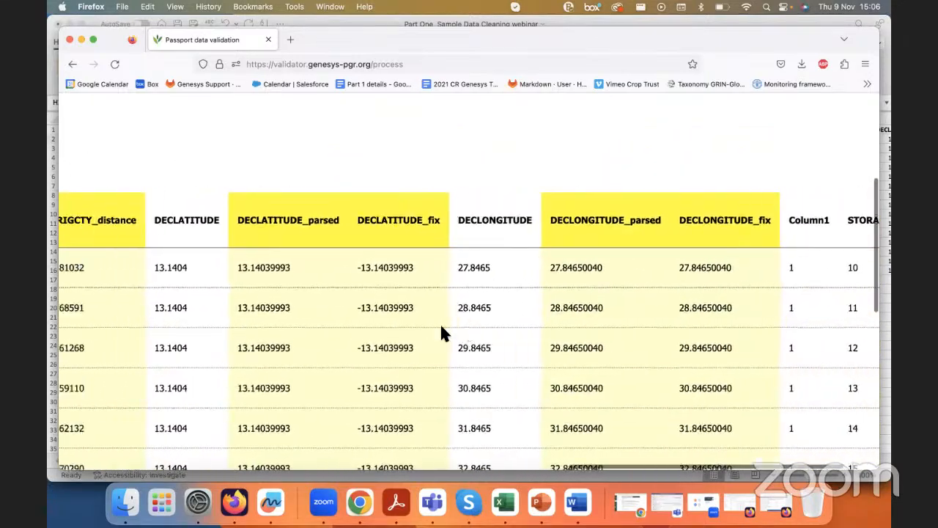
scroll(440, 332, "left", 9)
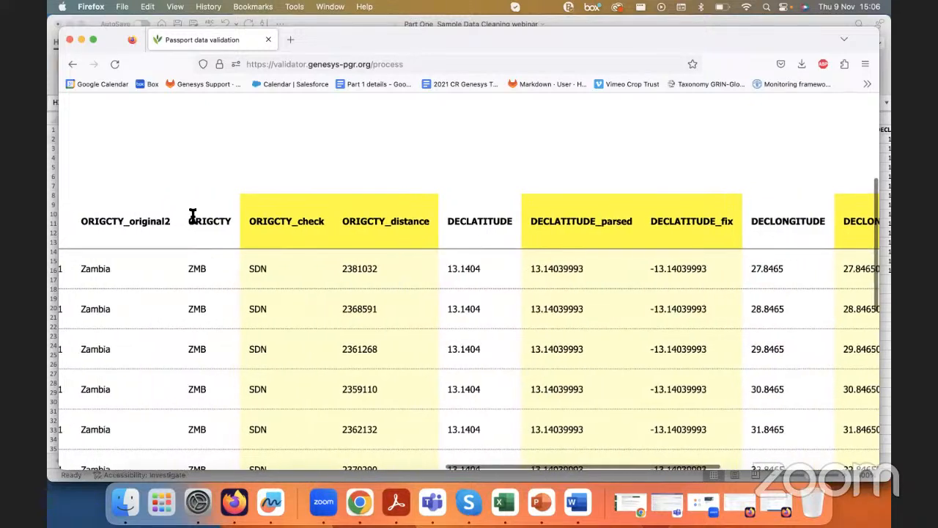
Step: Compare the submitted ORIGCTY, DECLATITUDE and DECLONGITUDE columns with the ORIGCTY_check column
left_click_drag(189, 219, 233, 227)
left_click(249, 221)
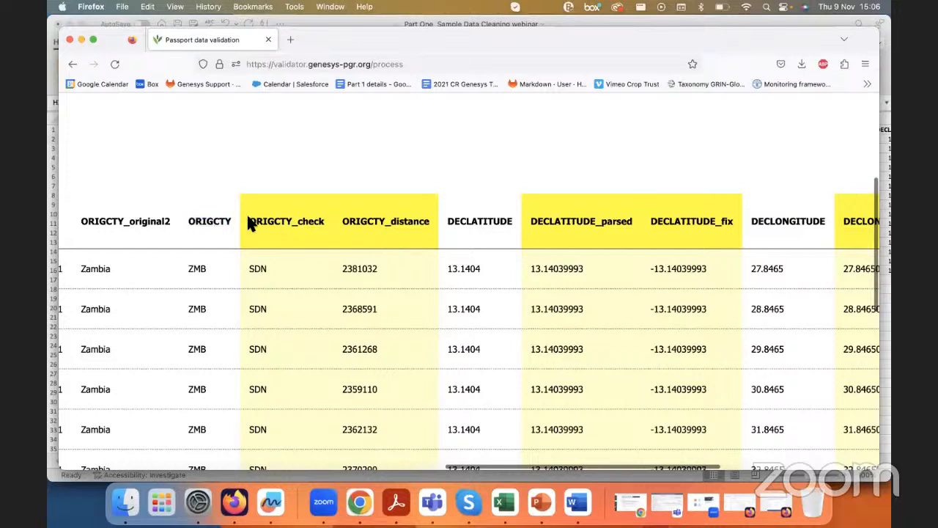
double_click(195, 221)
left_click_drag(448, 219, 526, 220)
left_click_drag(753, 221, 828, 223)
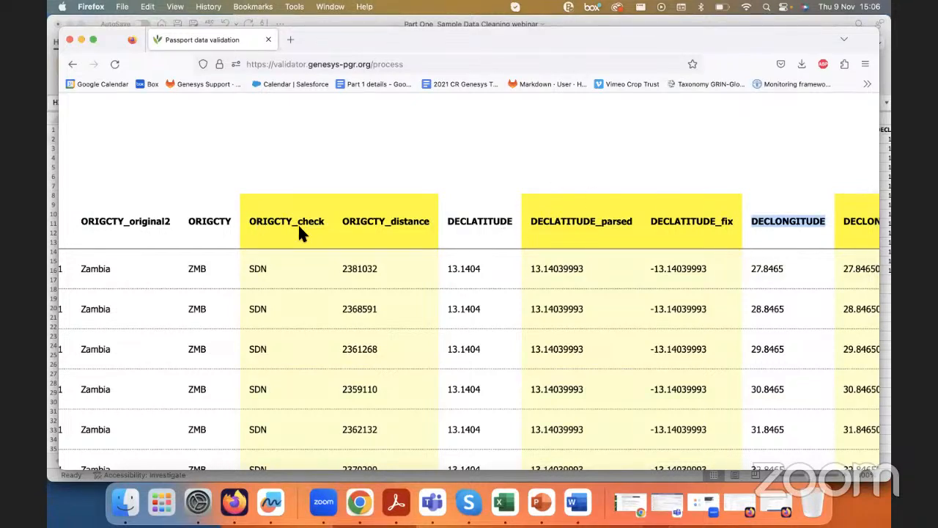
left_click_drag(249, 221, 324, 221)
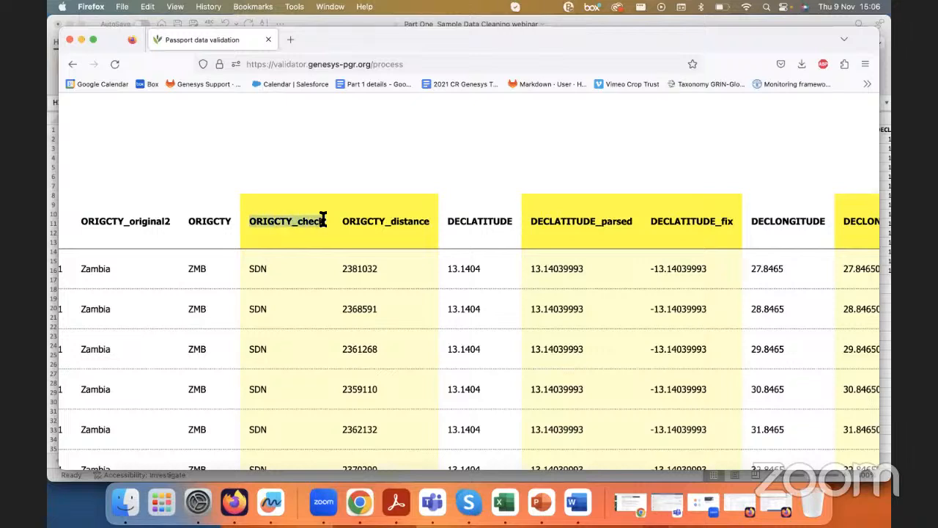
Step: Compare the first record's ORIGCTY code with its ORIGCTY_check and ORIGCTY_distance values in the validation results
left_click(311, 233)
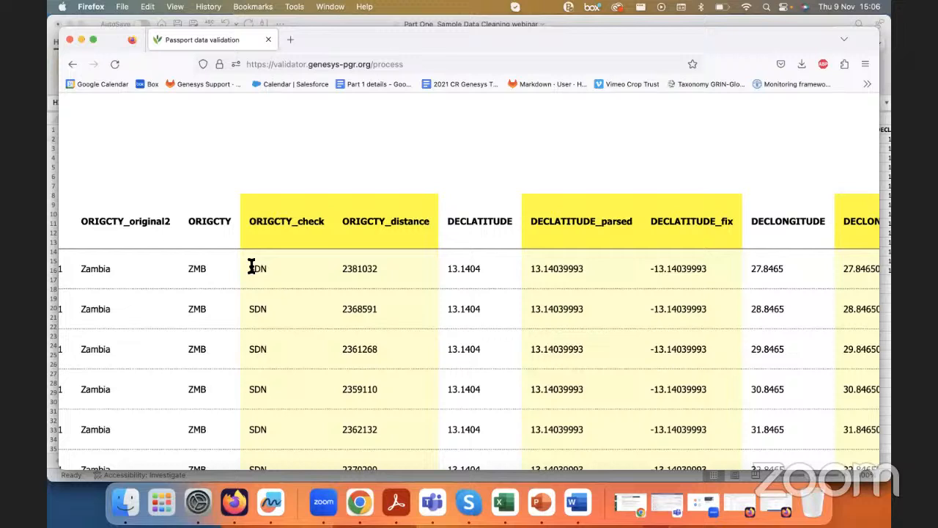
left_click_drag(251, 268, 269, 268)
left_click_drag(342, 220, 429, 222)
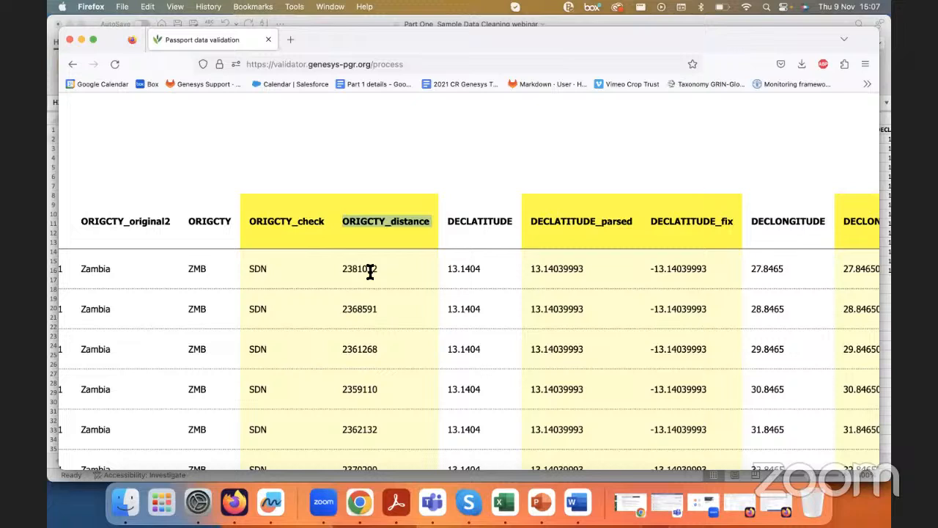
left_click_drag(189, 269, 209, 271)
left_click(207, 271)
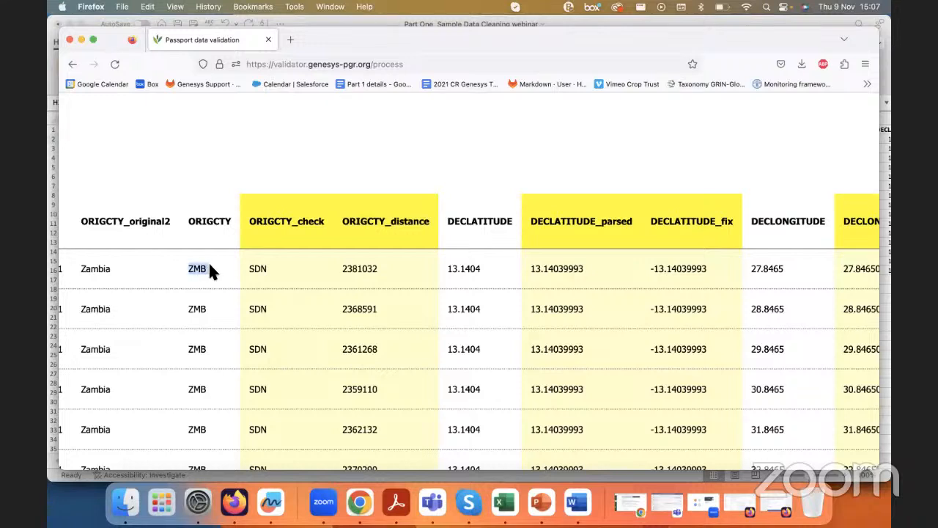
left_click(344, 268)
mouse_move(344, 267)
left_mouse_down()
mouse_move(380, 266)
mouse_move(362, 270)
left_mouse_up()
left_click(347, 269)
left_click_drag(188, 268, 205, 269)
left_click(258, 269)
Step: Examine the DECLATITUDE_parsed, DECLATITUDE_fix and DECLONGITUDE_parsed columns beside the submitted coordinates
scroll(579, 271, "right", 3)
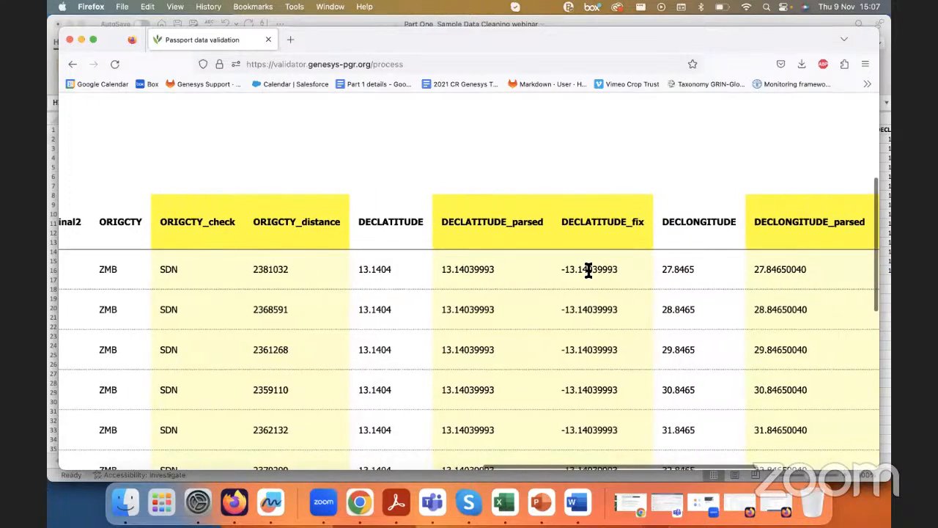
scroll(588, 269, "right", 2)
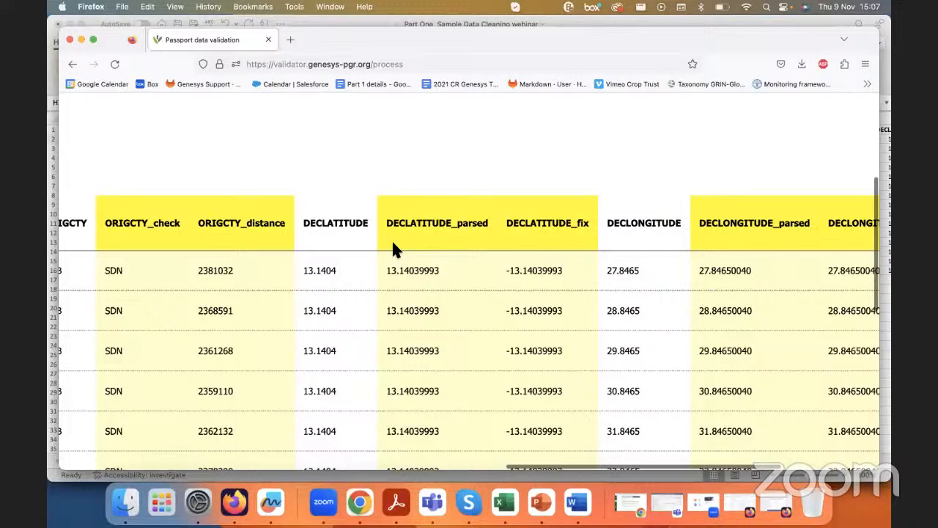
scroll(391, 239, "right", 2)
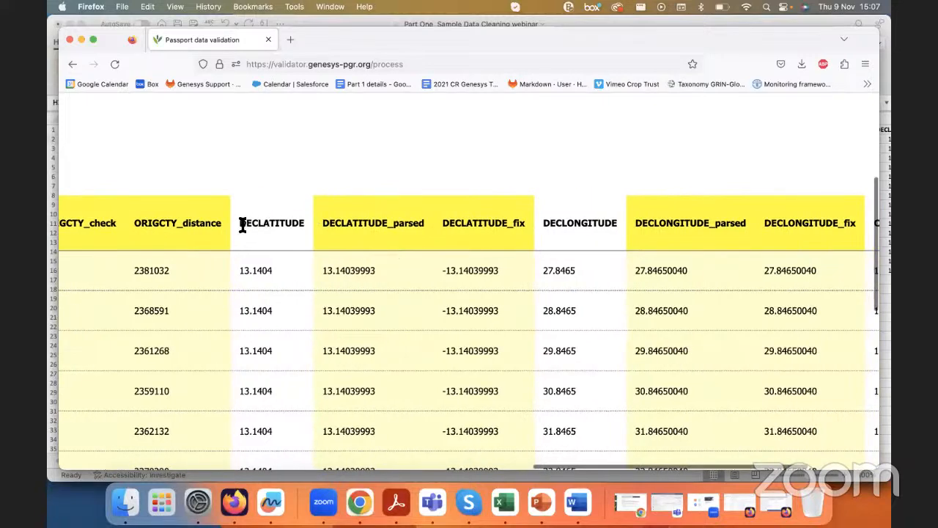
left_click_drag(324, 223, 427, 229)
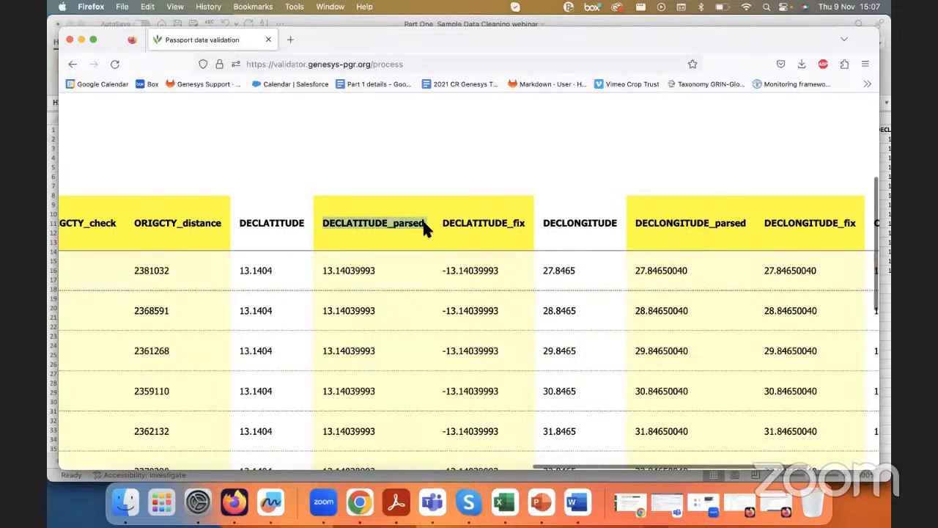
left_click_drag(635, 223, 762, 225)
left_click(352, 221)
left_click_drag(394, 224, 423, 224)
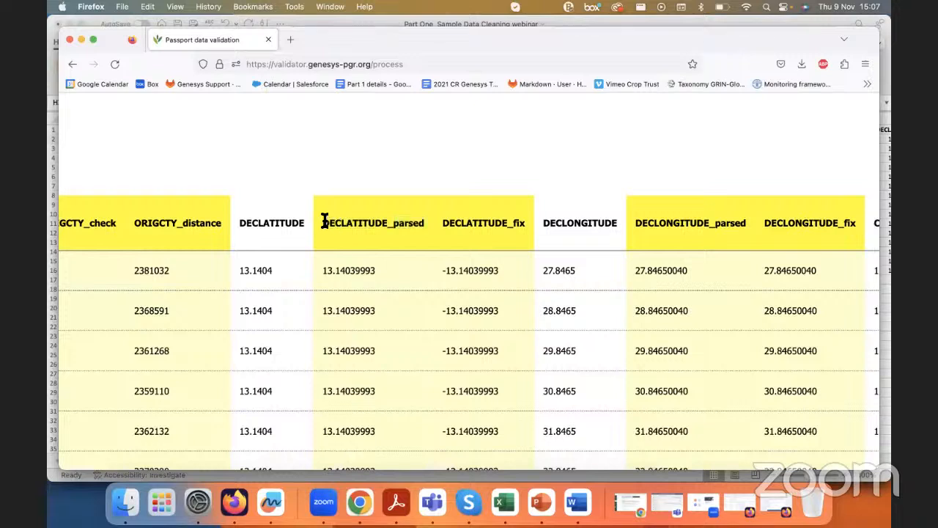
left_click_drag(324, 223, 425, 224)
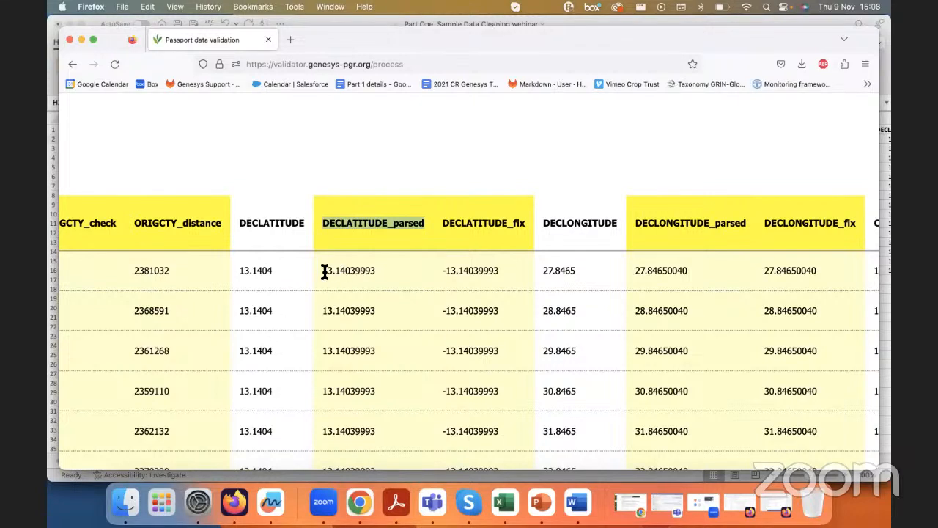
left_click_drag(513, 223, 526, 223)
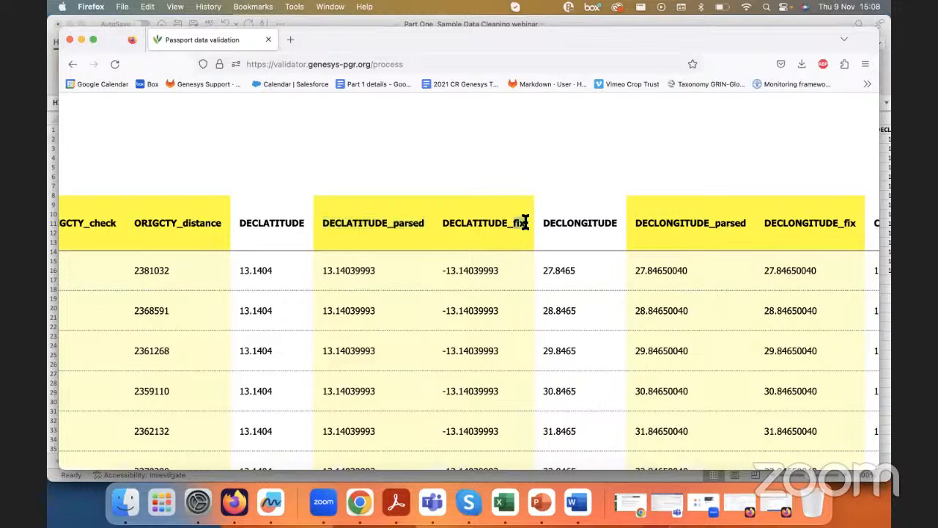
double_click(339, 270)
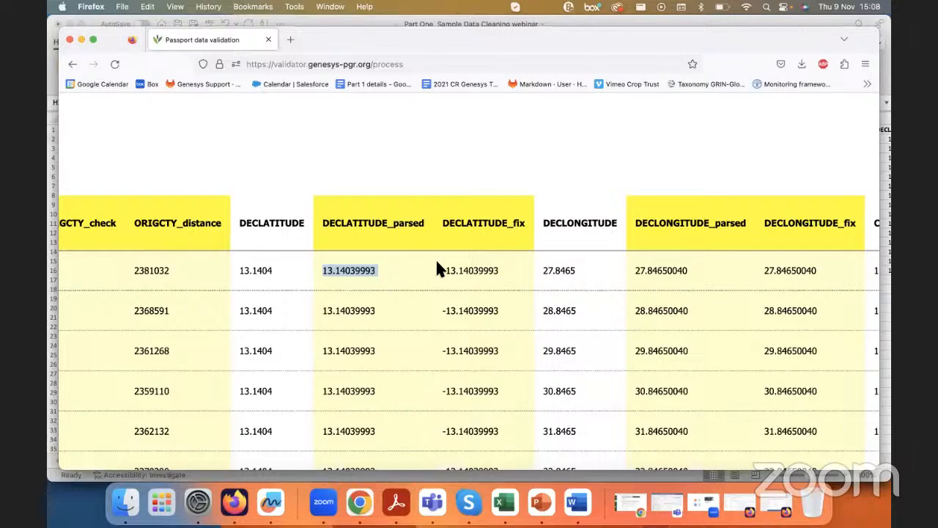
left_click(453, 269)
Step: Compare the sign of the first record's DECLATITUDE and DECLATITUDE_fix values against its ORIGCTY code
scroll(454, 267, "right", 2)
scroll(456, 270, "right", 1)
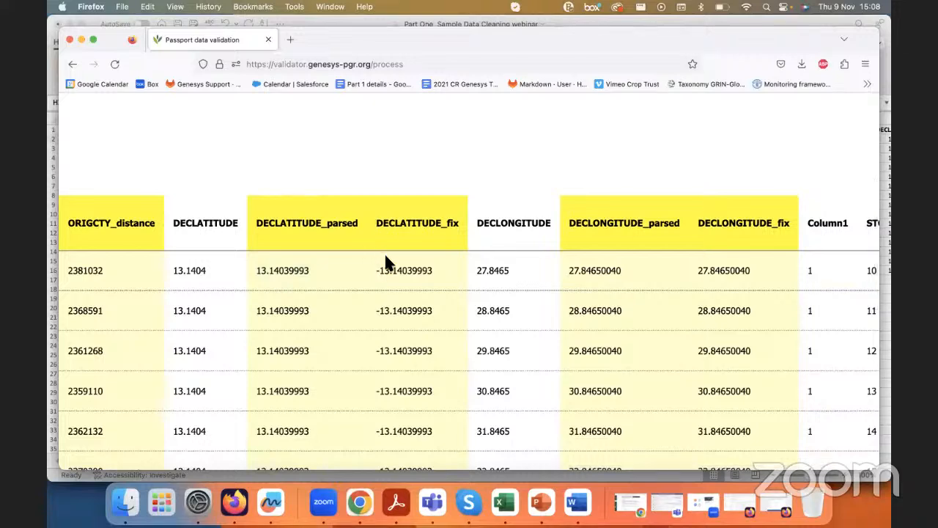
scroll(340, 267, "left", 1)
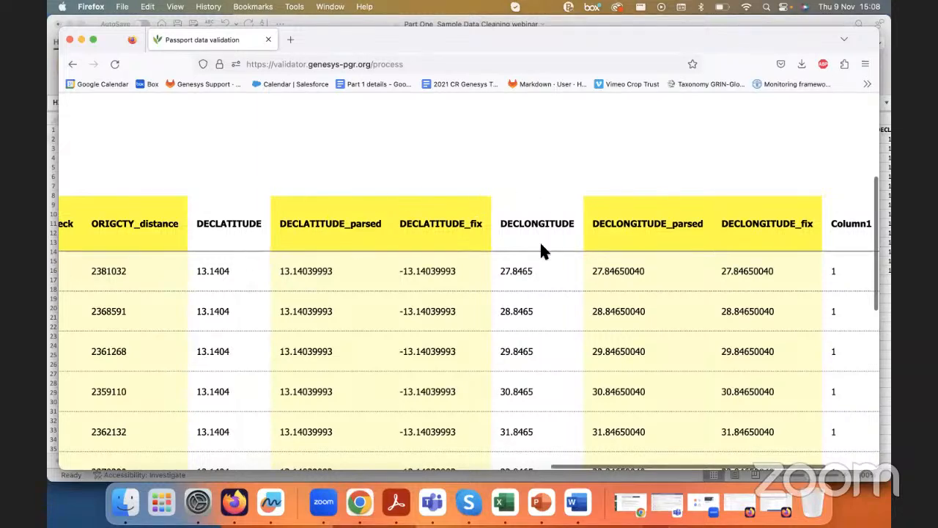
scroll(362, 247, "left", 5)
left_click_drag(202, 270, 223, 274)
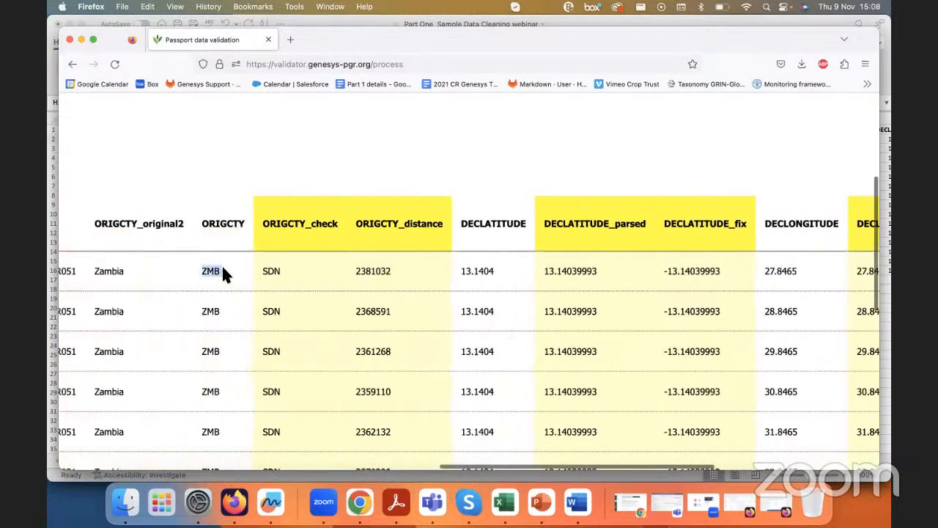
scroll(223, 272, "right", 1)
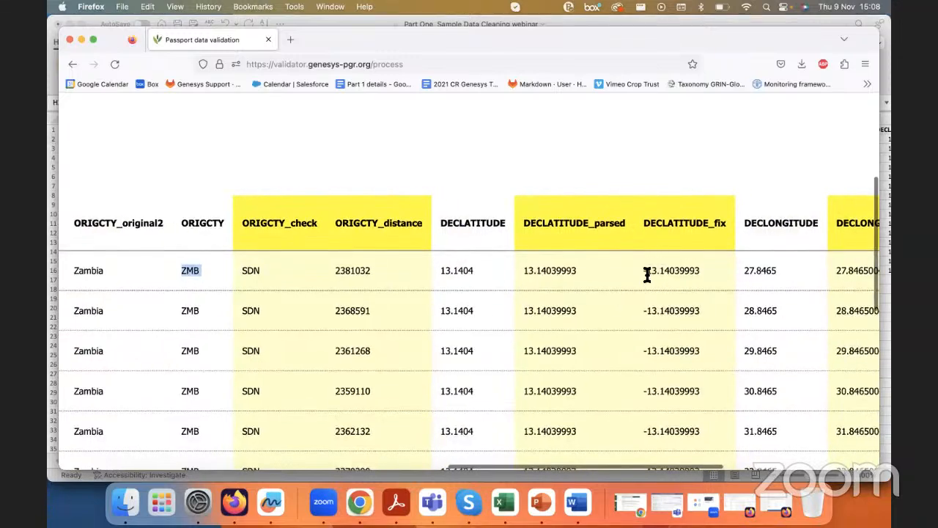
scroll(665, 262, "up", 3)
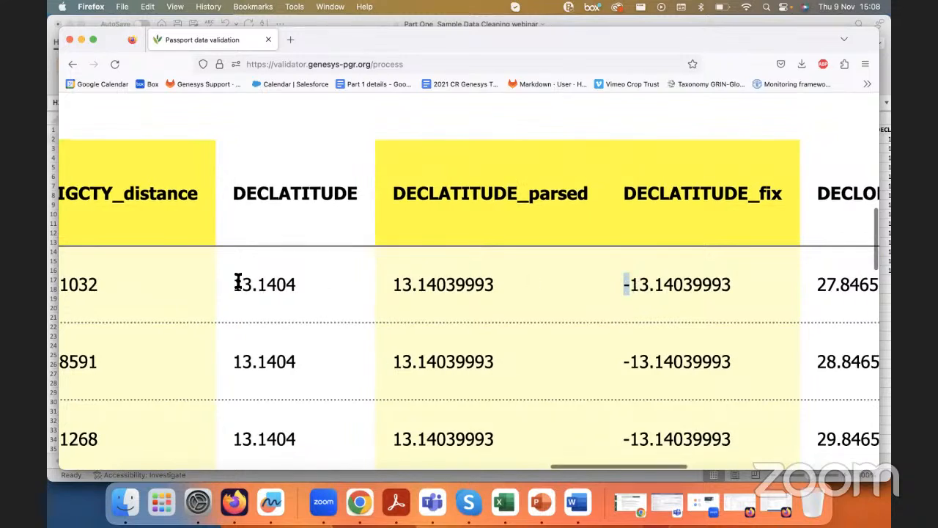
scroll(257, 280, "down", 2)
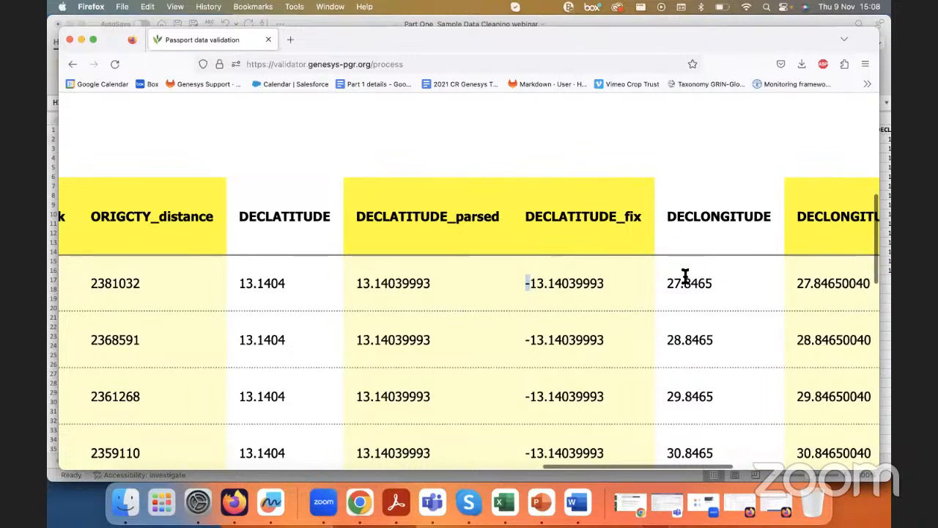
scroll(683, 274, "left", 5)
double_click(103, 283)
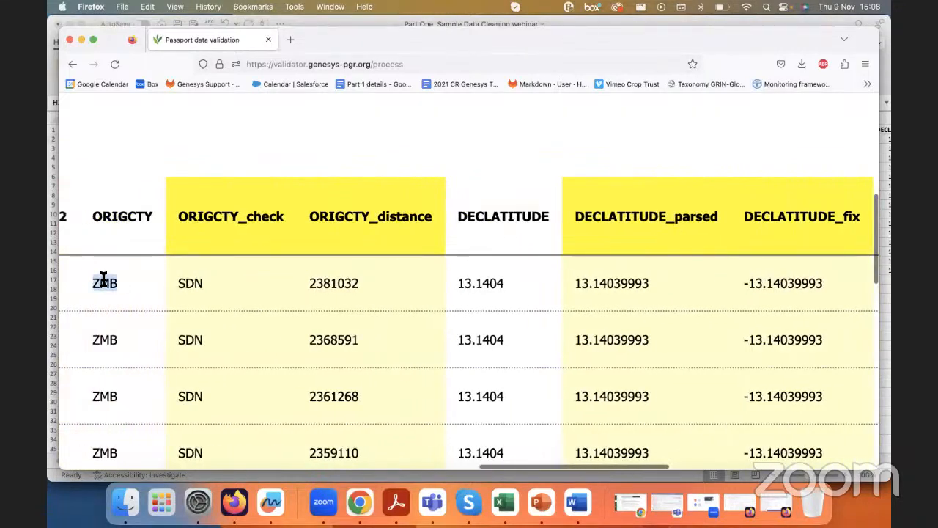
scroll(456, 284, "right", 5)
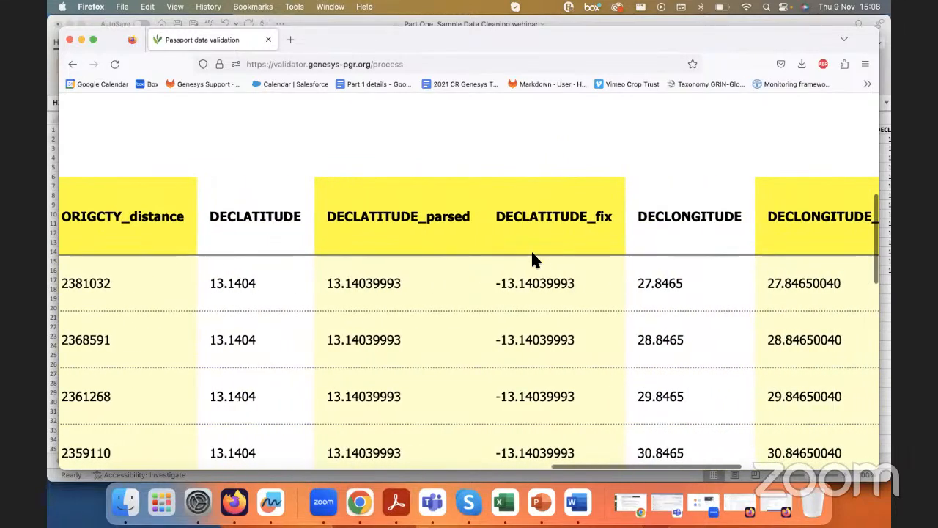
scroll(420, 260, "left", 3)
scroll(421, 260, "left", 2)
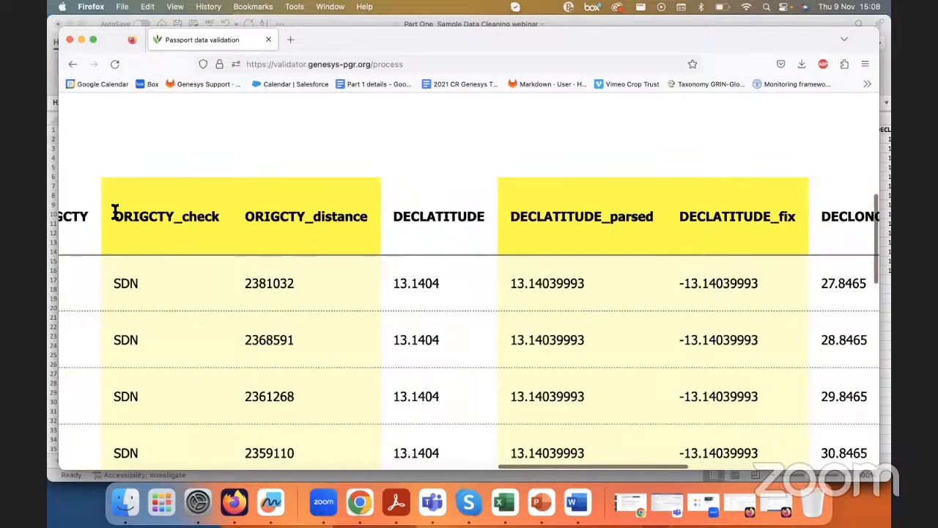
Step: Compare the first record's DECLONGITUDE with its parsed and fix values, and recheck the sign of DECLATITUDE_fix
scroll(515, 329, "right", 6)
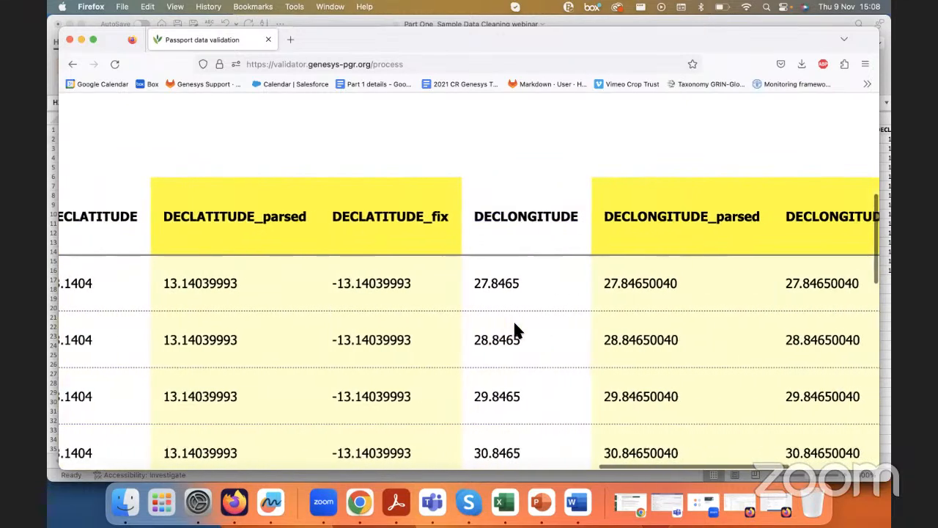
scroll(517, 329, "right", 2)
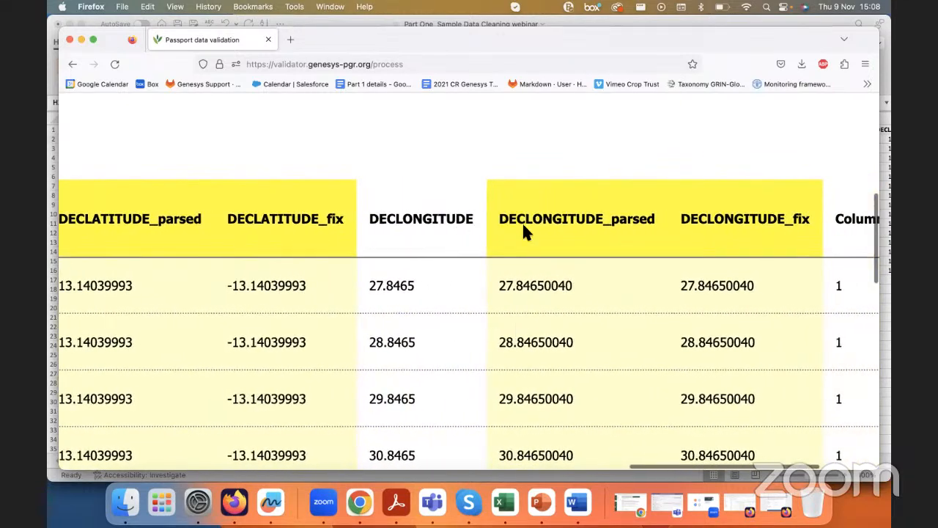
left_click_drag(682, 285, 766, 285)
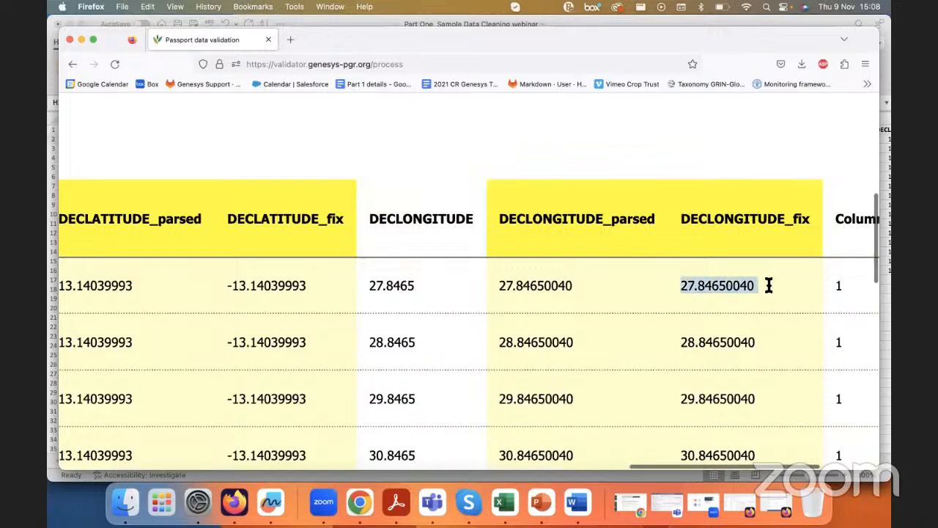
left_click_drag(500, 285, 578, 286)
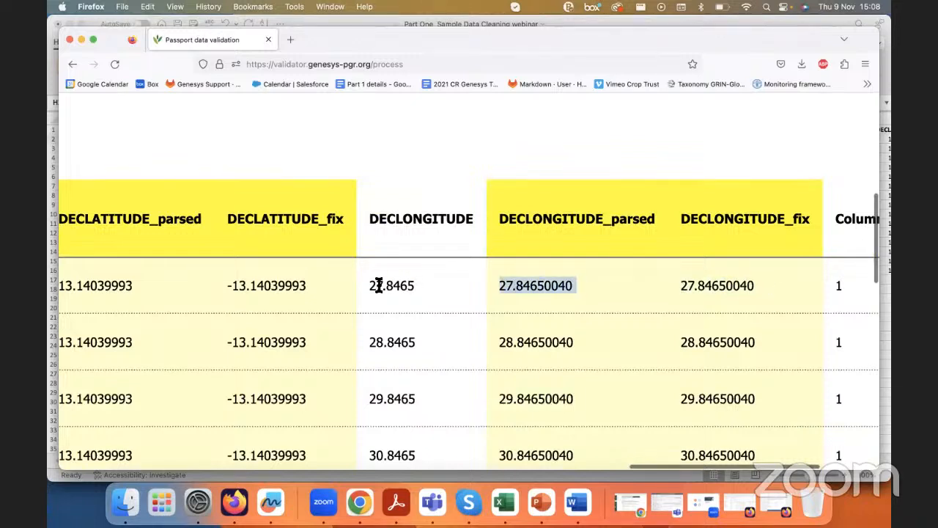
left_click_drag(369, 285, 409, 286)
left_click_drag(497, 286, 576, 285)
left_click_drag(682, 285, 749, 284)
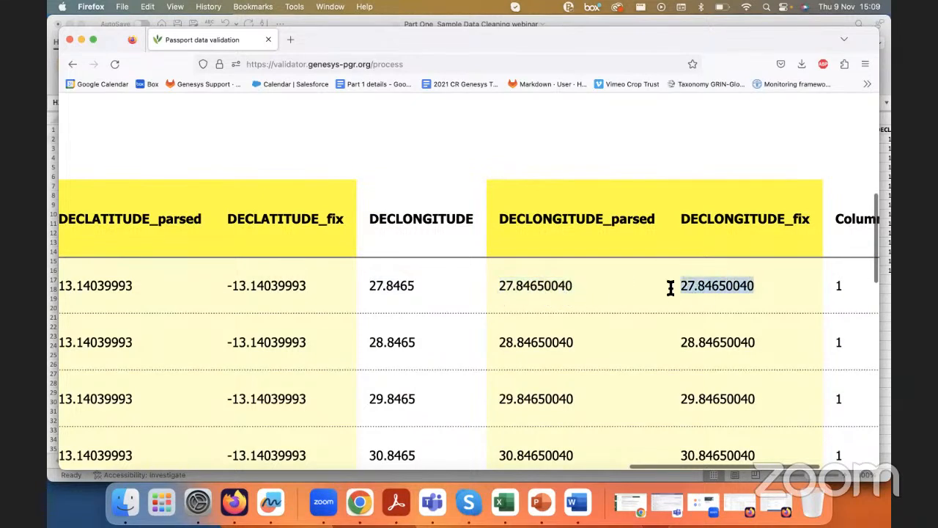
scroll(493, 285, "left", 5)
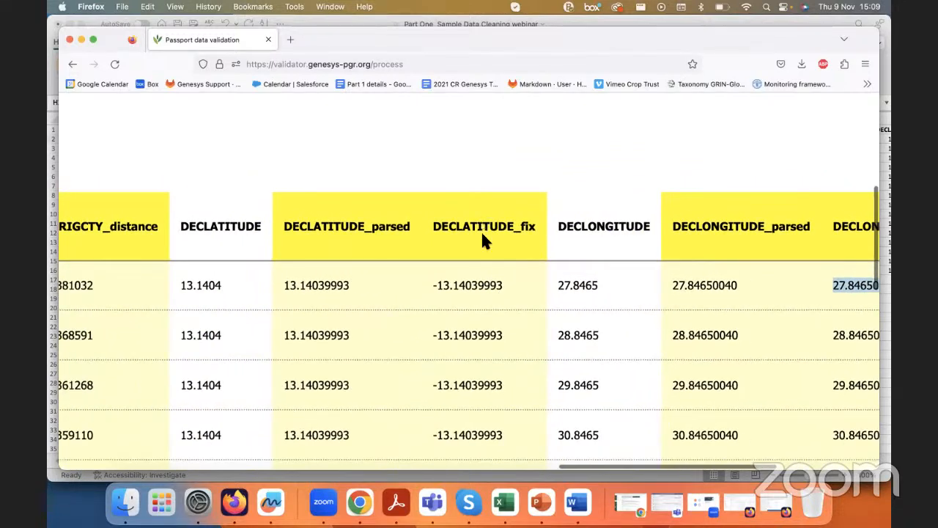
left_click(433, 285)
scroll(433, 287, "left", 5)
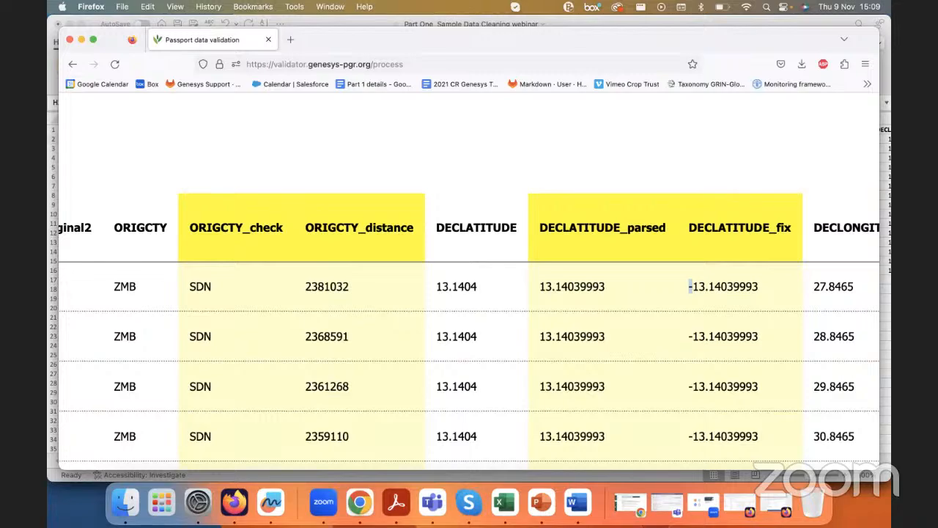
Step: Copy the entire country-of-origin results page and paste it into a new worksheet in the Excel sample workbook
scroll(374, 121, "down", 4)
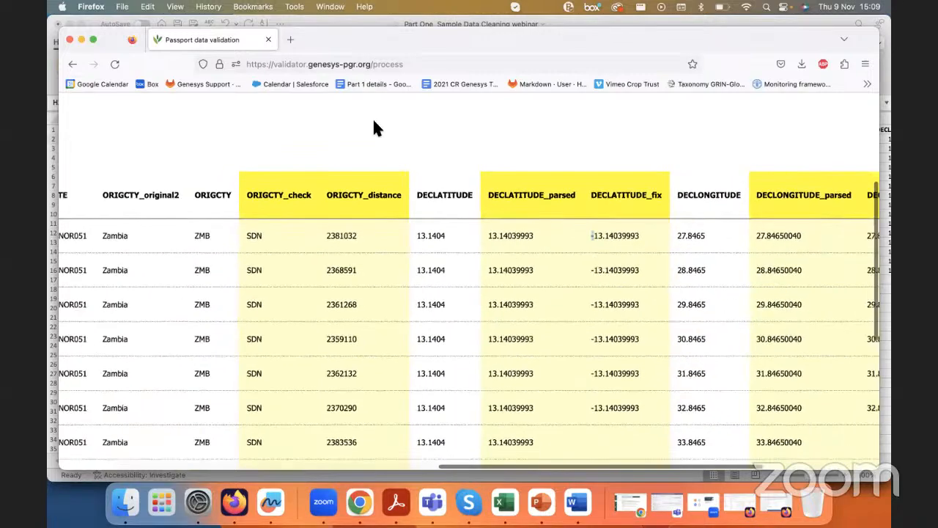
scroll(382, 205, "down", 2)
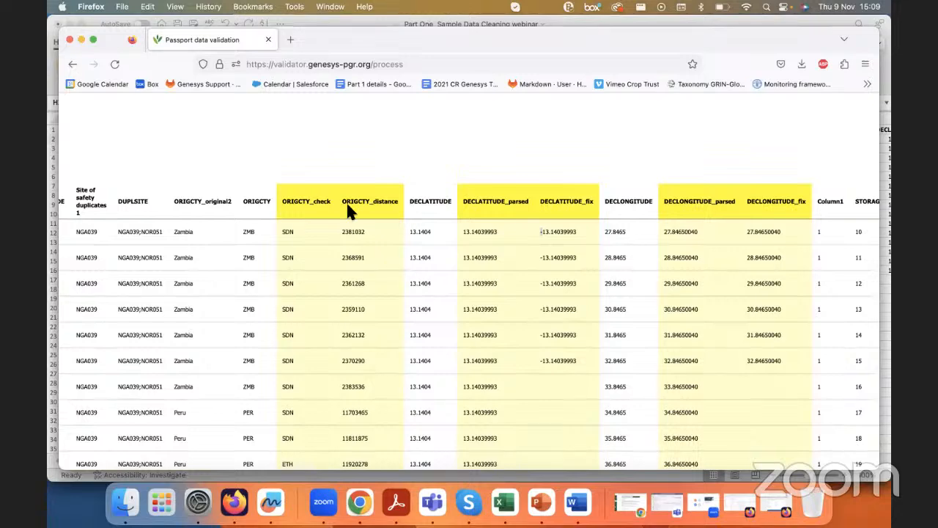
key("super+a")
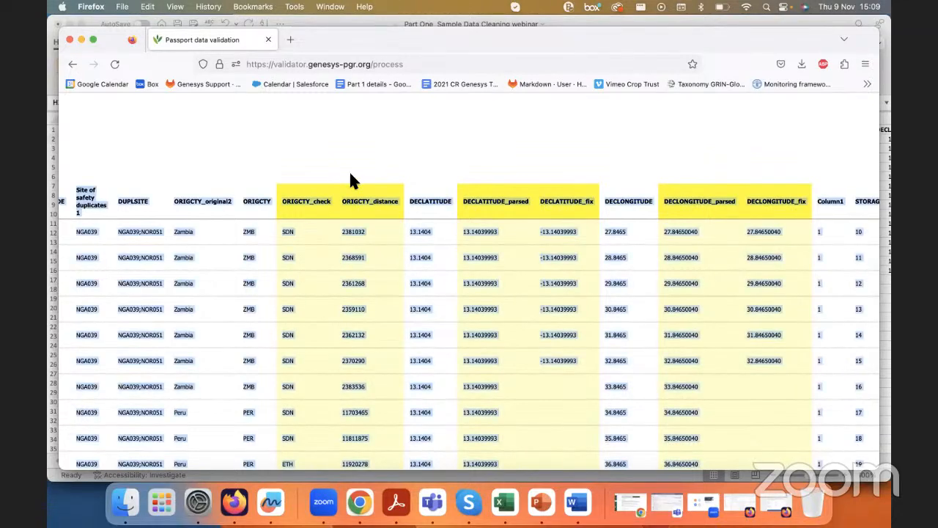
left_click(504, 502)
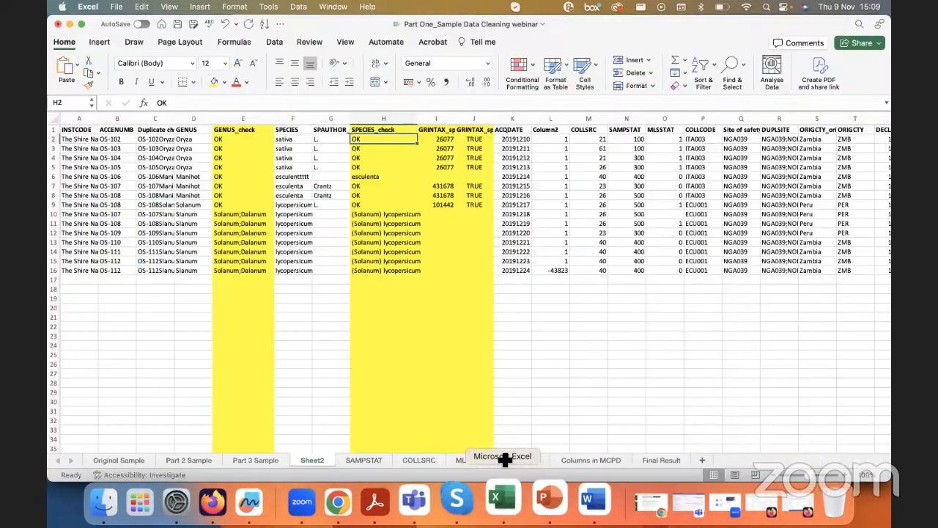
left_click(702, 460)
key("super+v")
Step: Delete the interpretation notes in rows 1 to 23 and the blank row beneath the column headings
left_click_drag(53, 134, 49, 352)
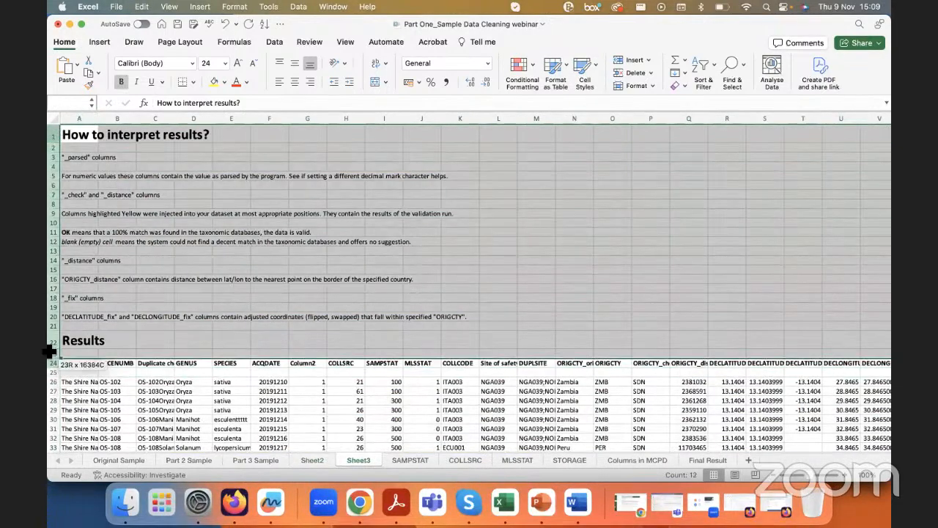
right_click(184, 280)
left_click(222, 357)
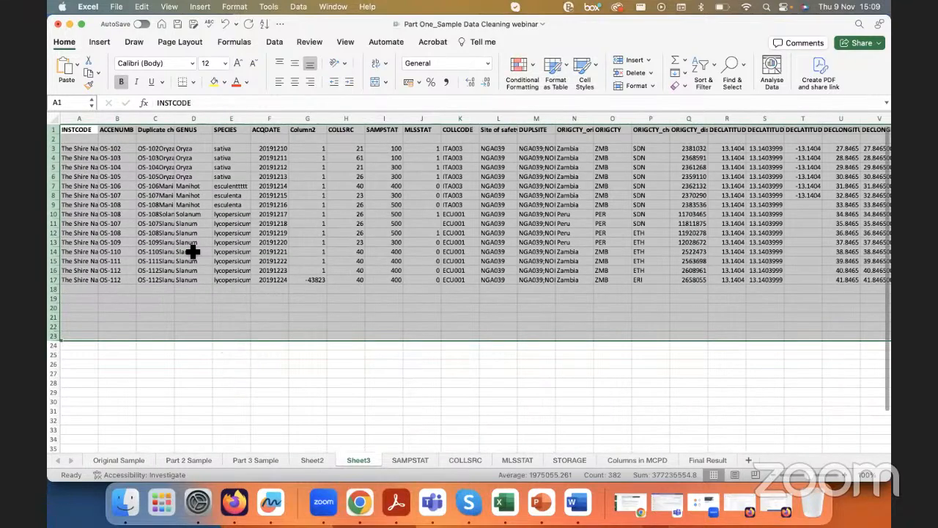
left_click(193, 251)
left_click(56, 139)
right_click(57, 138)
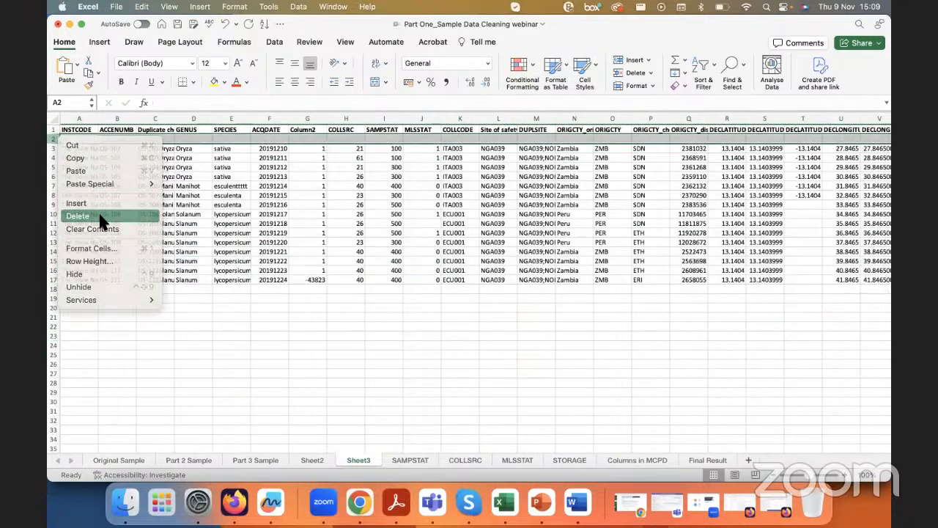
left_click(78, 215)
Step: Widen the ORIGCTY_check, ORIGCTY_distance and DECLATITUDE columns of the pasted results so their full headings fit
left_click(233, 204)
scroll(337, 226, "right", 4)
scroll(337, 227, "right", 2)
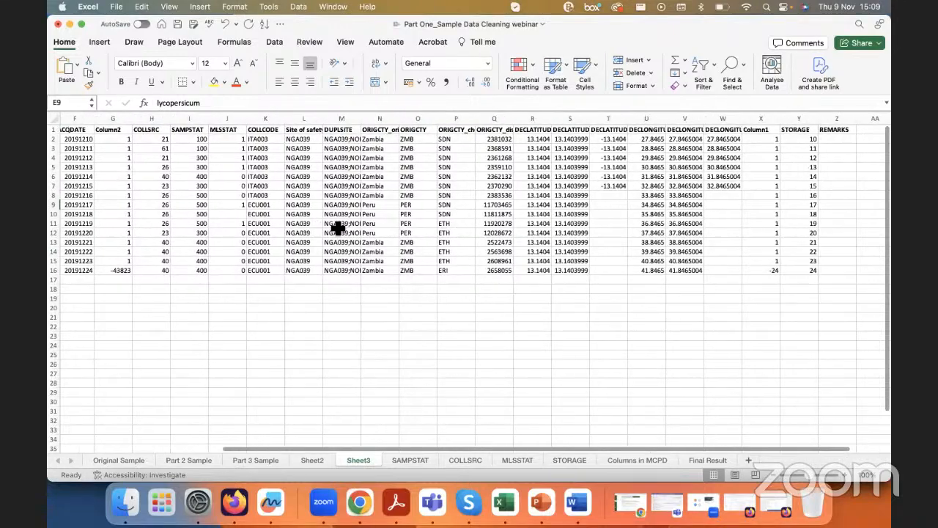
scroll(303, 218, "left", 1)
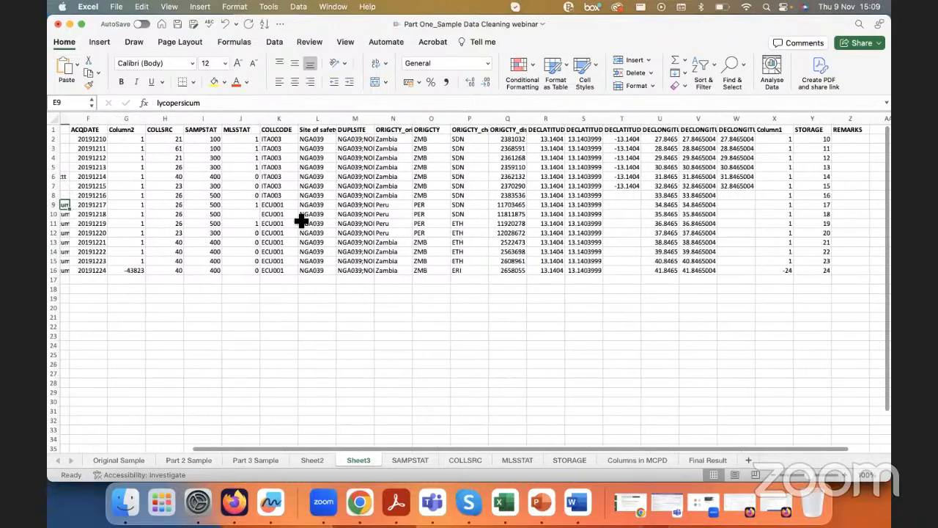
left_click(484, 119)
left_click_drag(493, 120, 542, 120)
double_click(527, 119)
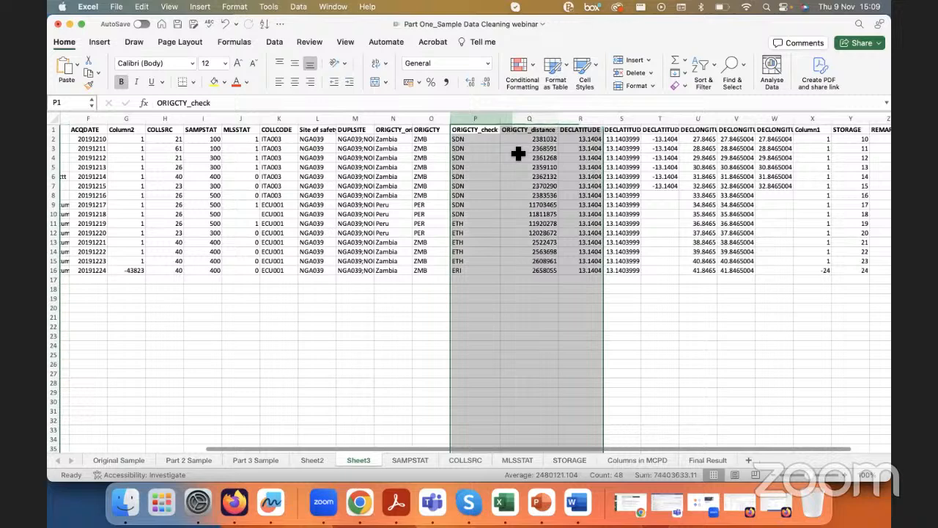
left_click(517, 151)
Step: Highlight the entire ORIGCTY_check and ORIGCTY_distance columns in yellow, keeping the sample data cleaning workbook in front
left_click_drag(473, 123, 513, 119)
left_click(214, 82)
left_click(394, 177)
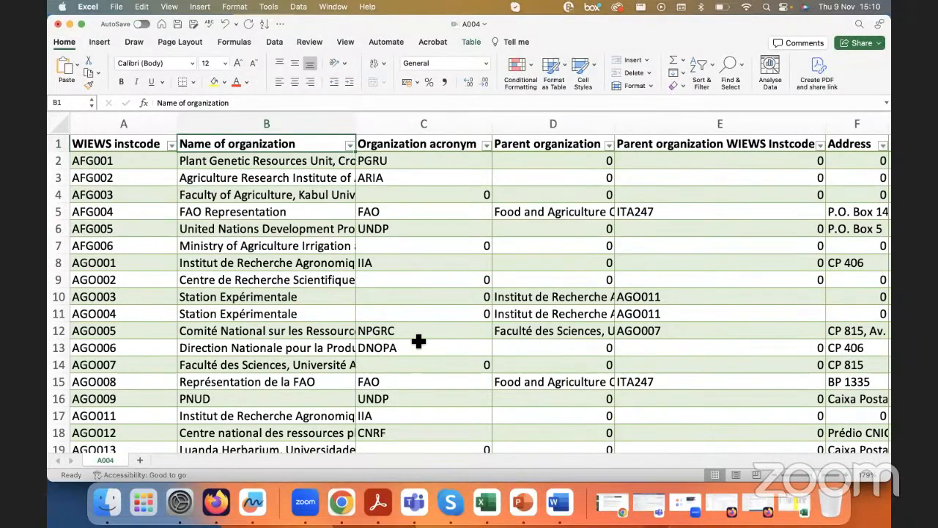
right_click(495, 497)
left_click(530, 363)
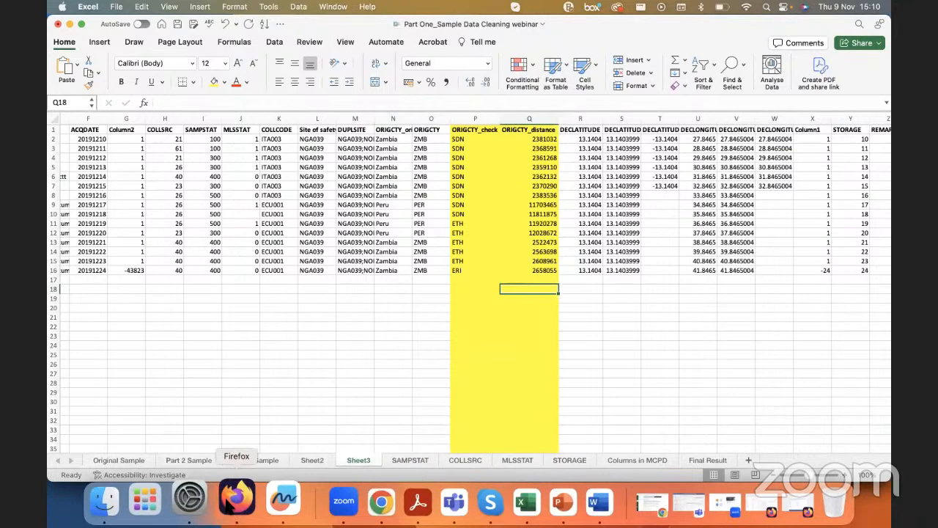
Step: Switch to the Genesys validator in Firefox, return to its submission form and review the pasted data, CSV settings and validation options
left_click(235, 500)
right_click(234, 500)
left_click(196, 406)
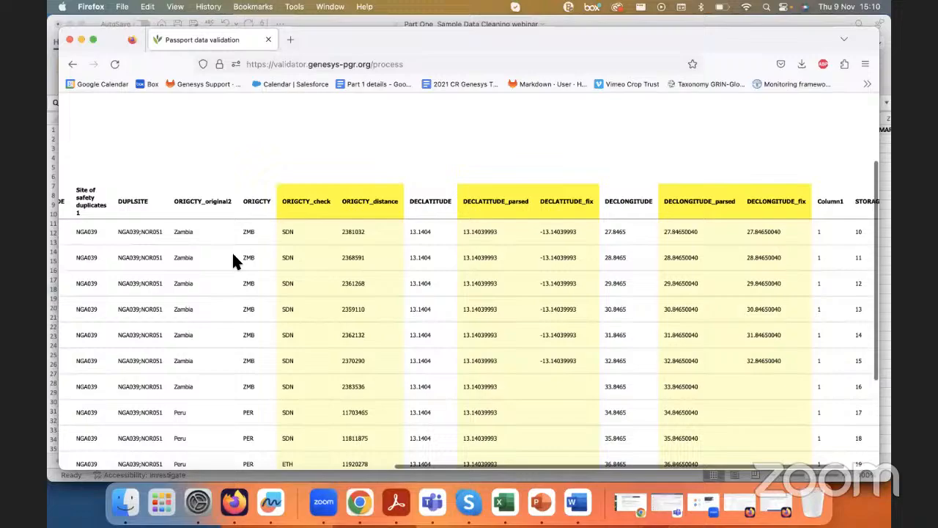
scroll(233, 256, "up", 2)
scroll(233, 256, "left", 3)
scroll(233, 255, "up", 2)
scroll(233, 255, "left", 6)
scroll(233, 255, "left", 3)
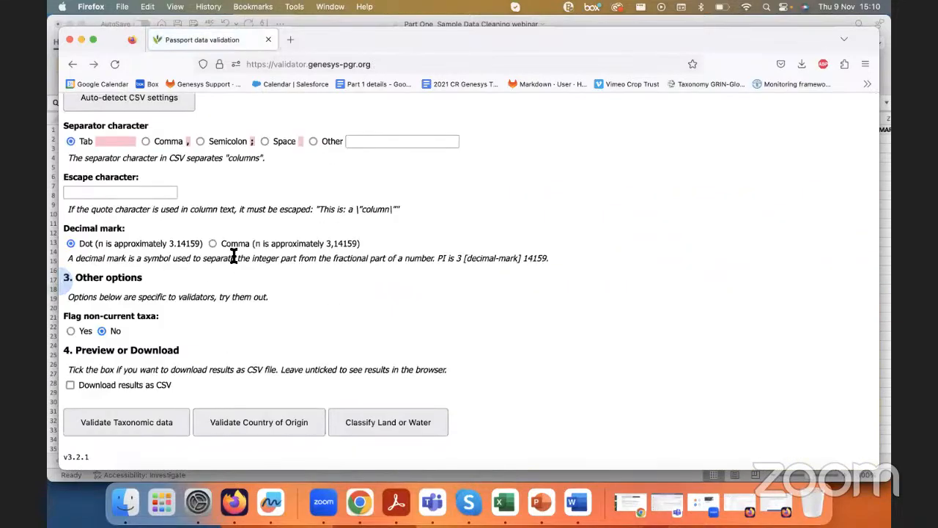
scroll(212, 326, "up", 8)
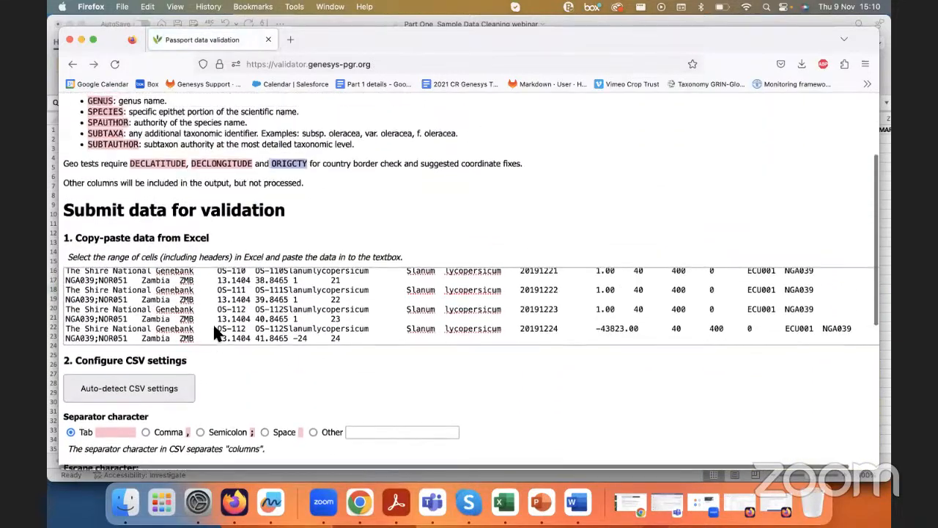
scroll(214, 326, "down", 8)
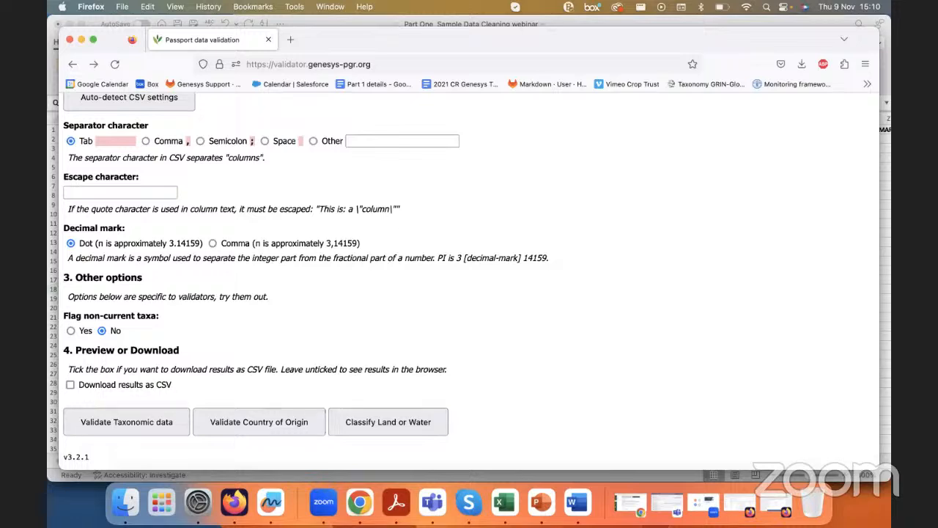
Step: Switch back to Excel and clear the accession numbers in cells B5 to B8 of the Part 3 Sample worksheet
left_click(511, 502)
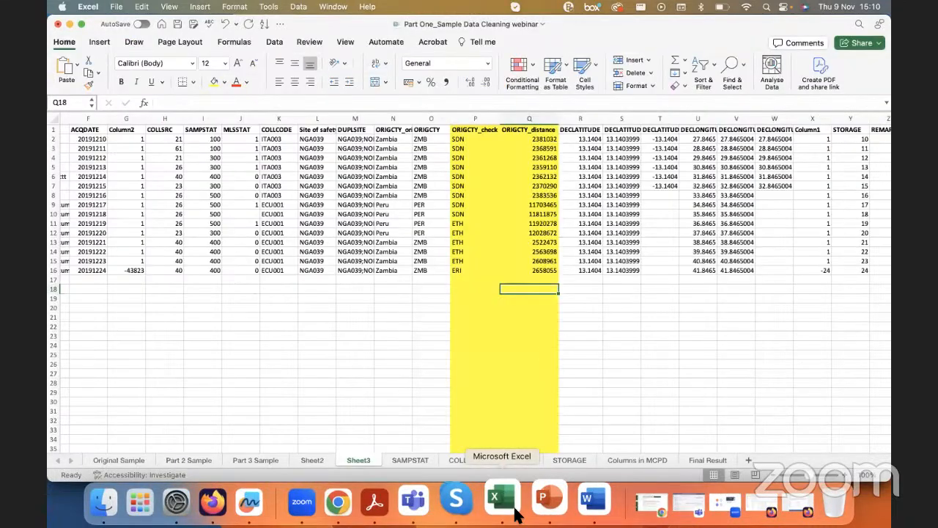
left_click(263, 459)
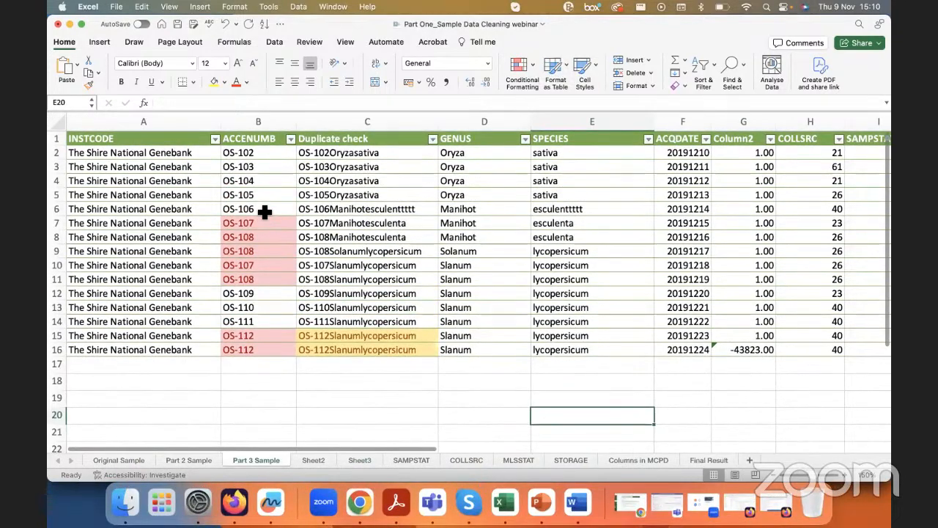
left_click(260, 221)
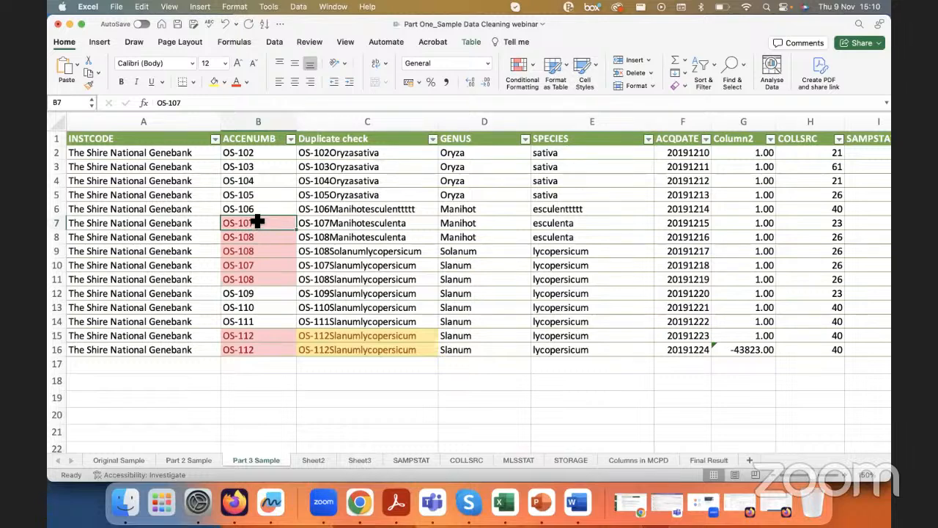
left_click_drag(252, 195, 258, 233)
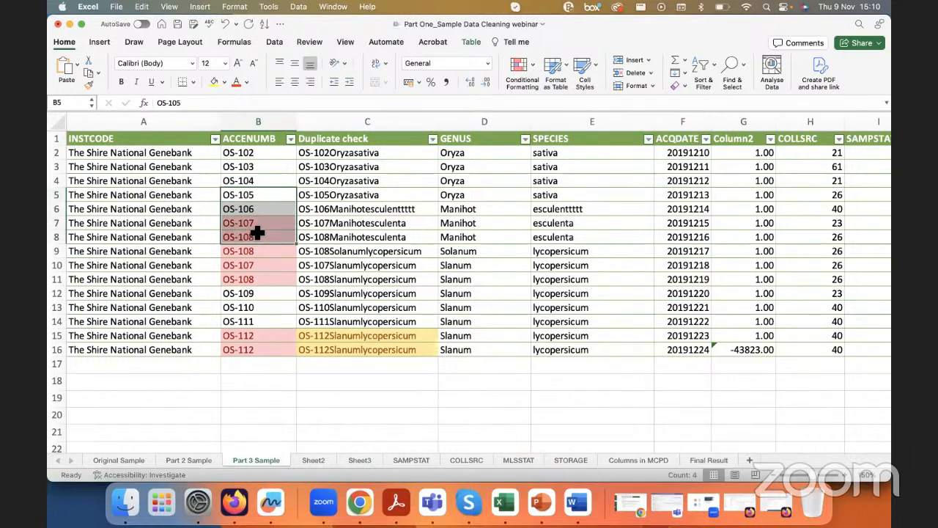
key("Delete")
left_click(350, 236)
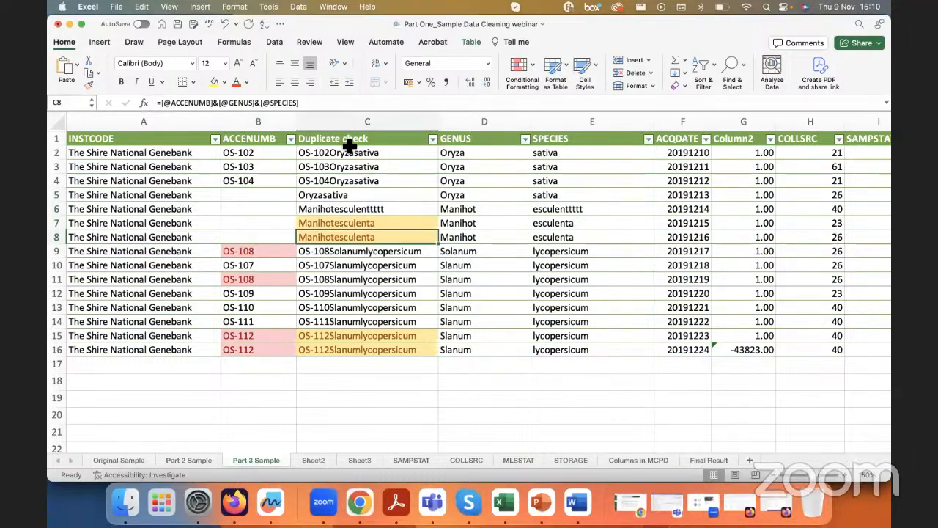
left_click(244, 208)
left_click(260, 181)
left_click(270, 145)
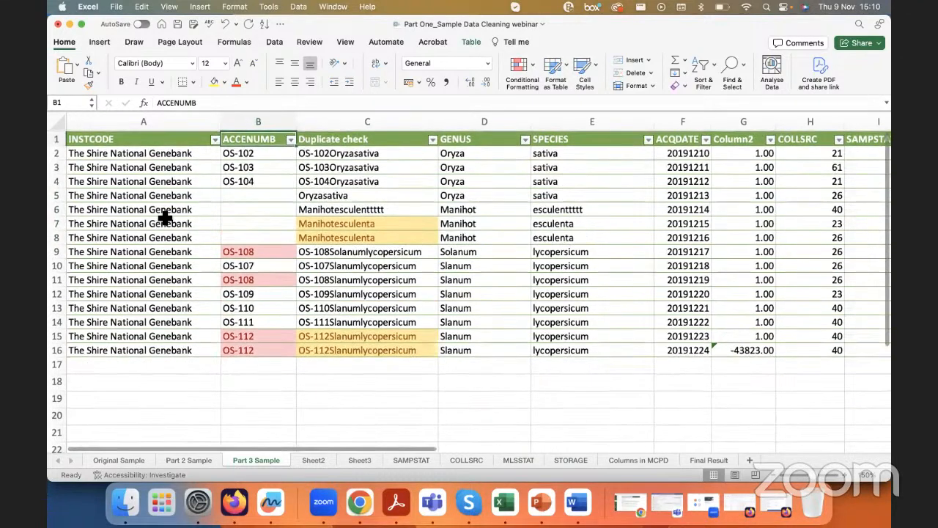
Step: Turn the table's header filters off and on again, working from the ACCENUMB heading
scroll(164, 214, "up", 5)
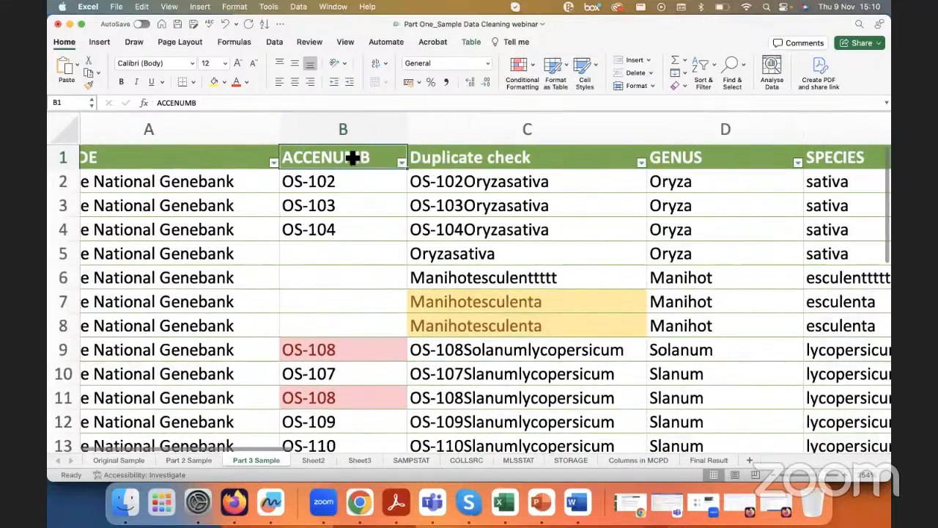
left_click(352, 144)
left_click(395, 161)
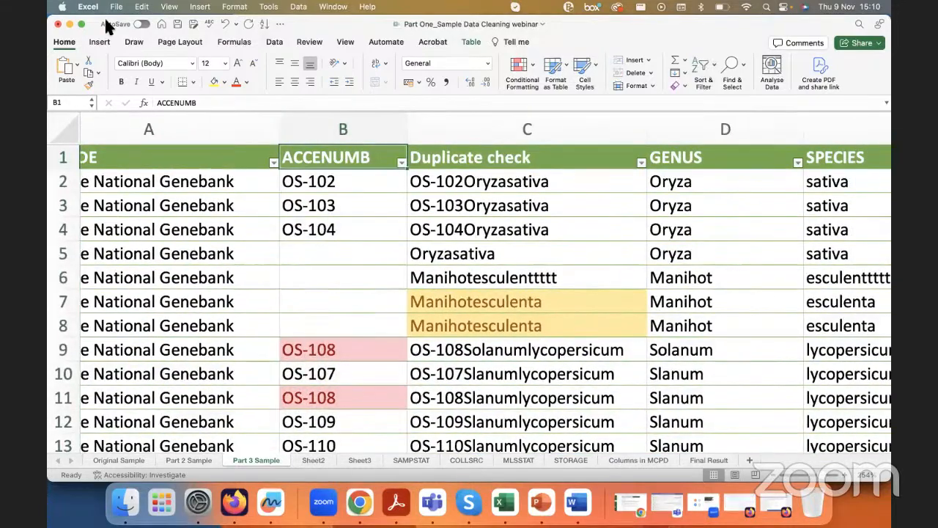
left_click(702, 69)
left_click(703, 70)
left_click(704, 68)
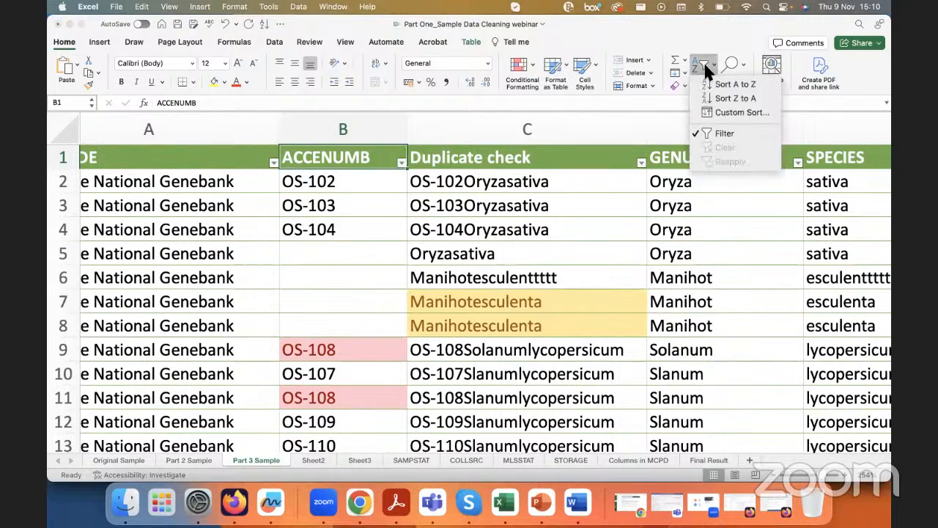
left_click(724, 140)
left_click(366, 204)
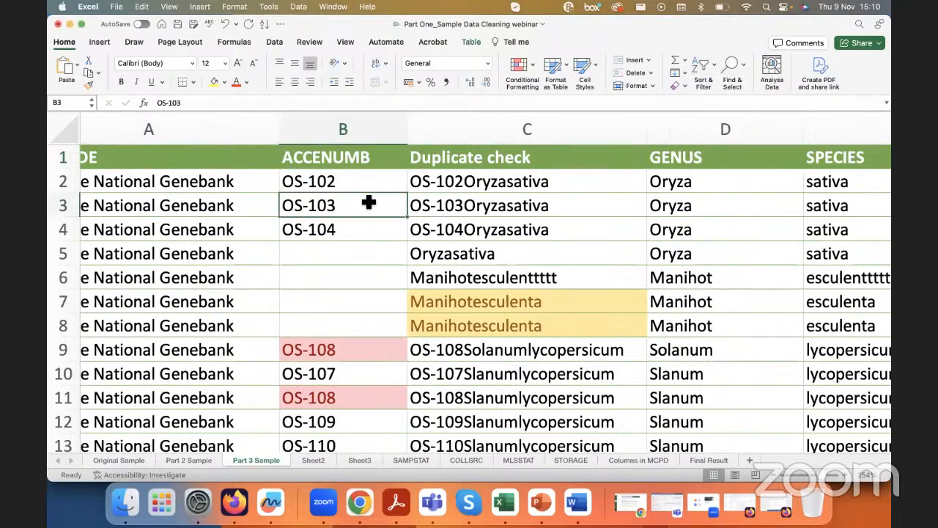
left_click(367, 156)
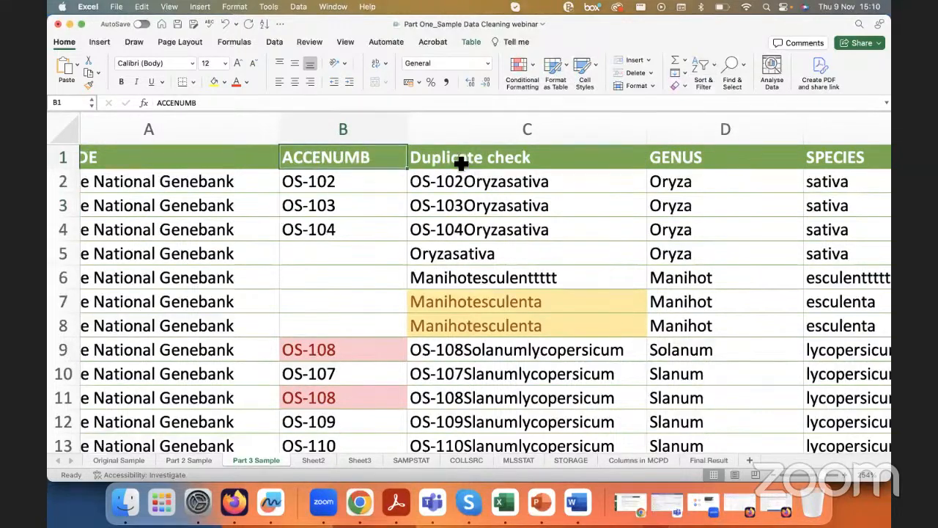
left_click(695, 76)
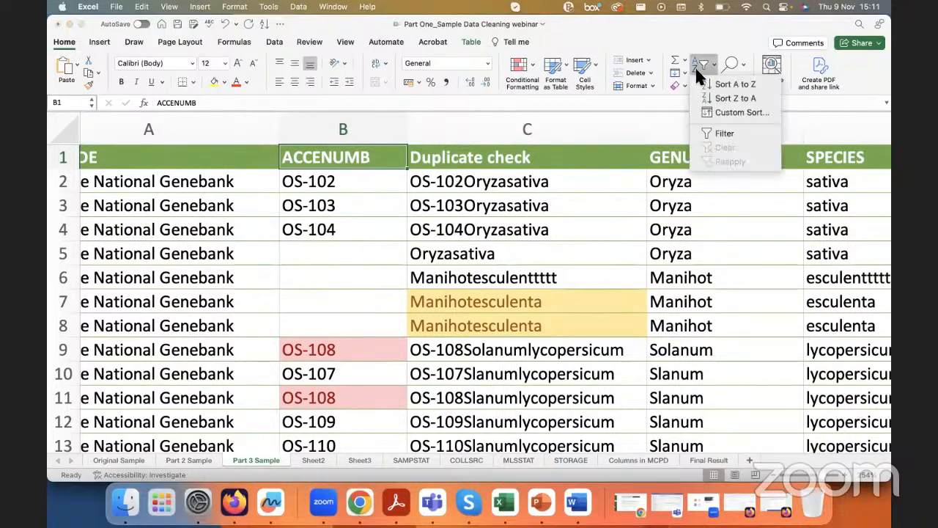
left_click(720, 139)
Step: Filter the ACCENUMB column to show only blank entries and select the empty accession number cells
left_click(401, 163)
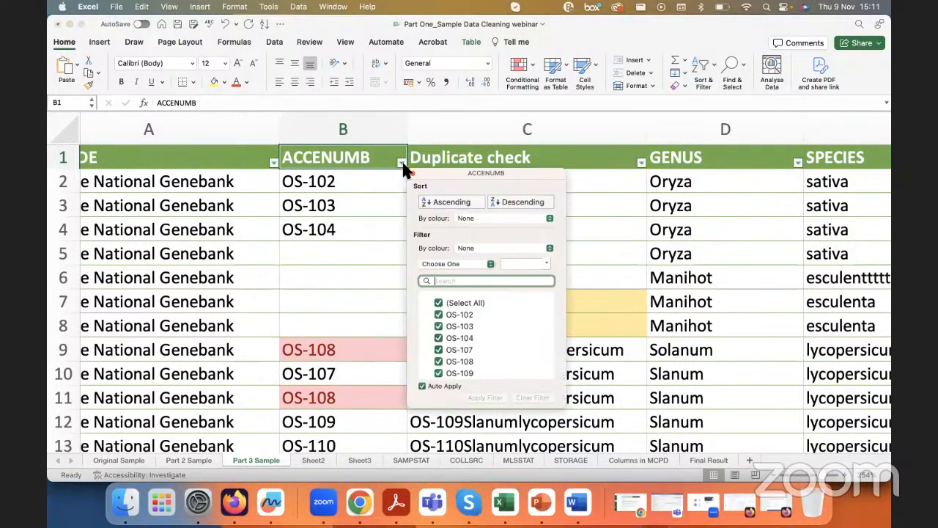
left_click(445, 304)
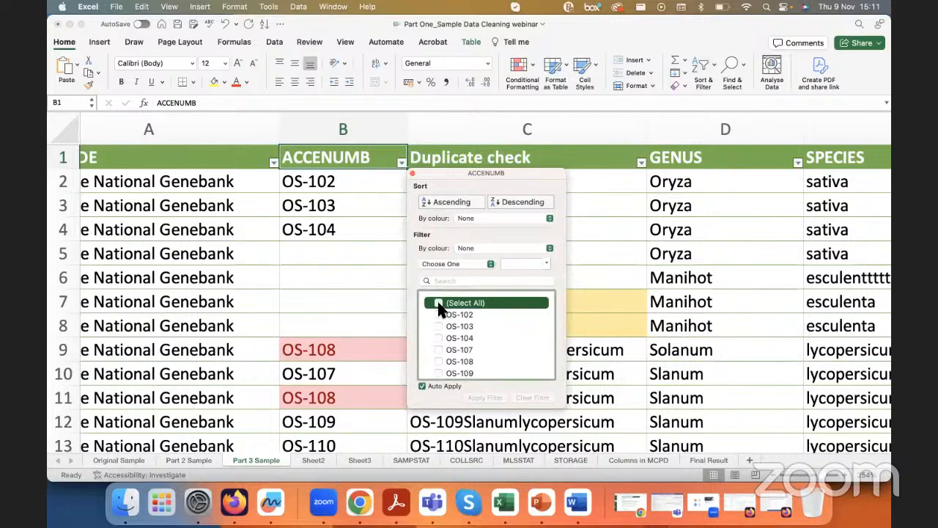
left_click(439, 302)
scroll(487, 337, "down", 5)
left_click(438, 373)
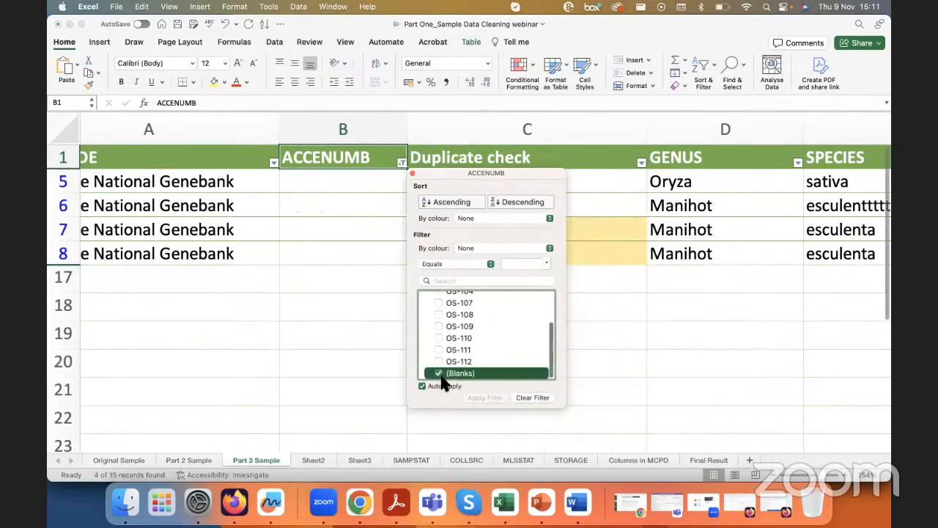
left_click(310, 291)
left_click(332, 176)
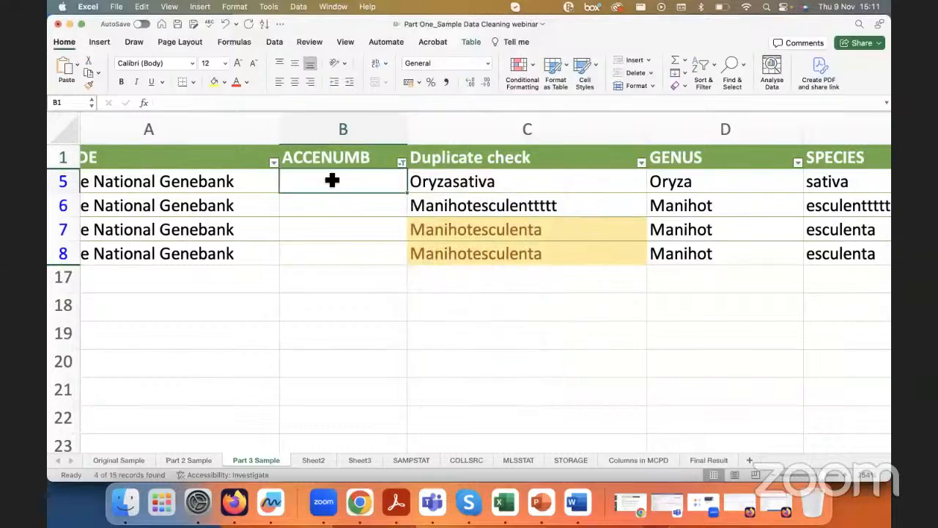
left_click_drag(332, 176, 327, 247)
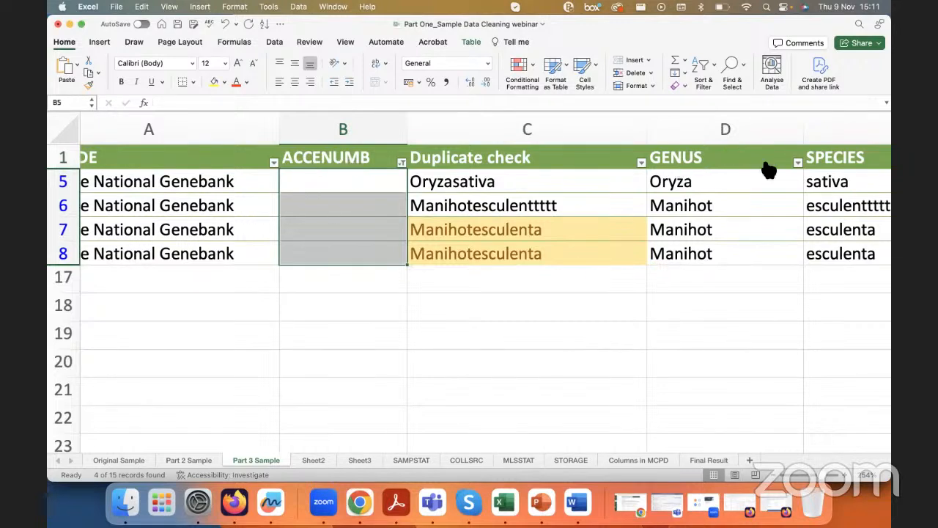
Step: Reset the ACCENUMB filter to include all values so every record is listed again
left_click(402, 162)
left_click(439, 304)
left_click(320, 229)
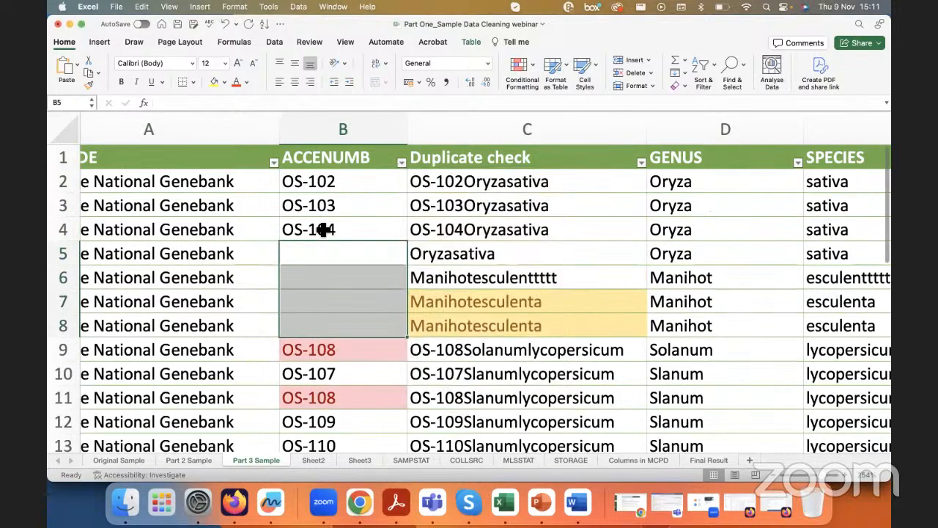
Step: Point out the INSTCODE, ACCENUMB and GENUS columns one after another by selecting each whole column
double_click(320, 229)
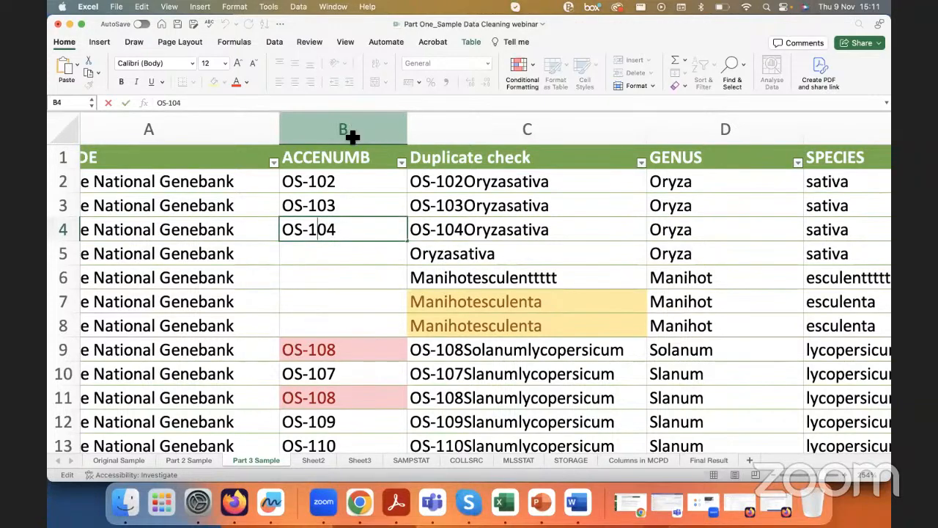
scroll(356, 184, "left", 5)
left_click(187, 137)
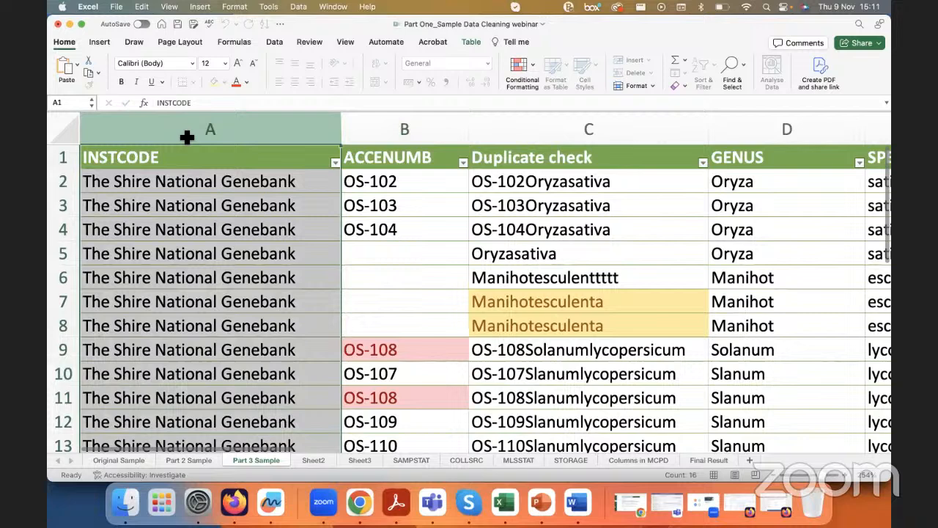
left_click(367, 138)
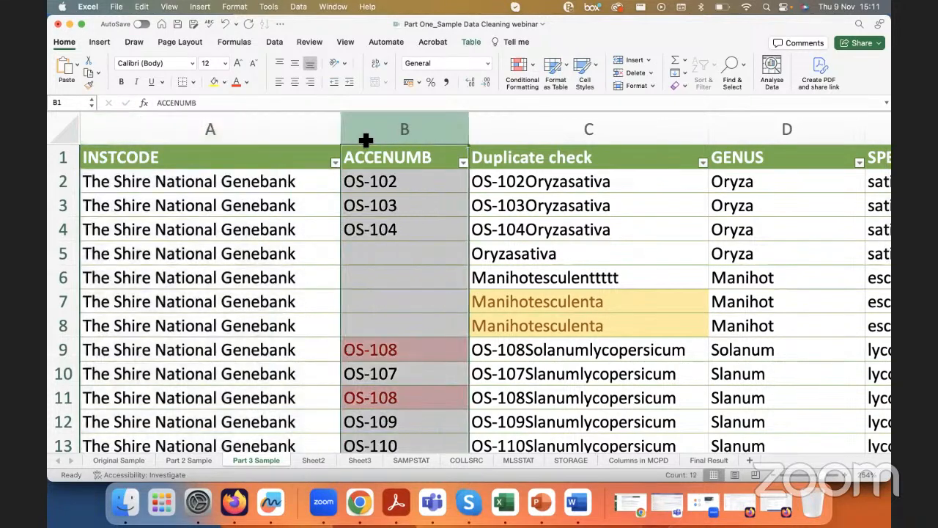
left_click(755, 138)
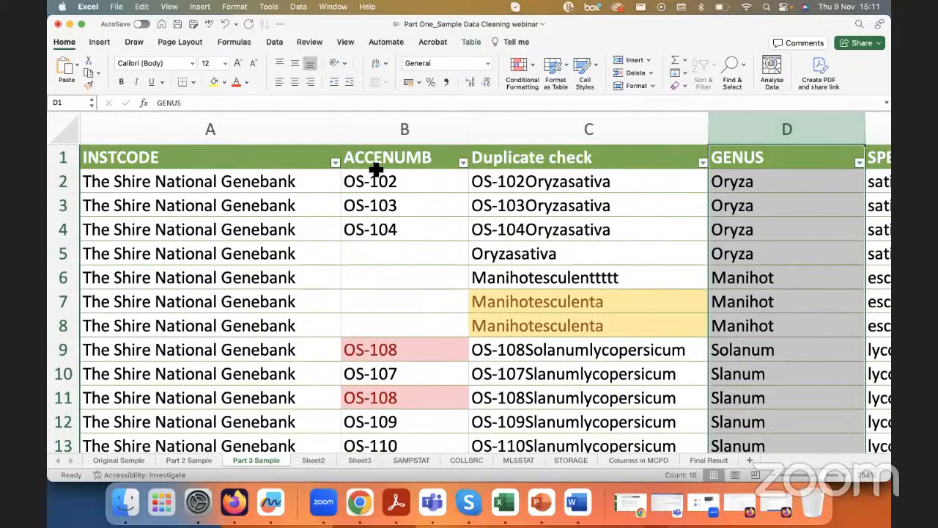
Step: Restrict the table to records with a blank ACCENUMB again and select their empty cells B5 to B8
left_click(463, 163)
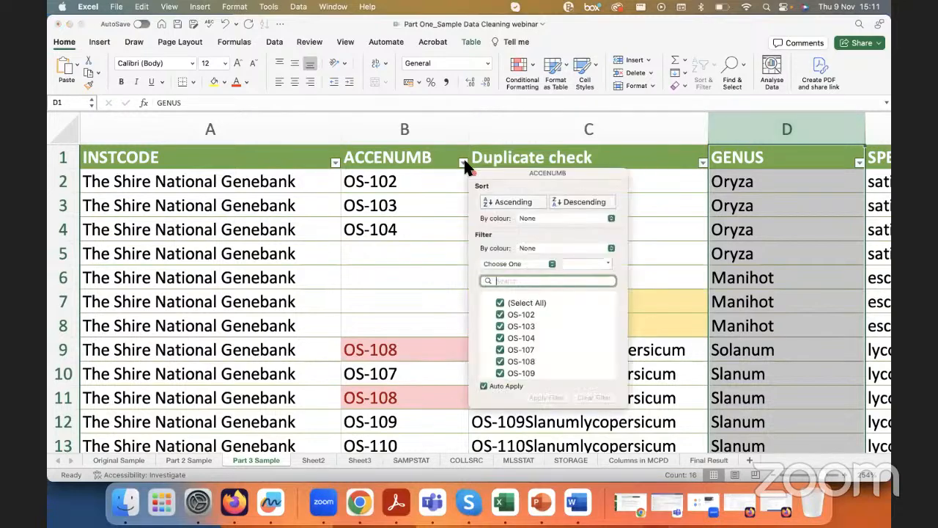
left_click(504, 305)
scroll(513, 344, "down", 3)
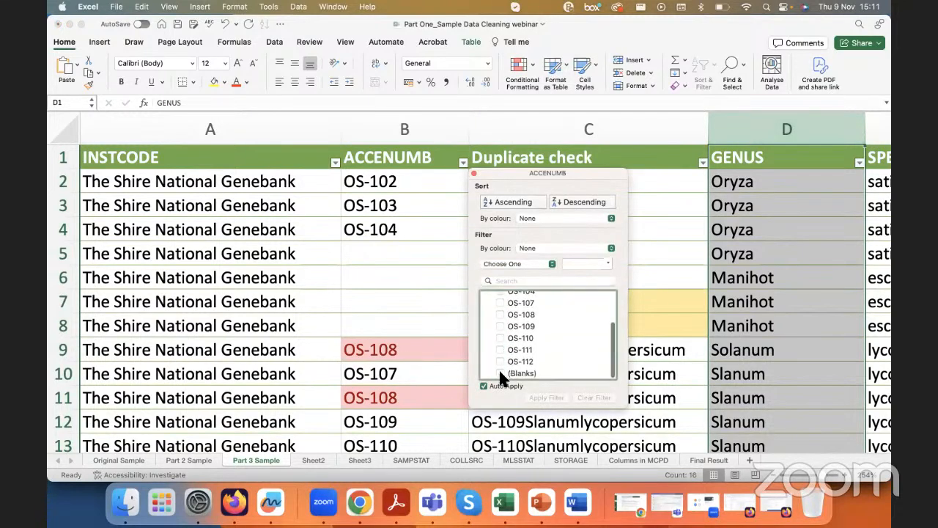
left_click(502, 373)
left_click(355, 212)
left_click_drag(398, 185, 396, 263)
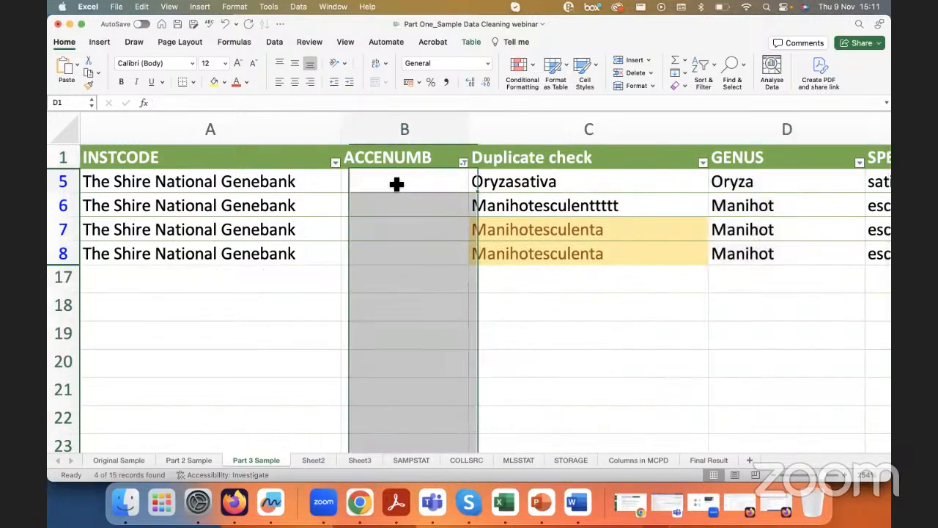
Step: Select all values in the ACCENUMB filter to list every record again, and make cell A4 active
left_click(464, 162)
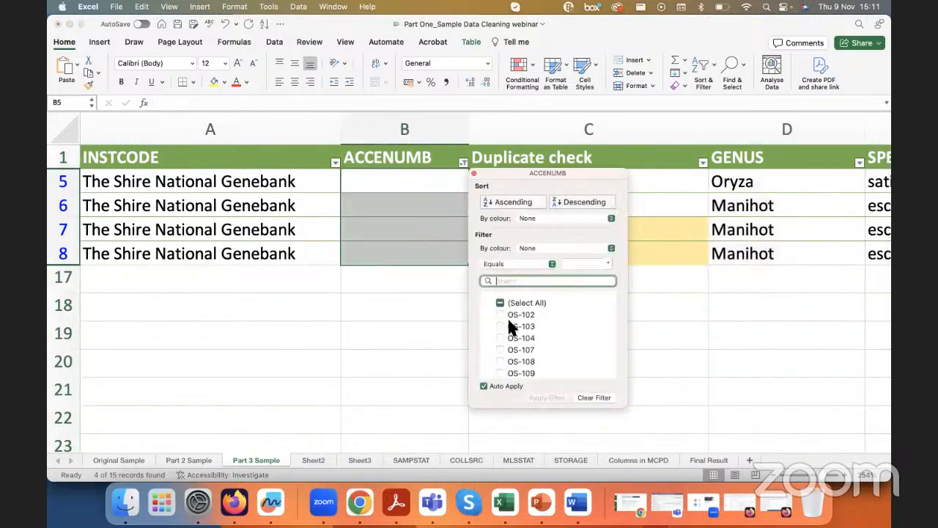
left_click(501, 302)
left_click(400, 256)
double_click(400, 256)
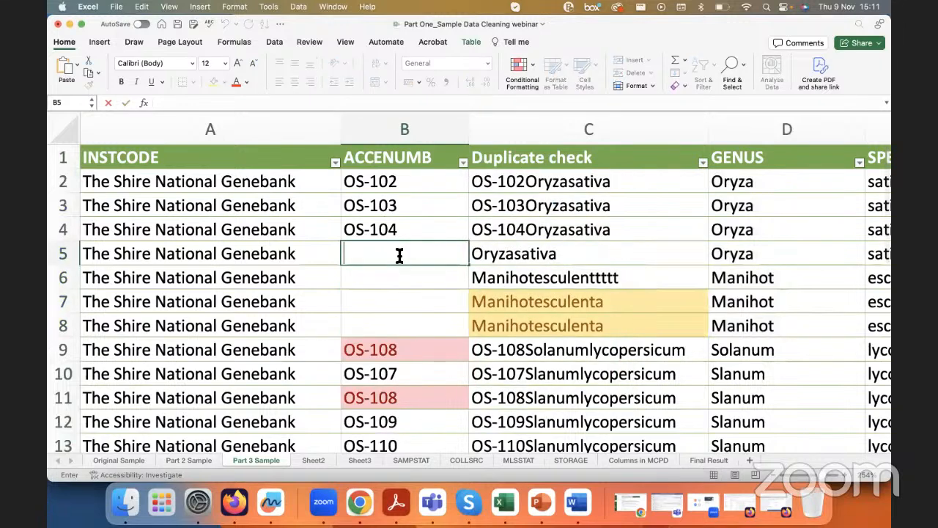
left_click(316, 229)
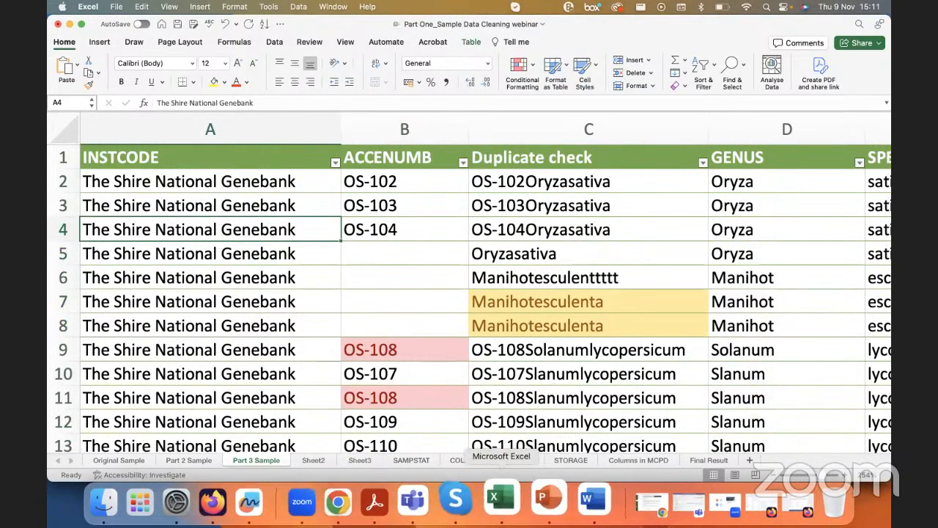
Step: Switch to Firefox, move the validator window aside and examine the accession points off the South American coast on the Genesys map
left_click(224, 499)
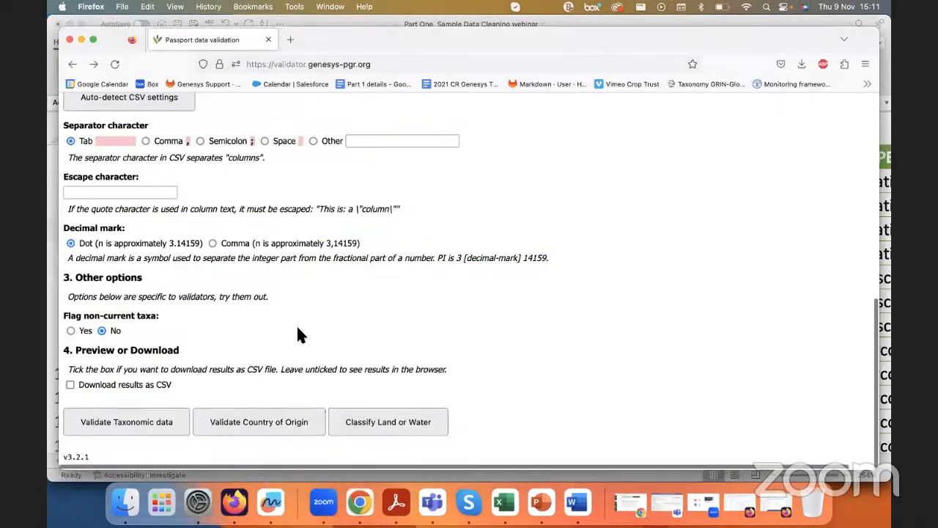
scroll(366, 392, "up", 10)
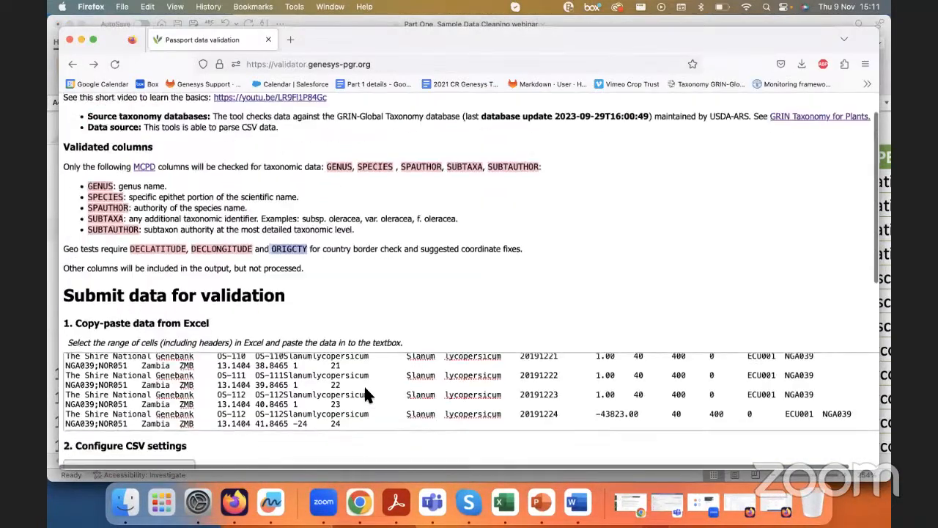
scroll(333, 378, "down", 10)
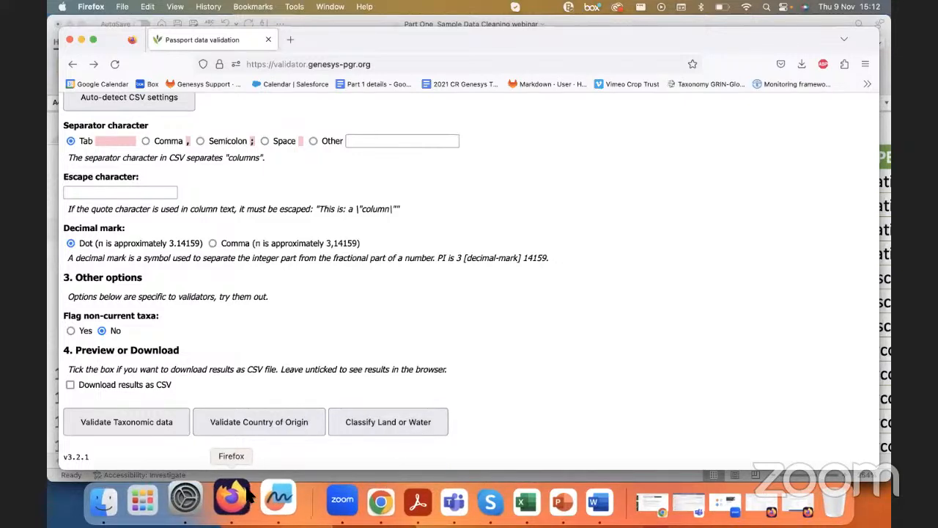
left_click_drag(117, 40, 121, 67)
left_click(185, 39)
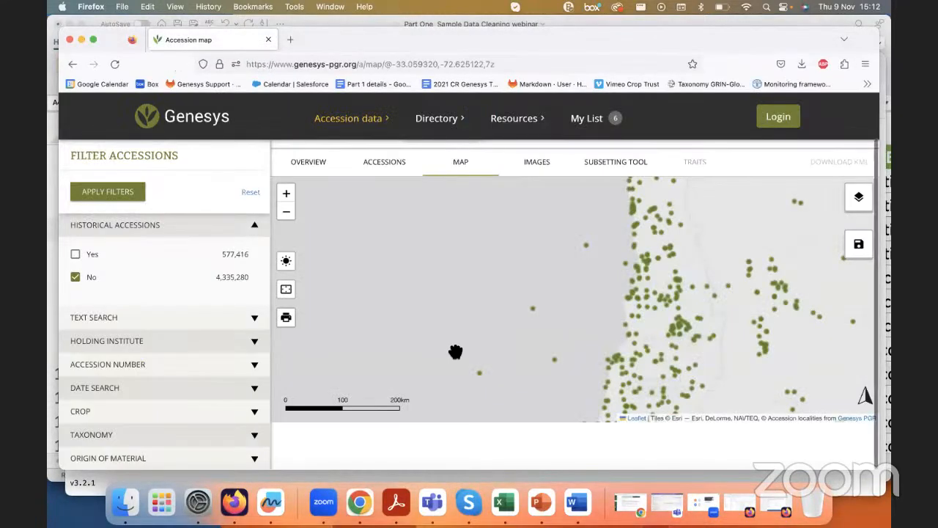
scroll(455, 352, "down", 2)
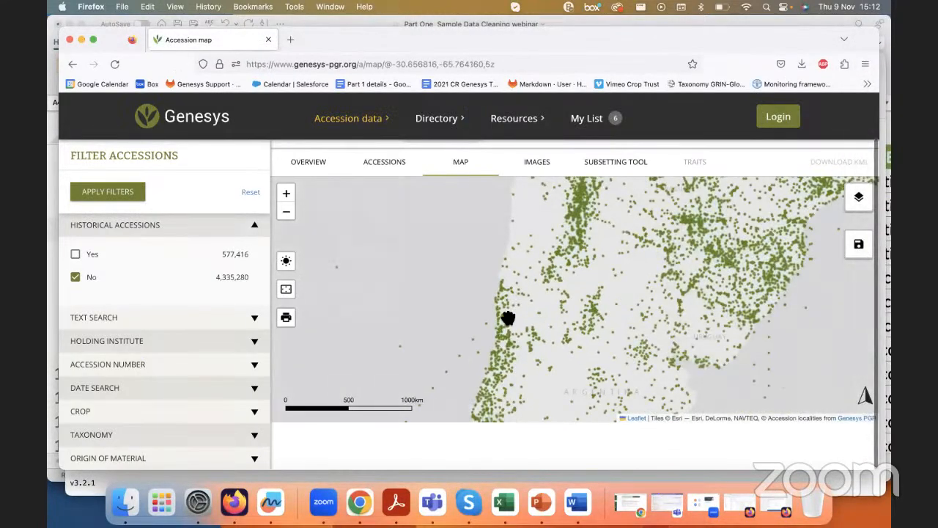
scroll(480, 218, "up", 1)
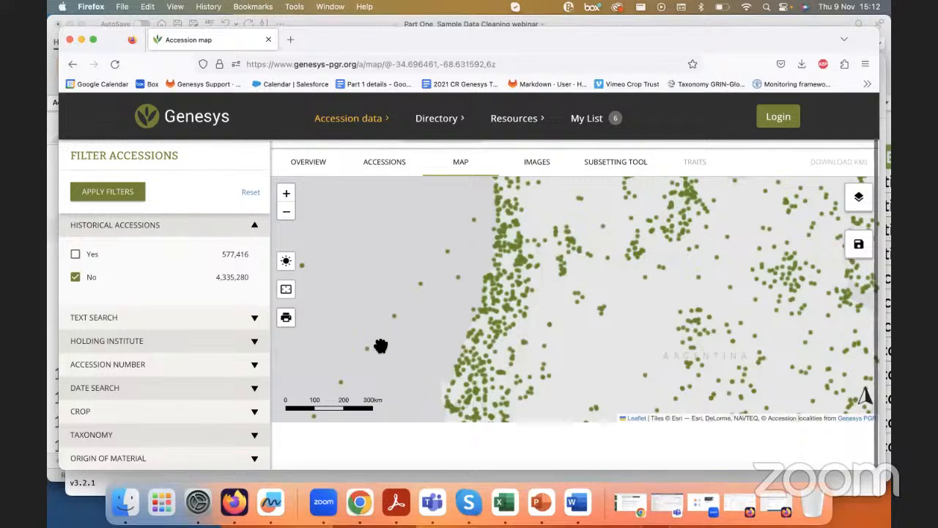
left_click(81, 39)
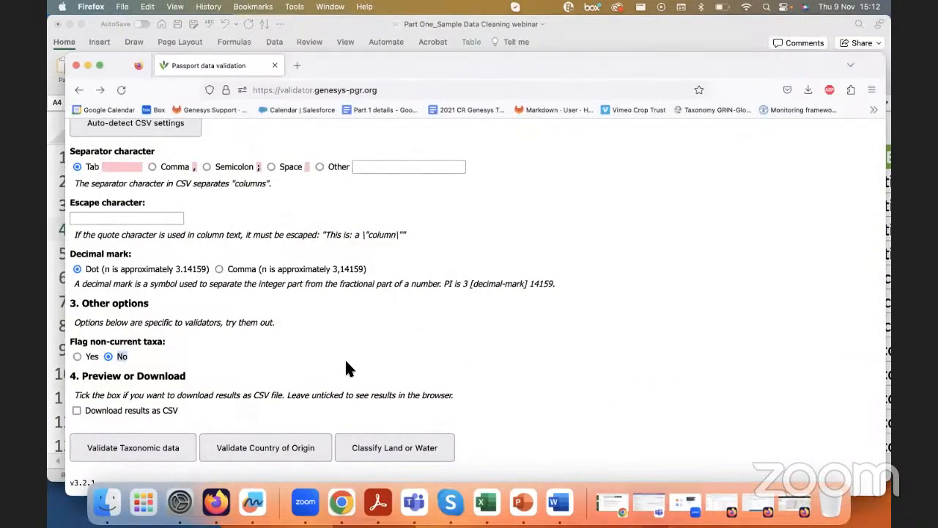
Step: Run the Classify Land or Water check on the pasted passport data in the Genesys validator and go to its results
scroll(350, 368, "up", 1)
scroll(349, 368, "down", 1)
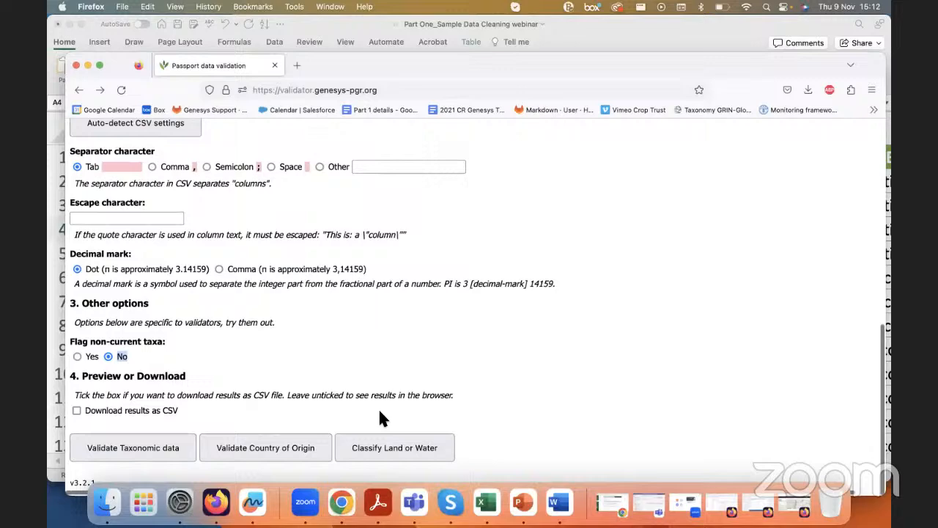
left_click(394, 448)
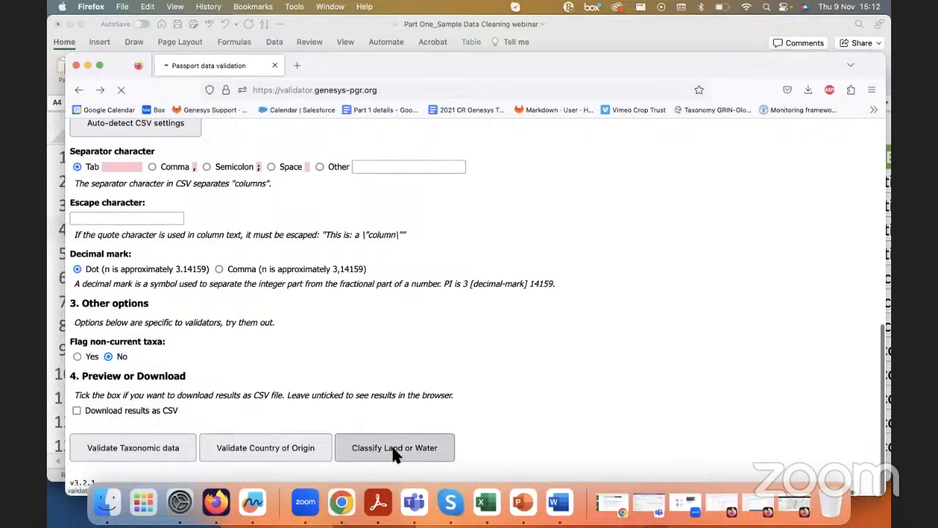
scroll(391, 443, "down", 2)
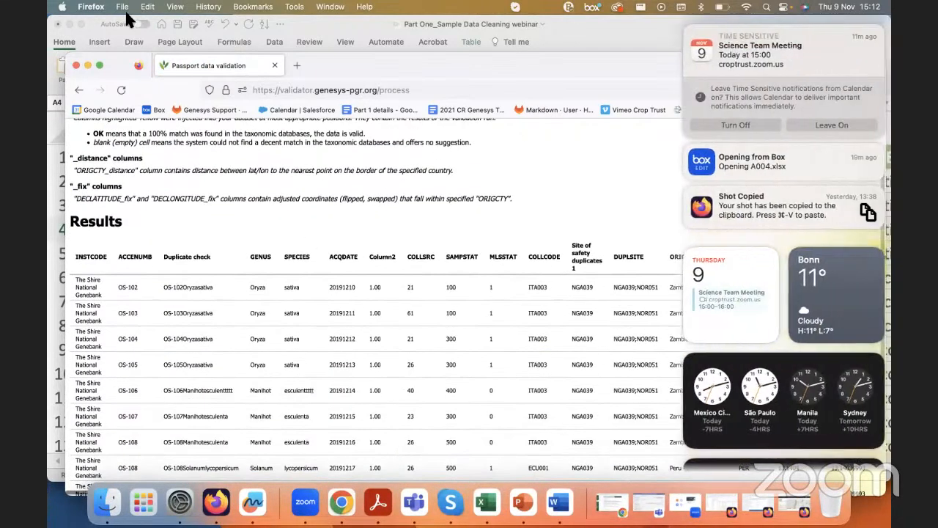
left_click(693, 40)
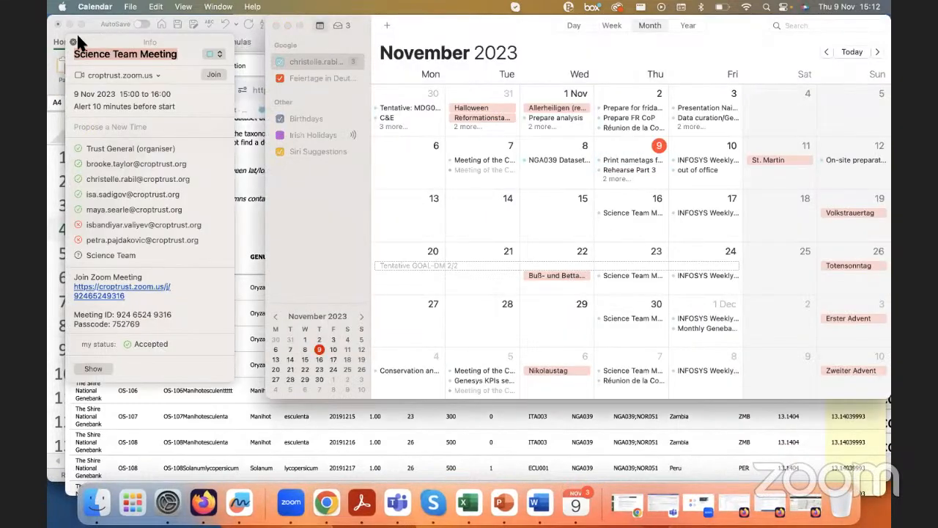
left_click(73, 42)
left_click(275, 25)
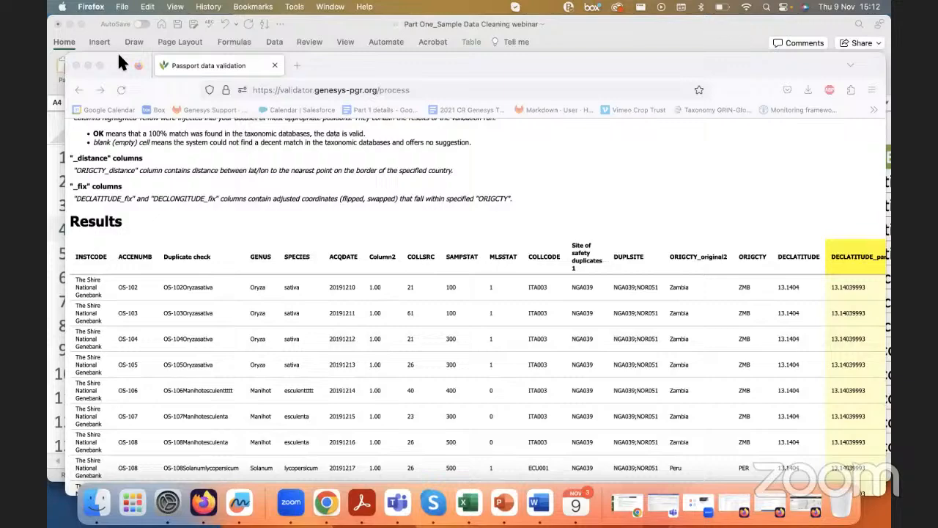
Step: Examine the added LANDorSEA_check column in the validation results and highlight its header
left_click(118, 51)
scroll(256, 284, "down", 2)
scroll(256, 284, "right", 3)
left_click(256, 283)
scroll(775, 315, "down", 2)
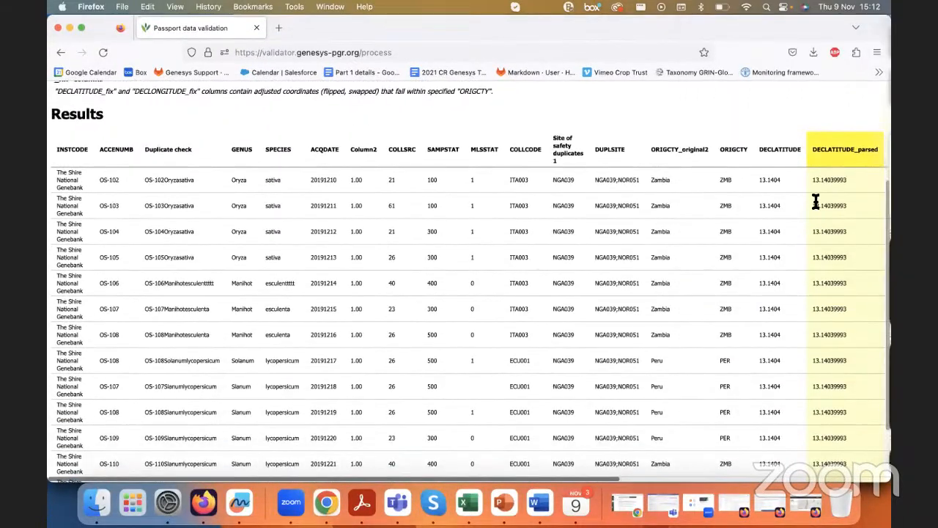
scroll(779, 179, "right", 2)
scroll(780, 179, "right", 10)
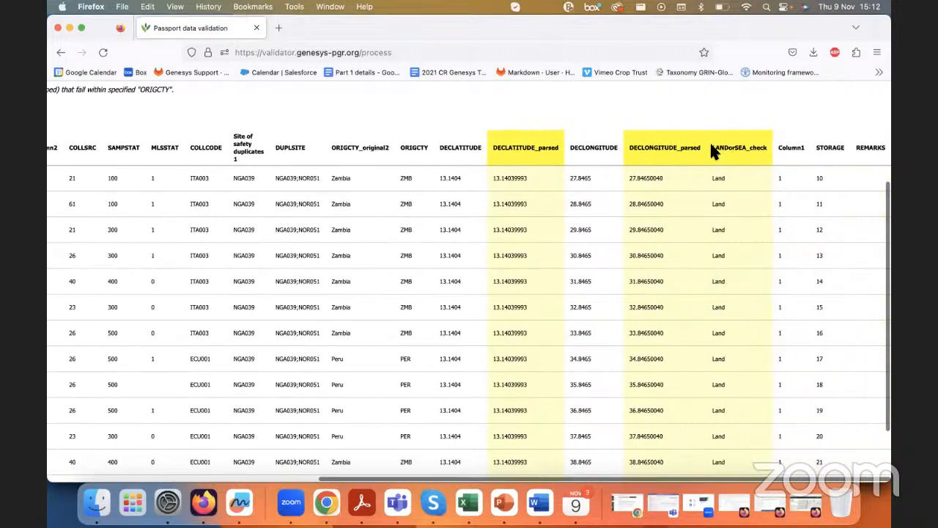
scroll(735, 159, "up", 5)
scroll(735, 160, "up", 3)
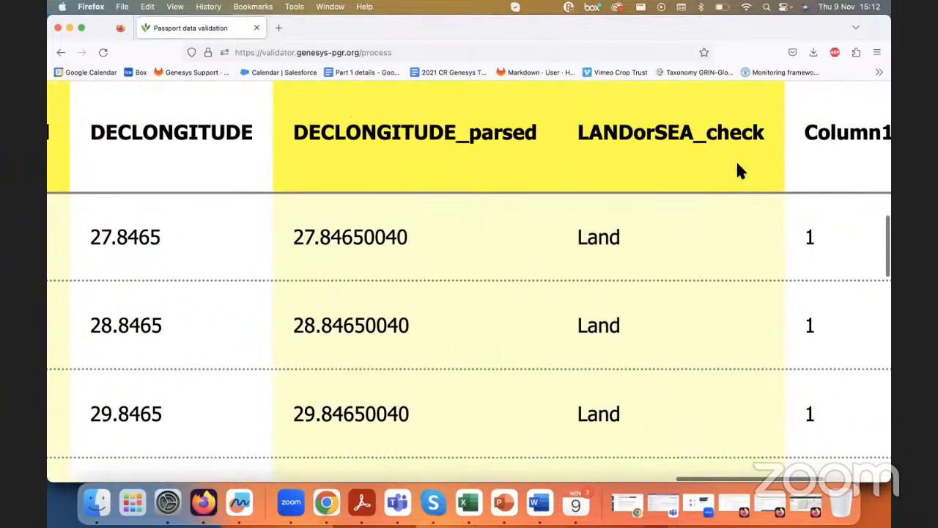
left_click_drag(579, 126, 762, 128)
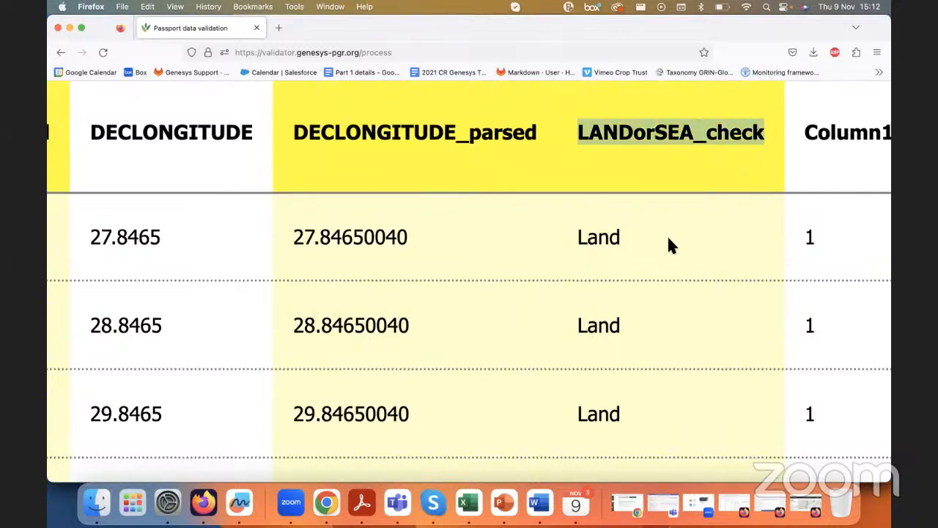
Step: Review the parsed latitude and longitude values with each record's land or sea classification, and return to the start of the results table
scroll(667, 236, "down", 3)
scroll(669, 240, "down", 1)
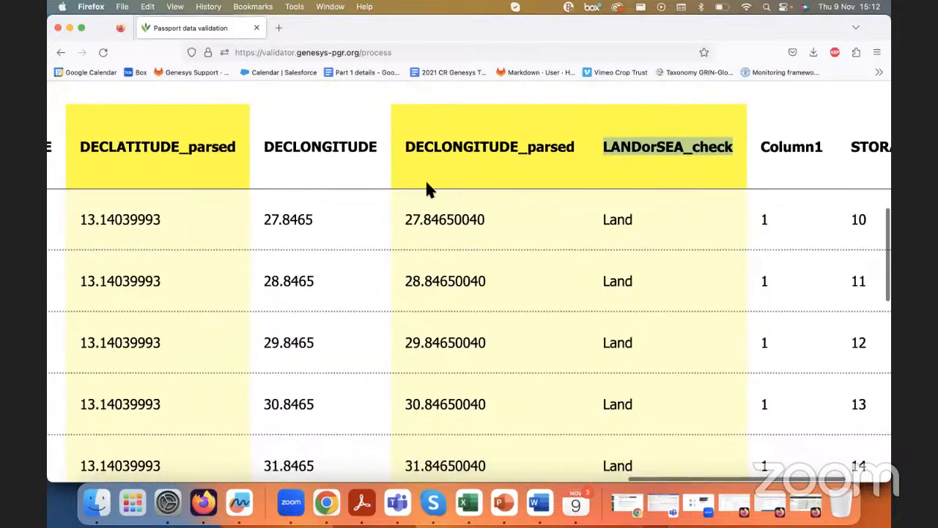
scroll(344, 242, "down", 1)
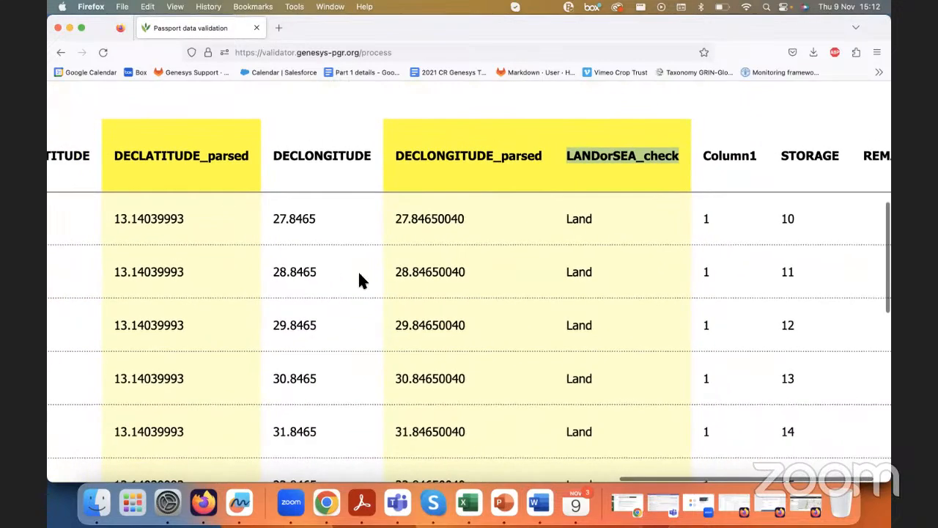
scroll(381, 315, "down", 10)
scroll(399, 351, "up", 15)
scroll(400, 352, "down", 8)
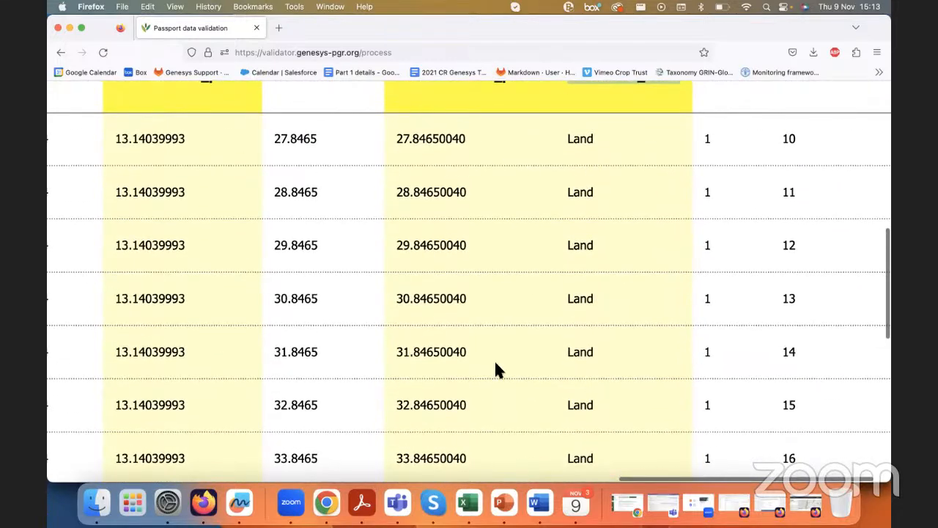
scroll(411, 290, "down", 3)
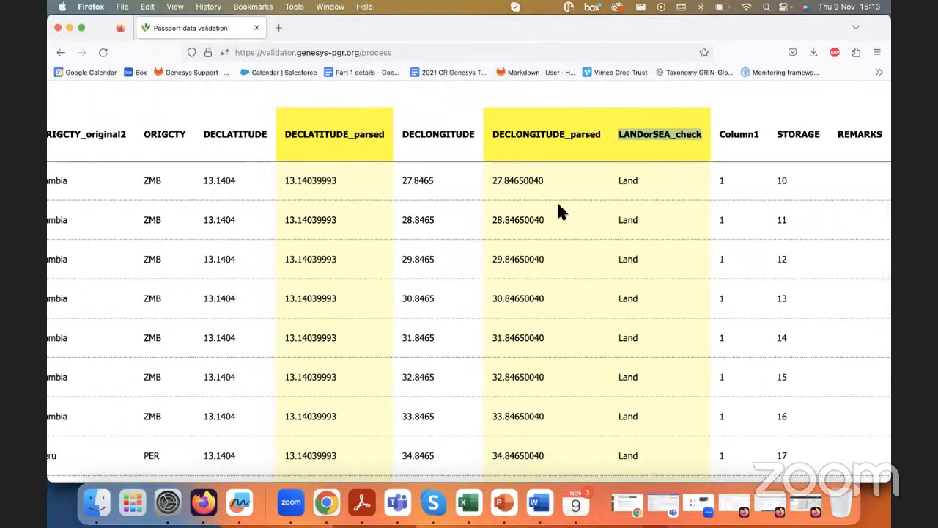
scroll(559, 205, "down", 3)
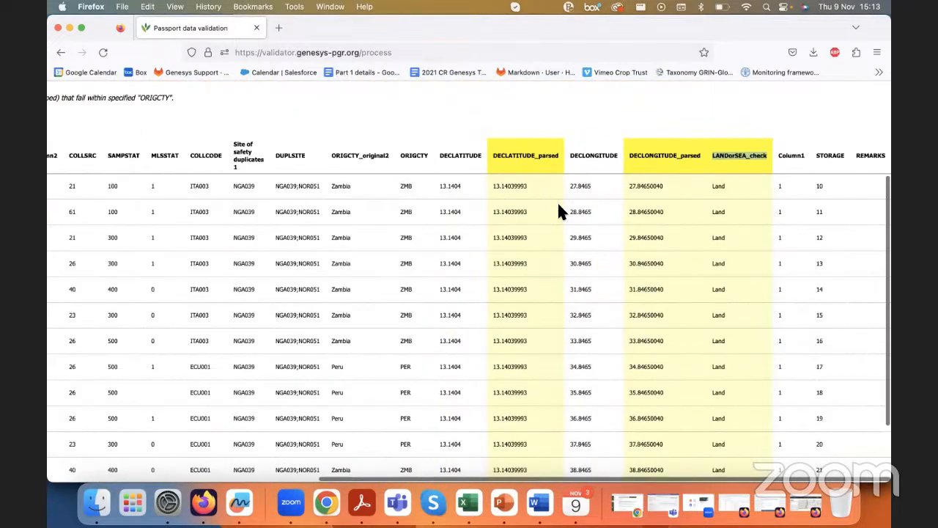
scroll(558, 211, "left", 8)
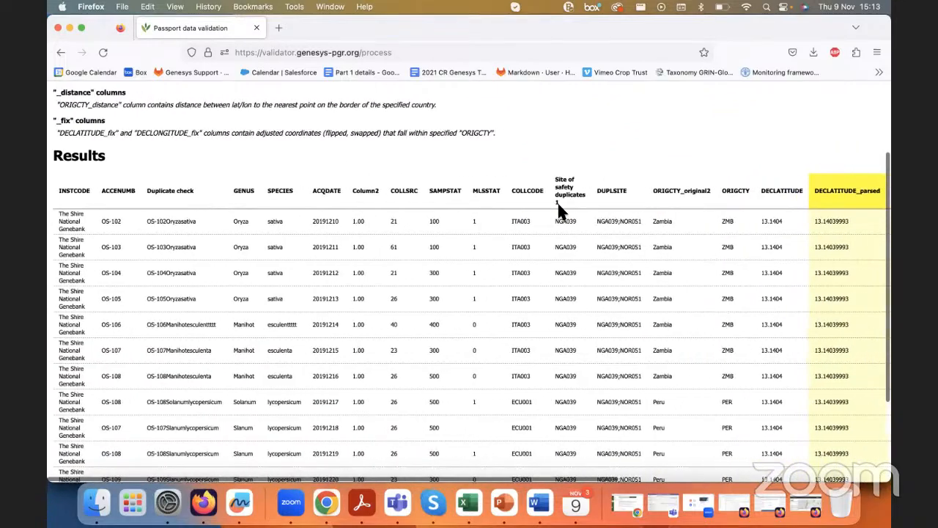
scroll(558, 208, "up", 1)
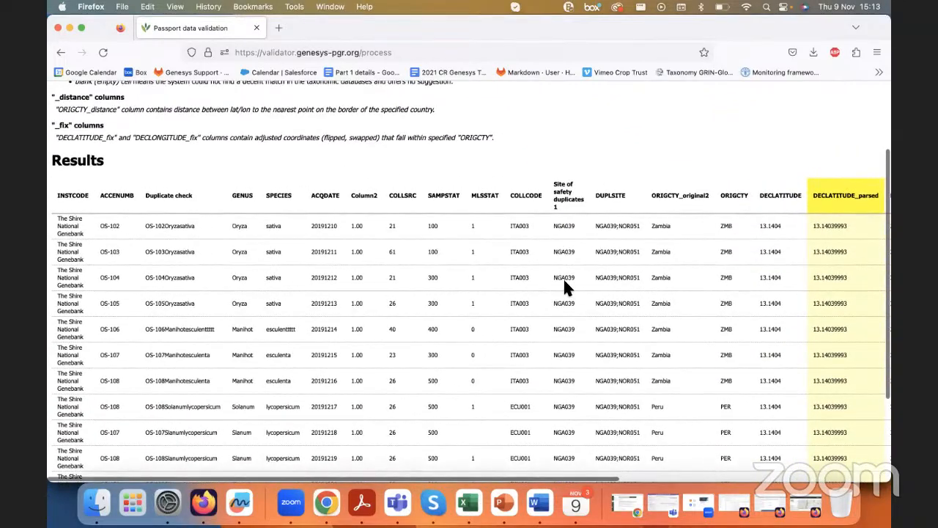
scroll(564, 279, "up", 2)
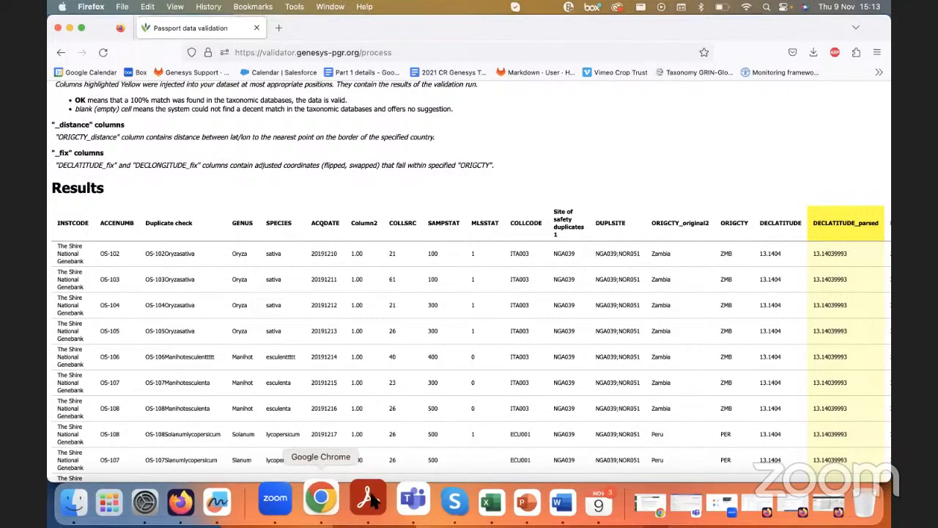
Step: Switch back to the Part 3 Sample sheet in Excel, and bring up PowerPoint
left_click(490, 503)
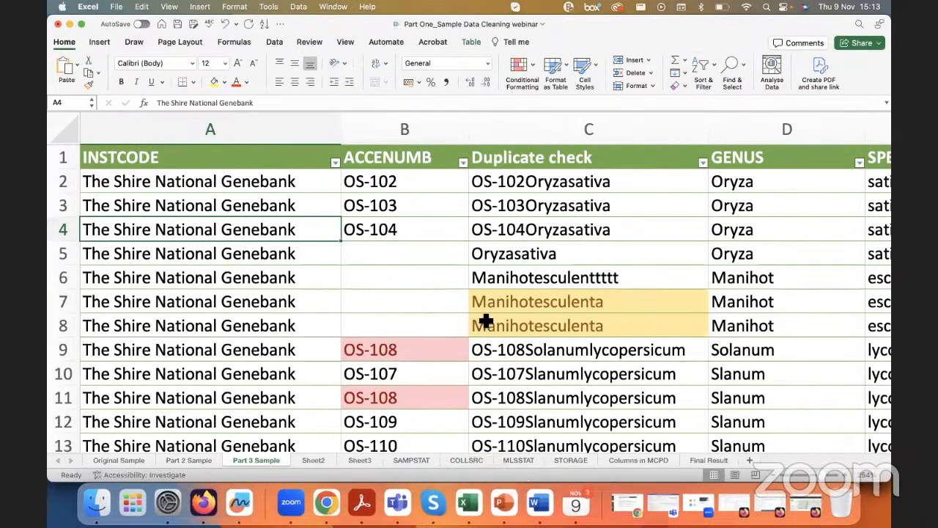
left_click(504, 502)
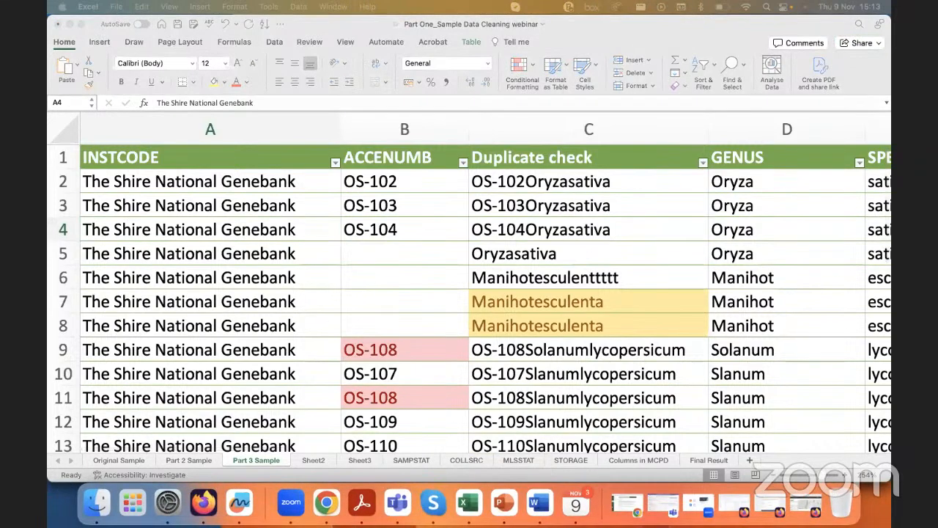